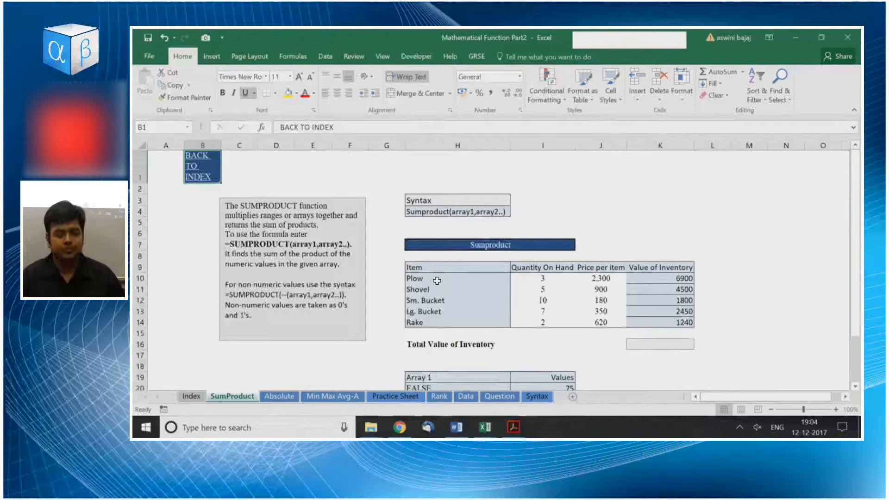
Examine the SUMPRODUCT explanation, its syntax and the inventory table on the SumProduct sheet.
{"action": "scroll", "coordinate": [436, 280], "scroll_direction": "up", "scroll_amount": 3}
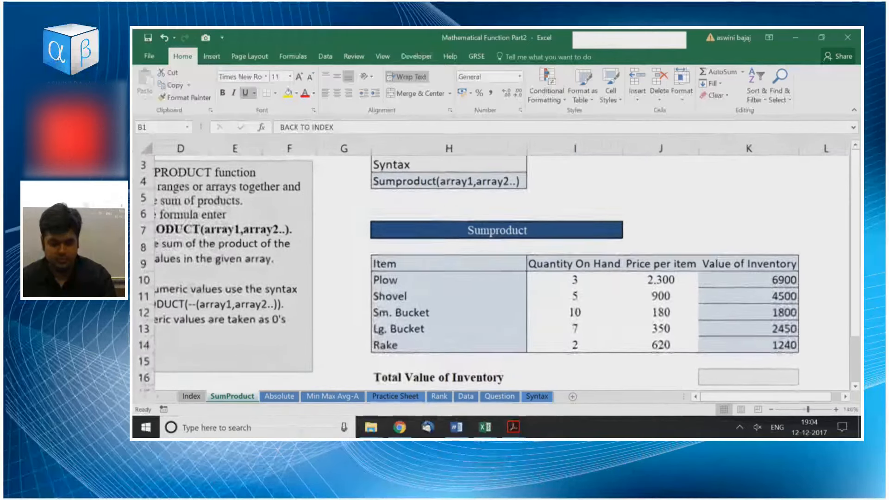
{"action": "scroll", "coordinate": [495, 273], "scroll_direction": "down", "scroll_amount": 1}
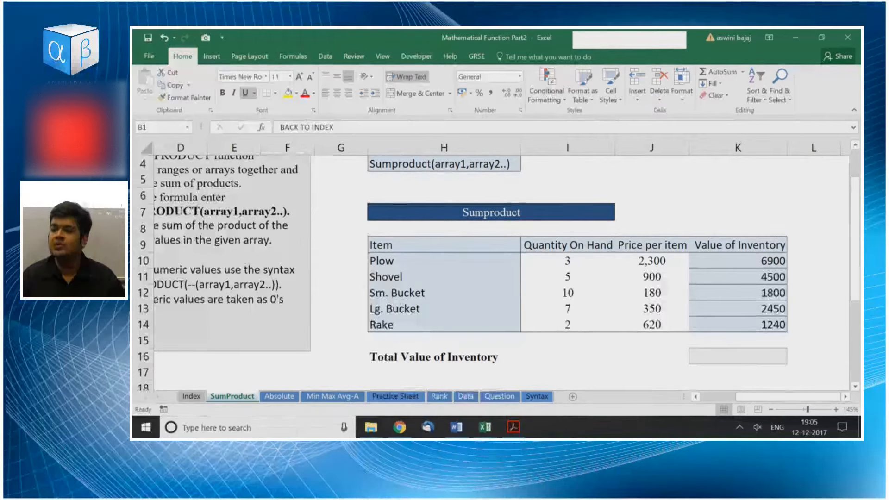
{"action": "key", "text": "Down"}
{"action": "key", "text": "Right"}
{"action": "key", "text": "Right"}
{"action": "key", "text": "Right"}
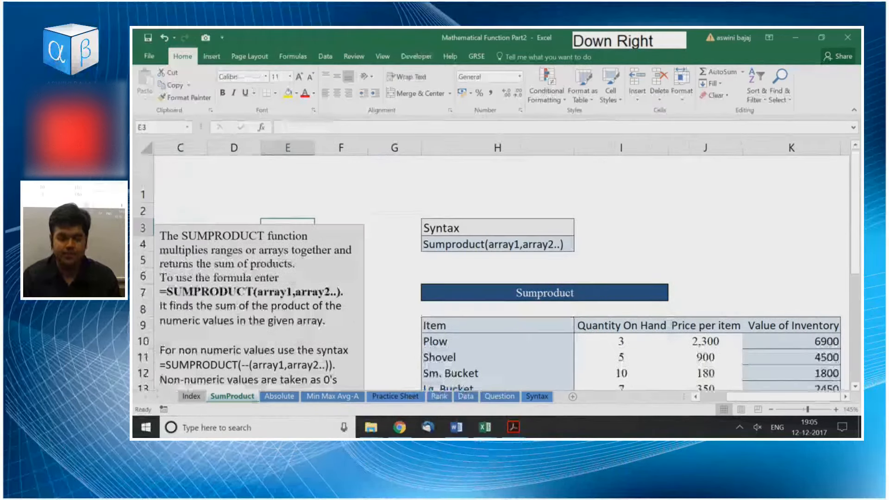
{"action": "key", "text": "ctrl+Page_Up"}
{"action": "key", "text": "ctrl+Page_Down"}
{"action": "scroll", "coordinate": [491, 267], "scroll_direction": "up", "scroll_amount": 3}
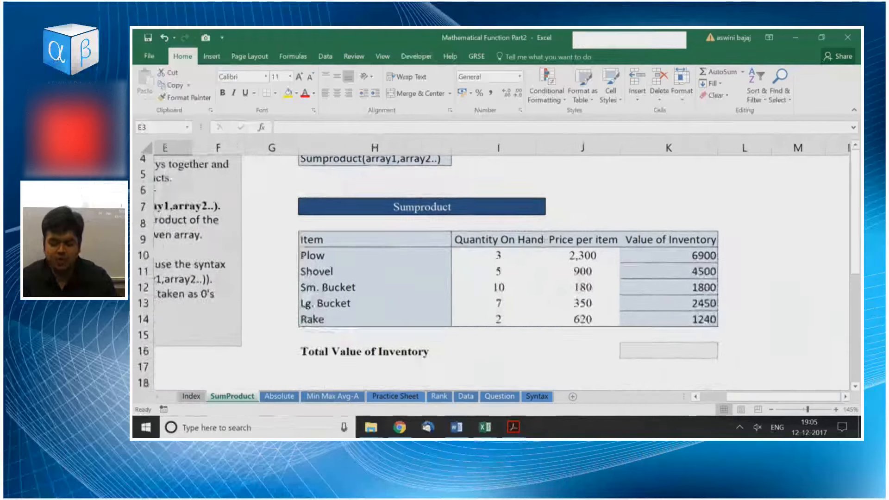
Start a formula with =sum in the Total Value of Inventory cell K16 and look up SUMPRODUCT among the suggested functions.
{"action": "key", "text": "Right"}
{"action": "key", "text": "Down"}
{"action": "key", "text": "Right"}
{"action": "key", "text": "Down"}
{"action": "key", "text": "Right"}
{"action": "key", "text": "Down"}
{"action": "key", "text": "Right"}
{"action": "key", "text": "Right"}
{"action": "key", "text": "Right"}
{"action": "key", "text": "Down"}
{"action": "key", "text": "Down"}
{"action": "key", "text": "Down"}
{"action": "key", "text": "Down"}
{"action": "key", "text": "Down"}
{"action": "key", "text": "Down"}
{"action": "key", "text": "Down"}
{"action": "key", "text": "Down"}
{"action": "key", "text": "Right"}
{"action": "key", "text": "Right"}
{"action": "key", "text": "Left"}
{"action": "key", "text": "Left"}
{"action": "key", "text": "Down"}
{"action": "key", "text": "Down"}
{"action": "key", "text": "Down"}
{"action": "key", "text": "Down"}
{"action": "key", "text": "Down"}
{"action": "key", "text": "Up"}
{"action": "key", "text": "Up"}
{"action": "key", "text": "Up"}
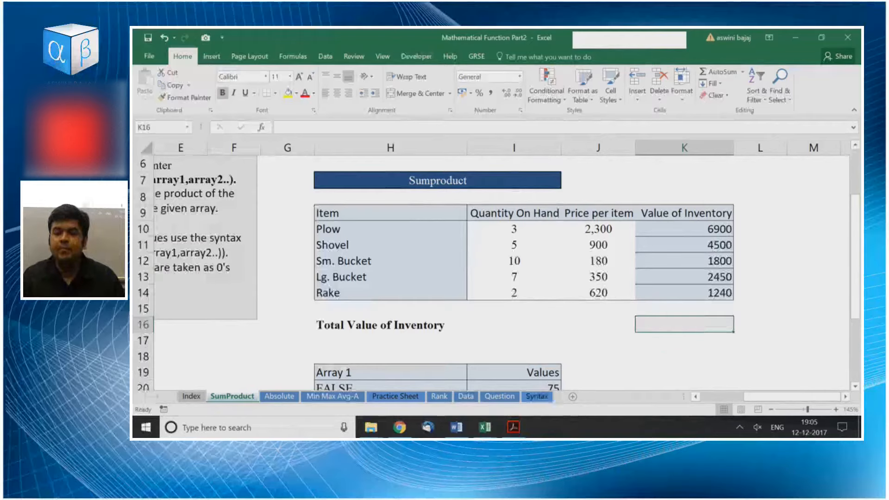
{"action": "scroll", "coordinate": [558, 211], "scroll_direction": "up", "scroll_amount": 3}
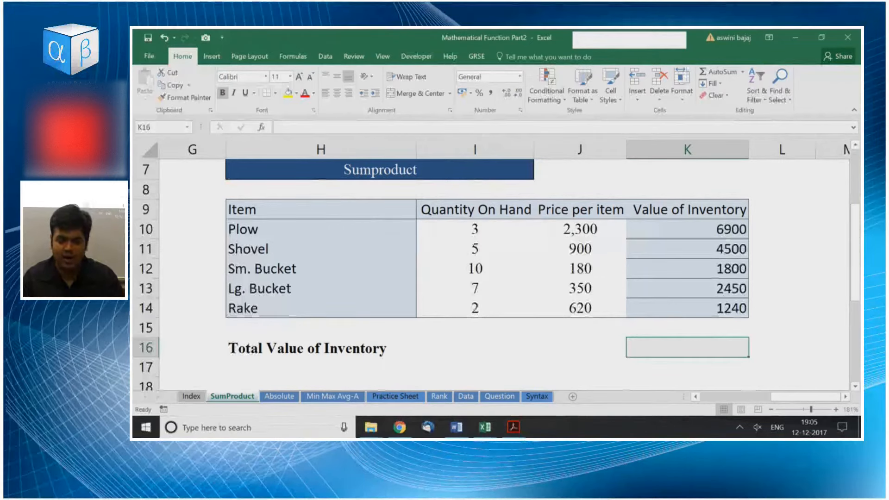
{"action": "type", "text": "=sum"}
{"action": "key", "text": "Down"}
{"action": "key", "text": "Down"}
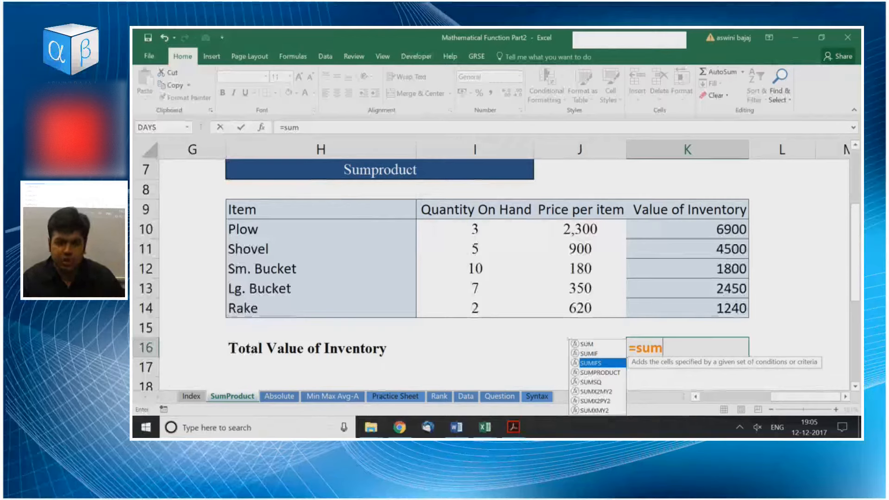
{"action": "key", "text": "Down"}
{"action": "key", "text": "Down"}
{"action": "key", "text": "Up"}
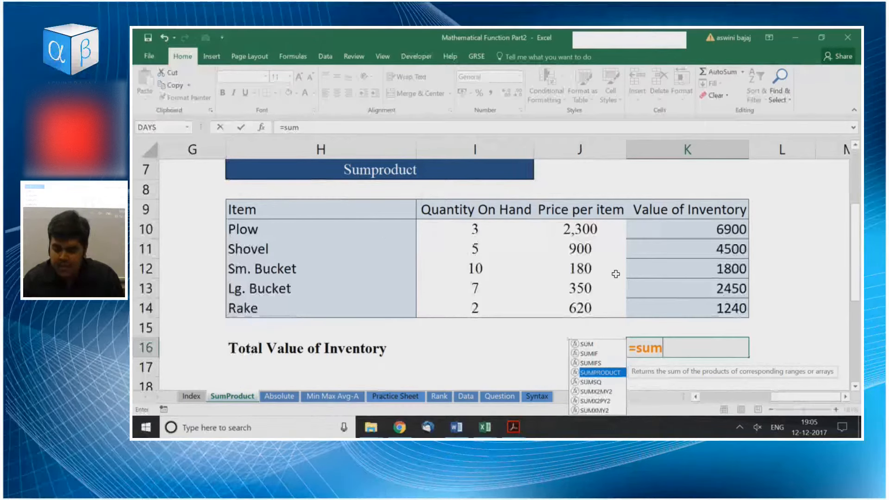
{"action": "key", "text": "Escape"}
{"action": "key", "text": "Up"}
{"action": "key", "text": "Up"}
{"action": "key", "text": "Up"}
{"action": "key", "text": "Up"}
{"action": "key", "text": "Up"}
{"action": "key", "text": "Up"}
Review the inventory table by highlighting the item, quantity, price and value ranges in rows 10 to 14 one after another.
{"action": "key", "text": "Left"}
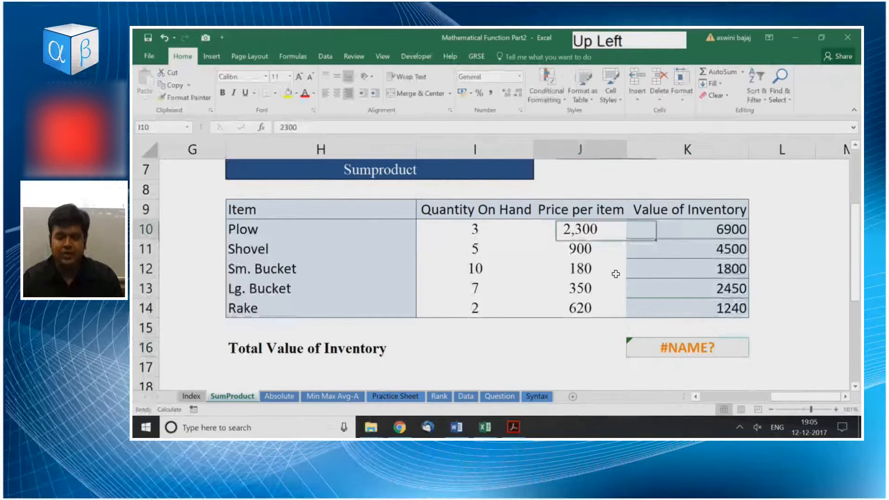
{"action": "key", "text": "Left"}
{"action": "key", "text": "ctrl+shift+Down"}
{"action": "key", "text": "Left"}
{"action": "key", "text": "ctrl+shift+Down"}
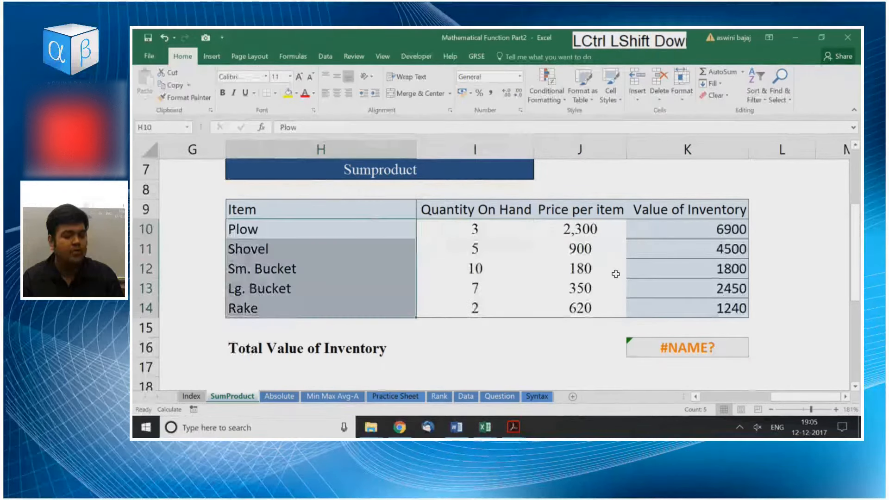
{"action": "key", "text": "Right"}
{"action": "key", "text": "Right"}
{"action": "key", "text": "Right"}
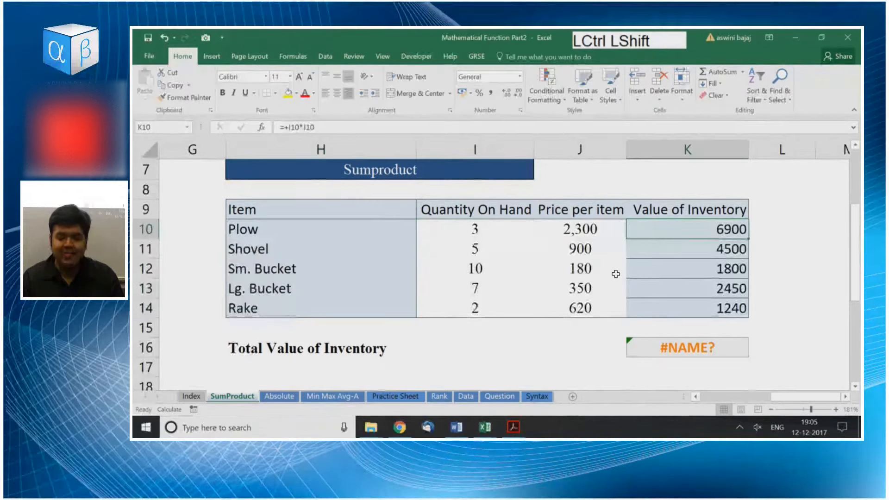
{"action": "key", "text": "Left"}
{"action": "key", "text": "ctrl+shift+Down"}
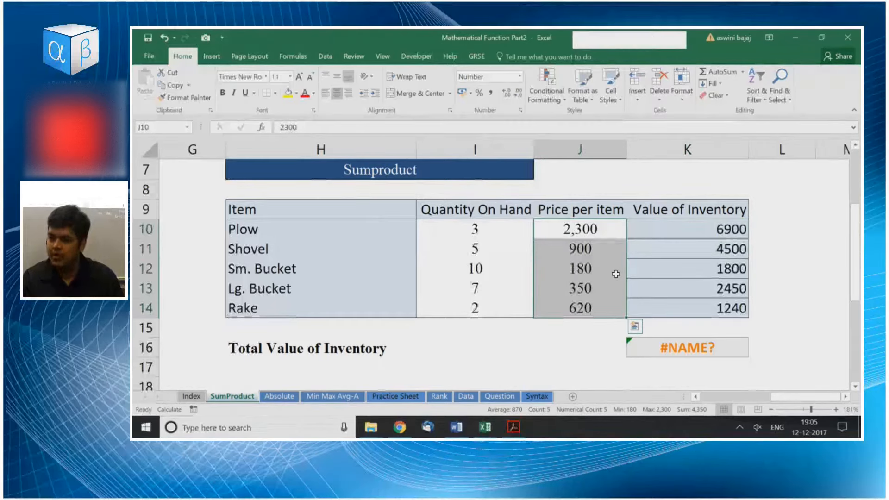
{"action": "key", "text": "Left"}
{"action": "key", "text": "ctrl+shift+Down"}
{"action": "key", "text": "Right"}
{"action": "key", "text": "ctrl+shift+Down"}
{"action": "key", "text": "Right"}
{"action": "key", "text": "ctrl+shift+Down"}
{"action": "key", "text": "Up"}
{"action": "key", "text": "Down"}
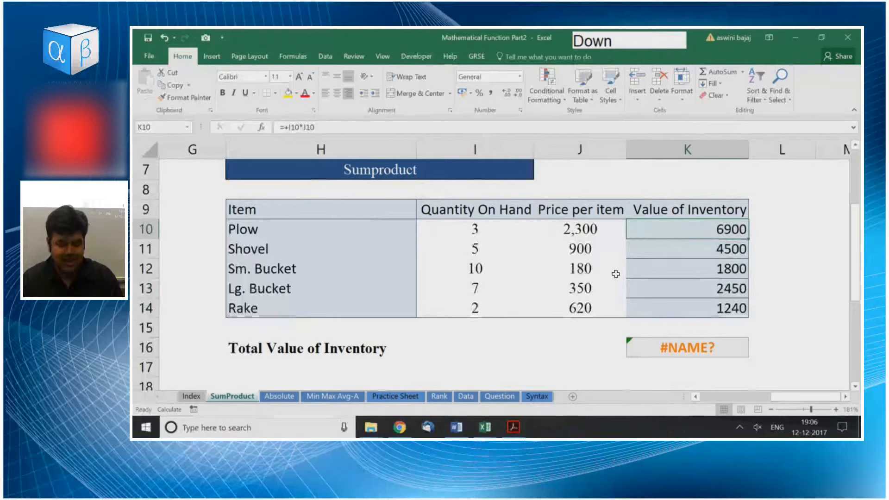
Inspect the formula behind the Plow's Value of Inventory in cell K10 and the cells it refers to.
{"action": "key", "text": "F2"}
{"action": "left_click", "coordinate": [209, 427]}
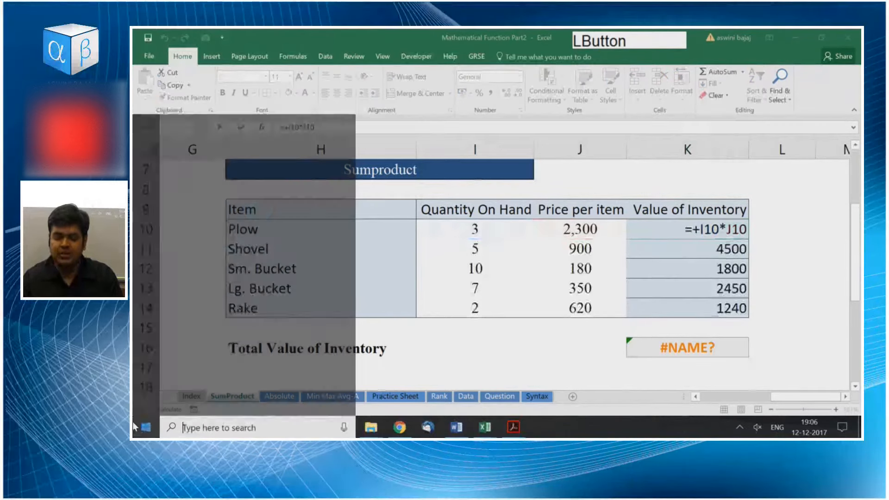
{"action": "key", "text": "Escape"}
{"action": "left_click", "coordinate": [677, 230]}
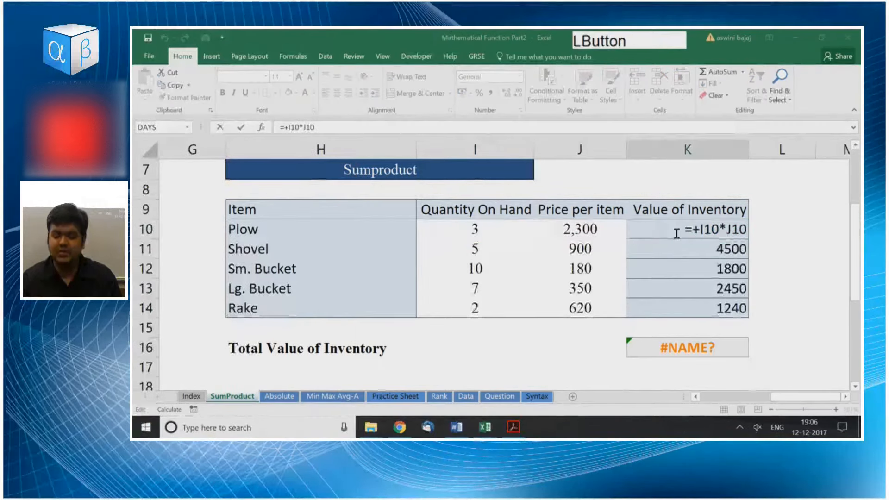
{"action": "key", "text": "Escape"}
{"action": "left_click", "coordinate": [678, 228]}
{"action": "key", "text": "F2"}
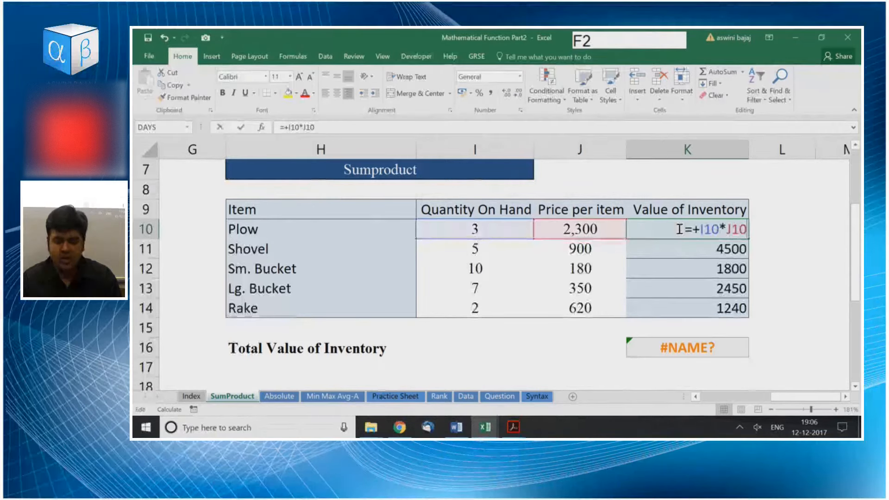
{"action": "key", "text": "Escape"}
{"action": "key", "text": "F2"}
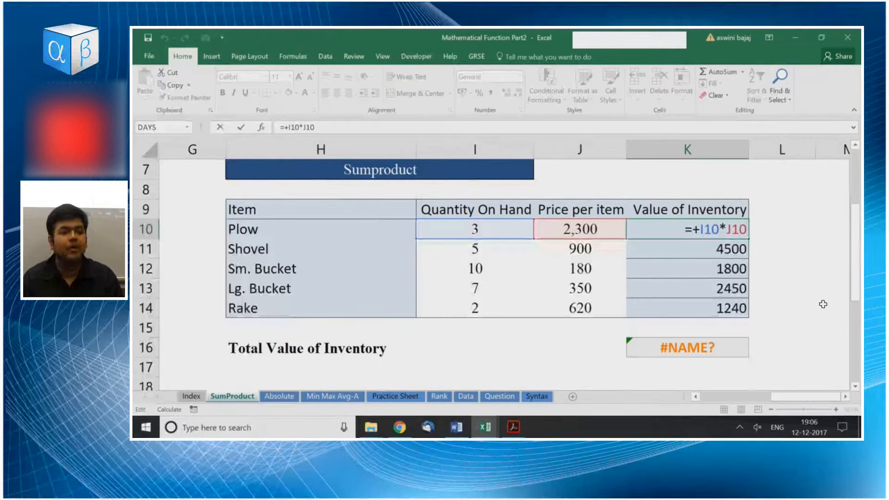
{"action": "key", "text": "Return"}
{"action": "key", "text": "Up"}
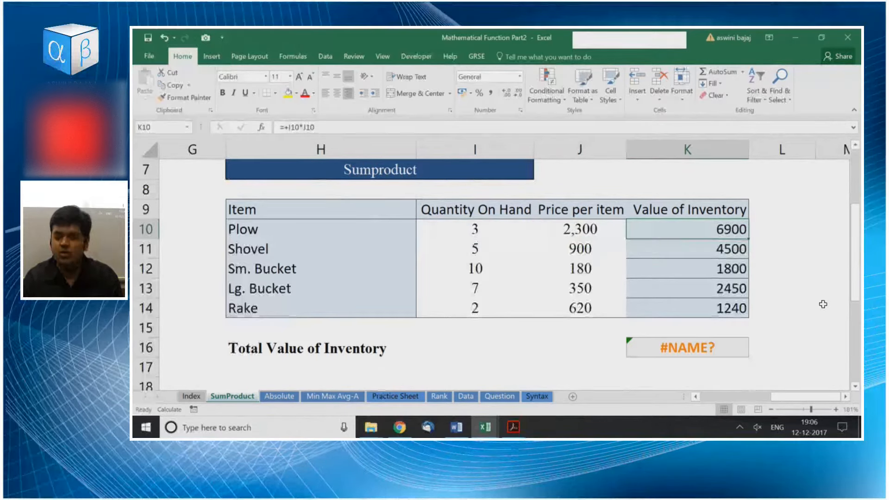
{"action": "type", "text": "svblsdvbsldhb"}
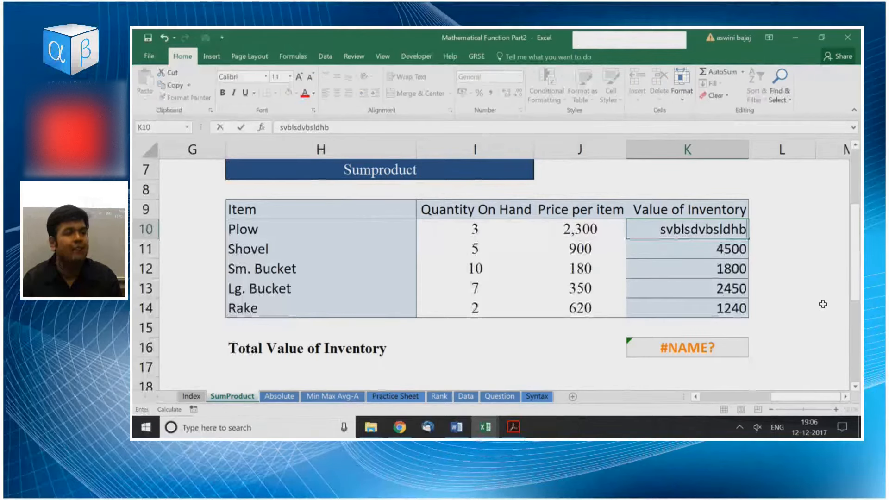
{"action": "key", "text": "Escape"}
{"action": "key", "text": "Up"}
{"action": "key", "text": "Down"}
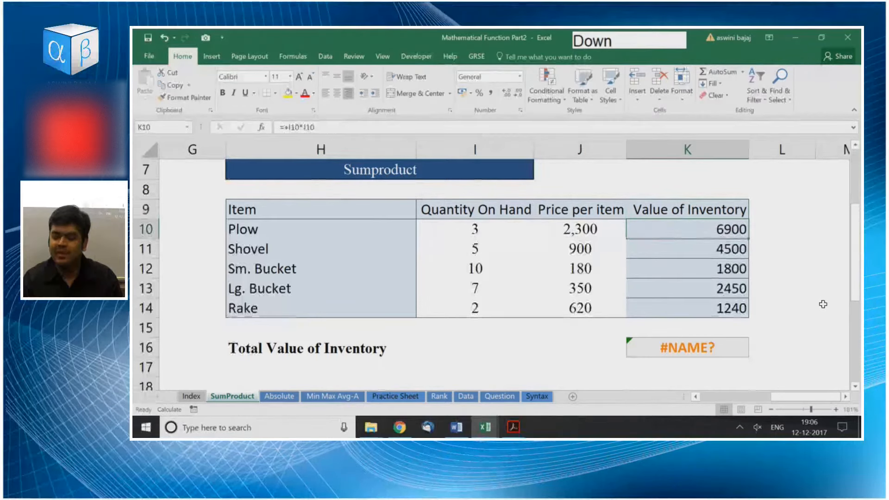
{"action": "type", "text": "smhdgcsdkj"}
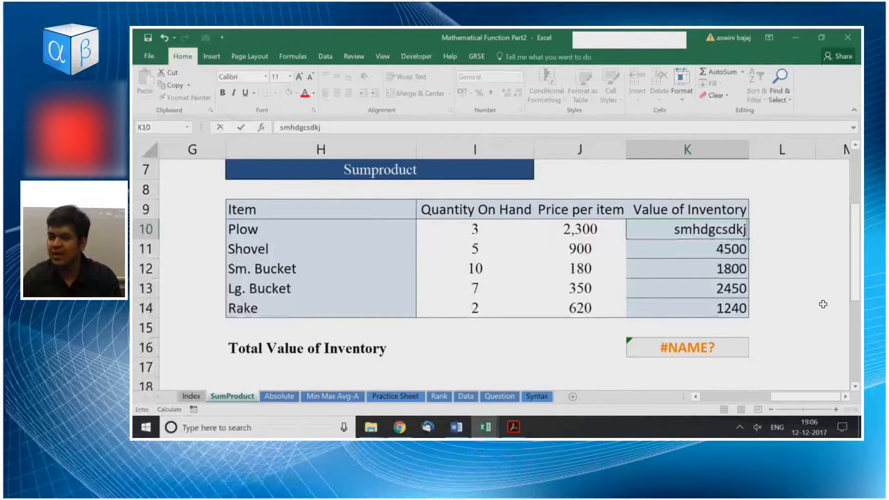
{"action": "key", "text": "Escape"}
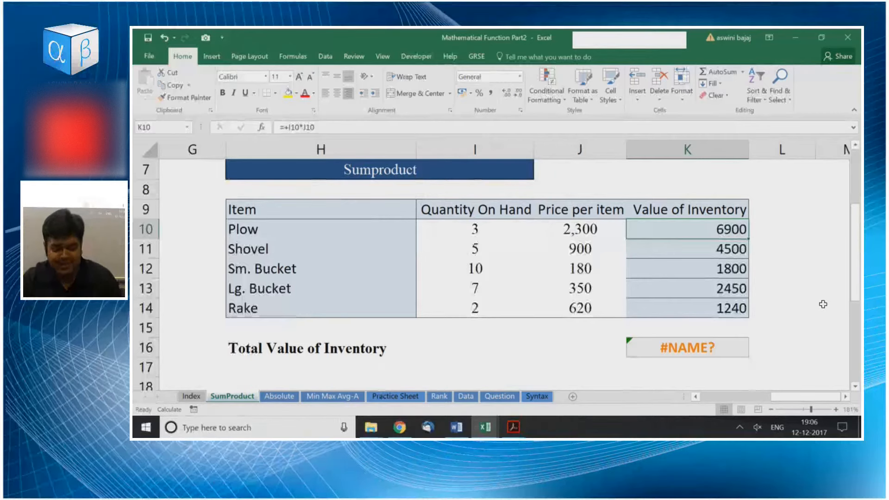
{"action": "key", "text": "F2"}
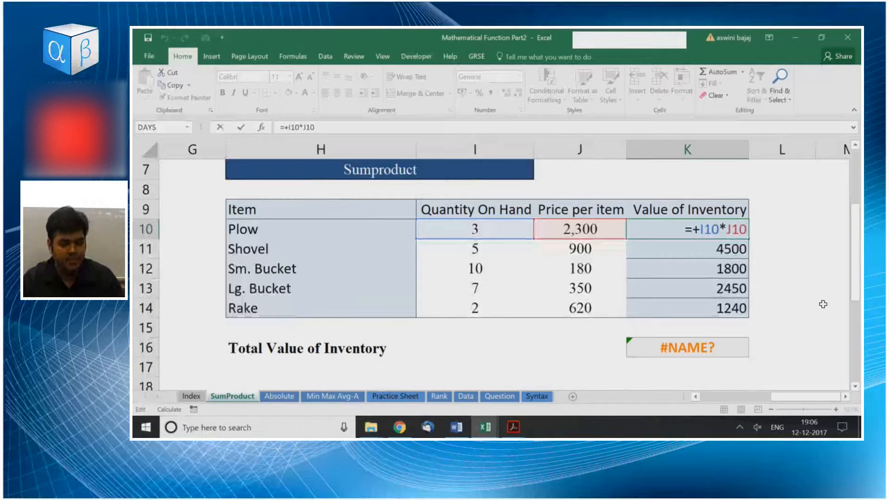
{"action": "key", "text": "XF86MonBrightnessDown"}
{"action": "key", "text": "XF86MonBrightnessDown"}
{"action": "key", "text": "fn+Escape"}
{"action": "key", "text": "XF86MonBrightnessUp"}
{"action": "key", "text": "XF86MonBrightnessUp"}
{"action": "key", "text": "XF86MonBrightnessUp"}
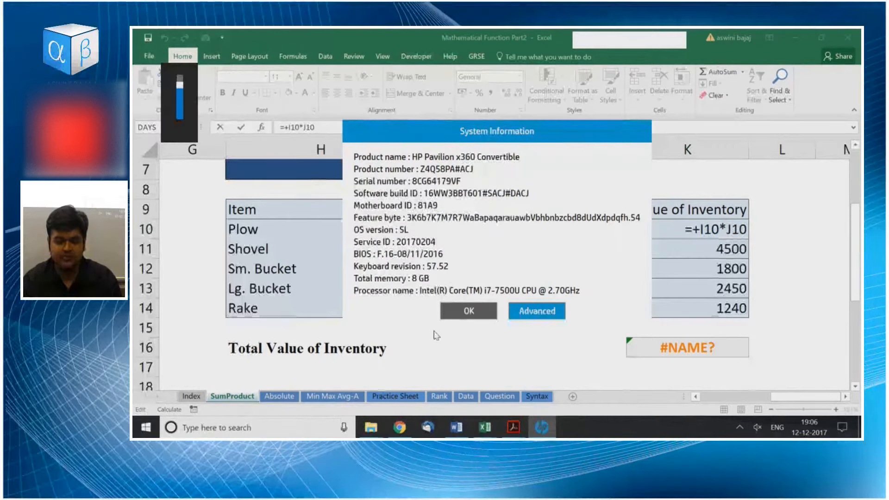
{"action": "left_click", "coordinate": [465, 311]}
{"action": "key", "text": "XF86MonBrightnessDown"}
{"action": "key", "text": "XF86MonBrightnessDown"}
{"action": "key", "text": "XF86MonBrightnessDown"}
{"action": "key", "text": "XF86MonBrightnessDown"}
{"action": "key", "text": "XF86MonBrightnessUp"}
{"action": "key", "text": "XF86MonBrightnessUp"}
{"action": "key", "text": "XF86MonBrightnessUp"}
{"action": "key", "text": "XF86MonBrightnessUp"}
{"action": "key", "text": "XF86MonBrightnessDown"}
{"action": "key", "text": "XF86MonBrightnessDown"}
{"action": "key", "text": "XF86MonBrightnessDown"}
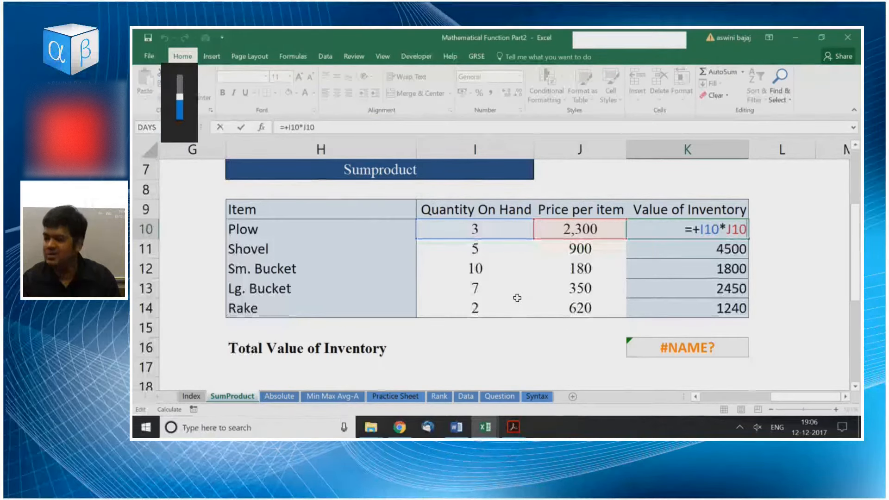
{"action": "key", "text": "XF86AudioLowerVolume"}
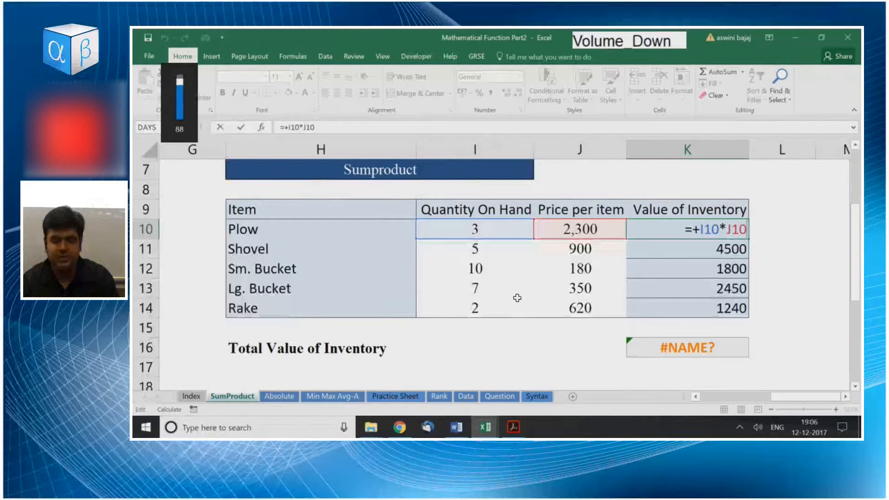
{"action": "key", "text": "F2"}
{"action": "key", "text": "Escape"}
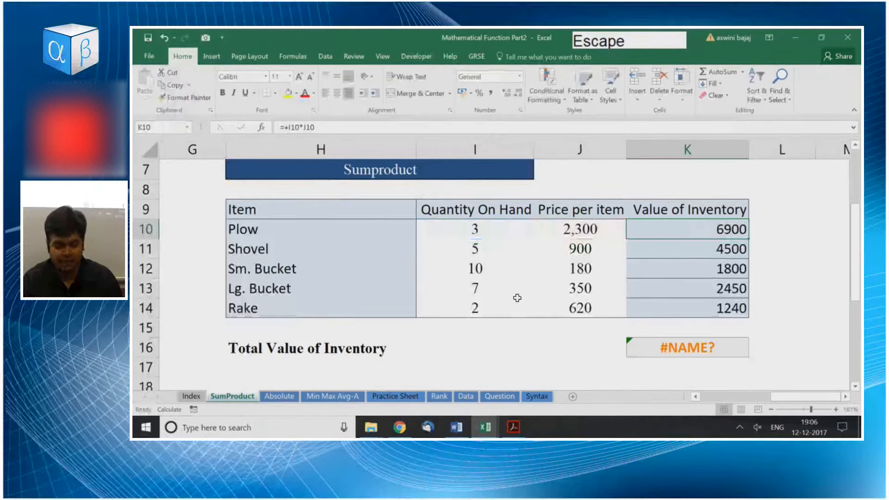
Open the Plow's value formula in K10 and step through the parts of =+I10*J10 without changing them.
{"action": "key", "text": "F2"}
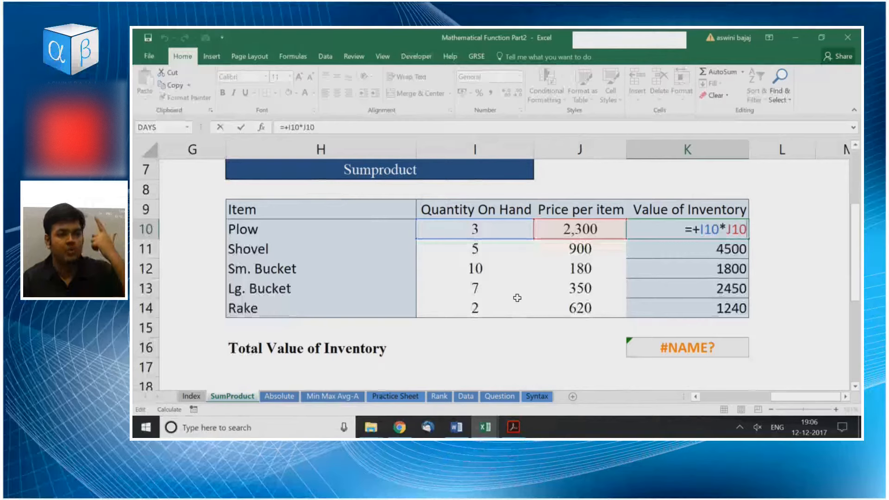
{"action": "key", "text": "Left"}
{"action": "key", "text": "Left"}
{"action": "key", "text": "Left"}
{"action": "key", "text": "Left"}
{"action": "key", "text": "Left"}
{"action": "key", "text": "Left"}
{"action": "key", "text": "Left"}
{"action": "key", "text": "Left"}
{"action": "key", "text": "Left"}
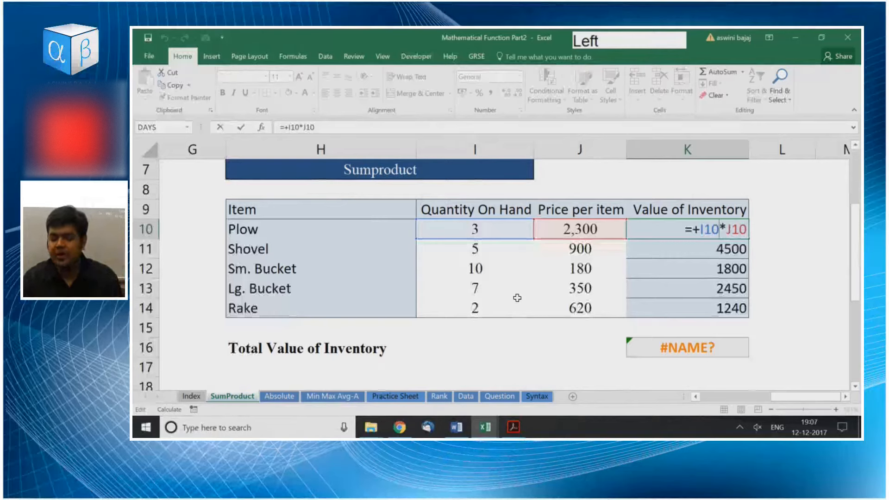
{"action": "key", "text": "Right"}
{"action": "key", "text": "Right"}
{"action": "key", "text": "Right"}
{"action": "key", "text": "Right"}
{"action": "key", "text": "Right"}
{"action": "key", "text": "Right"}
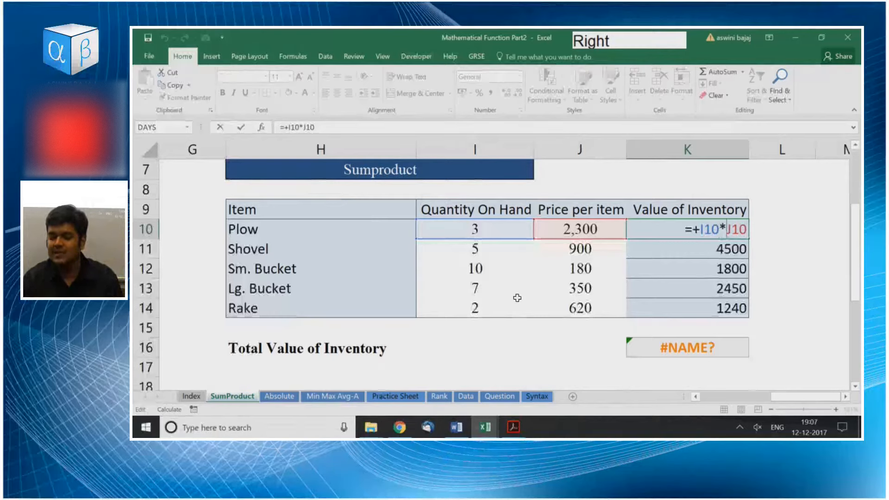
{"action": "key", "text": "Left"}
{"action": "key", "text": "Left"}
{"action": "key", "text": "Left"}
{"action": "key", "text": "Left"}
{"action": "key", "text": "Left"}
{"action": "key", "text": "Left"}
{"action": "key", "text": "Right"}
{"action": "key", "text": "Right"}
{"action": "key", "text": "Right"}
{"action": "key", "text": "Left"}
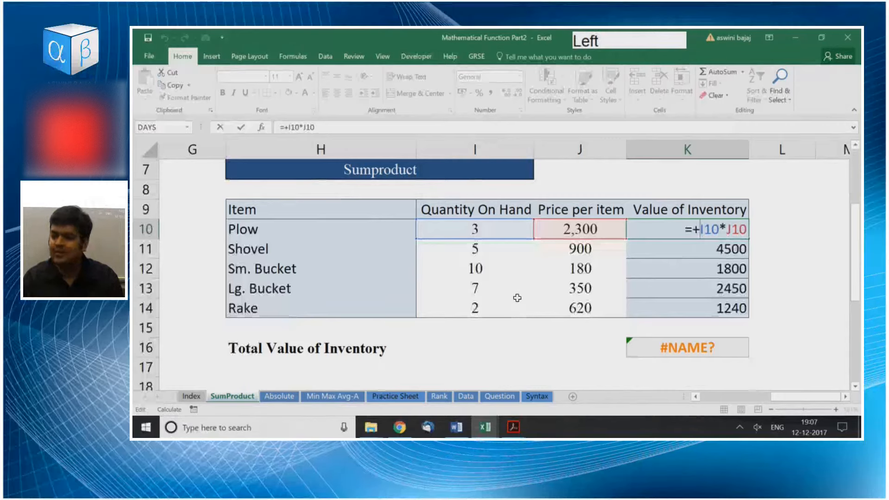
{"action": "key", "text": "Right"}
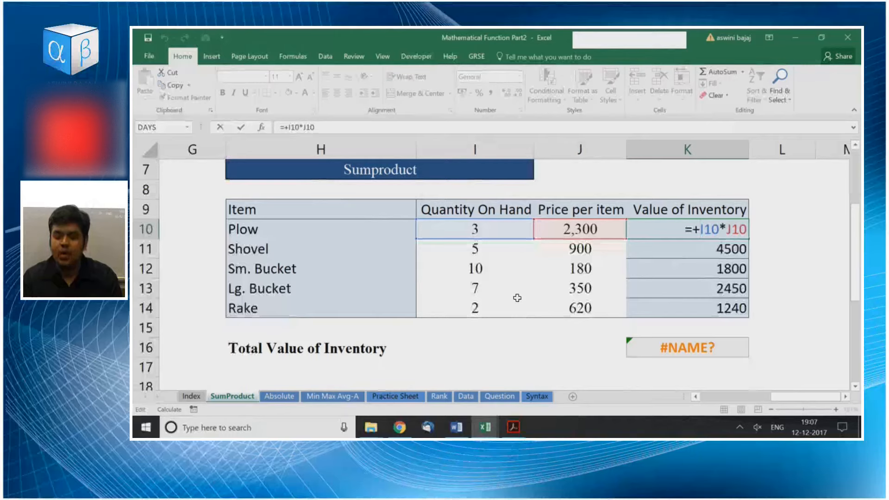
Highlight the I10 reference and the J10 reference within the K10 formula to match them to quantity and price.
{"action": "key", "text": "Right"}
{"action": "key", "text": "Right"}
{"action": "key", "text": "Right"}
{"action": "key", "text": "Left"}
{"action": "key", "text": "Left"}
{"action": "key", "text": "shift+Right"}
{"action": "key", "text": "shift+Right"}
{"action": "key", "text": "shift+Right"}
{"action": "key", "text": "Right"}
{"action": "key", "text": "Right"}
{"action": "key", "text": "Right"}
{"action": "key", "text": "Right"}
{"action": "key", "text": "Right"}
{"action": "key", "text": "shift+Left"}
{"action": "key", "text": "shift+Left"}
{"action": "key", "text": "shift+Left"}
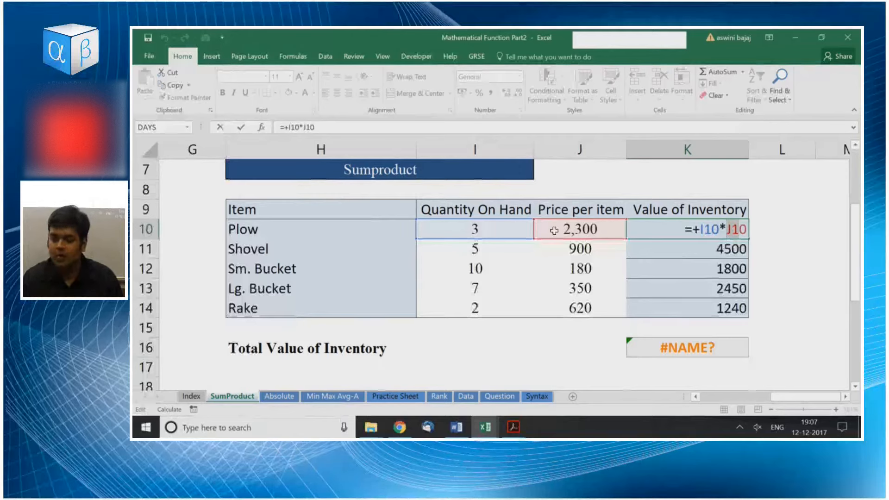
{"action": "key", "text": "Return"}
Highlight the quantity range I10:I14, the price range J10:J14 and the value range K10:K14 in turn.
{"action": "key", "text": "Up"}
{"action": "key", "text": "Left"}
{"action": "key", "text": "Left"}
{"action": "key", "text": "ctrl+shift+Down"}
{"action": "key", "text": "Right"}
{"action": "key", "text": "ctrl+shift+Down"}
{"action": "key", "text": "Right"}
{"action": "key", "text": "ctrl+shift+Down"}
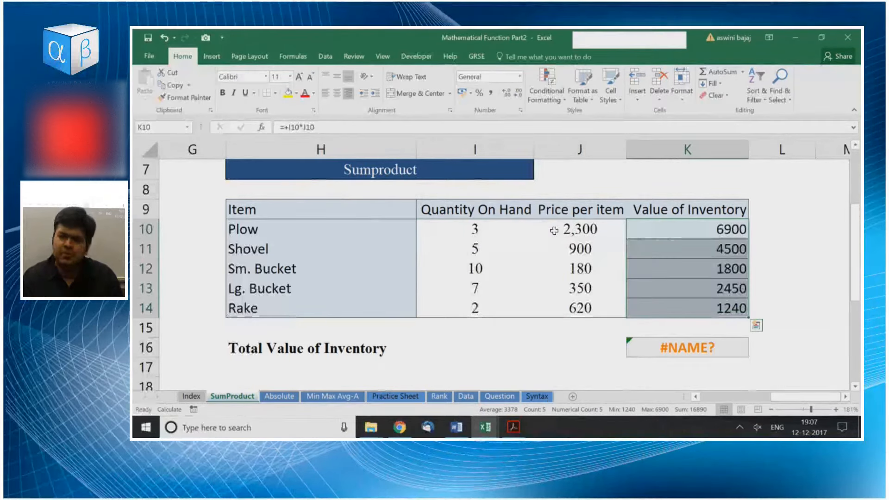
{"action": "key", "text": "Down"}
{"action": "key", "text": "Down"}
{"action": "key", "text": "Down"}
{"action": "key", "text": "Down"}
{"action": "key", "text": "Down"}
{"action": "key", "text": "Down"}
{"action": "key", "text": "Down"}
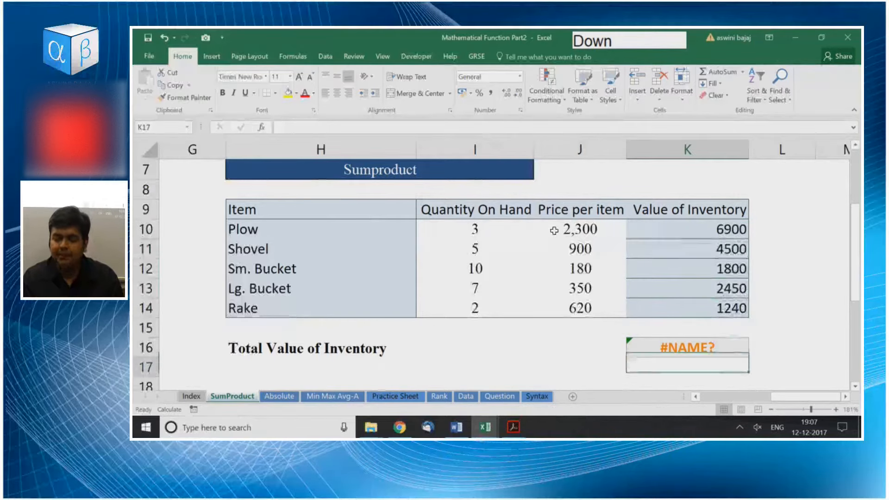
Total the Value of Inventory column in cell K16 with =SUM(K10:K15).
{"action": "key", "text": "Up"}
{"action": "key", "text": "alt+equal"}
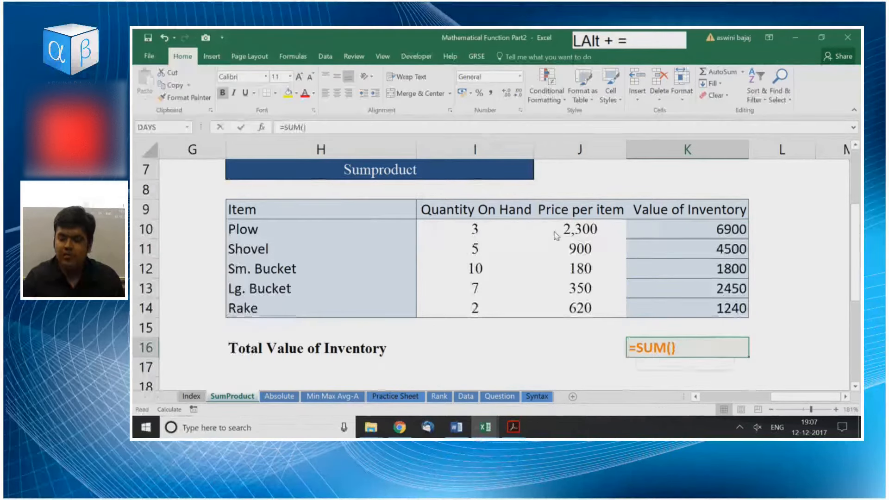
{"action": "key", "text": "Return"}
{"action": "key", "text": "Up"}
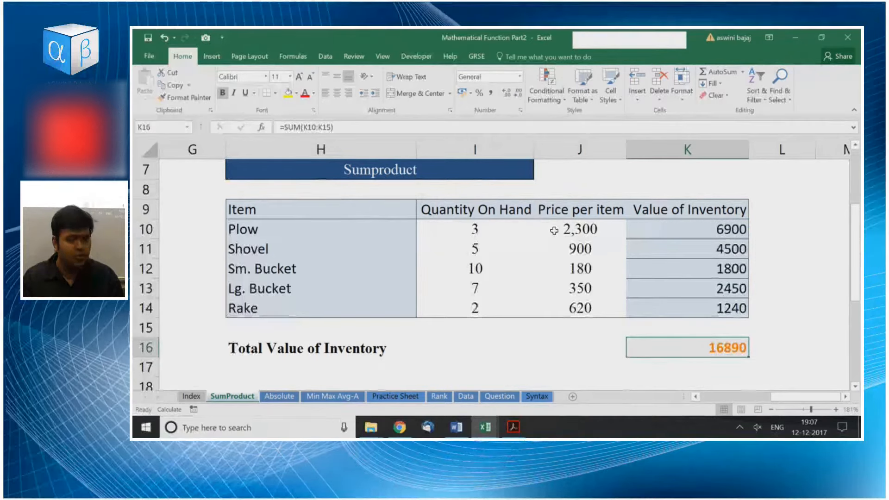
{"action": "key", "text": "Return"}
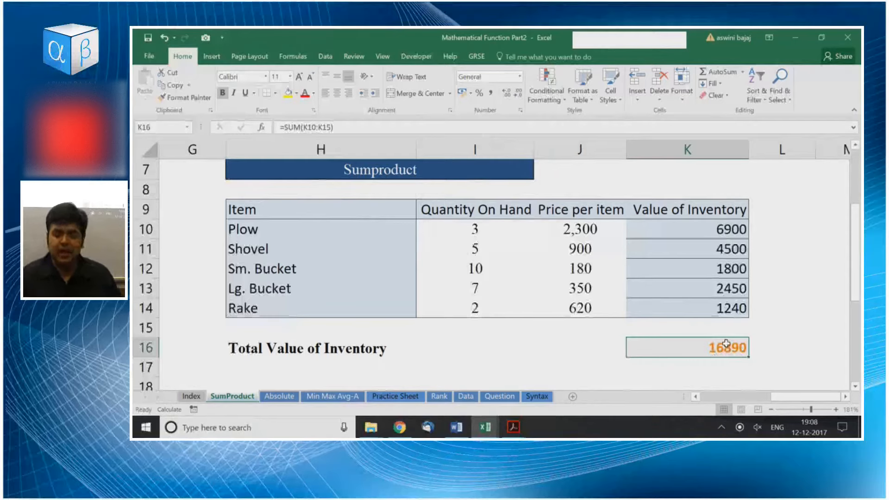
Clear the item values and the total in K10:K16.
{"action": "left_click_drag", "start_coordinate": [708, 224], "coordinate": [715, 355]}
{"action": "key", "text": "Delete"}
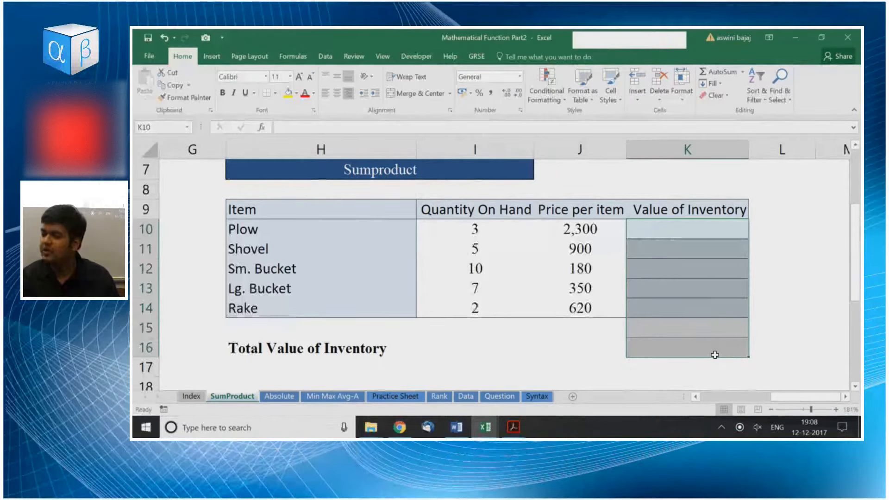
{"action": "key", "text": "Up"}
{"action": "key", "text": "ctrl+shift+Down"}
{"action": "key", "text": "ctrl+Up"}
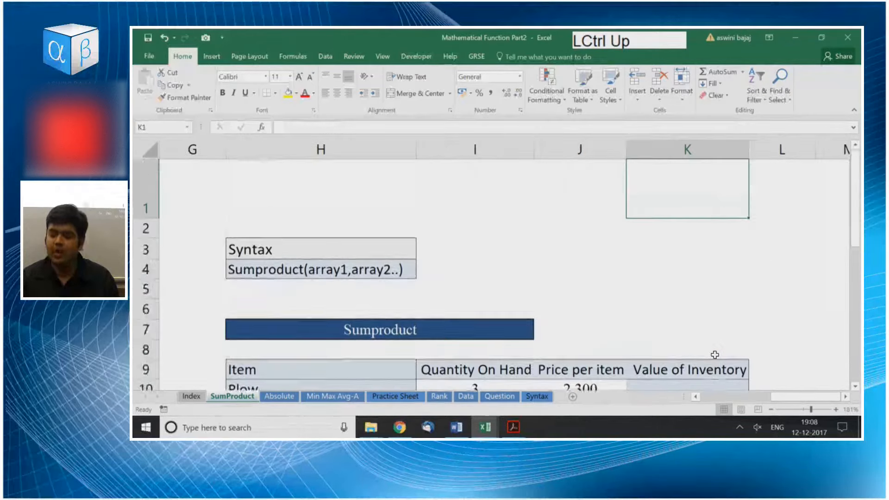
Delete the entire Value of Inventory column K from cell K16 and undo the deletion.
{"action": "key", "text": "Down"}
{"action": "key", "text": "Down"}
{"action": "key", "text": "Down"}
{"action": "key", "text": "Down"}
{"action": "key", "text": "Down"}
{"action": "key", "text": "Down"}
{"action": "key", "text": "Down"}
{"action": "key", "text": "Down"}
{"action": "key", "text": "Down"}
{"action": "key", "text": "Down"}
{"action": "key", "text": "Down"}
{"action": "key", "text": "Down"}
{"action": "key", "text": "Down"}
{"action": "key", "text": "Down"}
{"action": "key", "text": "Down"}
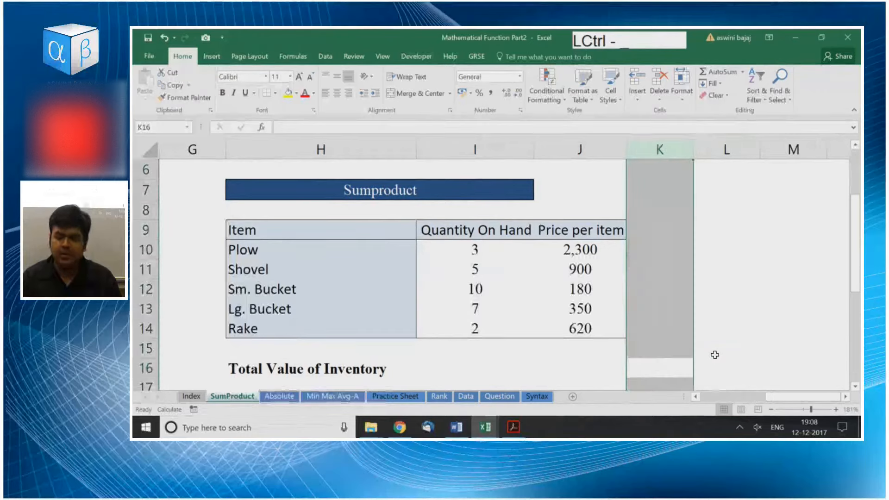
{"action": "key", "text": "ctrl+z"}
Select the whole of column K from cell K17, delete the column again and undo that deletion.
{"action": "key", "text": "Right"}
{"action": "key", "text": "Down"}
{"action": "key", "text": "Left"}
{"action": "key", "text": "ctrl+space"}
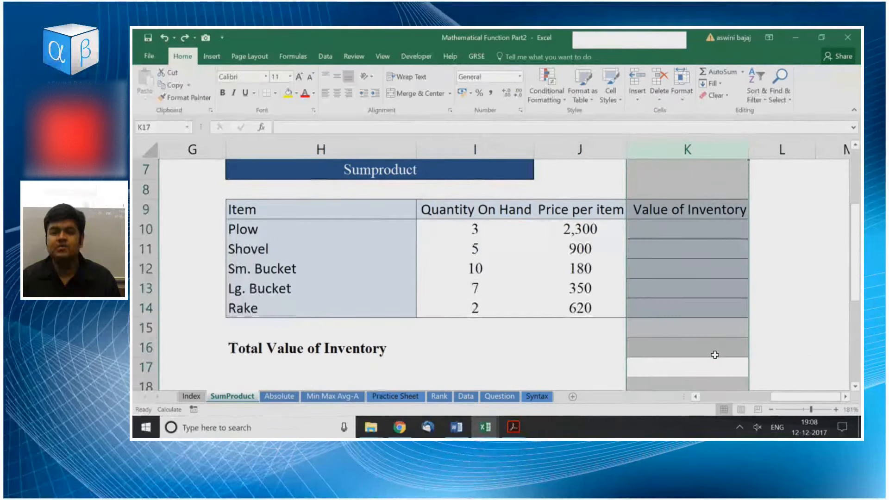
{"action": "key", "text": "ctrl+minus"}
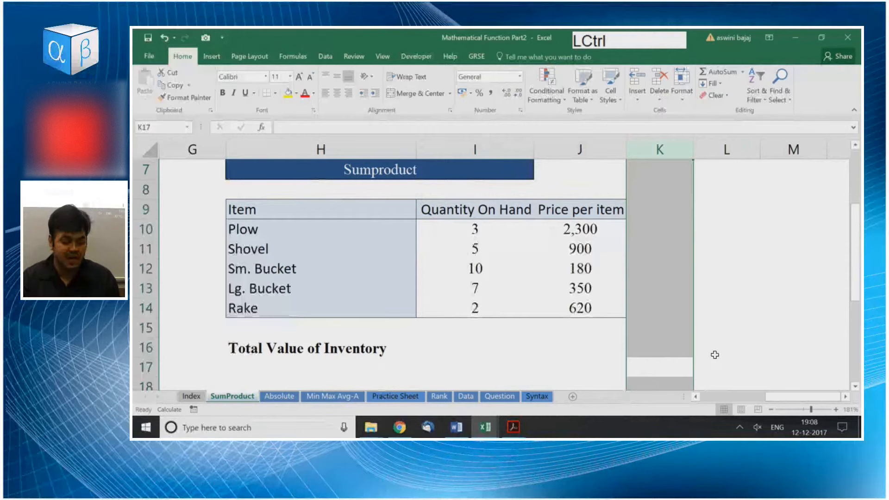
{"action": "key", "text": "ctrl+z"}
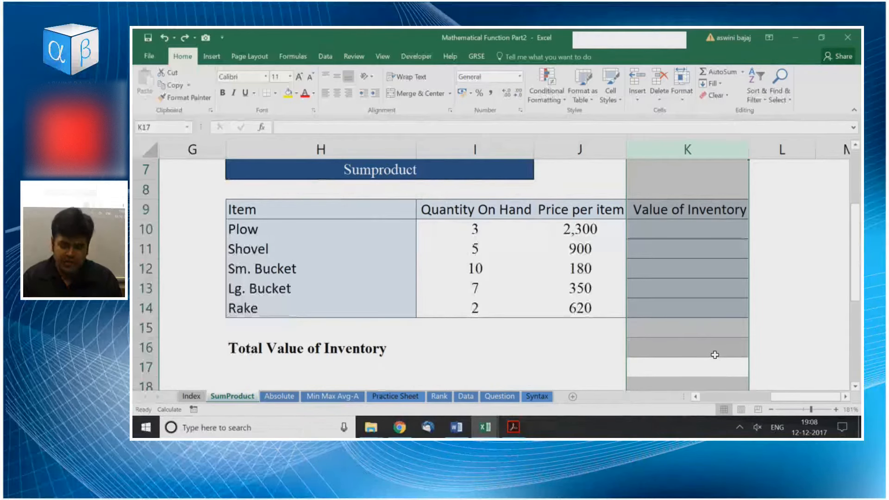
Highlight the whole of column K from cell K15, and the whole of row 16 from cell K16.
{"action": "key", "text": "Left"}
{"action": "key", "text": "Up"}
{"action": "key", "text": "Up"}
{"action": "key", "text": "Right"}
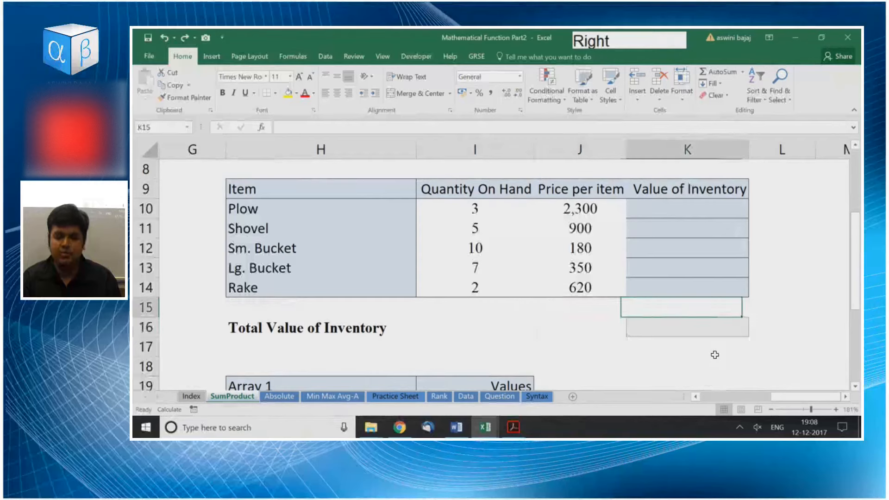
{"action": "key", "text": "ctrl+space"}
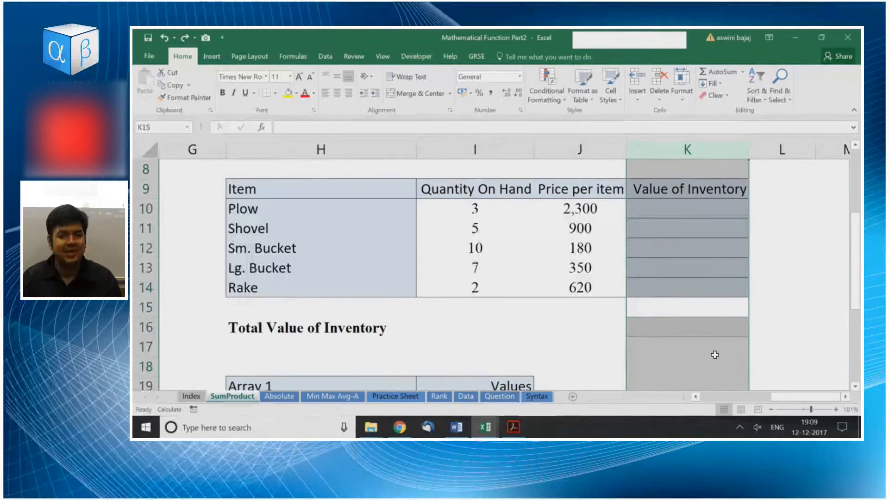
{"action": "key", "text": "Down"}
{"action": "key", "text": "shift+space"}
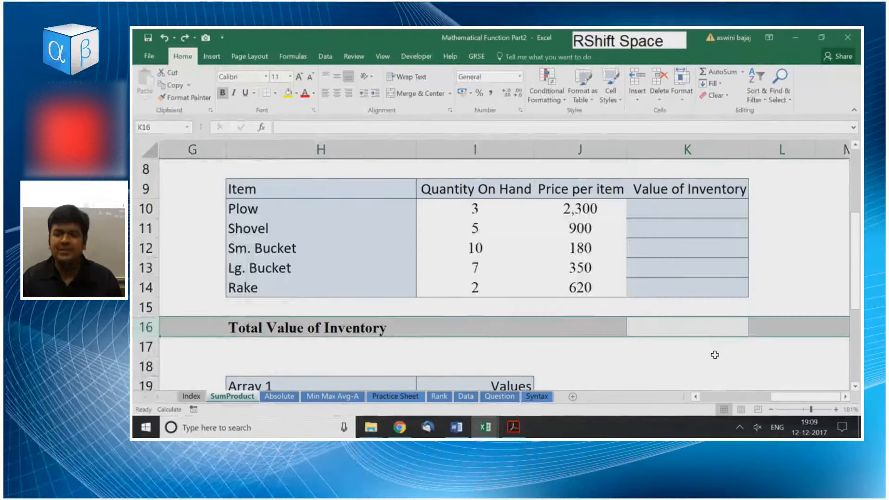
{"action": "key", "text": "Right"}
{"action": "key", "text": "Down"}
{"action": "key", "text": "Left"}
{"action": "key", "text": "Left"}
{"action": "key", "text": "Right"}
{"action": "key", "text": "ctrl+space"}
{"action": "key", "text": "Left"}
{"action": "key", "text": "Left"}
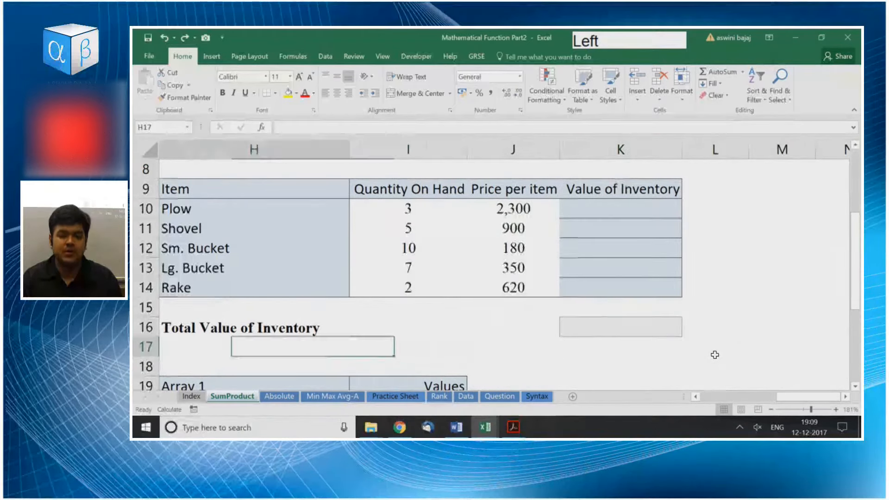
{"action": "key", "text": "ctrl+Left"}
{"action": "key", "text": "Right"}
{"action": "key", "text": "Right"}
{"action": "key", "text": "Right"}
{"action": "key", "text": "Right"}
{"action": "key", "text": "Right"}
{"action": "key", "text": "Right"}
{"action": "key", "text": "Right"}
{"action": "key", "text": "Right"}
{"action": "key", "text": "Right"}
{"action": "key", "text": "Right"}
{"action": "key", "text": "Right"}
{"action": "key", "text": "Right"}
{"action": "key", "text": "Left"}
{"action": "key", "text": "Left"}
{"action": "key", "text": "Left"}
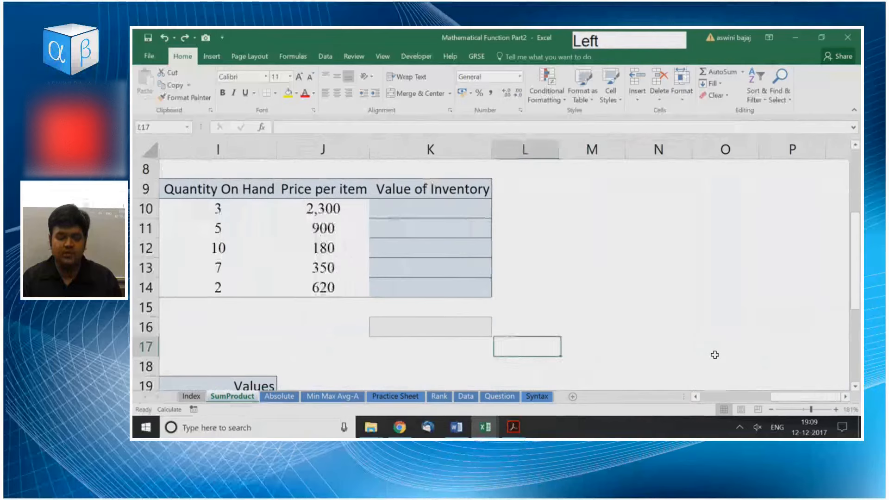
{"action": "key", "text": "Left"}
{"action": "key", "text": "Left"}
{"action": "key", "text": "Left"}
{"action": "key", "text": "Right"}
{"action": "key", "text": "Right"}
{"action": "key", "text": "Right"}
{"action": "key", "text": "Right"}
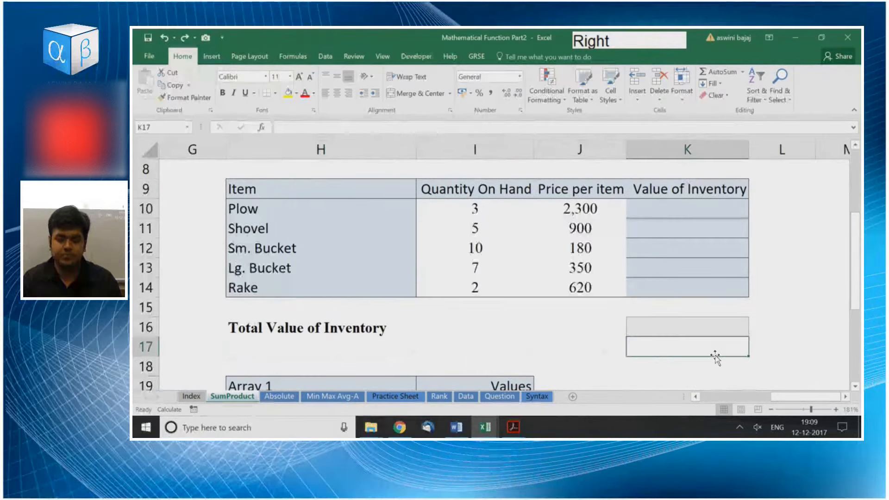
Highlight the entire column K from cell K17, followed by the entire row 16.
{"action": "key", "text": "ctrl+space"}
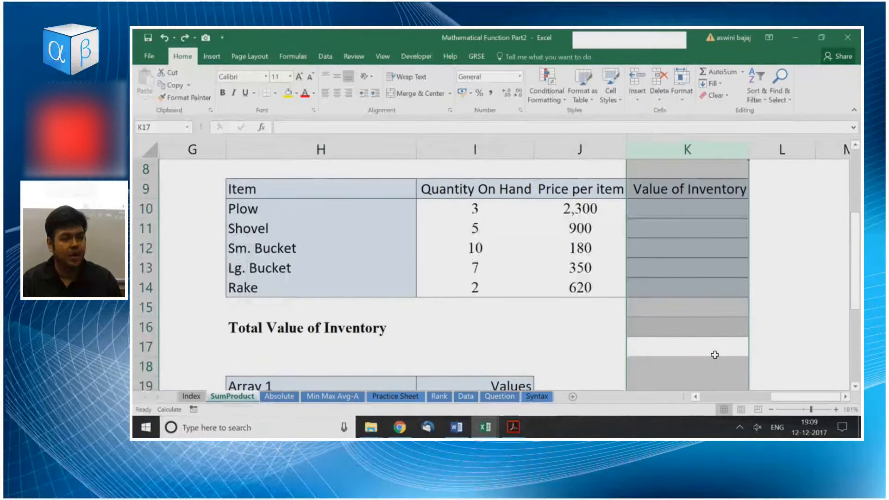
{"action": "key", "text": "Up"}
{"action": "key", "text": "shift+space"}
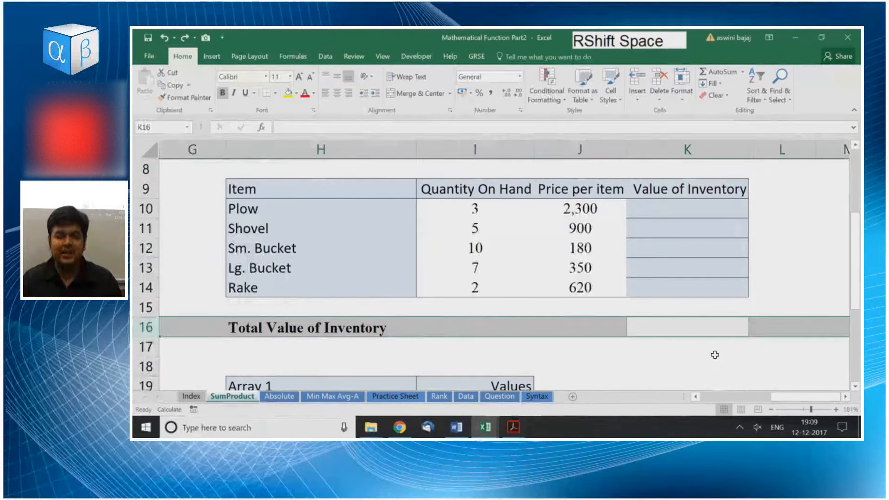
Delete the entire Value of Inventory column K.
{"action": "key", "text": "Right"}
{"action": "key", "text": "Left"}
{"action": "key", "text": "ctrl+space"}
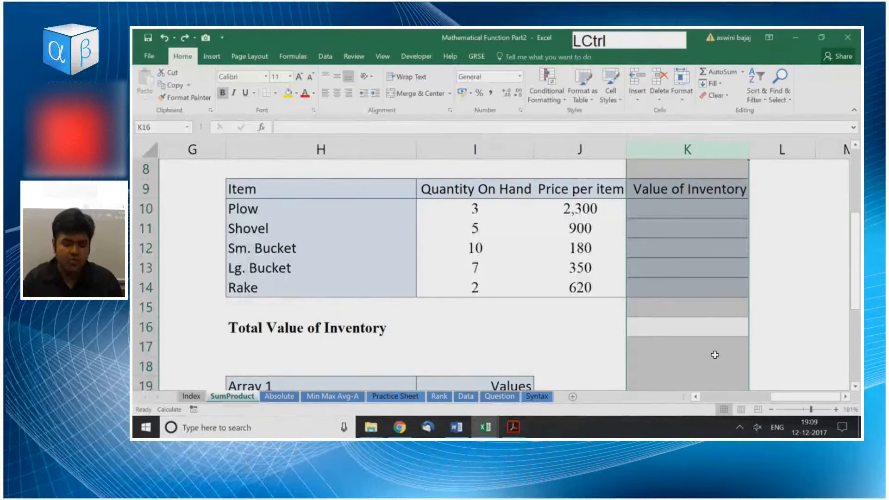
{"action": "key", "text": "ctrl+minus"}
Insert blank columns at column K and delete them again, repeating the insertion and deletion several times.
{"action": "key", "text": "ctrl+shift+equal"}
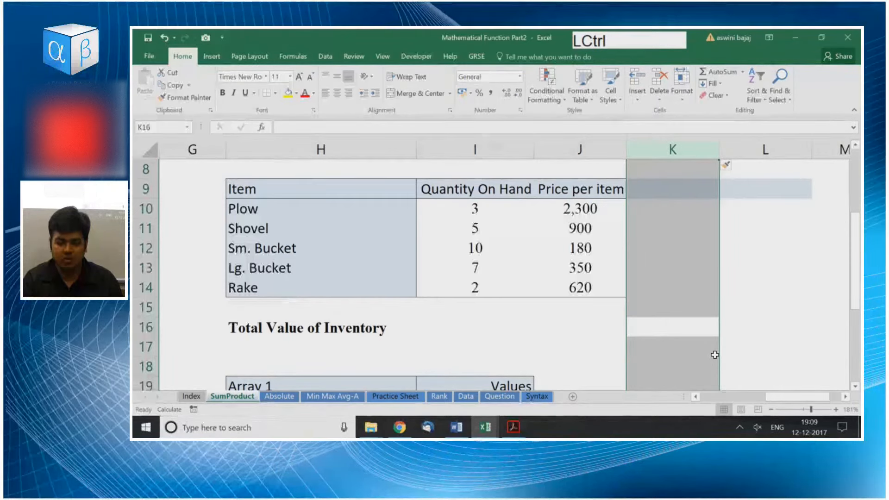
{"action": "key", "text": "ctrl+minus"}
{"action": "key", "text": "ctrl+shift+equal"}
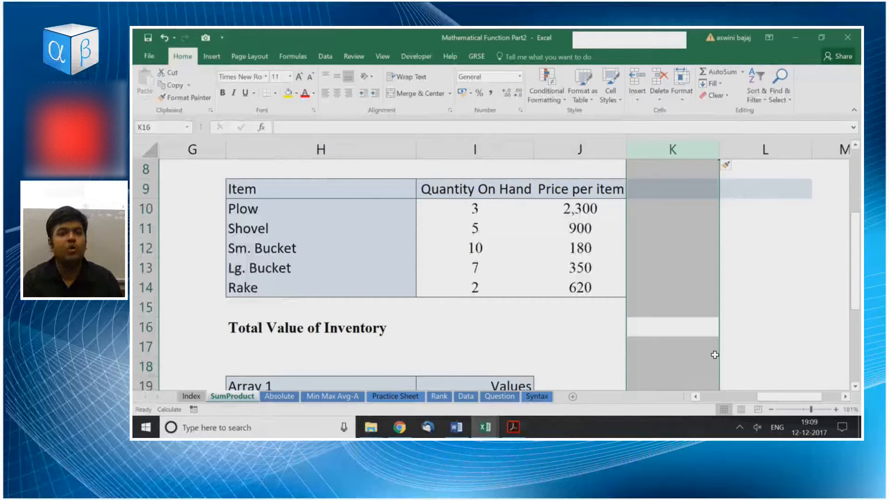
{"action": "key", "text": "ctrl+shift+equal"}
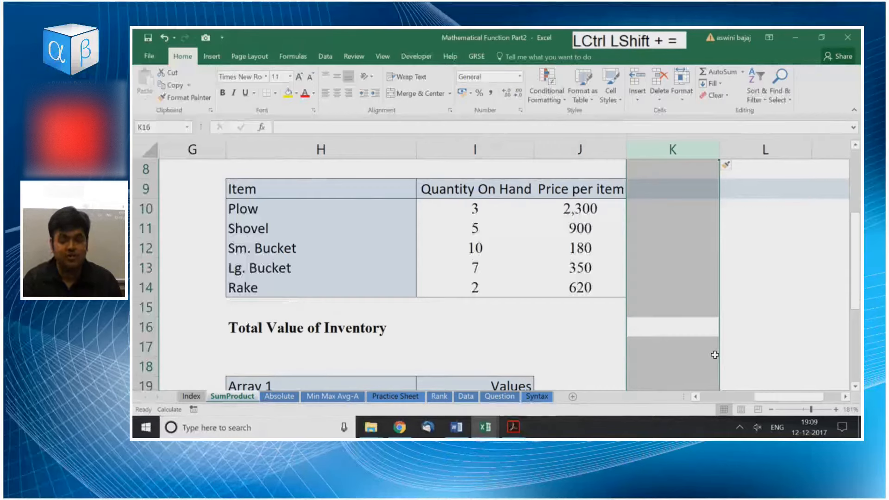
{"action": "key", "text": "ctrl+shift+minus"}
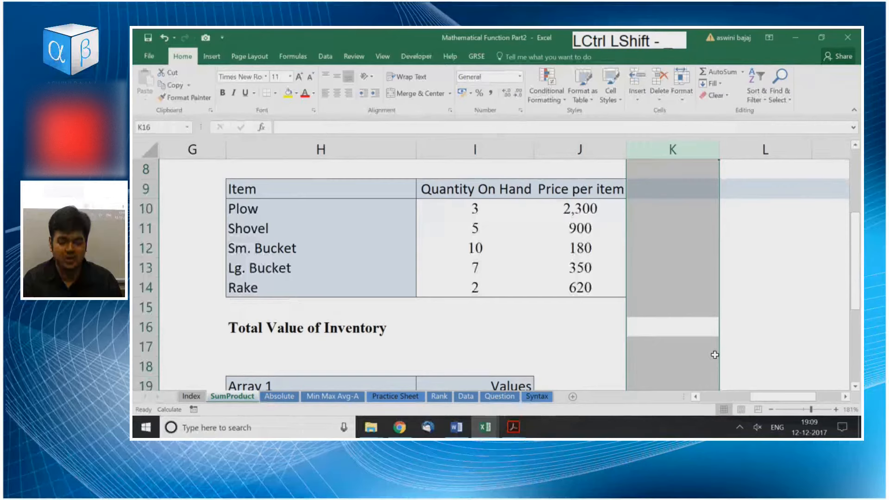
{"action": "key", "text": "ctrl+minus"}
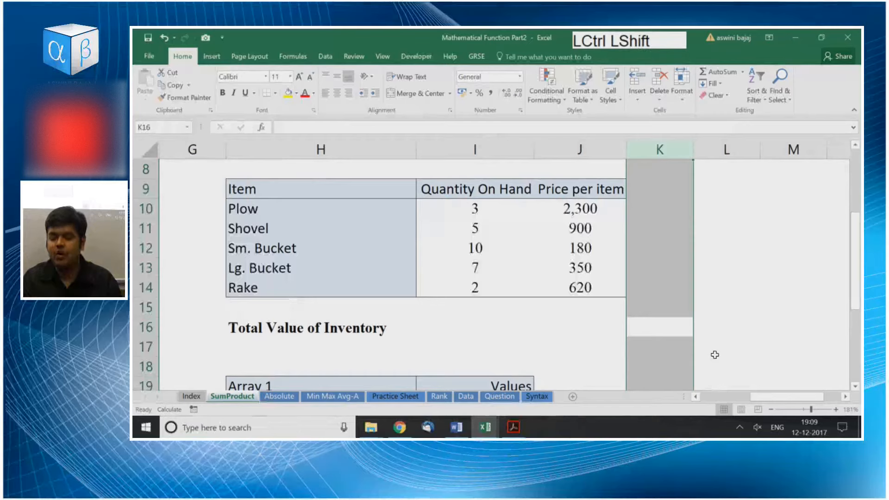
{"action": "key", "text": "ctrl+shift+equal"}
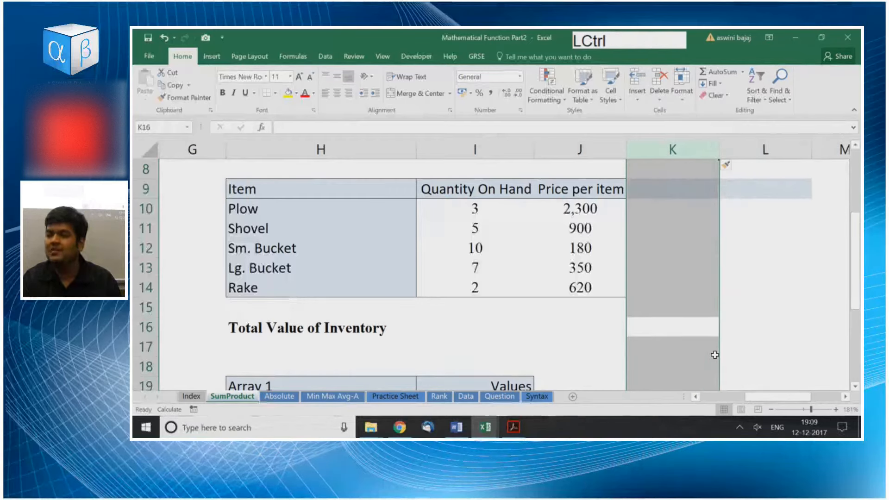
{"action": "key", "text": "ctrl+minus"}
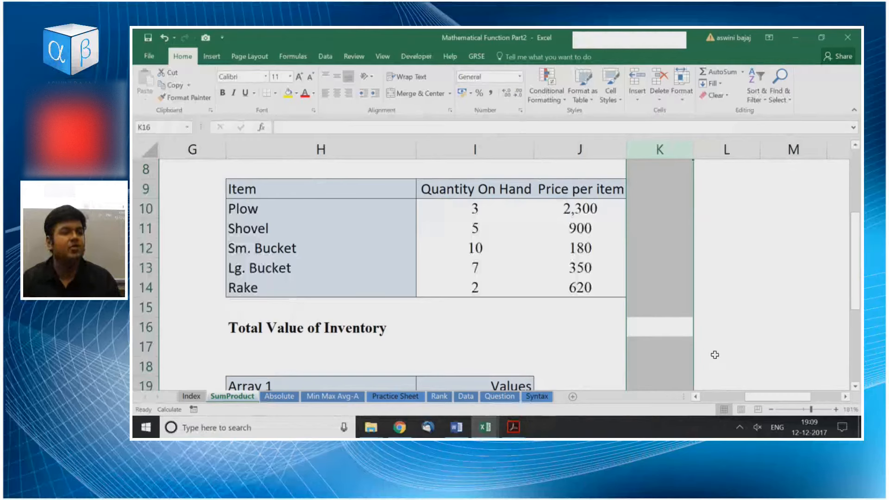
Insert blank rows at row 17 and delete them together with the empty rows above the Array 1 table.
{"action": "key", "text": "Down"}
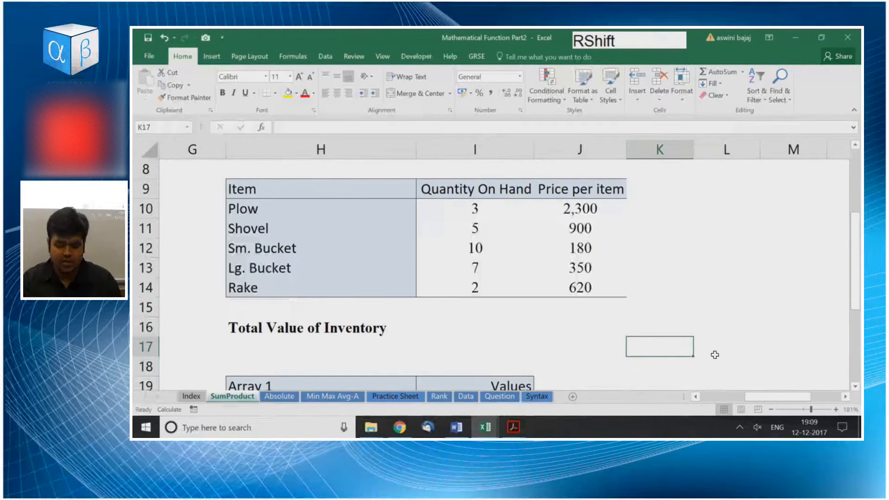
{"action": "key", "text": "shift+space"}
{"action": "key", "text": "ctrl+shift+equal"}
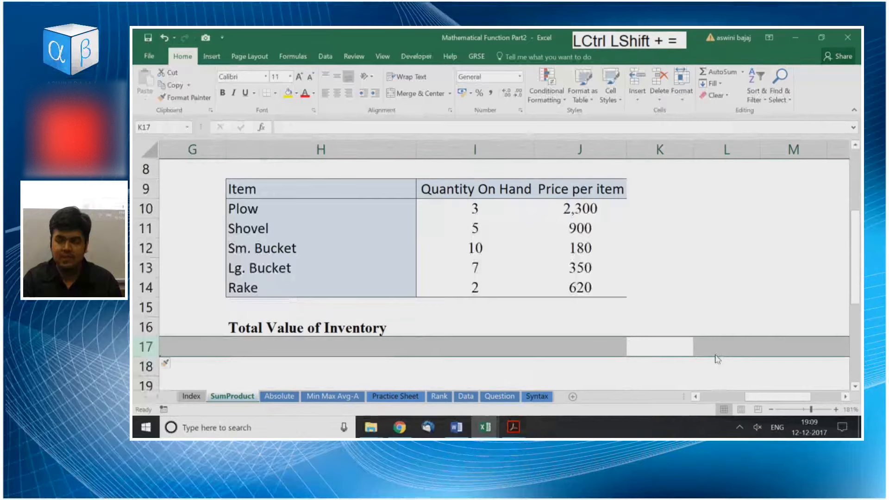
{"action": "key", "text": "ctrl+minus"}
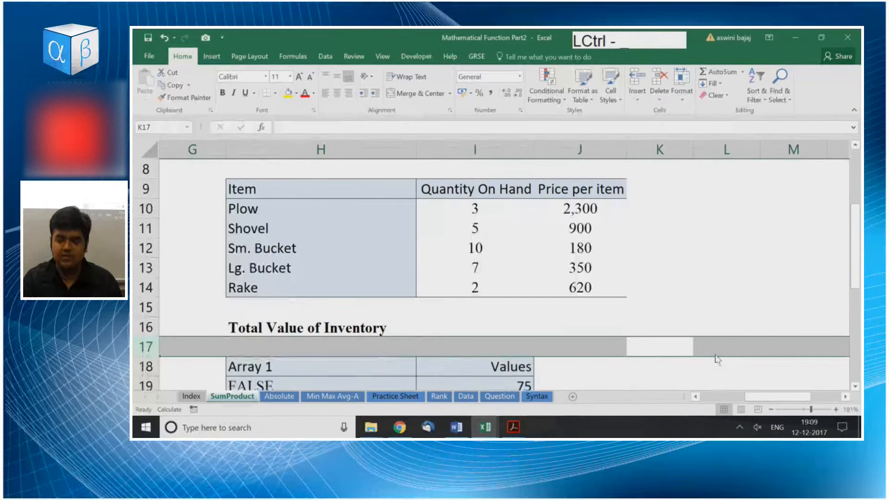
{"action": "key", "text": "ctrl+shift+equal"}
{"action": "key", "text": "ctrl+minus"}
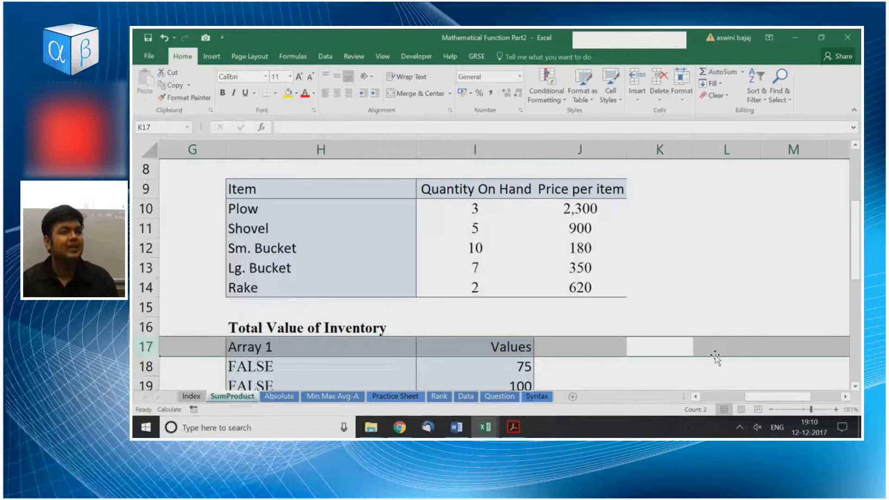
Insert and delete a blank column at column K, and do the same with blank space at row 17.
{"action": "left_click", "coordinate": [686, 357]}
{"action": "key", "text": "ctrl+space"}
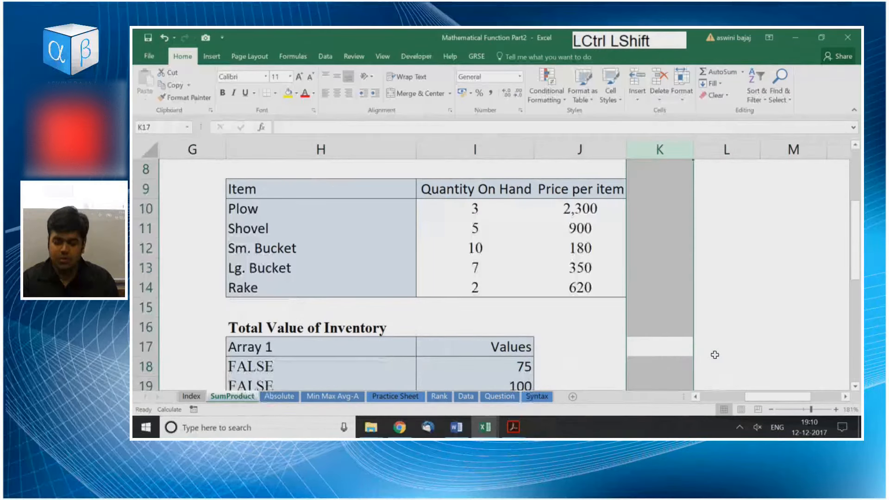
{"action": "key", "text": "ctrl+shift+plus"}
{"action": "key", "text": "ctrl+minus"}
{"action": "key", "text": "Right"}
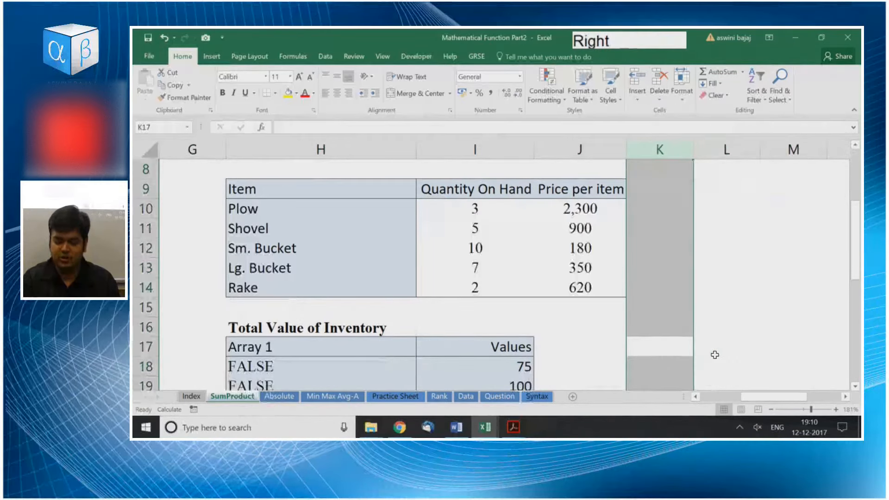
{"action": "key", "text": "shift+space"}
{"action": "key", "text": "ctrl+shift+plus"}
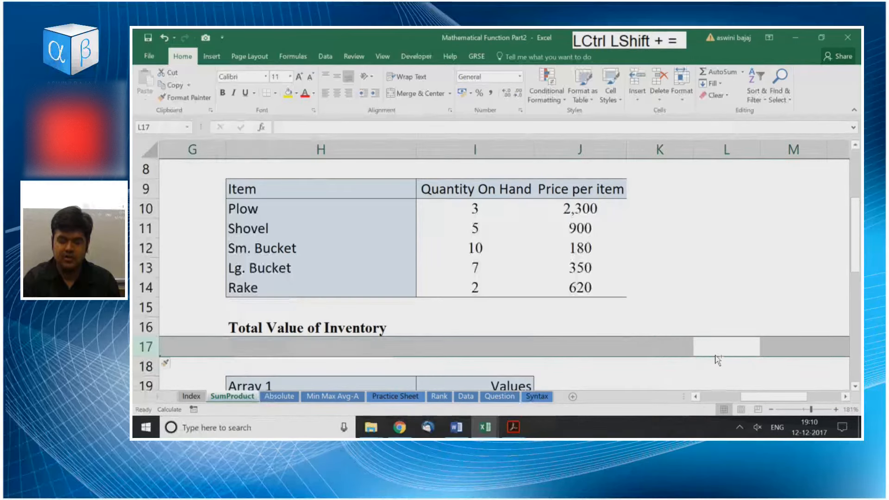
{"action": "key", "text": "ctrl+minus"}
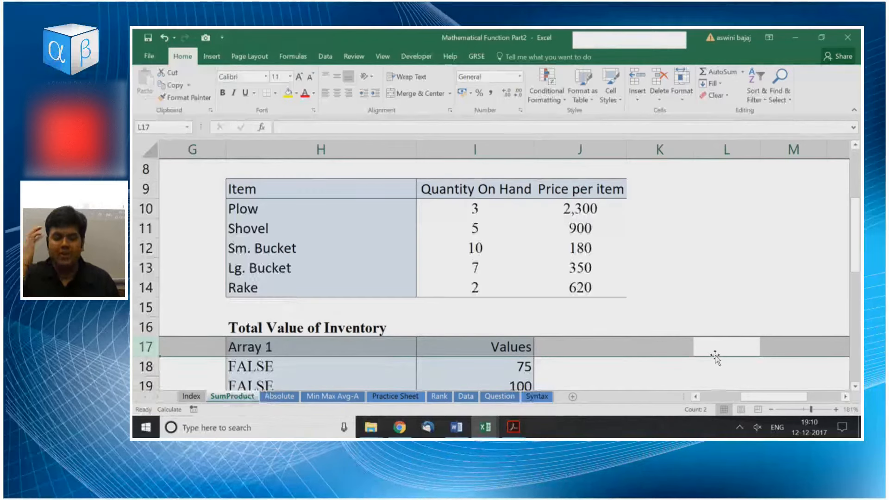
Highlight the Price per item range J10:J14.
{"action": "key", "text": "Up"}
{"action": "key", "text": "Left"}
{"action": "key", "text": "Left"}
{"action": "key", "text": "Up"}
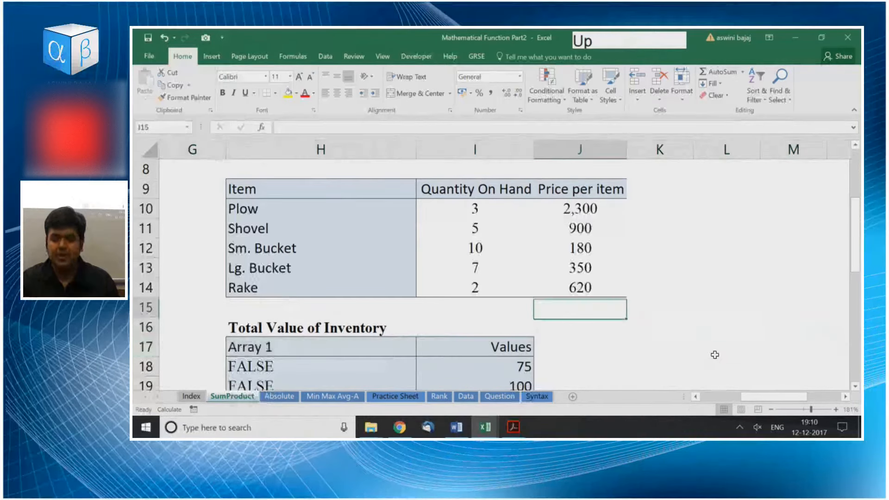
{"action": "key", "text": "Up"}
{"action": "key", "text": "Up"}
Highlight the Quantity On Hand range I10:I14.
{"action": "key", "text": "Up"}
{"action": "key", "text": "Up"}
{"action": "key", "text": "ctrl+shift+Down"}
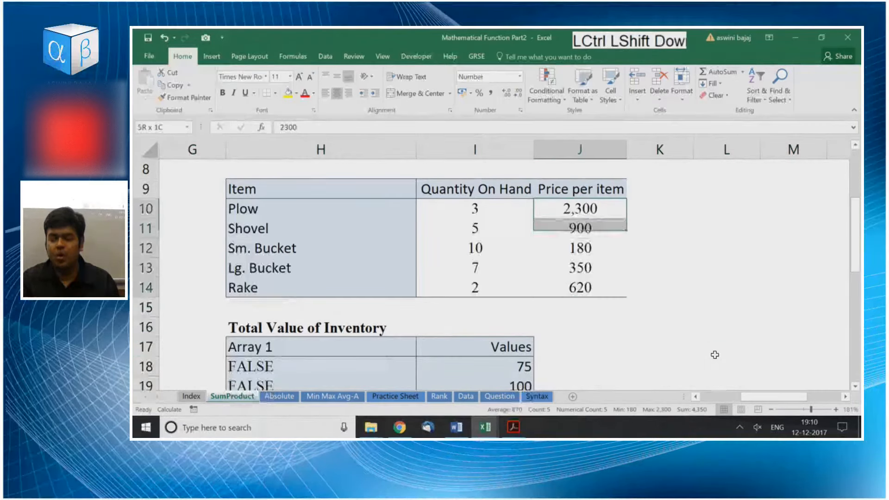
{"action": "key", "text": "Left"}
{"action": "key", "text": "Up"}
{"action": "key", "text": "ctrl+shift+Down"}
Start a SUMPRODUCT formula in cell J15, below the Price per item values.
{"action": "key", "text": "Down"}
{"action": "key", "text": "Right"}
{"action": "key", "text": "Right"}
{"action": "key", "text": "Down"}
{"action": "key", "text": "Down"}
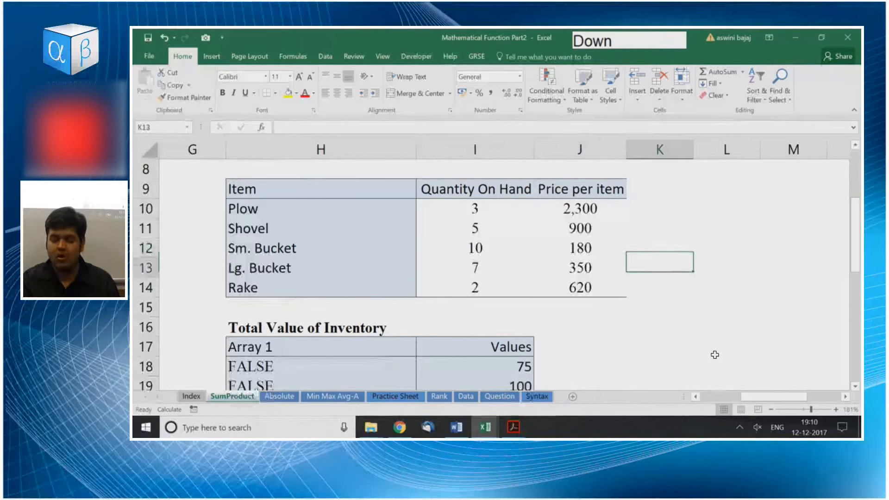
{"action": "key", "text": "Down"}
{"action": "key", "text": "Down"}
{"action": "key", "text": "Left"}
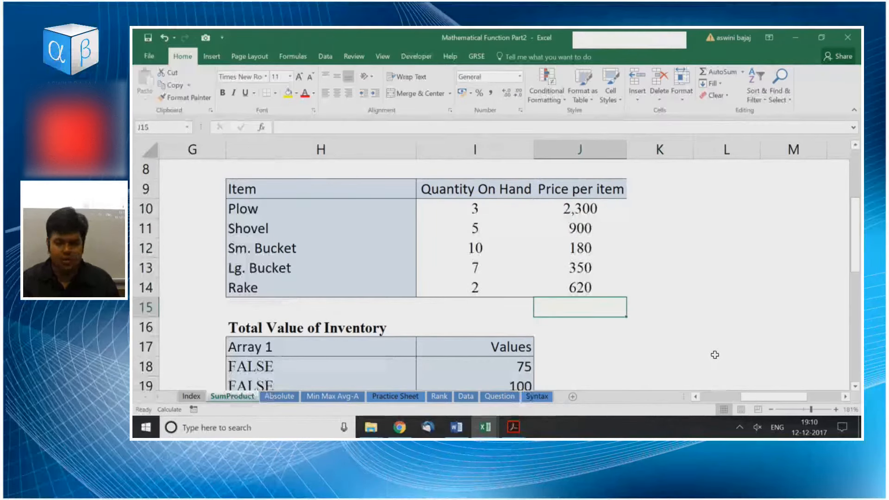
{"action": "type", "text": "=sum"}
{"action": "key", "text": "Down"}
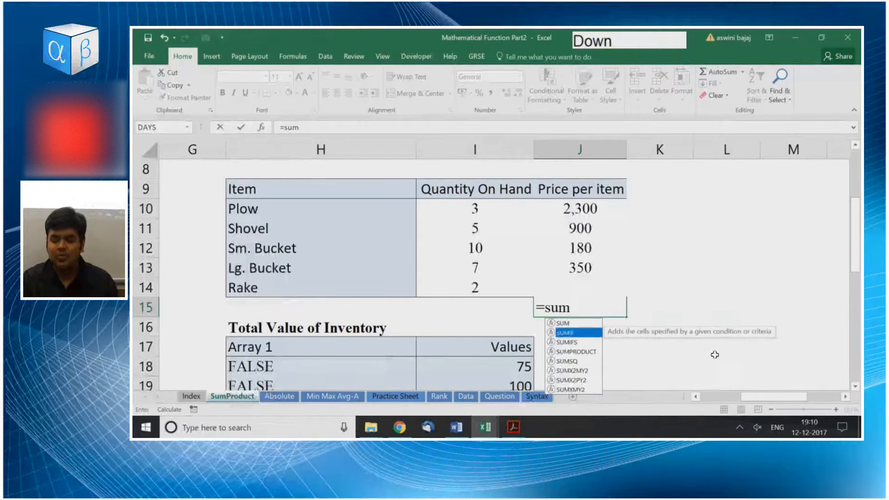
{"action": "key", "text": "Down"}
{"action": "key", "text": "Down"}
{"action": "key", "text": "Up"}
{"action": "key", "text": "Up"}
{"action": "key", "text": "Up"}
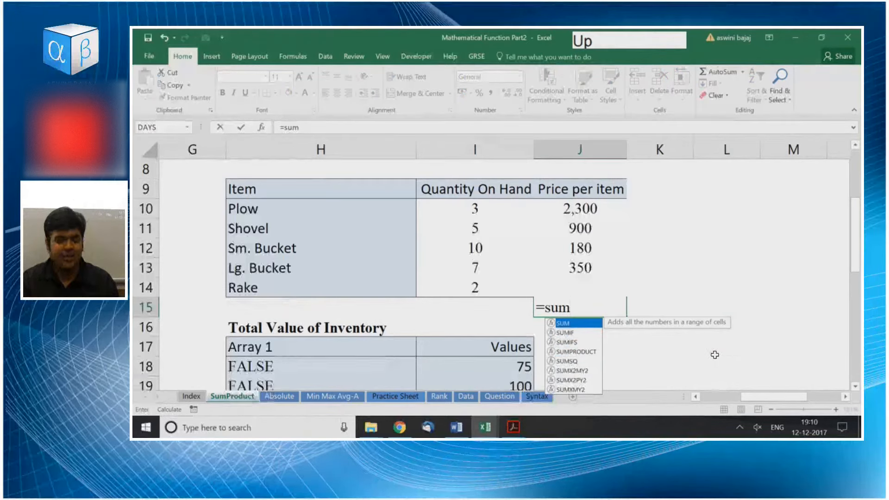
{"action": "key", "text": "Down"}
{"action": "key", "text": "Down"}
{"action": "key", "text": "Down"}
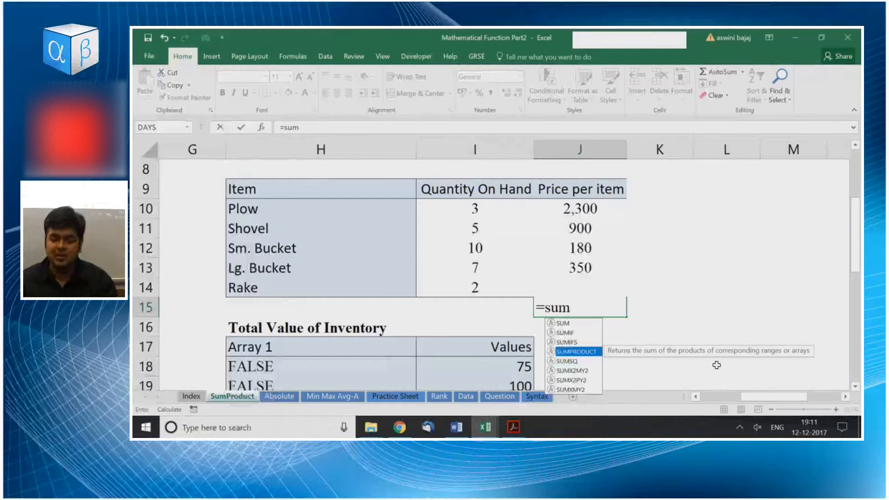
{"action": "key", "text": "Tab"}
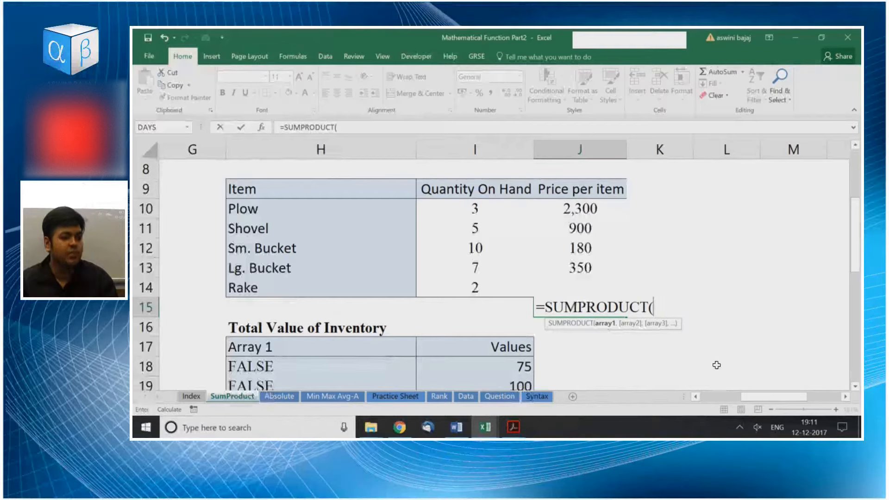
Set the Quantity On Hand range I10:I14 as the first array of the SUMPRODUCT formula.
{"action": "key", "text": "Up"}
{"action": "key", "text": "Up"}
{"action": "key", "text": "Up"}
{"action": "key", "text": "Left"}
{"action": "key", "text": "Left"}
{"action": "key", "text": "Up"}
{"action": "key", "text": "Left"}
{"action": "key", "text": "Up"}
{"action": "key", "text": "Right"}
{"action": "key", "text": "Right"}
{"action": "key", "text": "Right"}
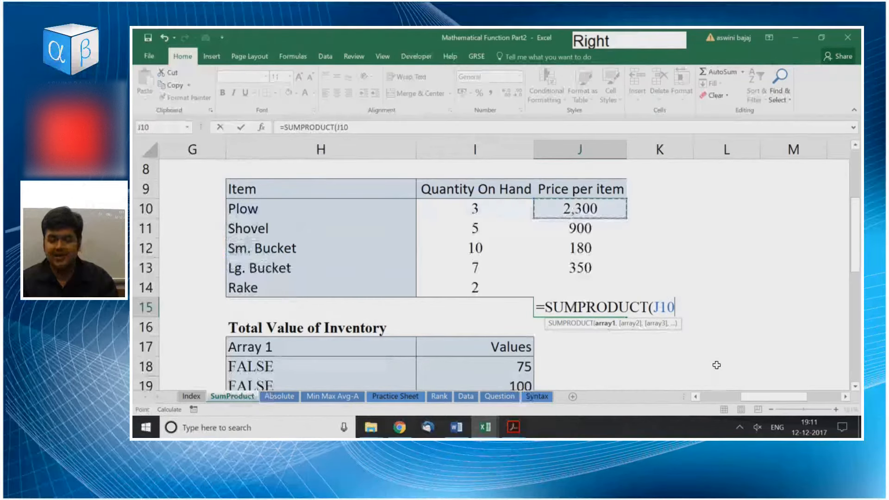
{"action": "key", "text": "Left"}
{"action": "key", "text": "ctrl+shift+Down"}
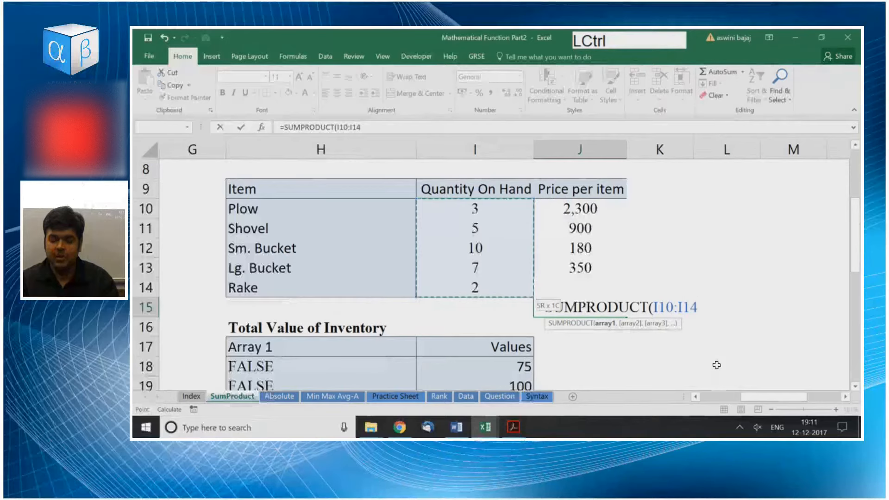
Add J10:J14 as the second array, enter the formula, and inspect the ranges it references in J15.
{"action": "type", "text": ","}
{"action": "key", "text": "Right"}
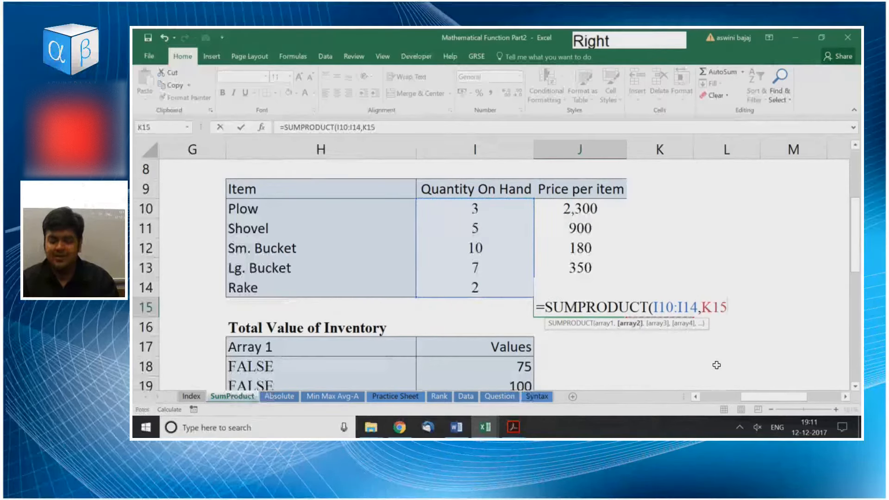
{"action": "key", "text": "Left"}
{"action": "key", "text": "Up"}
{"action": "key", "text": "Up"}
{"action": "key", "text": "Up"}
{"action": "key", "text": "Up"}
{"action": "key", "text": "Up"}
{"action": "key", "text": "ctrl+shift+Down"}
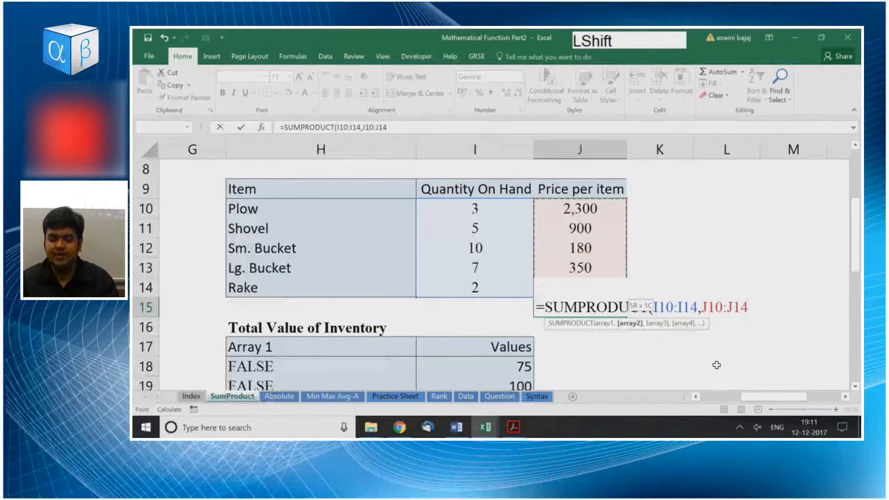
{"action": "key", "text": "Return"}
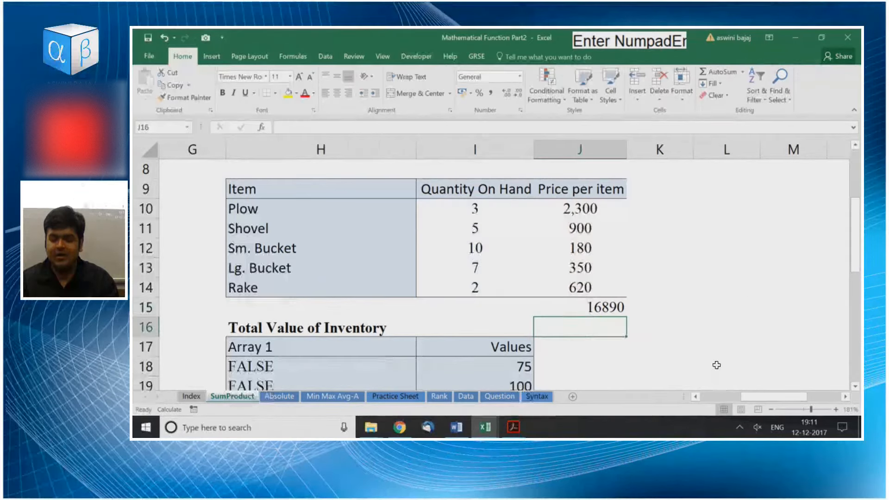
{"action": "key", "text": "Up"}
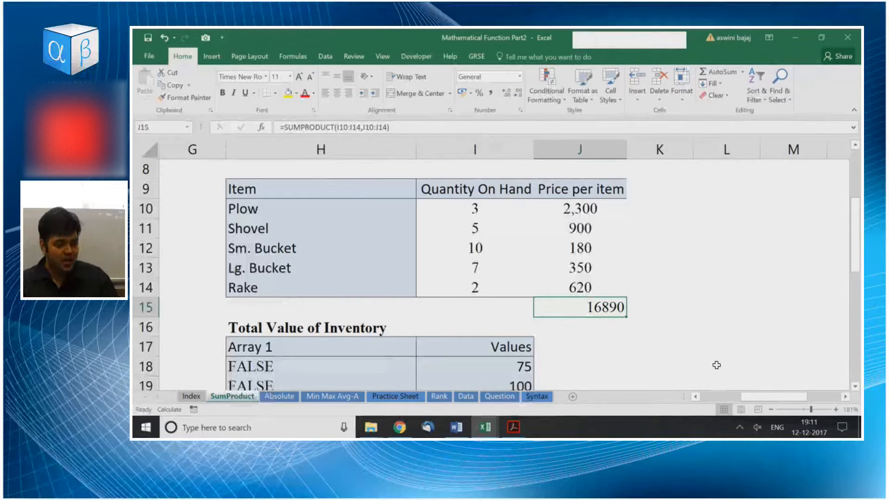
{"action": "key", "text": "F2"}
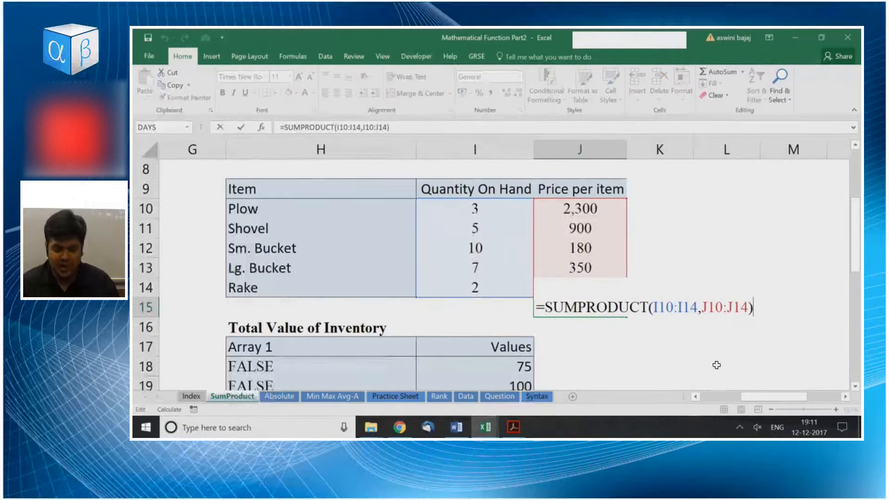
{"action": "key", "text": "Escape"}
Start a new SUMPRODUCT formula over the one in J15, browsing the SUM function suggestions.
{"action": "type", "text": "=sum"}
{"action": "key", "text": "Down"}
{"action": "key", "text": "Down"}
{"action": "key", "text": "Down"}
{"action": "key", "text": "Down"}
{"action": "key", "text": "Down"}
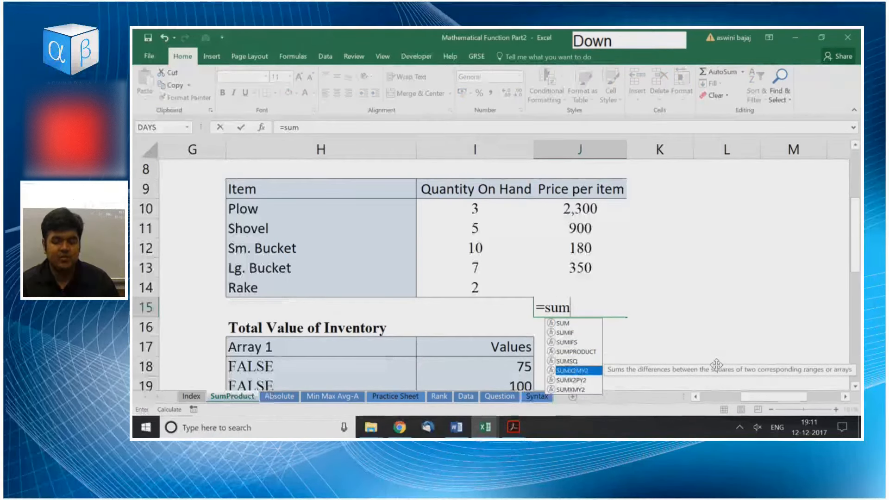
{"action": "key", "text": "Down"}
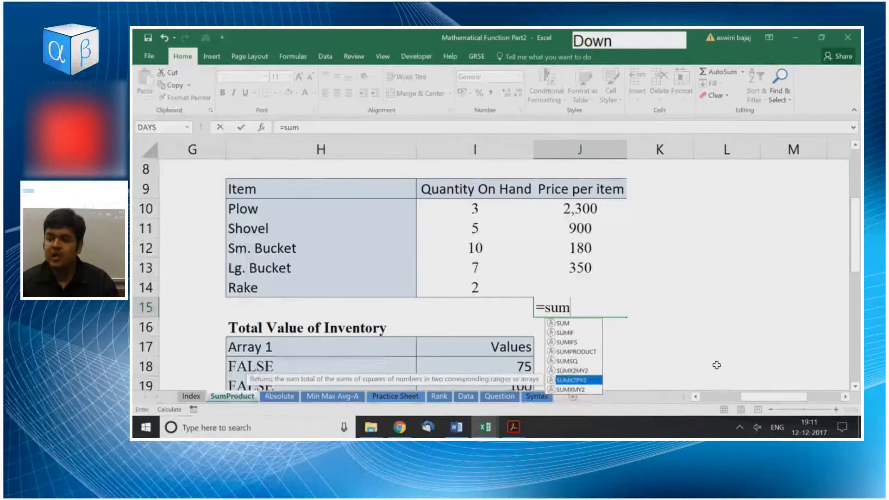
{"action": "key", "text": "Up"}
{"action": "key", "text": "Up"}
{"action": "key", "text": "Up"}
{"action": "key", "text": "Up"}
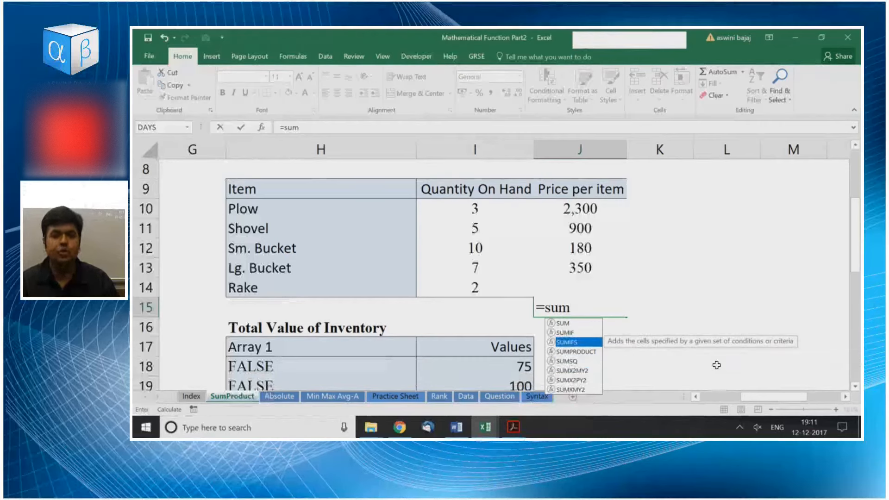
{"action": "key", "text": "Up"}
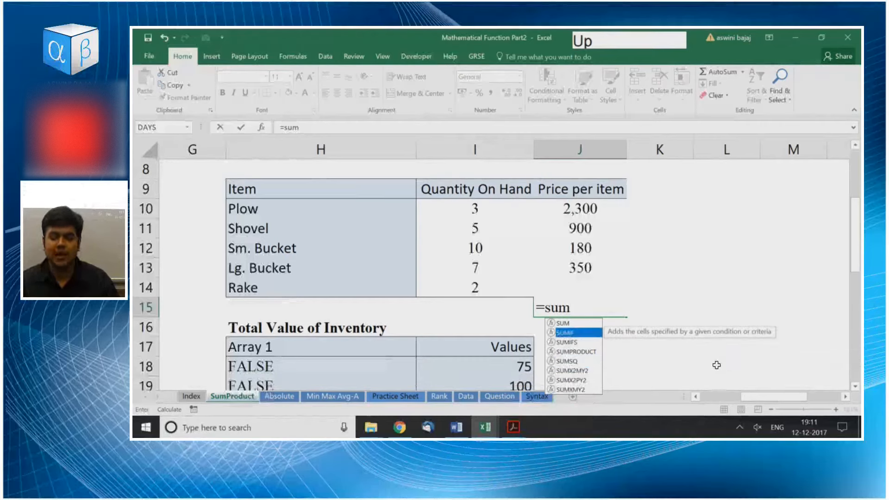
{"action": "key", "text": "Down"}
{"action": "key", "text": "Down"}
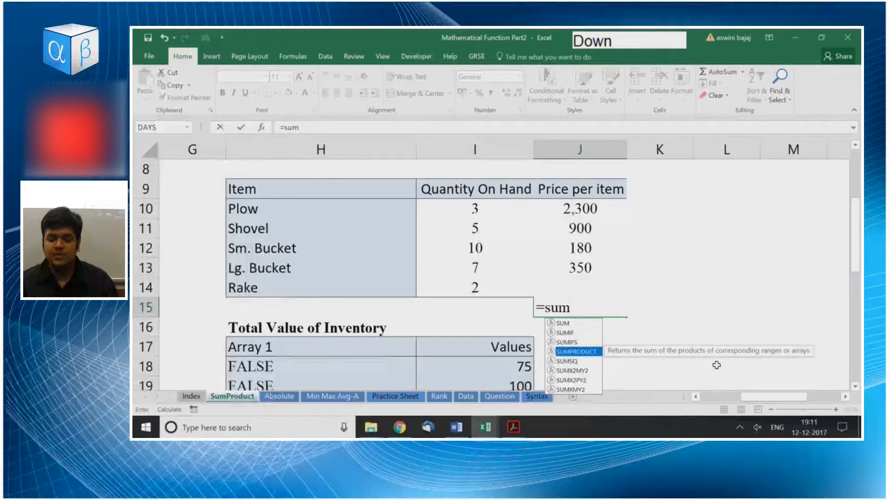
{"action": "key", "text": "Tab"}
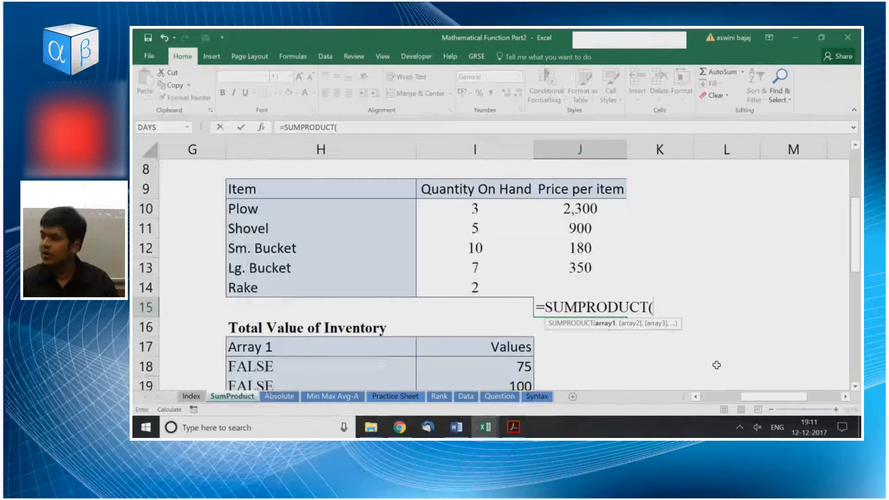
Use the quantities I10:I14 as the first array of the new SUMPRODUCT formula.
{"action": "key", "text": "Up"}
{"action": "key", "text": "Up"}
{"action": "key", "text": "Up"}
{"action": "key", "text": "Up"}
{"action": "key", "text": "Up"}
{"action": "key", "text": "Left"}
{"action": "key", "text": "Down"}
{"action": "key", "text": "Left"}
Try completing the formula with the longer range J10:J15 as the second array.
{"action": "key", "text": "Up"}
{"action": "key", "text": "shift+Right"}
{"action": "key", "text": "shift+Right"}
{"action": "key", "text": "Right"}
{"action": "key", "text": "Right"}
{"action": "key", "text": "Left"}
{"action": "key", "text": "ctrl+shift+Down"}
{"action": "type", "text": ","}
{"action": "key", "text": "Right"}
{"action": "key", "text": "Up"}
{"action": "key", "text": "Up"}
{"action": "key", "text": "Up"}
{"action": "key", "text": "Left"}
{"action": "key", "text": "Up"}
{"action": "key", "text": "Up"}
{"action": "key", "text": "Up"}
{"action": "key", "text": "Down"}
{"action": "key", "text": "Down"}
{"action": "key", "text": "ctrl+shift+Down"}
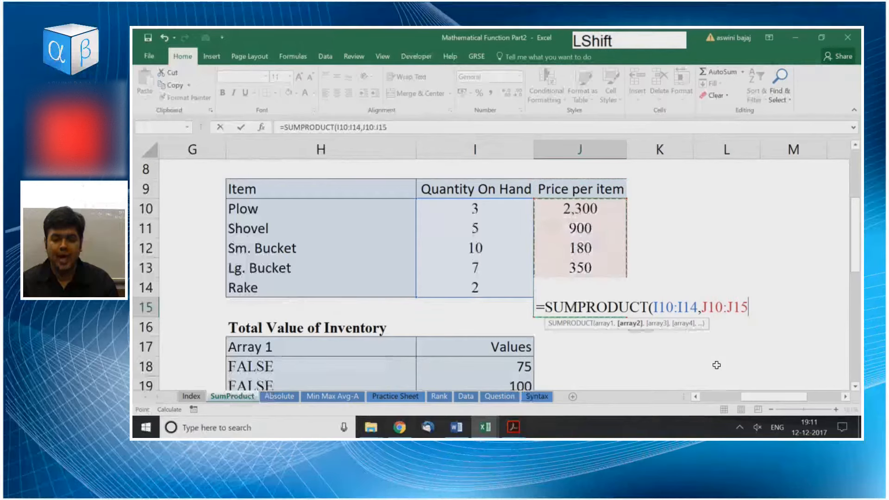
{"action": "key", "text": "Return"}
{"action": "key", "text": "Up"}
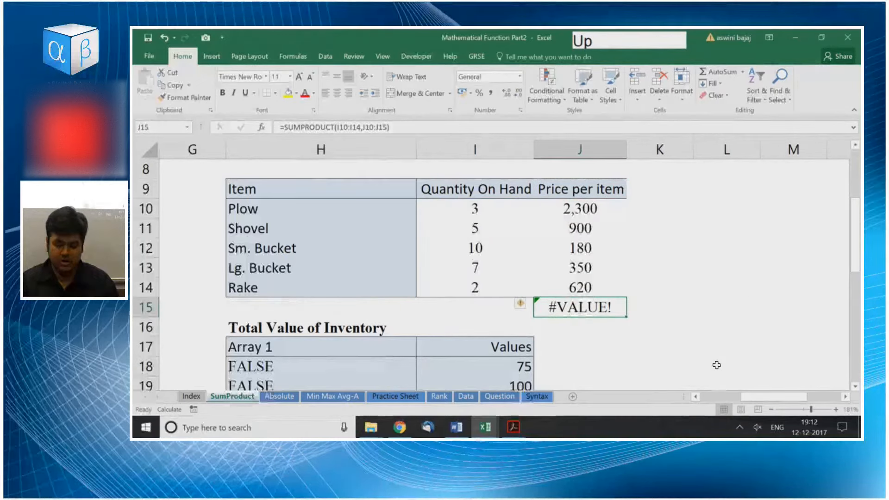
Overwrite J15 with a SUMPRODUCT formula that takes I10:I14 as its first array.
{"action": "type", "text": "=sum"}
{"action": "key", "text": "Down"}
{"action": "key", "text": "Down"}
{"action": "key", "text": "Down"}
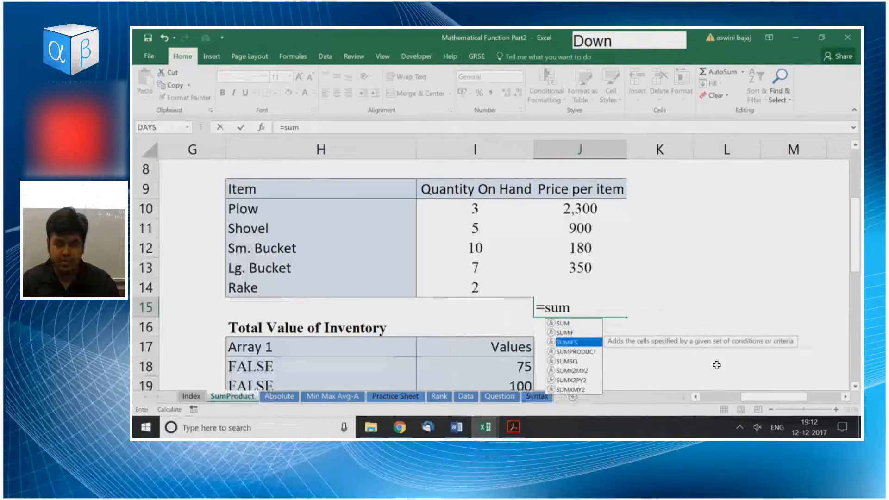
{"action": "key", "text": "Tab"}
{"action": "key", "text": "Left"}
{"action": "key", "text": "Up"}
{"action": "key", "text": "Up"}
{"action": "key", "text": "Up"}
{"action": "key", "text": "Up"}
{"action": "key", "text": "Up"}
{"action": "key", "text": "ctrl+shift+Down"}
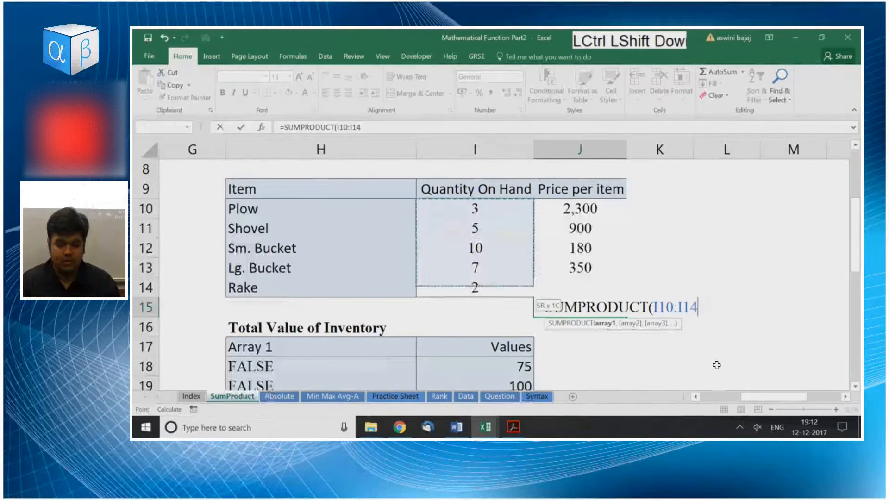
Complete the formula as =SUMPRODUCT(I10:I14,J10:J14) with the Price per item range as the second array.
{"action": "type", "text": ","}
{"action": "key", "text": "Right"}
{"action": "key", "text": "Left"}
{"action": "key", "text": "Up"}
{"action": "key", "text": "Up"}
{"action": "key", "text": "Up"}
{"action": "key", "text": "Up"}
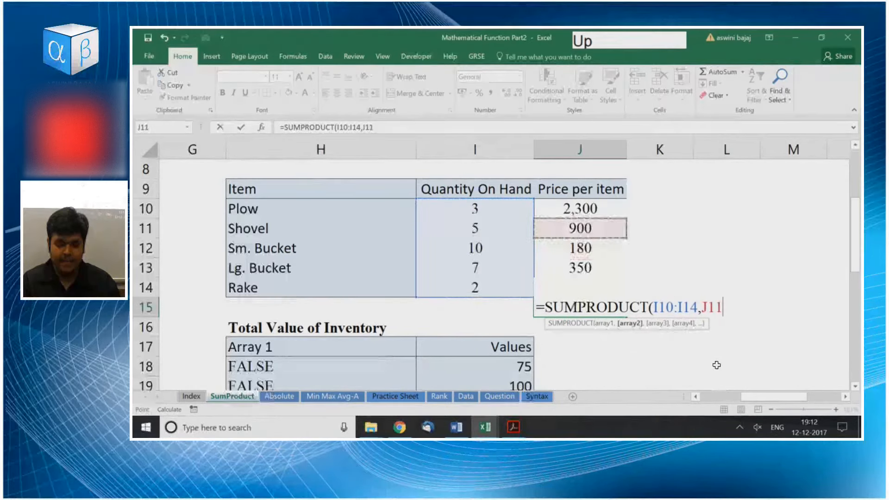
{"action": "key", "text": "Up"}
{"action": "key", "text": "ctrl+shift+Down"}
{"action": "key", "text": "shift+Down"}
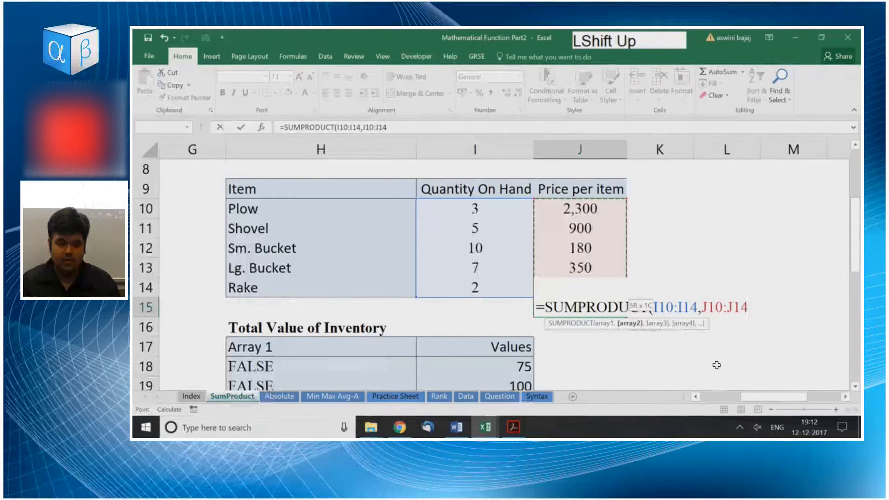
{"action": "key", "text": "Return"}
{"action": "key", "text": "Up"}
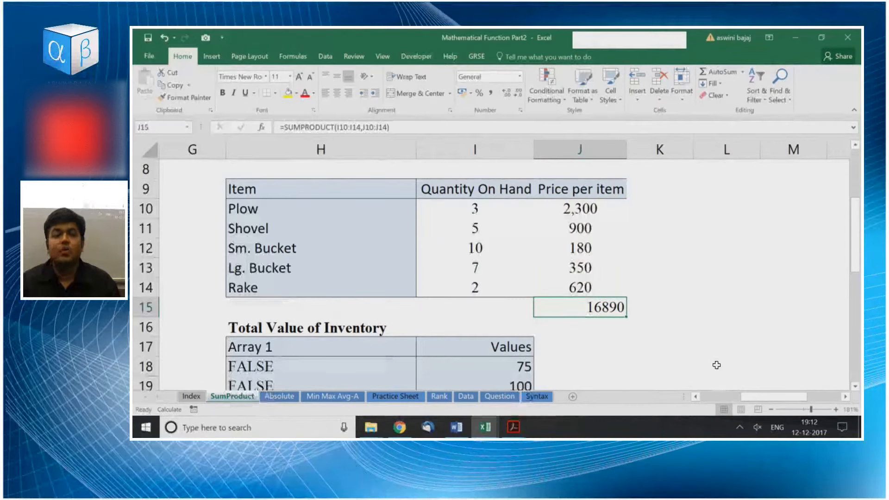
Highlight the Quantity On Hand values and the Price per item range J10:J14, and return to cell J15.
{"action": "key", "text": "Left"}
{"action": "key", "text": "Up"}
{"action": "key", "text": "Up"}
{"action": "key", "text": "Up"}
{"action": "key", "text": "Up"}
{"action": "key", "text": "Up"}
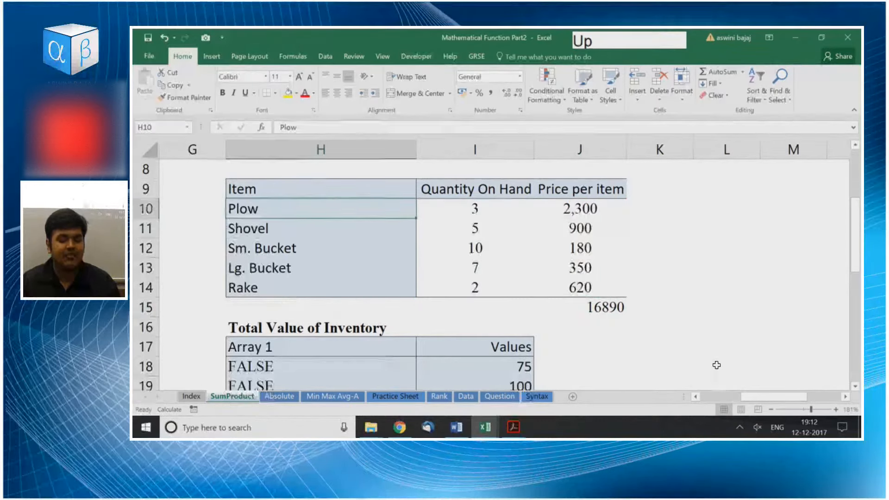
{"action": "key", "text": "ctrl+shift+Down"}
{"action": "key", "text": "Right"}
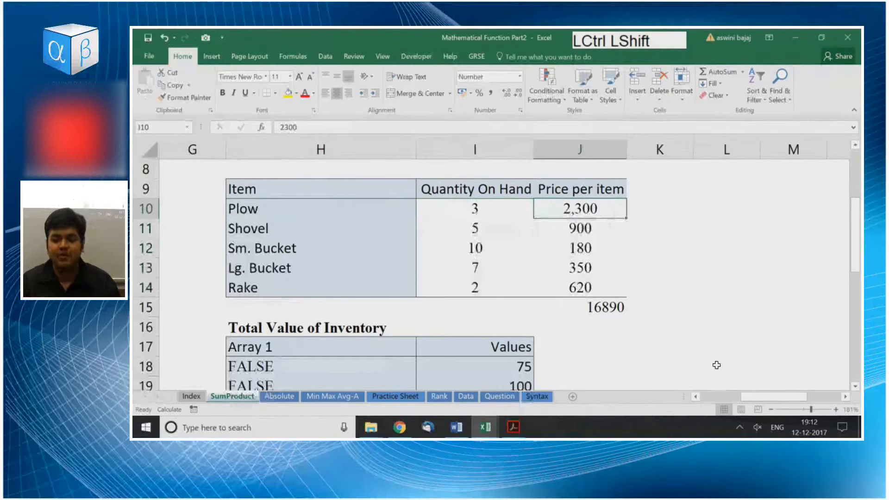
{"action": "key", "text": "ctrl+shift+Down"}
{"action": "key", "text": "shift+Up"}
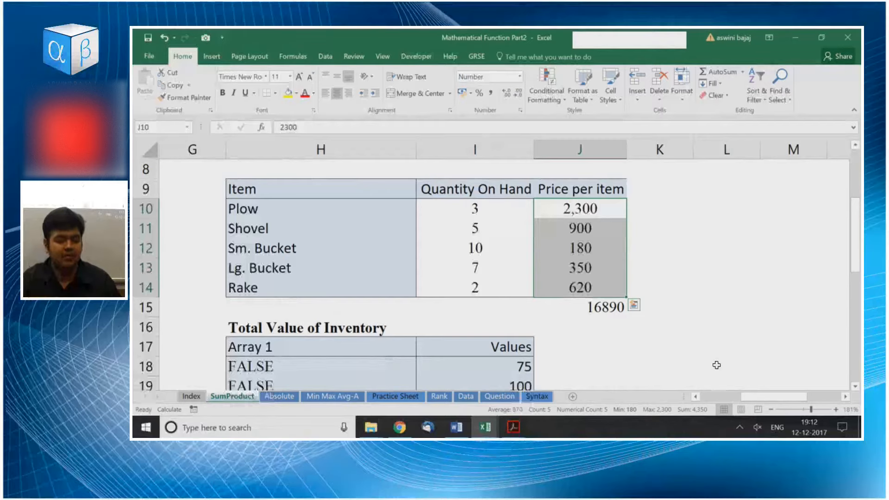
{"action": "key", "text": "Down"}
{"action": "key", "text": "Down"}
{"action": "key", "text": "Down"}
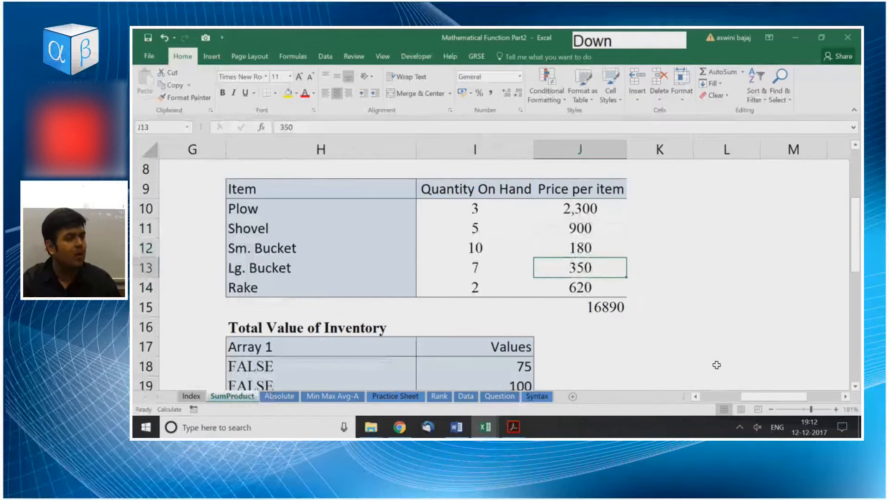
{"action": "key", "text": "Down"}
{"action": "key", "text": "Down"}
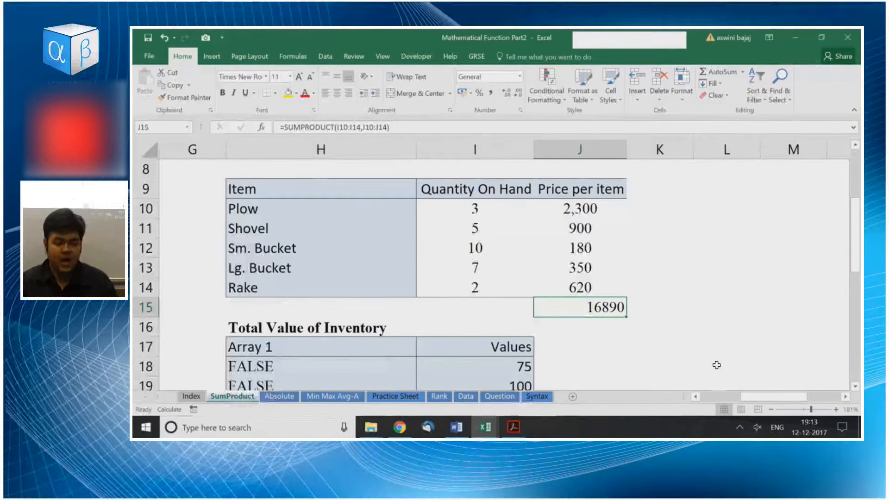
Examine the Array 1 table below the inventory, down to its Total row.
{"action": "key", "text": "Down"}
{"action": "key", "text": "Left"}
{"action": "key", "text": "Down"}
{"action": "key", "text": "Down"}
{"action": "key", "text": "Down"}
{"action": "key", "text": "Left"}
{"action": "key", "text": "Down"}
{"action": "key", "text": "Down"}
{"action": "key", "text": "Down"}
{"action": "key", "text": "Down"}
{"action": "key", "text": "Down"}
{"action": "key", "text": "Down"}
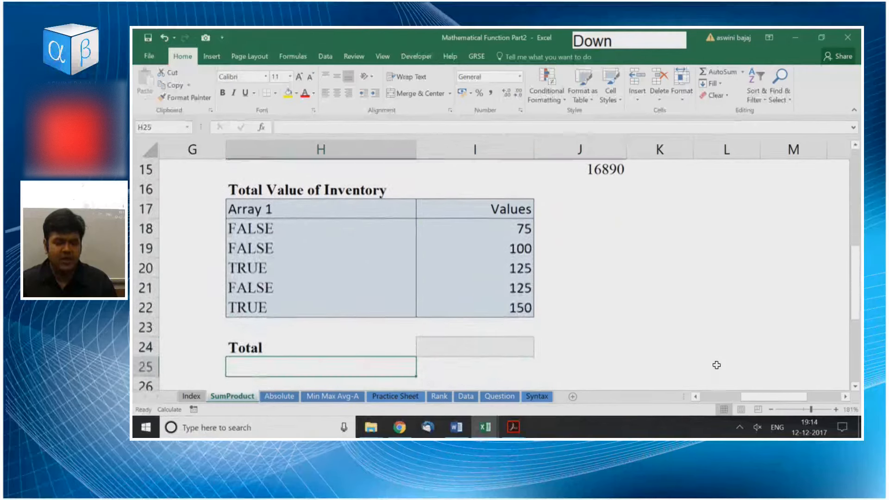
{"action": "key", "text": "Right"}
{"action": "key", "text": "Up"}
Highlight the Values range I18:I22 in the Array 1 table.
{"action": "key", "text": "Up"}
{"action": "key", "text": "Up"}
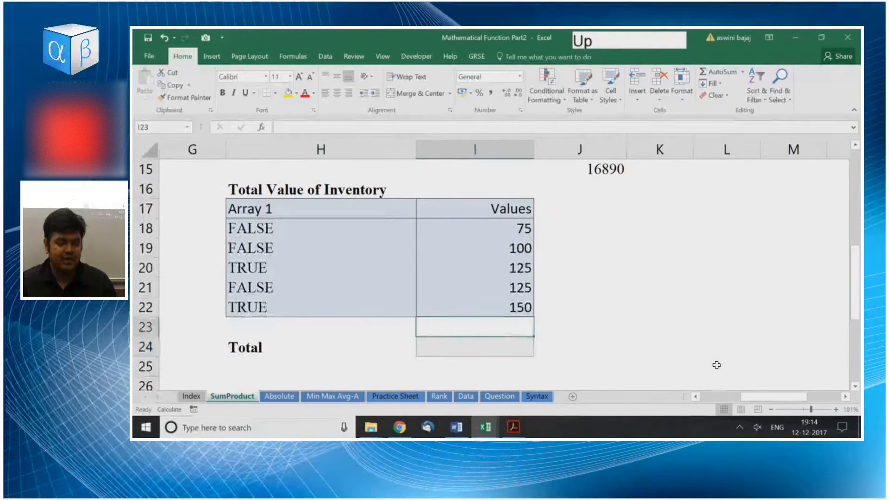
{"action": "key", "text": "Left"}
{"action": "key", "text": "Left"}
{"action": "key", "text": "Left"}
{"action": "key", "text": "Up"}
{"action": "key", "text": "Up"}
{"action": "key", "text": "Up"}
{"action": "key", "text": "Right"}
{"action": "key", "text": "Right"}
{"action": "key", "text": "Right"}
{"action": "key", "text": "Up"}
{"action": "key", "text": "Up"}
{"action": "key", "text": "Down"}
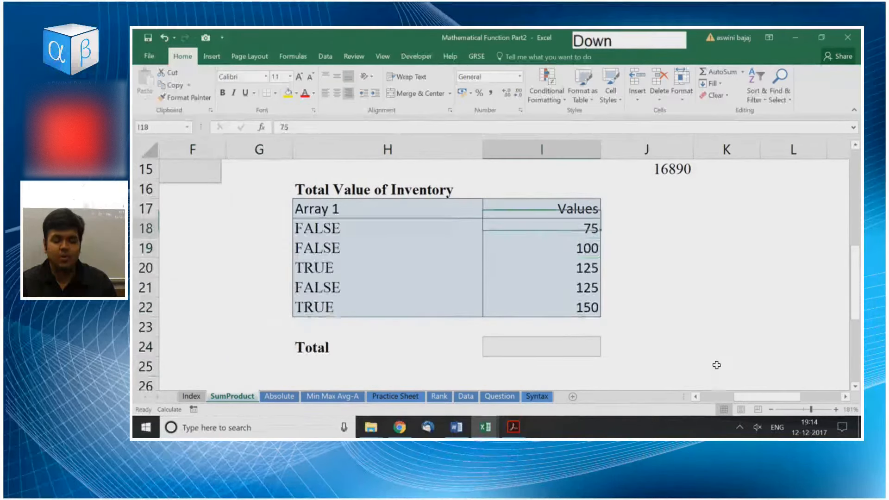
{"action": "key", "text": "ctrl+shift+Down"}
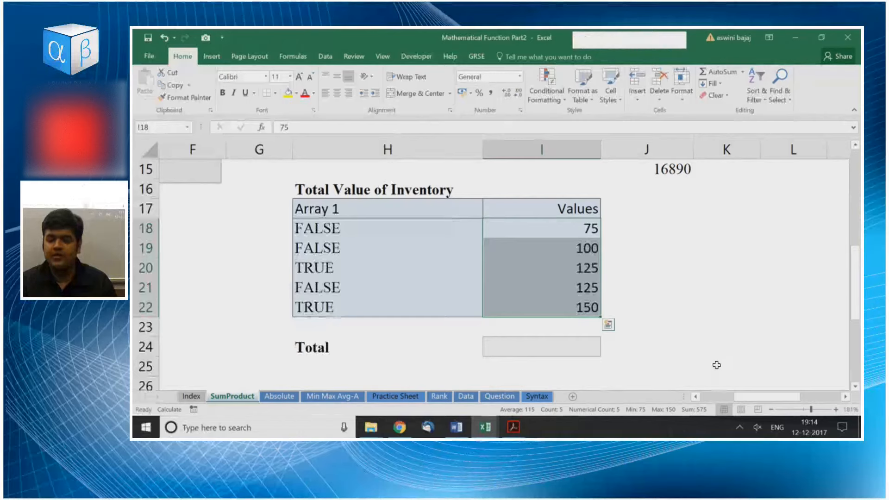
Highlight the TRUE/FALSE range H18:H22 under Array 1, and go to the Total cell I24.
{"action": "key", "text": "Left"}
{"action": "key", "text": "ctrl+shift+Down"}
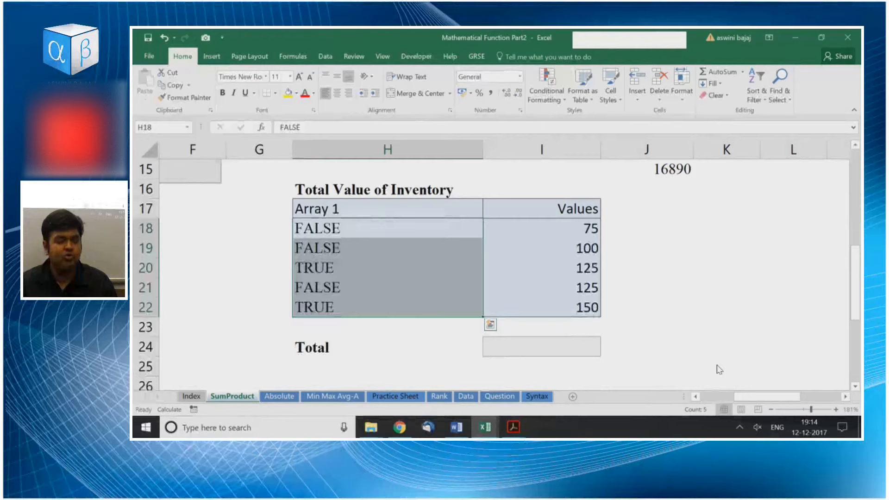
{"action": "key", "text": "Right"}
{"action": "key", "text": "Down"}
{"action": "key", "text": "Down"}
{"action": "key", "text": "Down"}
{"action": "key", "text": "Down"}
{"action": "key", "text": "Down"}
{"action": "key", "text": "Down"}
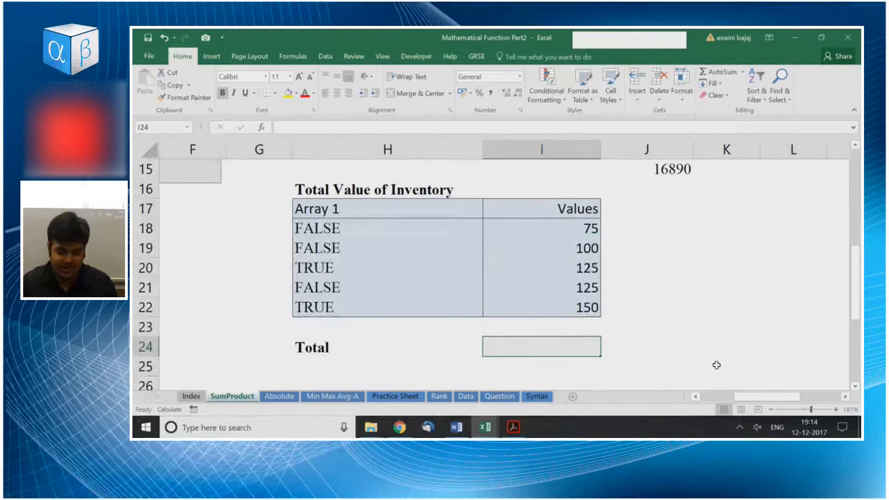
Start a SUMPRODUCT formula in Total cell I24 with the TRUE/FALSE range H18:H22 as the first array.
{"action": "type", "text": "=sump"}
{"action": "key", "text": "Tab"}
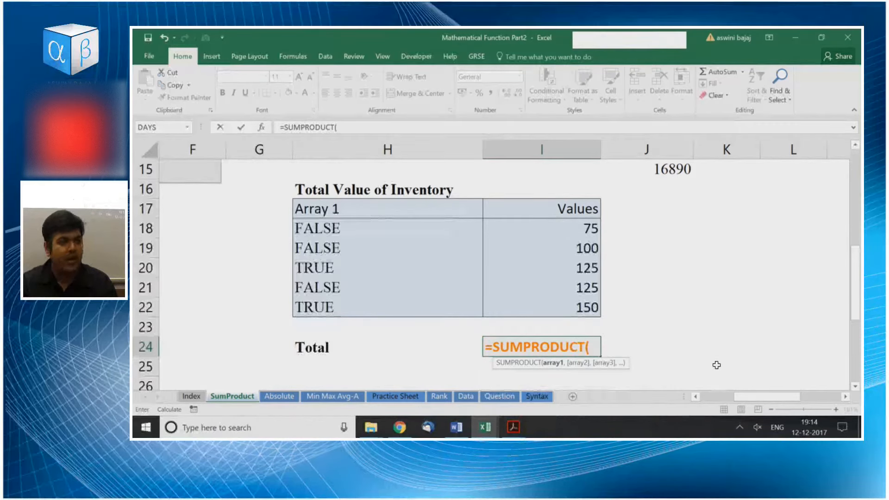
{"action": "key", "text": "Up"}
{"action": "key", "text": "Left"}
{"action": "key", "text": "Left"}
{"action": "key", "text": "Up"}
{"action": "key", "text": "Up"}
{"action": "key", "text": "Up"}
{"action": "key", "text": "Up"}
{"action": "key", "text": "Right"}
Add the Values range I18:I22 as the second array and enter the formula =SUMPRODUCT(H18:H22,I18:I22).
{"action": "key", "text": "Up"}
{"action": "key", "text": "shift+Down"}
{"action": "key", "text": "shift+Down"}
{"action": "key", "text": "shift+Down"}
{"action": "key", "text": "shift+Down"}
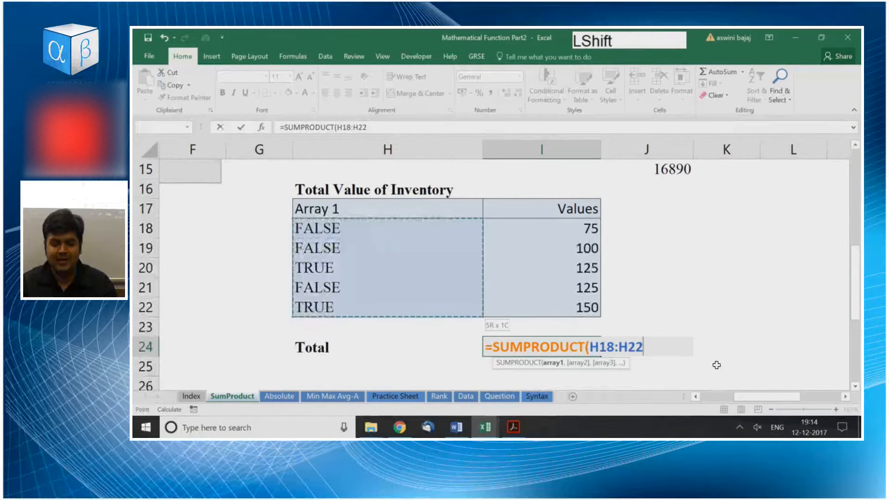
{"action": "type", "text": ","}
{"action": "key", "text": "Up"}
{"action": "key", "text": "Up"}
{"action": "key", "text": "Up"}
{"action": "key", "text": "Up"}
{"action": "key", "text": "Up"}
{"action": "key", "text": "Up"}
{"action": "key", "text": "Up"}
{"action": "key", "text": "Down"}
{"action": "key", "text": "shift+Down"}
{"action": "key", "text": "shift+Down"}
{"action": "key", "text": "shift+Down"}
{"action": "key", "text": "shift+Down"}
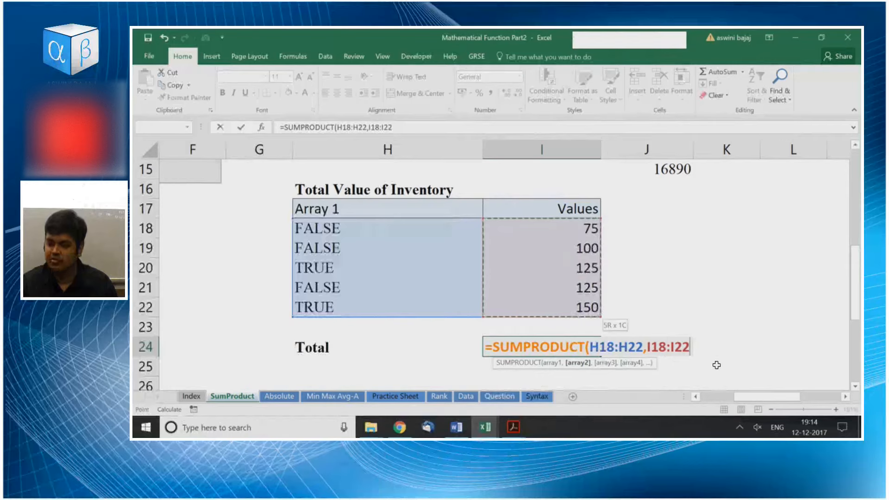
{"action": "key", "text": "Return"}
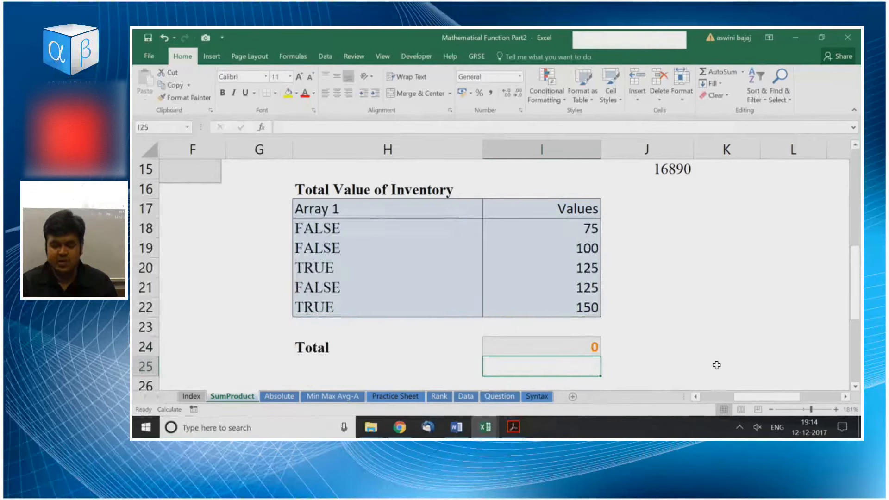
Put a double minus before the first array so the Total formula reads =SUMPRODUCT(--H18:H22,I18:I22).
{"action": "key", "text": "Up"}
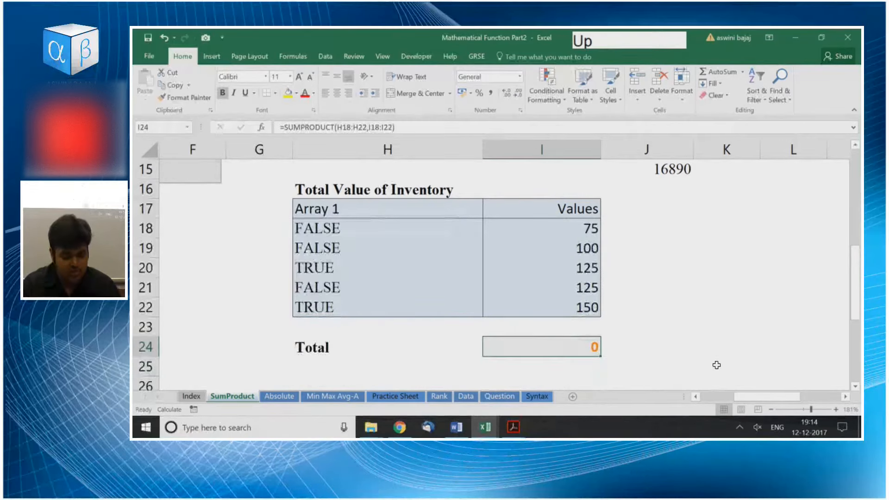
{"action": "key", "text": "F2"}
{"action": "key", "text": "Left"}
{"action": "key", "text": "Left"}
{"action": "key", "text": "Left"}
{"action": "key", "text": "Left"}
{"action": "key", "text": "Left"}
{"action": "key", "text": "Left"}
{"action": "key", "text": "Left"}
{"action": "key", "text": "Left"}
{"action": "key", "text": "Left"}
{"action": "key", "text": "Left"}
{"action": "key", "text": "Left"}
{"action": "key", "text": "Left"}
{"action": "key", "text": "Left"}
{"action": "key", "text": "Left"}
{"action": "key", "text": "Left"}
{"action": "key", "text": "Left"}
{"action": "type", "text": "--"}
{"action": "key", "text": "Return"}
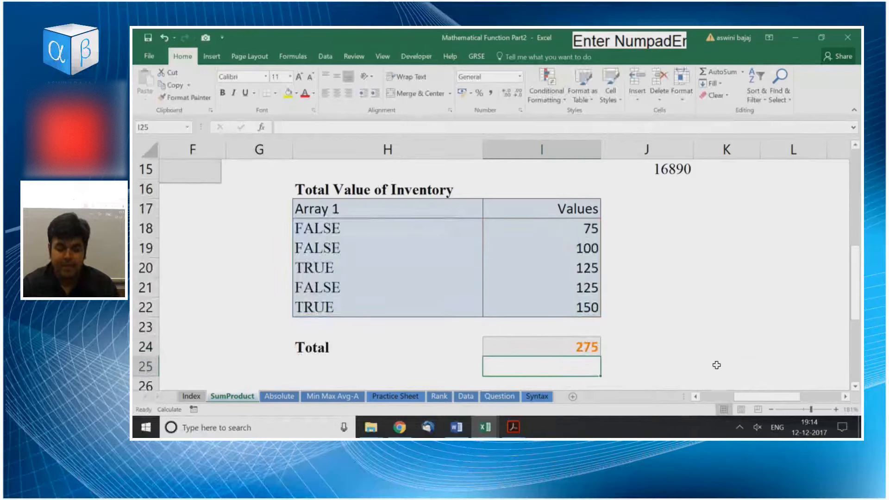
Check the Total formula in I24, and highlight the TRUE/FALSE range H18:H22 that the double minus converts.
{"action": "key", "text": "Up"}
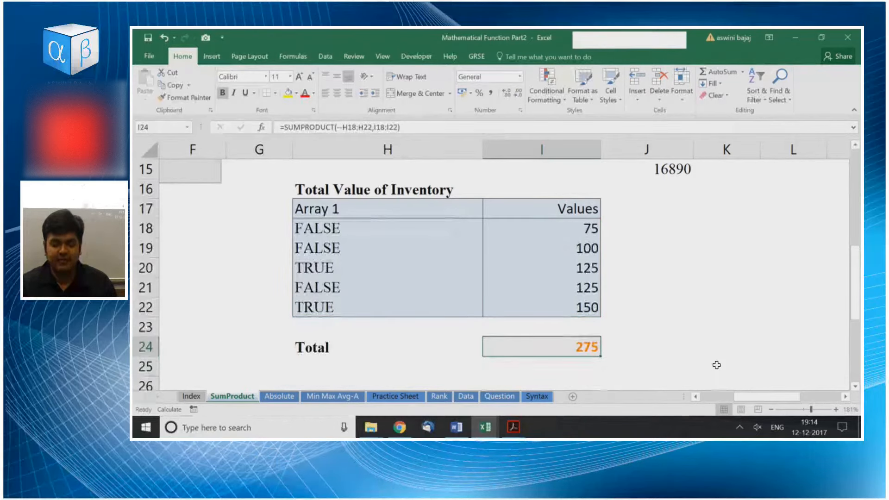
{"action": "key", "text": "Left"}
{"action": "key", "text": "Up"}
{"action": "key", "text": "Up"}
{"action": "key", "text": "Up"}
{"action": "key", "text": "Up"}
{"action": "key", "text": "Up"}
{"action": "key", "text": "Up"}
{"action": "key", "text": "Up"}
{"action": "key", "text": "Down"}
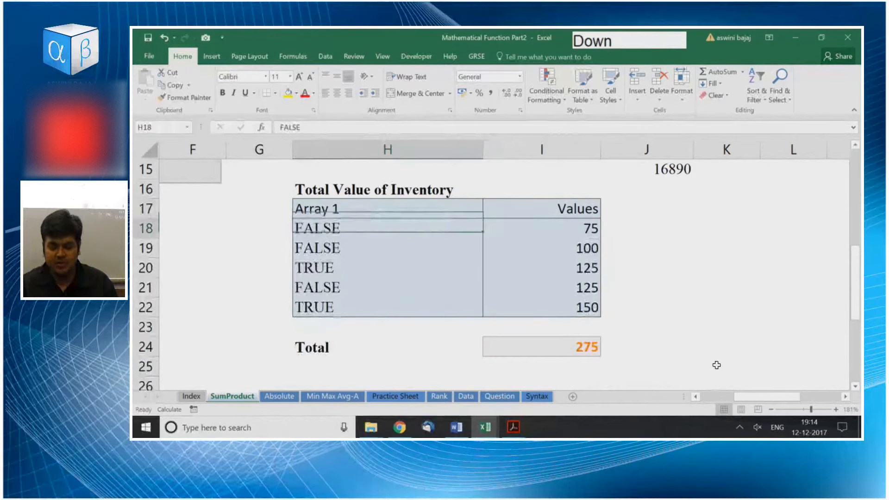
{"action": "key", "text": "ctrl+shift+Down"}
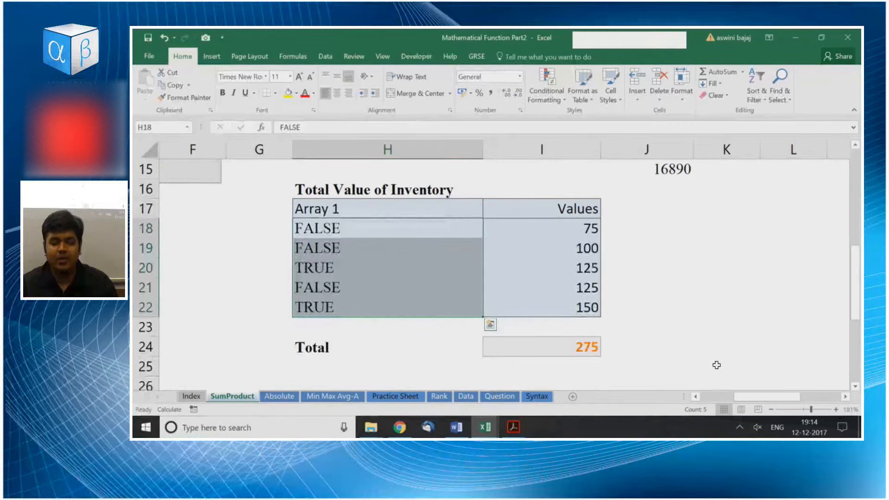
Step through the individual TRUE and FALSE cells in the Array 1 column, ending at H20.
{"action": "key", "text": "Down"}
{"action": "key", "text": "Down"}
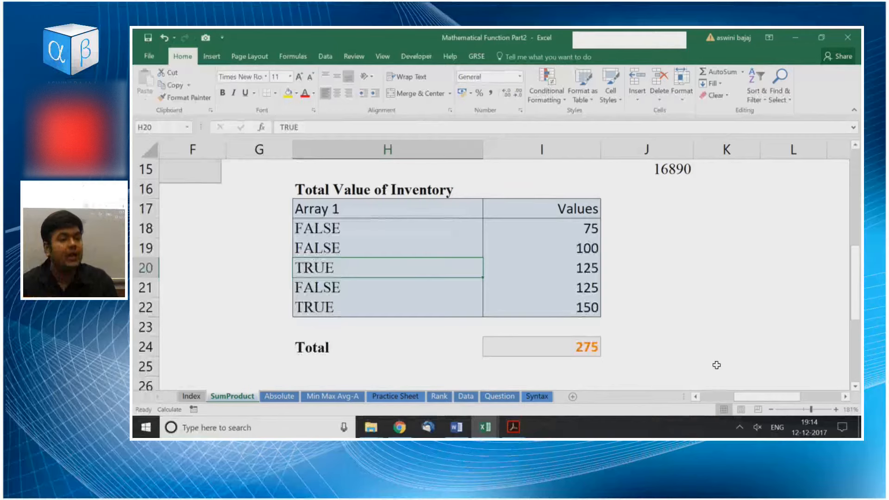
{"action": "key", "text": "Down"}
{"action": "key", "text": "Up"}
{"action": "key", "text": "Up"}
{"action": "key", "text": "Up"}
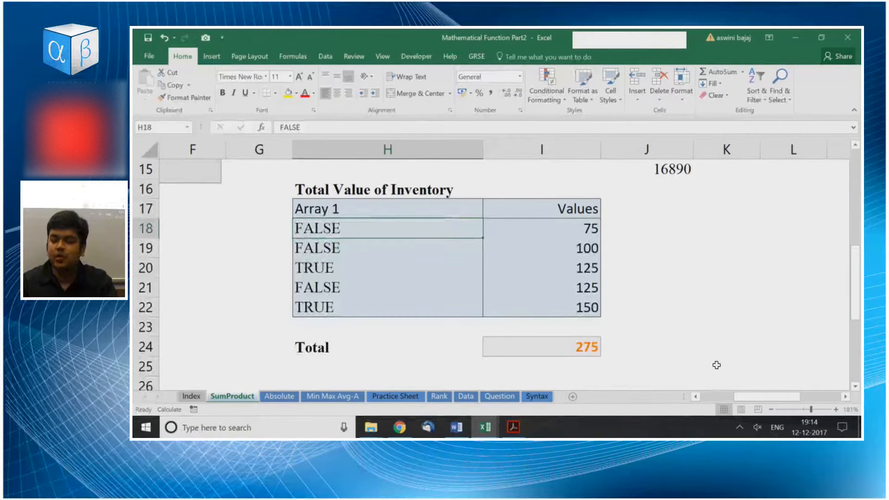
{"action": "key", "text": "Down"}
{"action": "key", "text": "Down"}
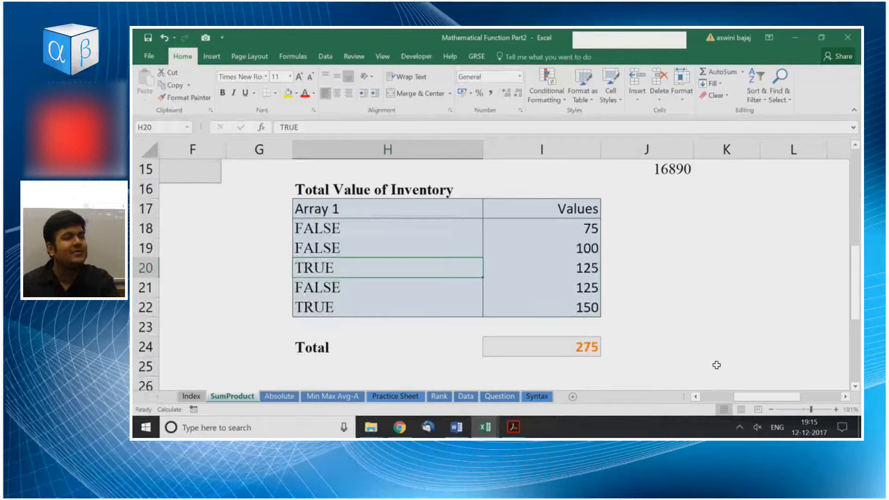
Inspect the Total formula in I24 and its two highlighted arrays in edit mode, leaving the formula as it is.
{"action": "key", "text": "Right"}
{"action": "key", "text": "Down"}
{"action": "key", "text": "Down"}
{"action": "key", "text": "Down"}
{"action": "key", "text": "Down"}
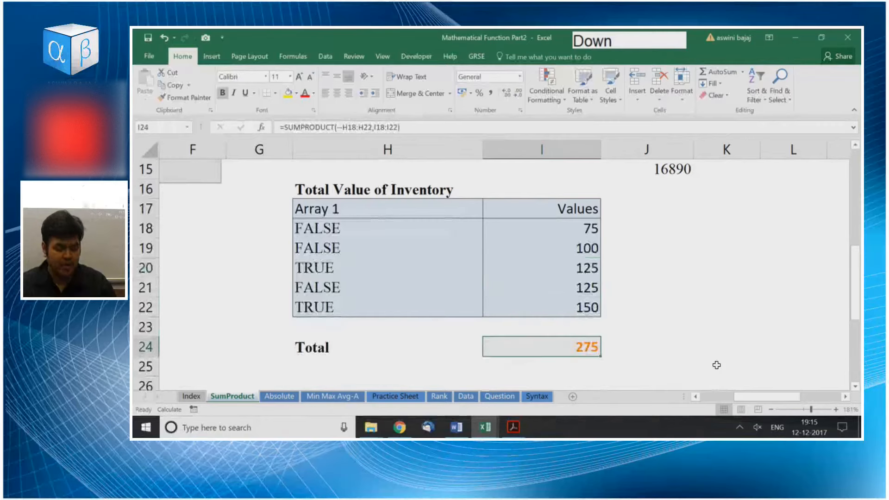
{"action": "key", "text": "F2"}
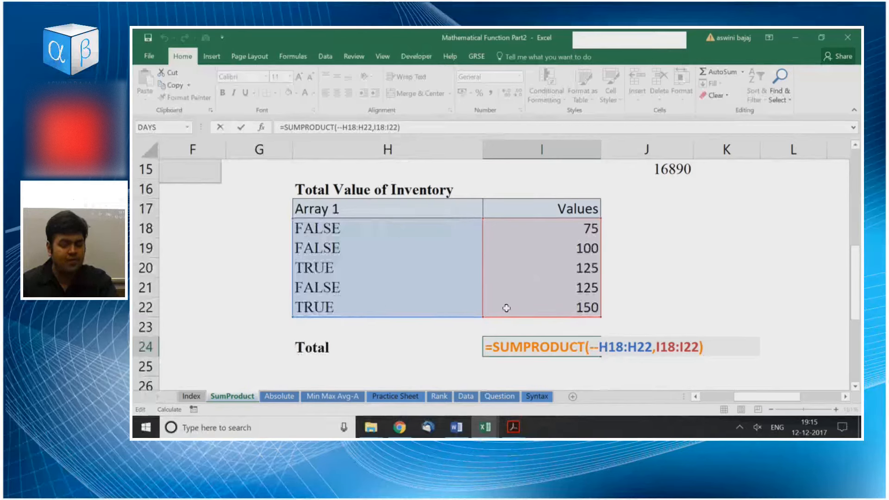
{"action": "key", "text": "Return"}
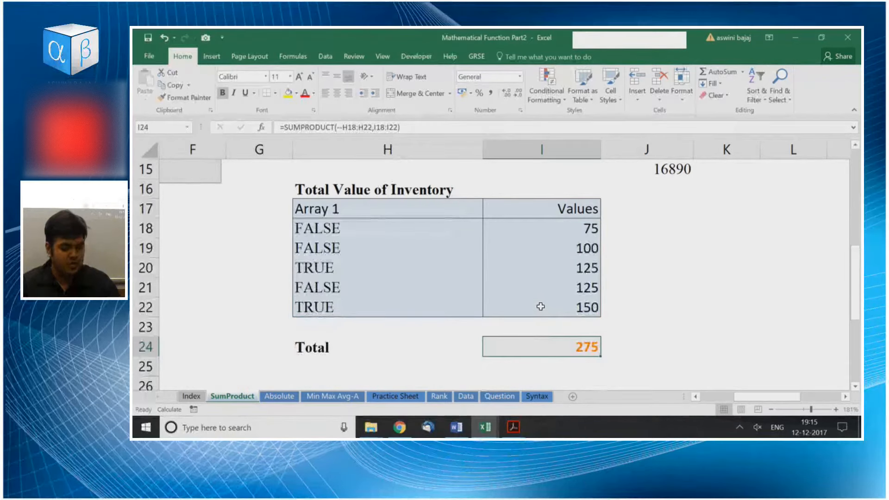
{"action": "key", "text": "F2"}
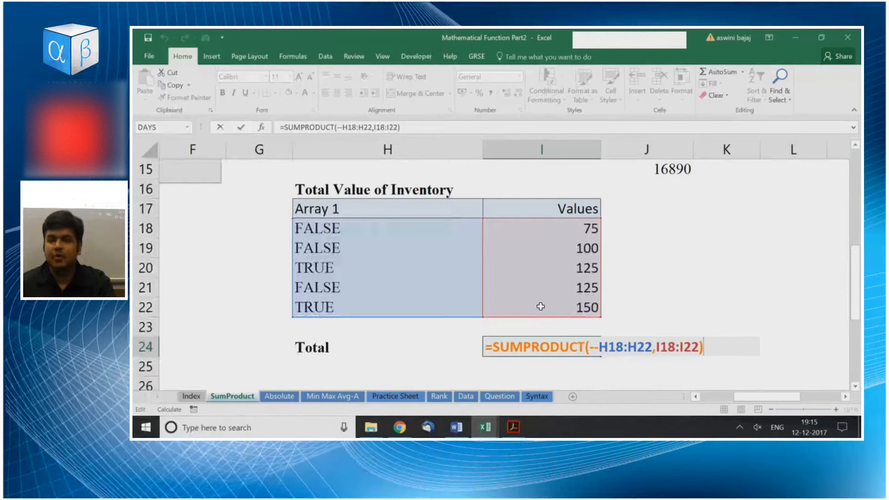
{"action": "key", "text": "Escape"}
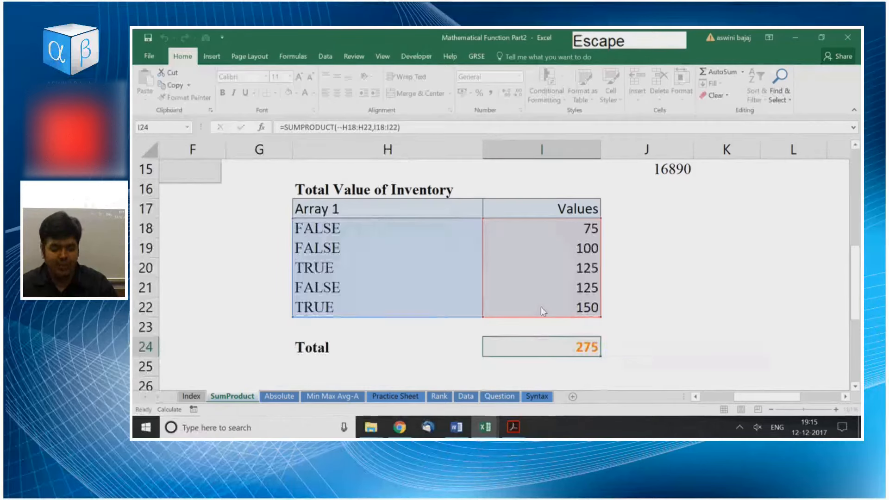
{"action": "scroll", "coordinate": [540, 306], "scroll_direction": "up", "scroll_amount": 3, "text": "ctrl"}
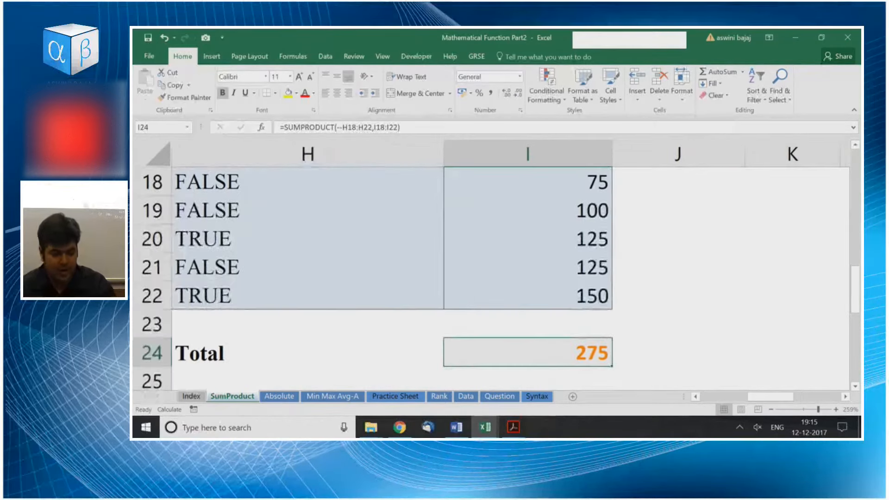
{"action": "key", "text": "F2"}
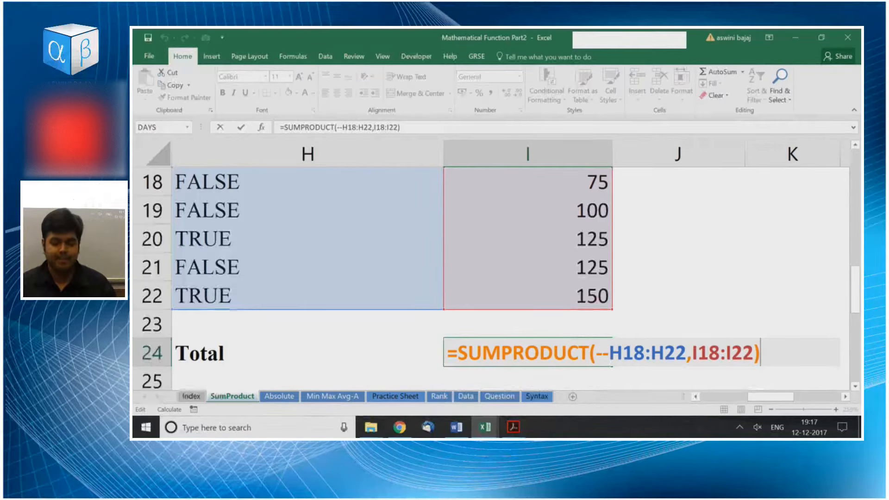
{"action": "key", "text": "Return"}
Switch to the Absolute sheet and go to the instruction in B9 above the deviation table.
{"action": "key", "text": "ctrl+Page_Down"}
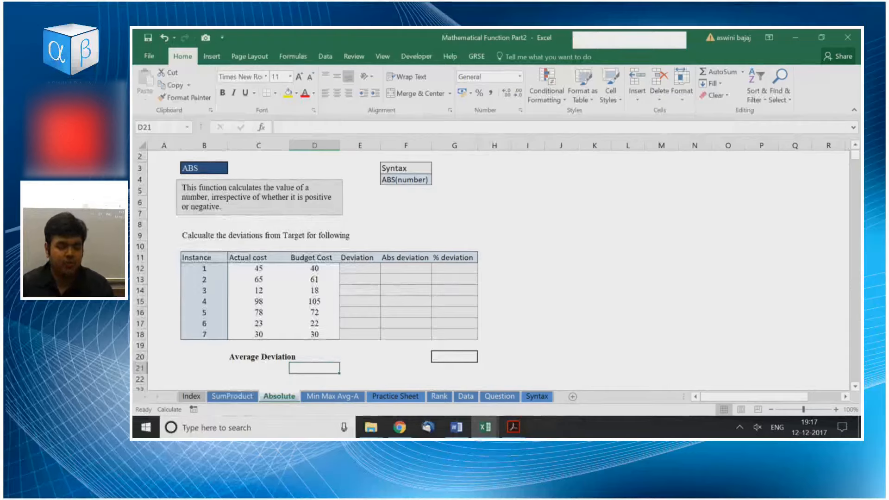
{"action": "scroll", "coordinate": [491, 266], "scroll_direction": "up", "scroll_amount": 5}
{"action": "key", "text": "Left"}
{"action": "key", "text": "Left"}
{"action": "key", "text": "Left"}
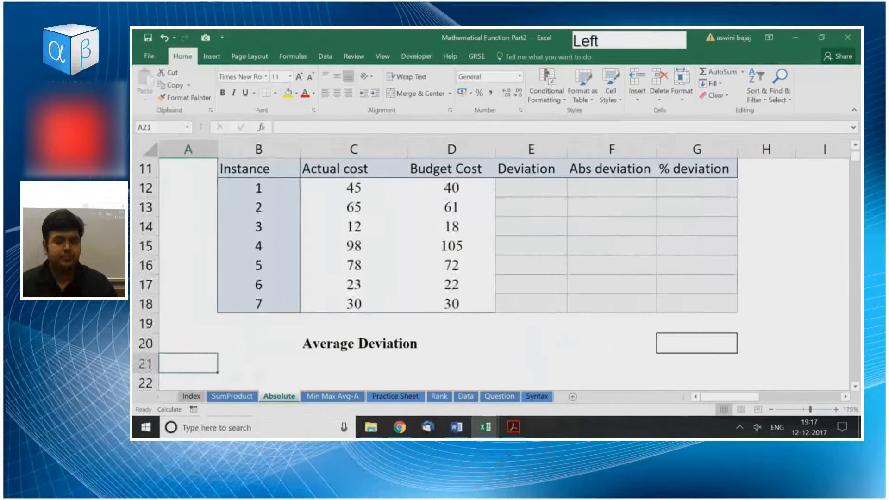
{"action": "key", "text": "Right"}
{"action": "key", "text": "Up"}
{"action": "key", "text": "Up"}
{"action": "key", "text": "Up"}
{"action": "key", "text": "Up"}
{"action": "key", "text": "Up"}
{"action": "key", "text": "Up"}
{"action": "key", "text": "Up"}
{"action": "key", "text": "Up"}
{"action": "key", "text": "Up"}
{"action": "key", "text": "Up"}
{"action": "key", "text": "Up"}
{"action": "key", "text": "Up"}
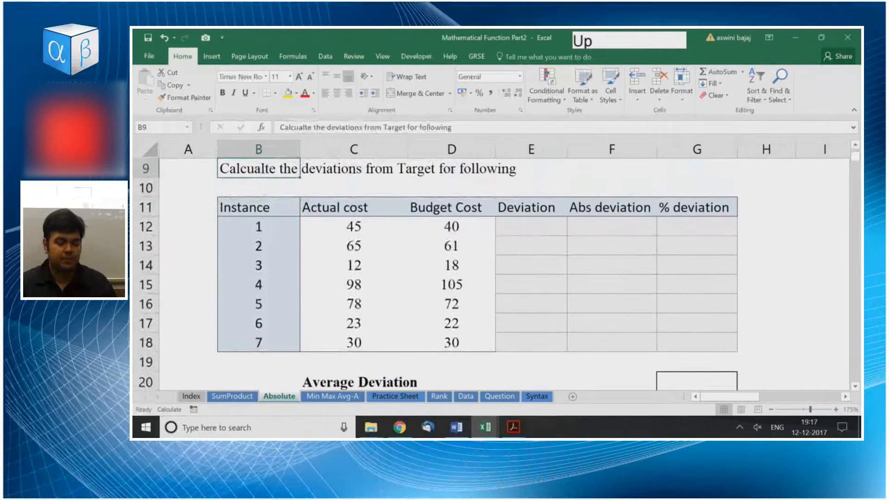
Highlight the Actual cost column C11:C18 and the Budget Cost column D11:D18 in turn, twice over.
{"action": "key", "text": "Right"}
{"action": "key", "text": "Right"}
{"action": "key", "text": "Down"}
{"action": "key", "text": "Down"}
{"action": "key", "text": "Down"}
{"action": "key", "text": "Down"}
{"action": "key", "text": "Left"}
{"action": "key", "text": "Up"}
{"action": "key", "text": "Up"}
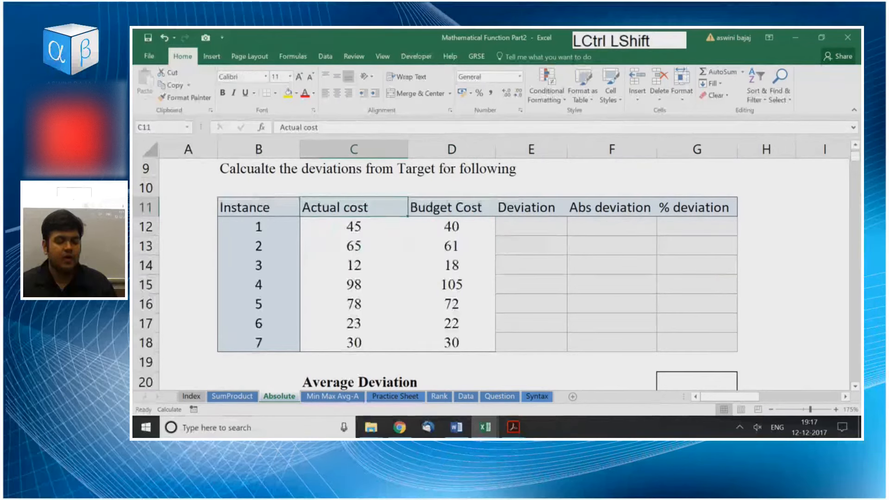
{"action": "key", "text": "ctrl+shift+Down"}
{"action": "key", "text": "Right"}
{"action": "key", "text": "ctrl+shift+Down"}
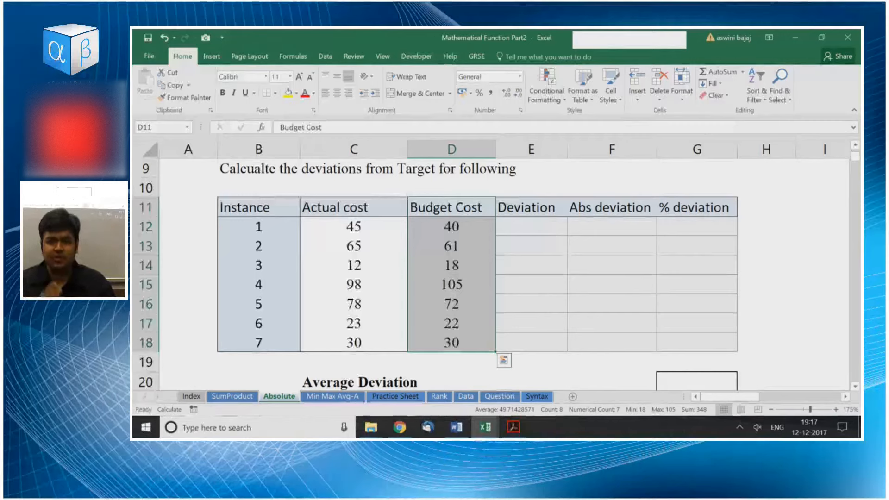
{"action": "key", "text": "Left"}
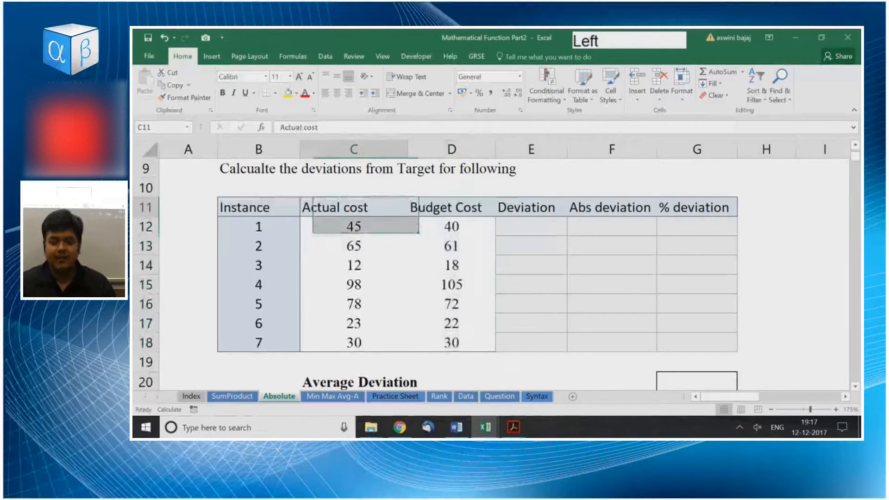
{"action": "key", "text": "ctrl+shift+Down"}
{"action": "key", "text": "Right"}
{"action": "key", "text": "ctrl+shift+Down"}
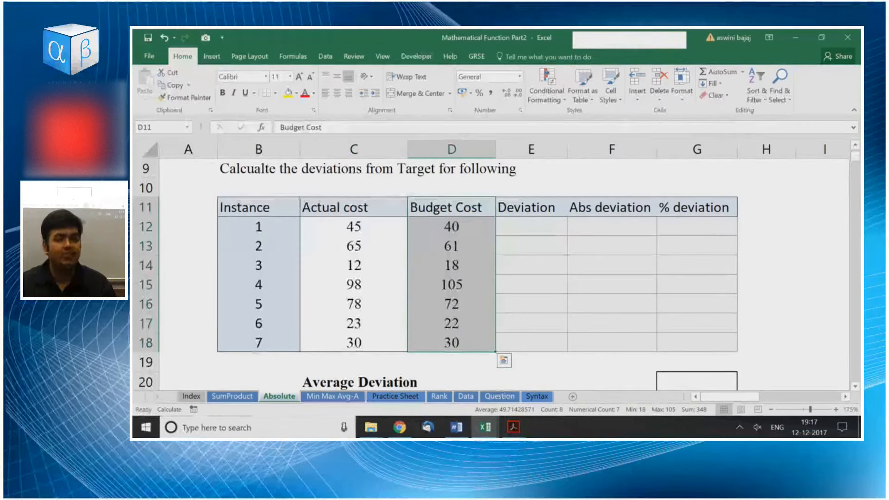
Look over the cost entries of the first instances, ending at the actual cost of instance 3 in C14.
{"action": "key", "text": "Down"}
{"action": "key", "text": "Left"}
{"action": "key", "text": "Left"}
{"action": "key", "text": "Right"}
{"action": "key", "text": "Down"}
{"action": "key", "text": "Down"}
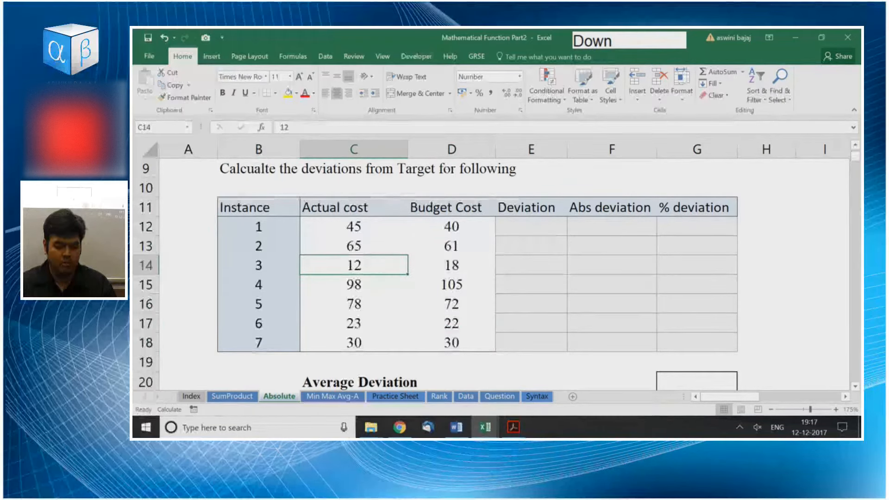
Calculate the first deviation in E12 as actual cost minus budget cost with =C12-D12.
{"action": "key", "text": "Right"}
{"action": "key", "text": "Right"}
{"action": "key", "text": "Up"}
{"action": "key", "text": "Up"}
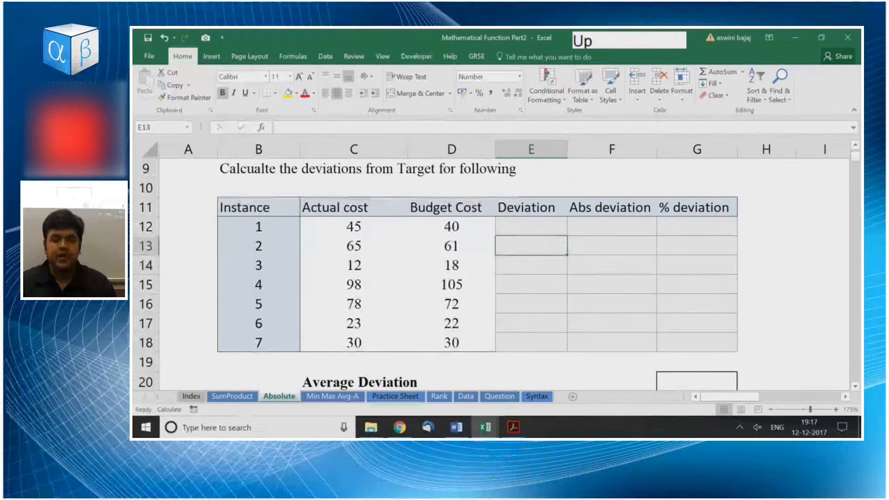
{"action": "type", "text": "="}
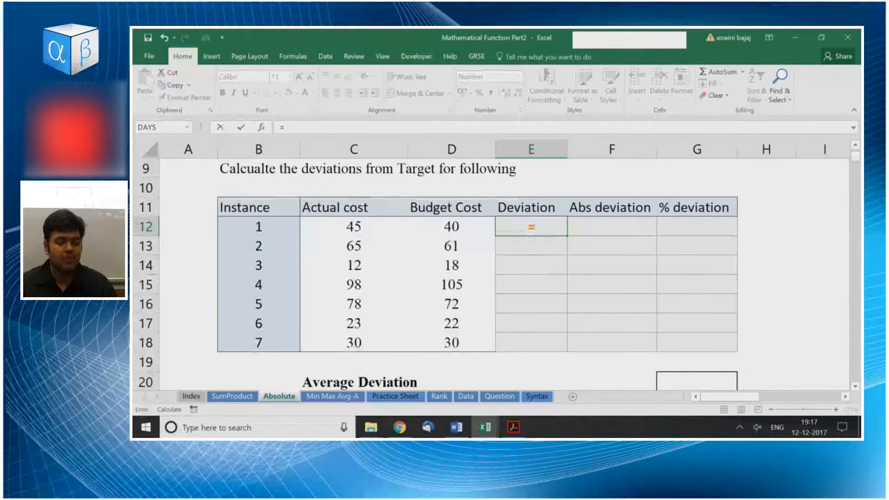
{"action": "key", "text": "Left"}
{"action": "type", "text": "-"}
{"action": "key", "text": "Left"}
{"action": "key", "text": "Return"}
Fill the deviation formula from E12 down through E18 for all seven instances.
{"action": "key", "text": "Up"}
{"action": "key", "text": "shift+Down"}
{"action": "key", "text": "shift+Down"}
{"action": "key", "text": "shift+Down"}
{"action": "key", "text": "shift+Down"}
{"action": "key", "text": "shift+Down"}
{"action": "key", "text": "shift+Down"}
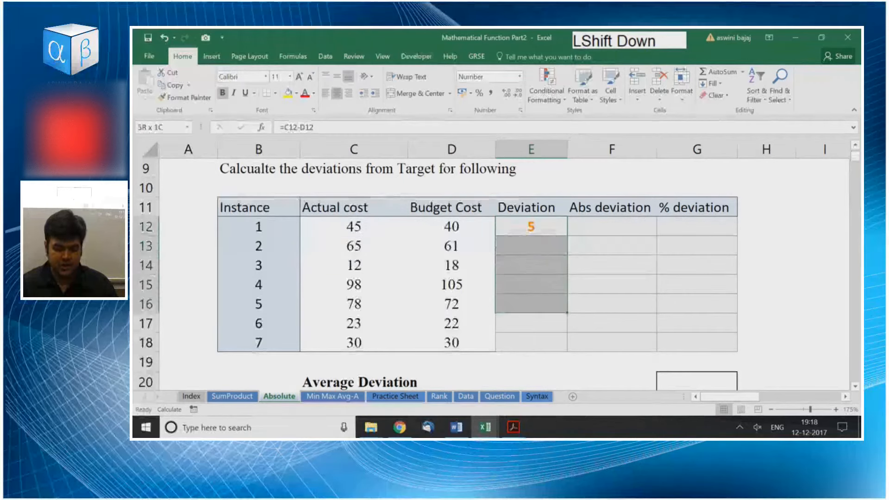
{"action": "key", "text": "Left"}
{"action": "key", "text": "ctrl+Down"}
{"action": "key", "text": "Right"}
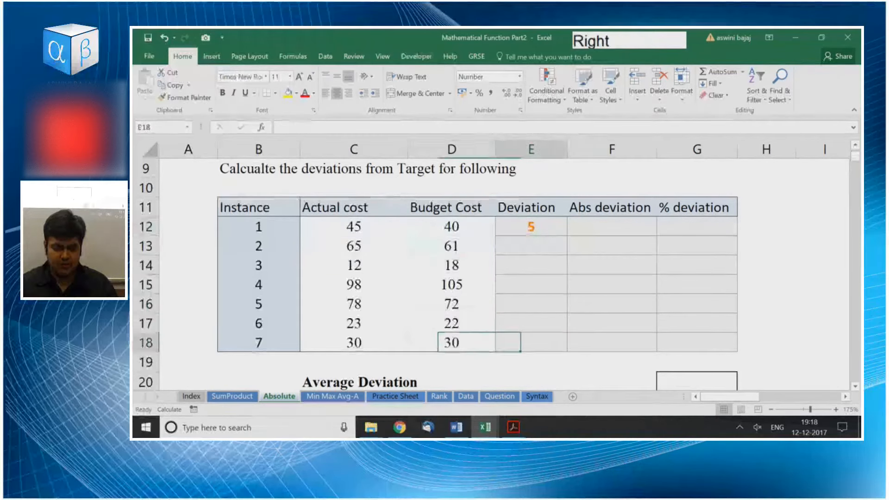
{"action": "key", "text": "ctrl+shift+Up"}
{"action": "key", "text": "ctrl+d"}
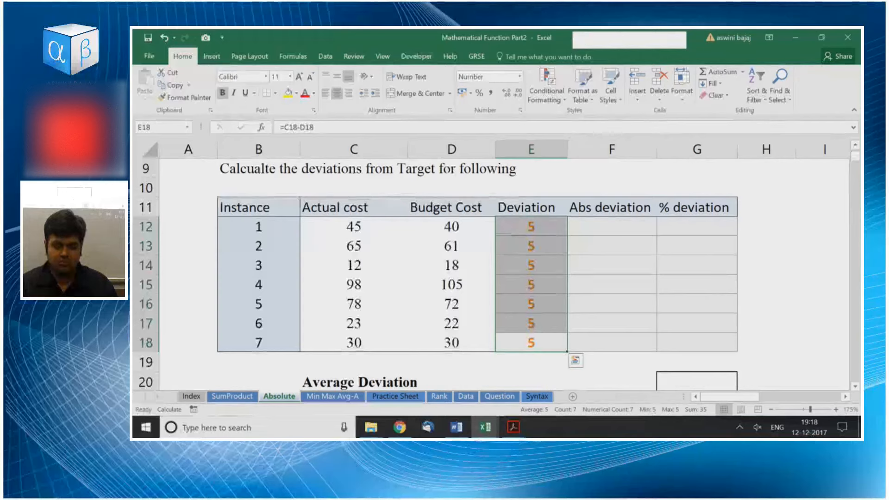
{"action": "key", "text": "Down"}
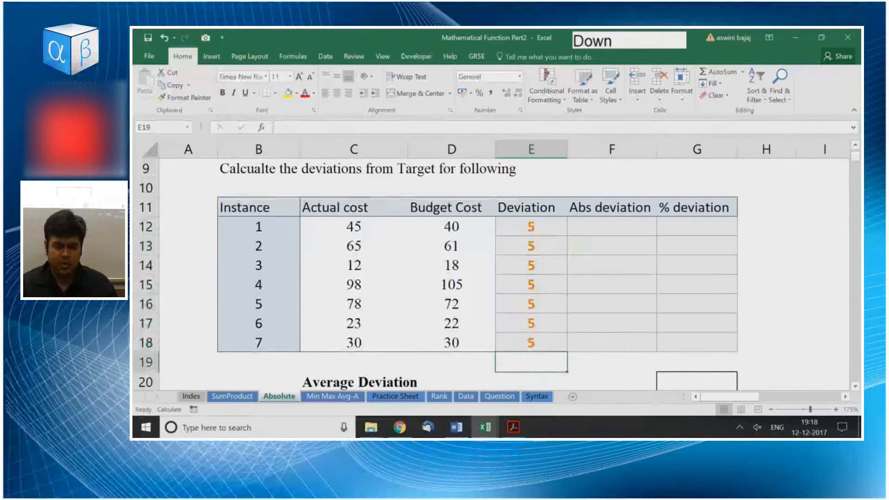
Return to the first deviation in E12 and check the workbook's calculation options.
{"action": "key", "text": "ctrl+Up"}
{"action": "key", "text": "ctrl+Up"}
{"action": "key", "text": "Down"}
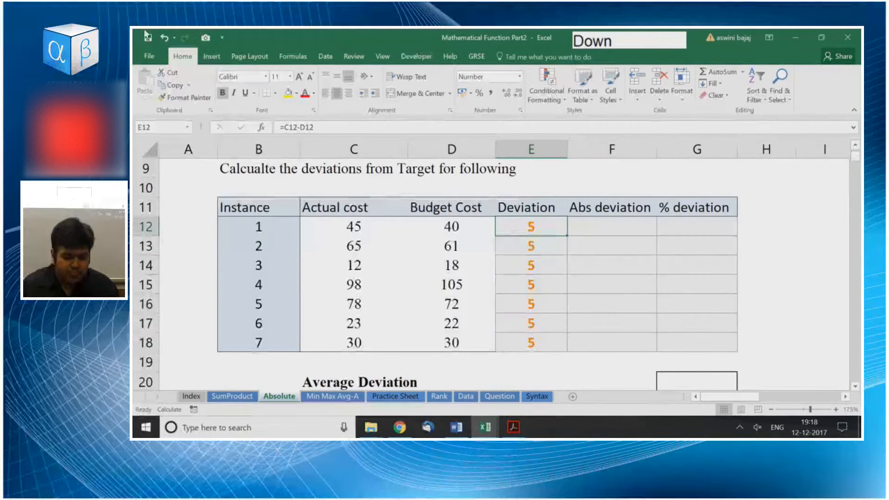
{"action": "left_click", "coordinate": [210, 57]}
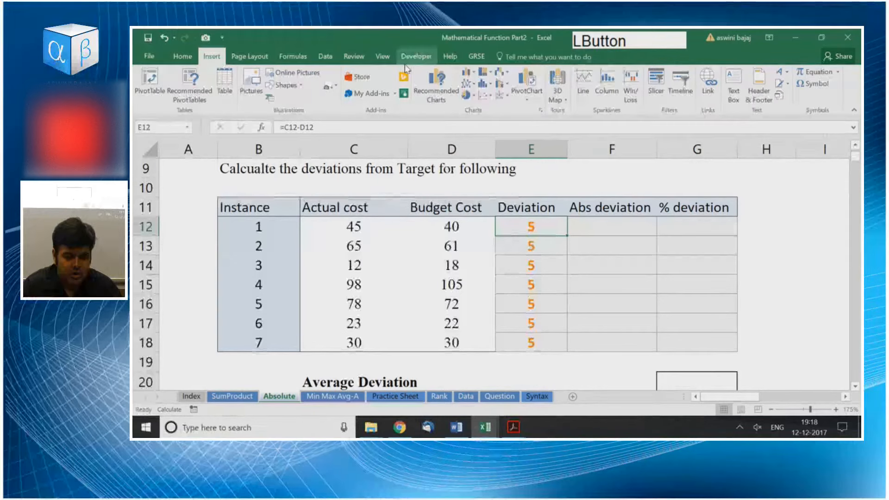
{"action": "left_click", "coordinate": [292, 56]}
{"action": "left_click", "coordinate": [712, 83]}
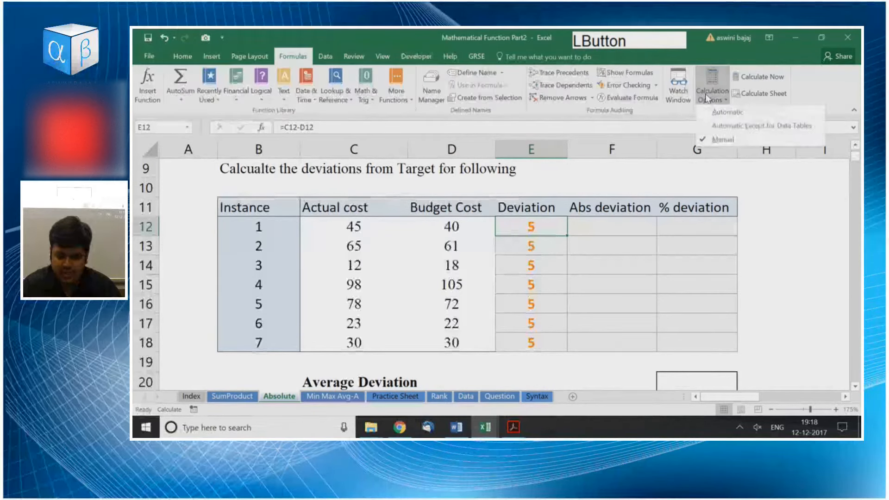
{"action": "left_click", "coordinate": [526, 234]}
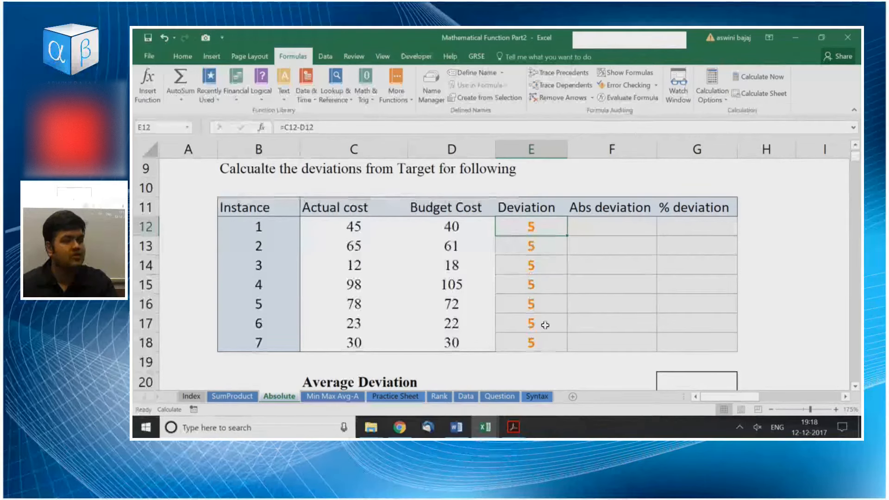
Examine the filled deviations in E12:E18 and the cell references used by the formula in E12.
{"action": "left_click_drag", "start_coordinate": [560, 227], "coordinate": [561, 337]}
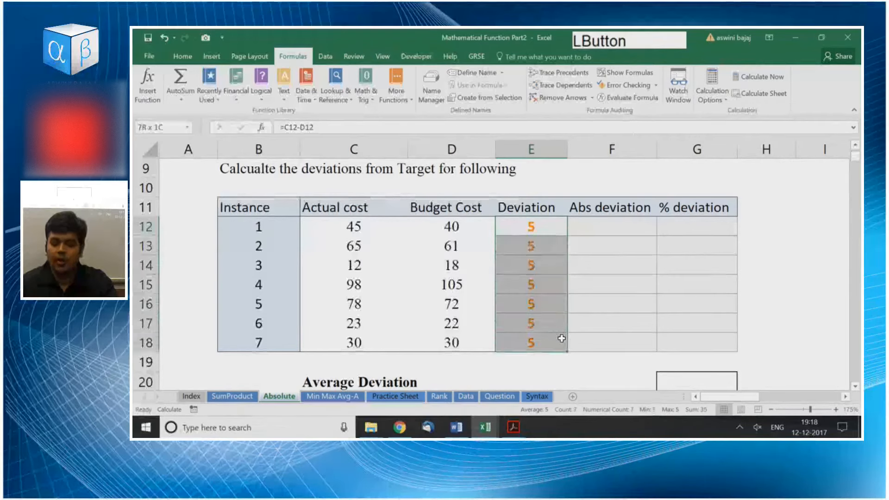
{"action": "left_click", "coordinate": [549, 225]}
{"action": "left_click", "coordinate": [541, 244]}
{"action": "left_click", "coordinate": [540, 264]}
{"action": "left_click", "coordinate": [533, 229]}
{"action": "key", "text": "F2"}
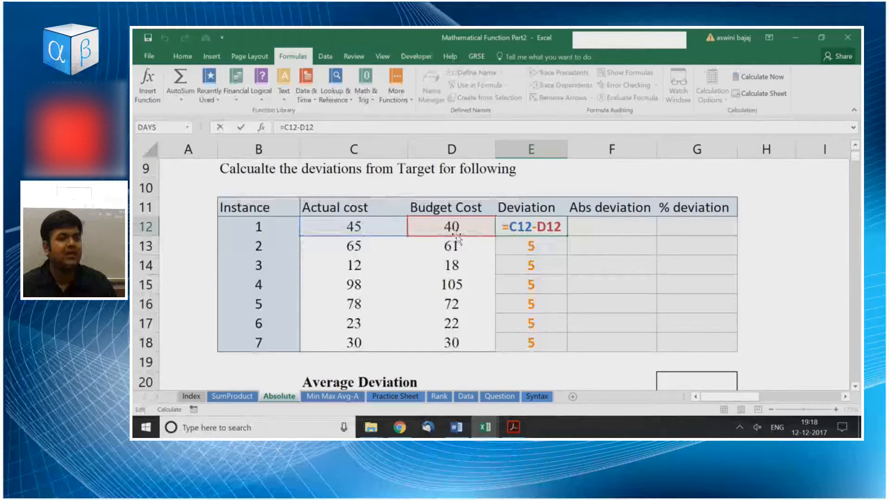
{"action": "left_click_drag", "start_coordinate": [546, 228], "coordinate": [546, 341]}
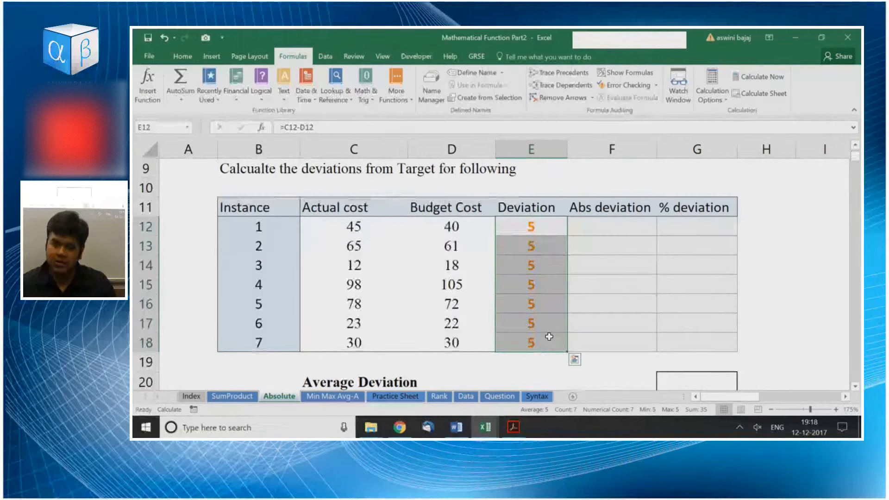
{"action": "left_click", "coordinate": [519, 263]}
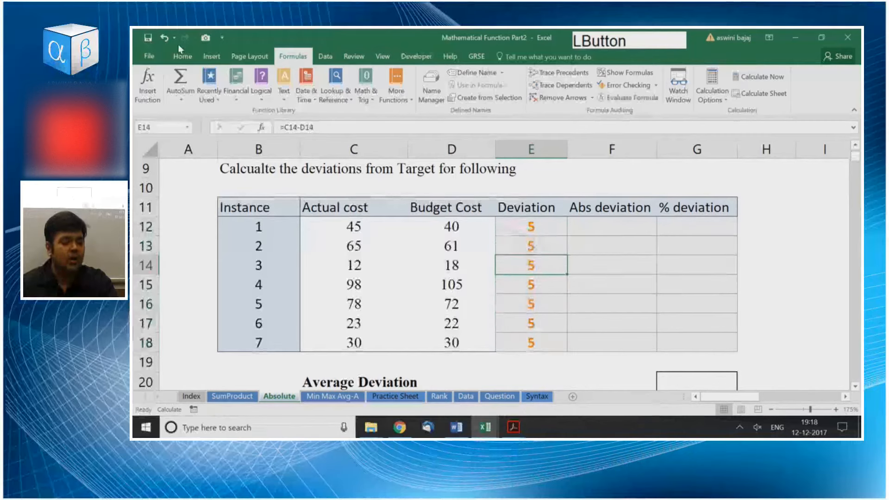
Check the calculation options again, and re-enter the deviation formula in E13 to recalculate that cell alone.
{"action": "left_click", "coordinate": [183, 56]}
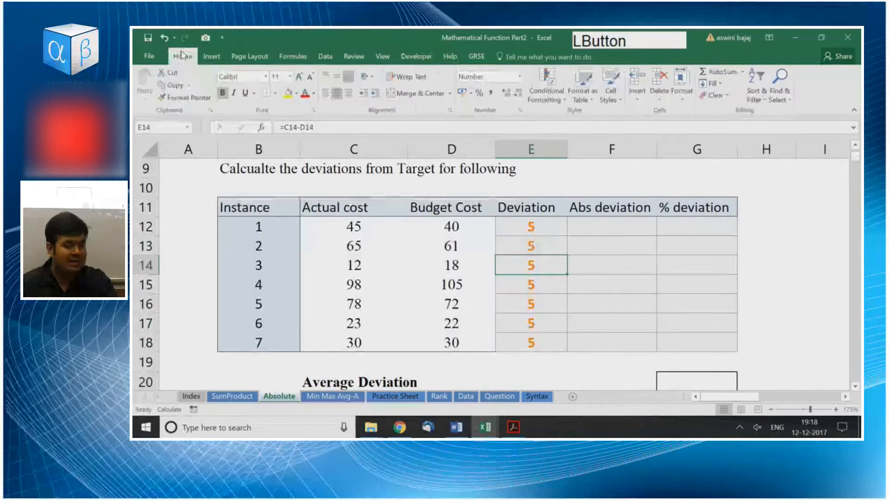
{"action": "left_click", "coordinate": [293, 56]}
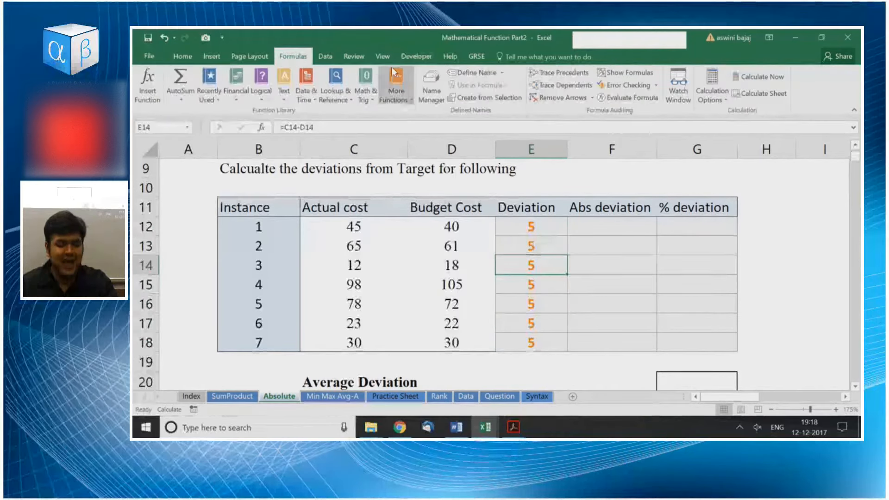
{"action": "left_click", "coordinate": [719, 100]}
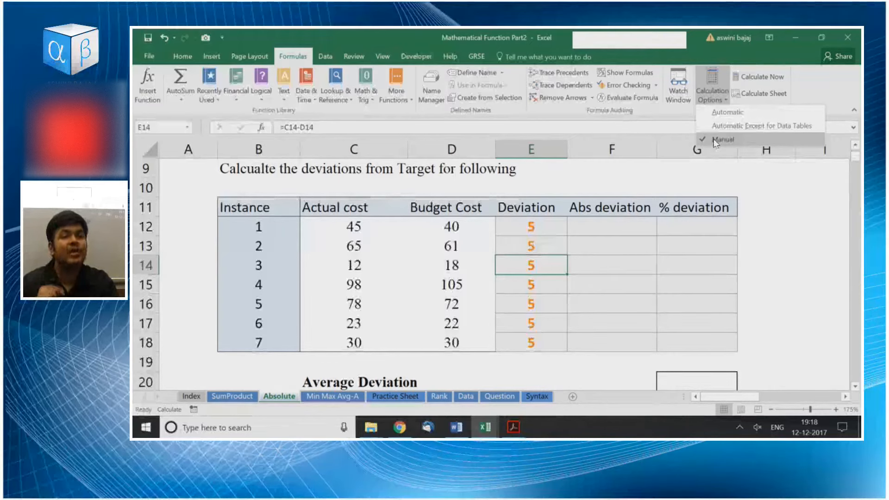
{"action": "key", "text": "Escape"}
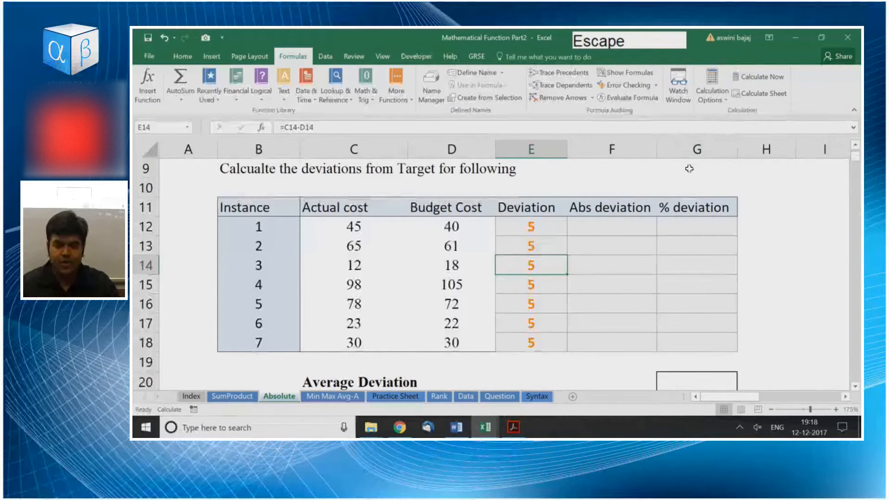
{"action": "double_click", "coordinate": [560, 249]}
{"action": "key", "text": "Return"}
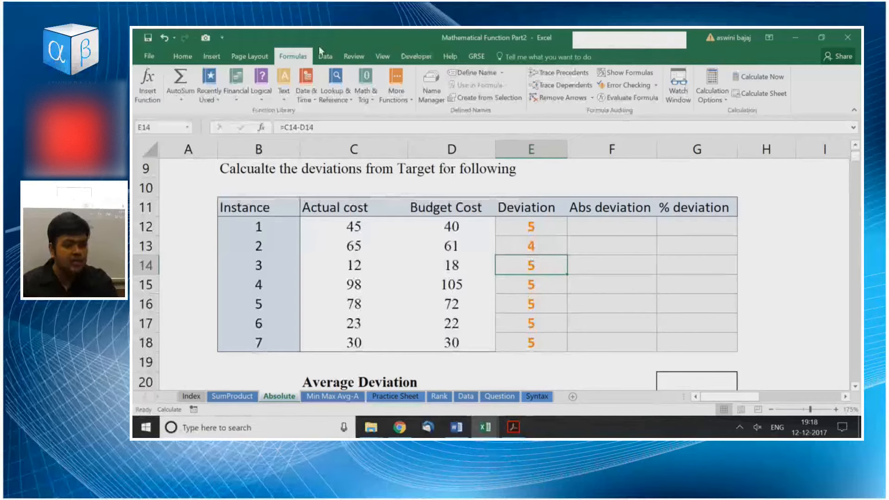
Set the calculation option to Automatic and review the deviations in E12:E18.
{"action": "left_click", "coordinate": [300, 56]}
{"action": "left_click", "coordinate": [712, 88]}
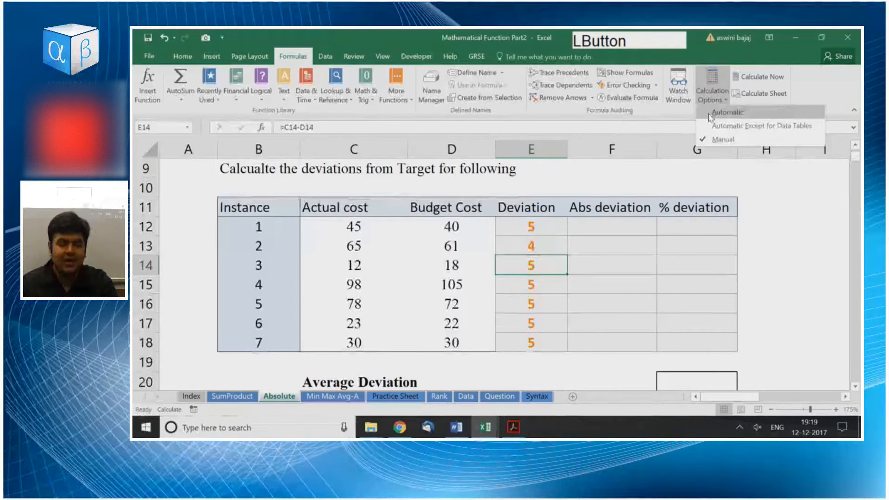
{"action": "left_click", "coordinate": [728, 112]}
{"action": "left_click", "coordinate": [543, 235]}
{"action": "left_click_drag", "start_coordinate": [550, 263], "coordinate": [550, 371]}
{"action": "left_click", "coordinate": [589, 256]}
{"action": "left_click", "coordinate": [582, 233]}
{"action": "left_click_drag", "start_coordinate": [542, 230], "coordinate": [544, 334]}
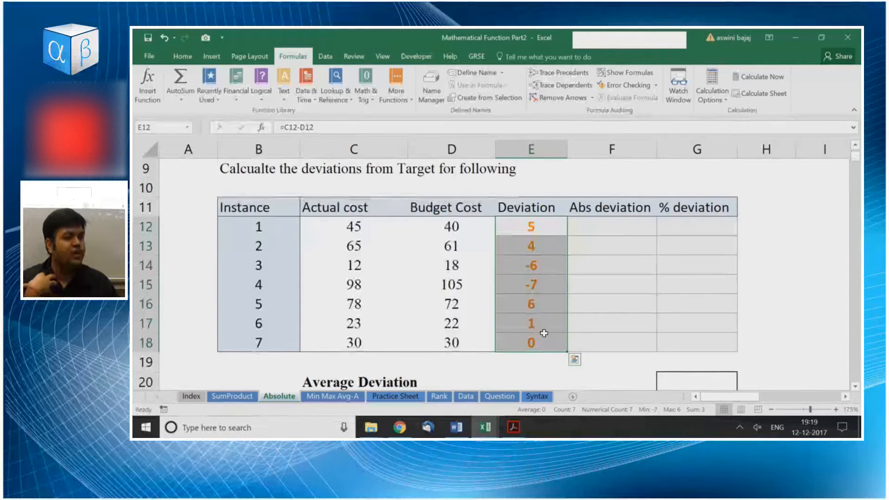
Switch the calculation option to Manual and view the calculation options.
{"action": "left_click", "coordinate": [712, 90]}
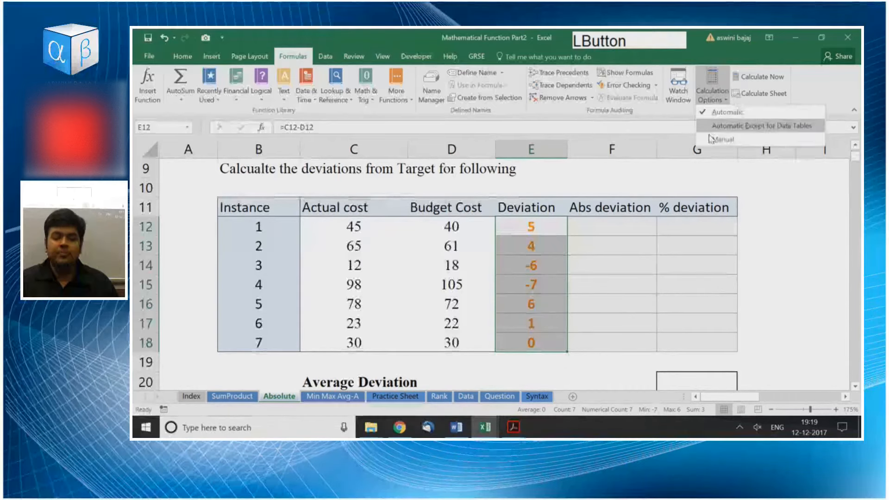
{"action": "left_click", "coordinate": [708, 137]}
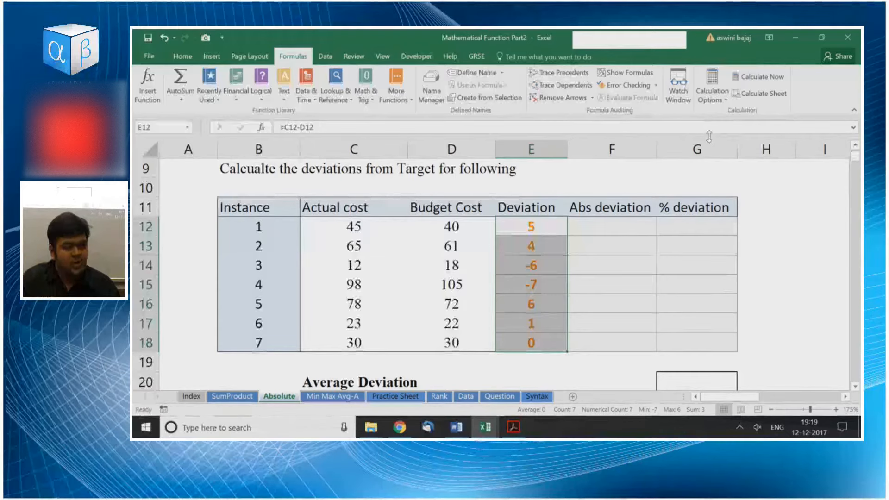
{"action": "left_click", "coordinate": [698, 94]}
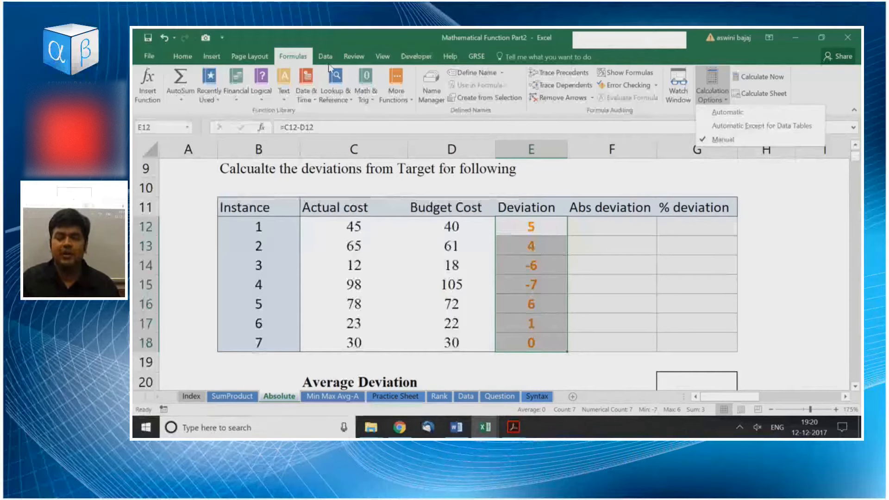
{"action": "left_click", "coordinate": [710, 86]}
{"action": "left_click", "coordinate": [710, 85]}
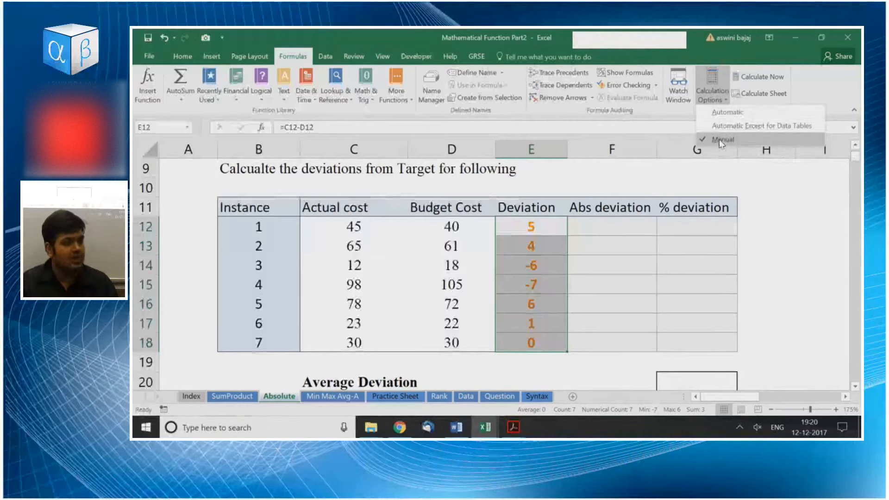
Set the calculation option back to Automatic and check that choice.
{"action": "left_click", "coordinate": [720, 113]}
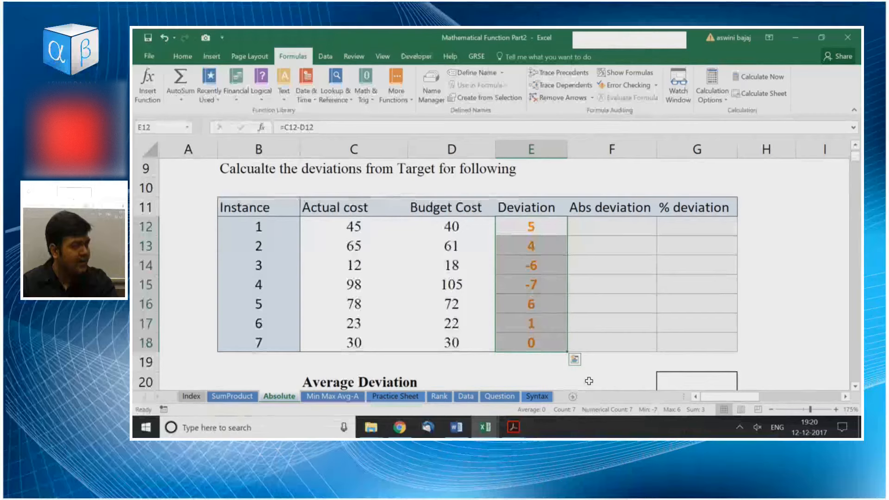
{"action": "left_click", "coordinate": [287, 57]}
{"action": "left_click", "coordinate": [712, 92]}
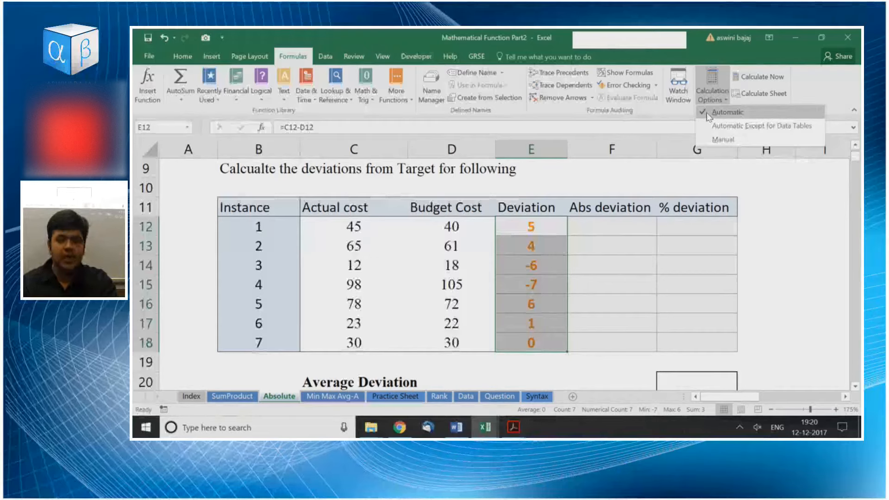
{"action": "left_click", "coordinate": [709, 114]}
Clear the deviation formulas from E12:E18.
{"action": "left_click", "coordinate": [552, 240]}
{"action": "left_click", "coordinate": [548, 225]}
{"action": "key", "text": "ctrl+shift+Down"}
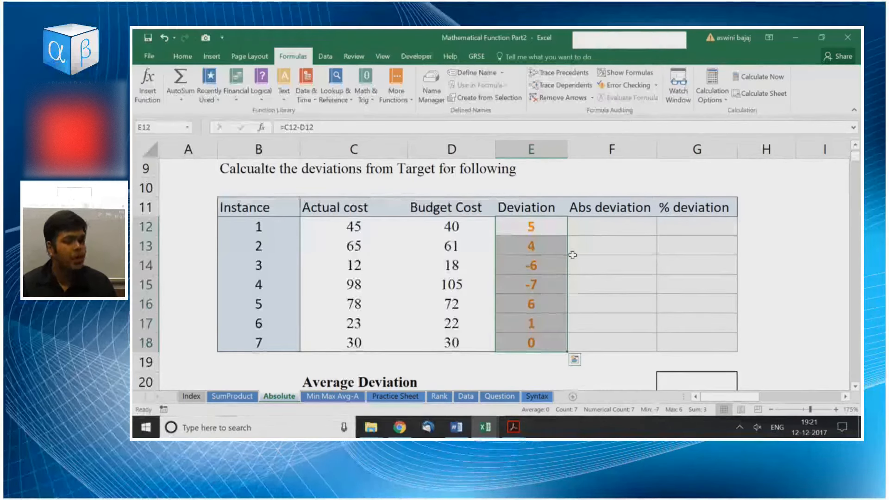
{"action": "key", "text": "Delete"}
{"action": "key", "text": "Right"}
{"action": "key", "text": "Left"}
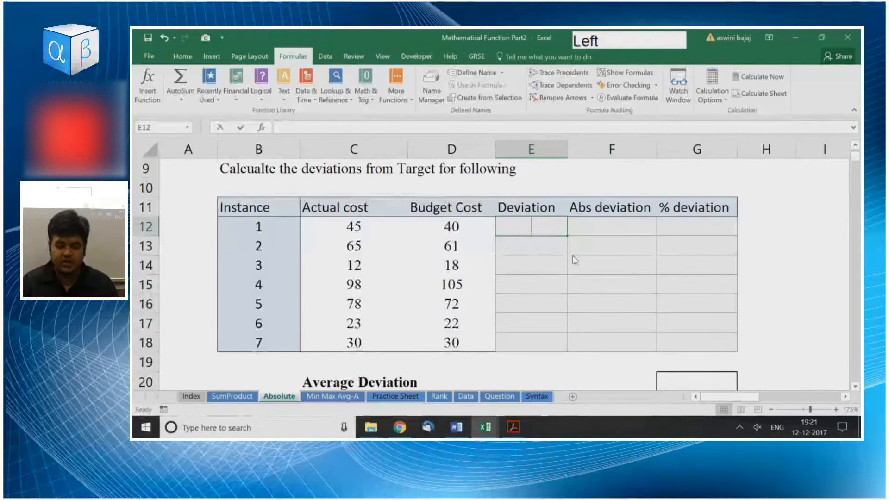
Enter the deviation formula =C12-D12 in E12 for the first instance.
{"action": "type", "text": "="}
{"action": "key", "text": "Left"}
{"action": "key", "text": "Left"}
{"action": "type", "text": "-"}
{"action": "key", "text": "Left"}
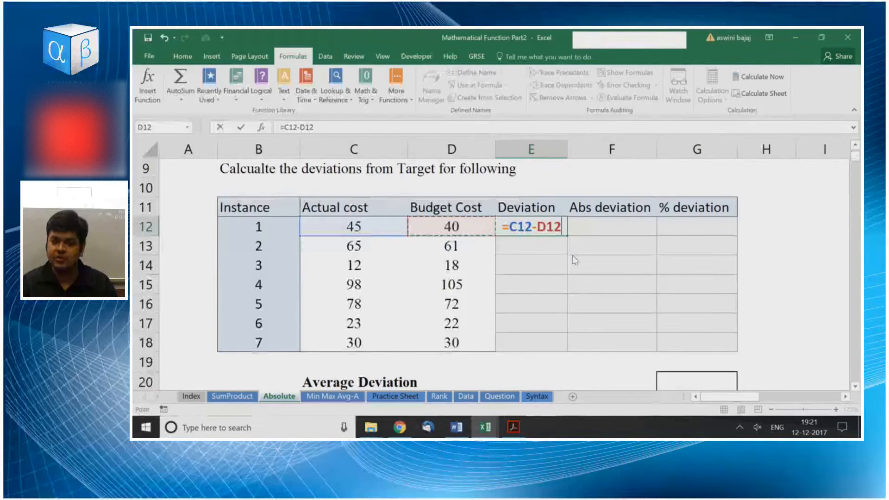
{"action": "key", "text": "KP_Enter"}
Fill the formula in E12 down through E18 for the remaining instances.
{"action": "key", "text": "Up"}
{"action": "key", "text": "shift+Down"}
{"action": "key", "text": "shift+Down"}
{"action": "key", "text": "shift+Down"}
{"action": "key", "text": "shift+Down"}
{"action": "key", "text": "shift+Down"}
{"action": "key", "text": "shift+Down"}
{"action": "key", "text": "ctrl+d"}
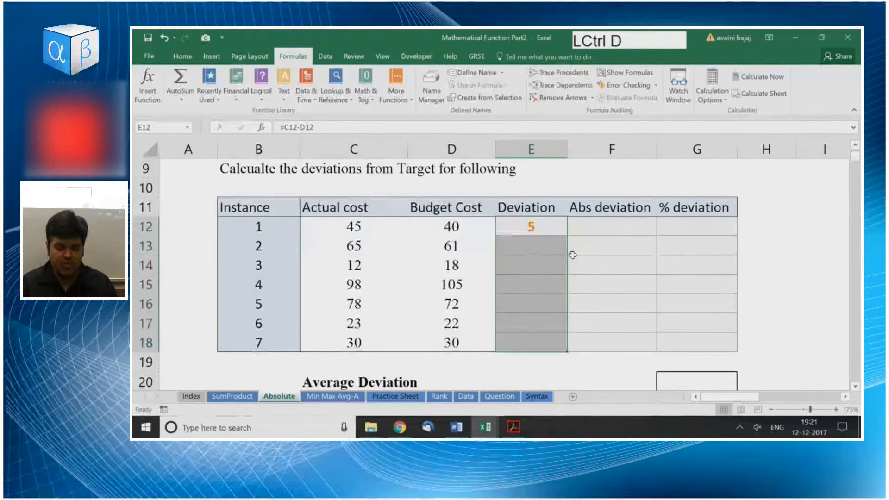
Calculate the average deviation in E20 with =AVERAGE(E12:E18).
{"action": "key", "text": "Right"}
{"action": "key", "text": "Left"}
{"action": "key", "text": "Down"}
{"action": "key", "text": "Down"}
{"action": "key", "text": "Down"}
{"action": "key", "text": "Down"}
{"action": "key", "text": "Down"}
{"action": "key", "text": "Down"}
{"action": "key", "text": "Down"}
{"action": "key", "text": "Down"}
{"action": "key", "text": "Right"}
{"action": "key", "text": "Right"}
{"action": "key", "text": "Left"}
{"action": "key", "text": "Left"}
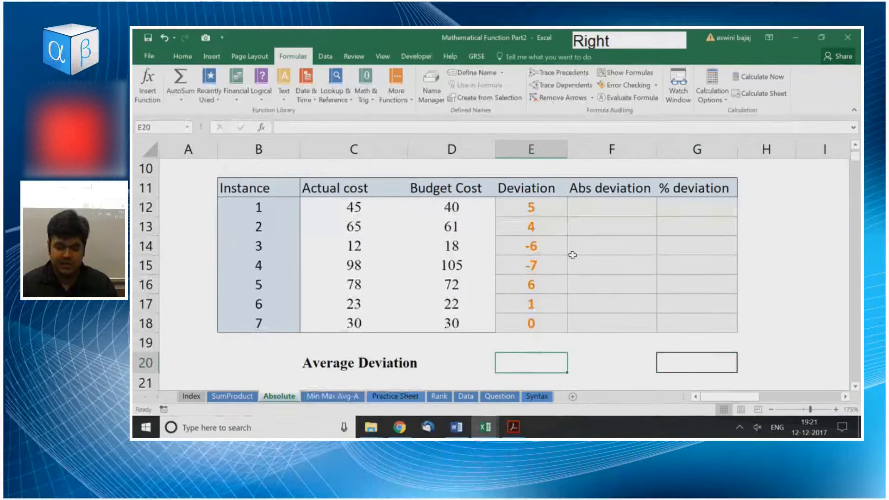
{"action": "type", "text": "=ave"}
{"action": "key", "text": "Tab"}
{"action": "key", "text": "Down"}
{"action": "key", "text": "BackSpace"}
{"action": "key", "text": "BackSpace"}
{"action": "key", "text": "BackSpace"}
{"action": "key", "text": "BackSpace"}
{"action": "key", "text": "BackSpace"}
{"action": "key", "text": "BackSpace"}
{"action": "key", "text": "BackSpace"}
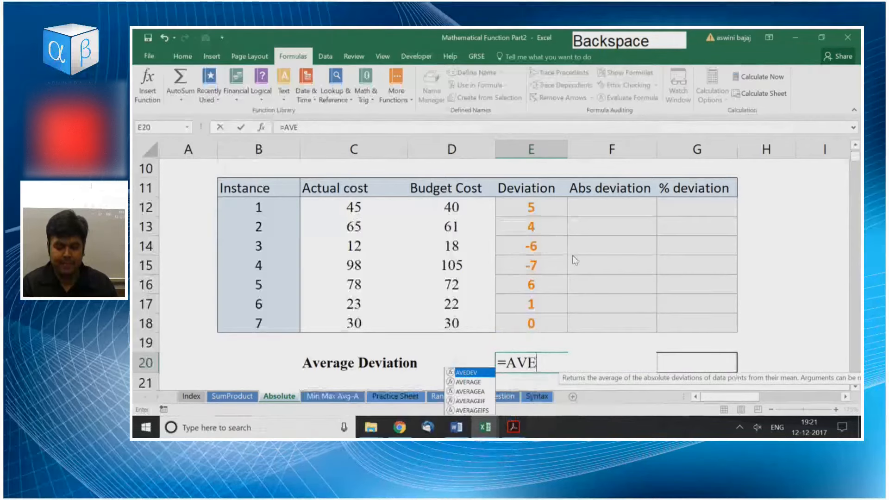
{"action": "type", "text": "r"}
{"action": "key", "text": "Tab"}
{"action": "key", "text": "Up"}
{"action": "key", "text": "Up"}
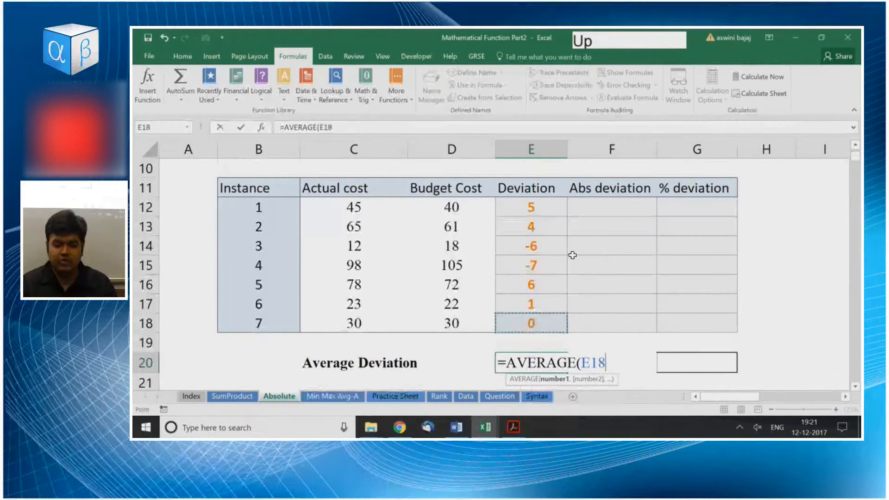
{"action": "key", "text": "shift+Up"}
{"action": "key", "text": "shift+Up"}
{"action": "key", "text": "shift+Up"}
{"action": "key", "text": "shift+Up"}
{"action": "key", "text": "shift+Up"}
{"action": "key", "text": "shift+Up"}
{"action": "key", "text": "shift+Up"}
{"action": "key", "text": "shift+Down"}
{"action": "key", "text": "Return"}
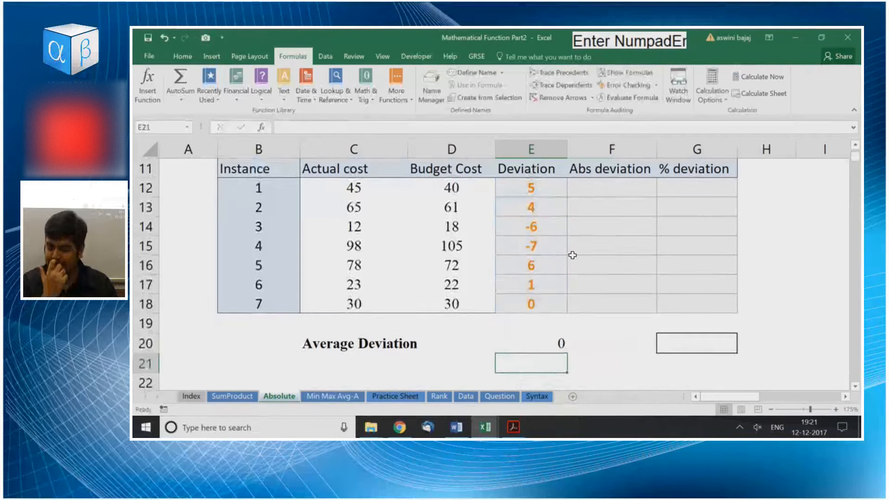
Inspect the average formula in E20 and highlight the individual deviations from E12 down to E17.
{"action": "key", "text": "Up"}
{"action": "key", "text": "Up"}
{"action": "key", "text": "Up"}
{"action": "key", "text": "Up"}
{"action": "key", "text": "Up"}
{"action": "key", "text": "Up"}
{"action": "key", "text": "Up"}
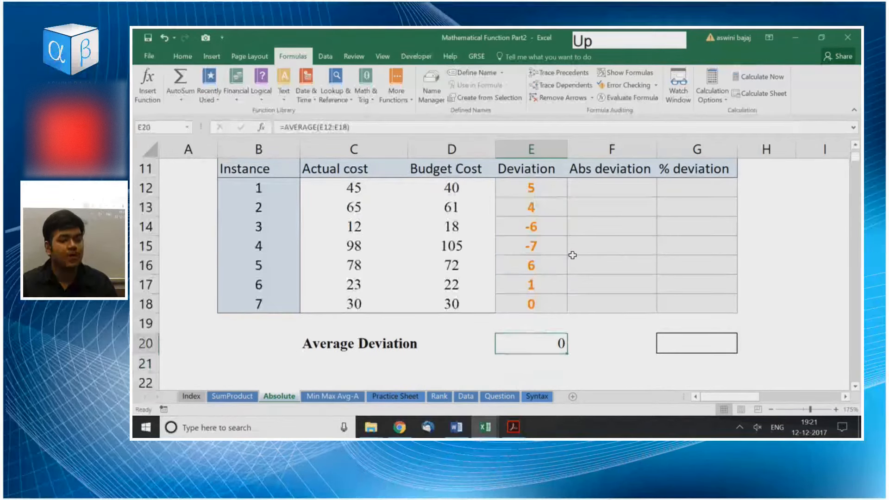
{"action": "key", "text": "Down"}
{"action": "key", "text": "ctrl+Up"}
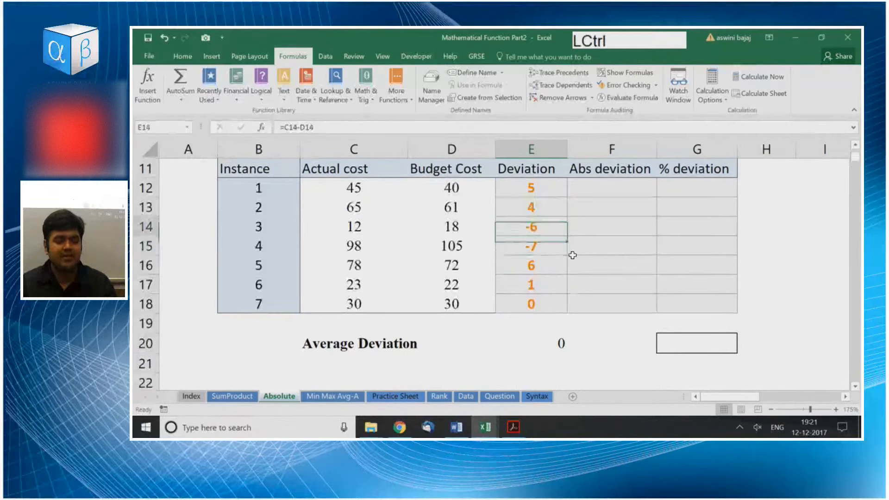
{"action": "key", "text": "shift+Down"}
{"action": "key", "text": "shift+Down"}
{"action": "key", "text": "shift+Down"}
{"action": "key", "text": "shift+Down"}
{"action": "key", "text": "shift+Down"}
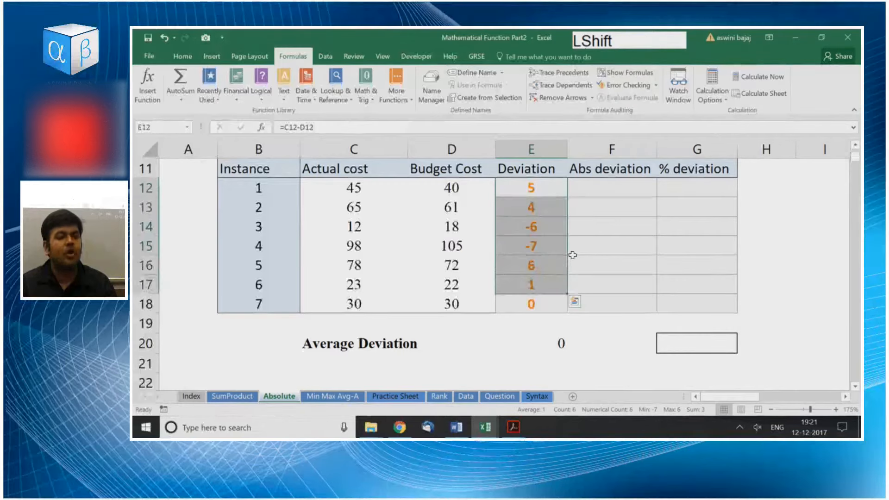
Delete the average formula from E20.
{"action": "key", "text": "Up"}
{"action": "key", "text": "Down"}
{"action": "key", "text": "Down"}
{"action": "key", "text": "Down"}
{"action": "key", "text": "Down"}
{"action": "key", "text": "Down"}
Highlight the Budget Cost entries in column D.
{"action": "key", "text": "Down"}
{"action": "key", "text": "Down"}
{"action": "key", "text": "Down"}
{"action": "key", "text": "Down"}
{"action": "key", "text": "Down"}
{"action": "key", "text": "Up"}
{"action": "key", "text": "Delete"}
{"action": "key", "text": "ctrl+Up"}
{"action": "key", "text": "ctrl+Up"}
{"action": "key", "text": "Left"}
Look over the Actual cost entries in column C, highlighting C12:C13 first and ending at instance 4 in C15.
{"action": "key", "text": "Down"}
{"action": "key", "text": "Down"}
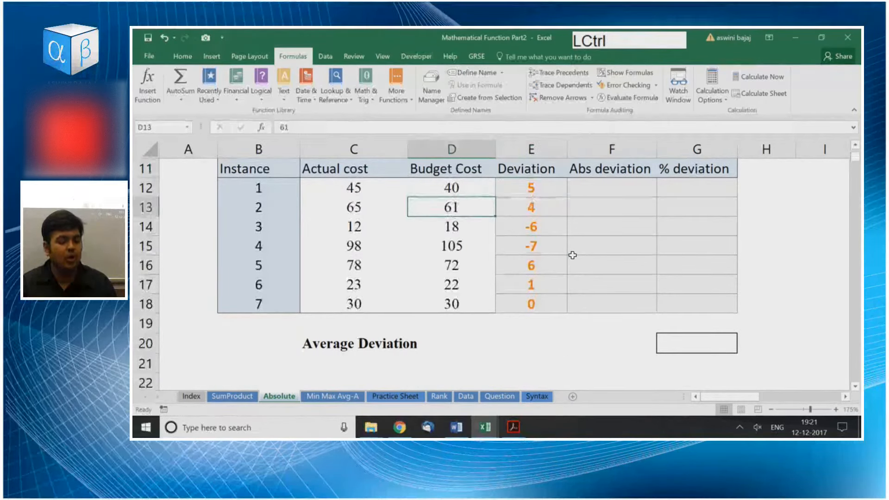
{"action": "key", "text": "ctrl+shift+Down"}
{"action": "key", "text": "ctrl+Up"}
{"action": "key", "text": "Left"}
{"action": "key", "text": "Down"}
{"action": "key", "text": "shift+Down"}
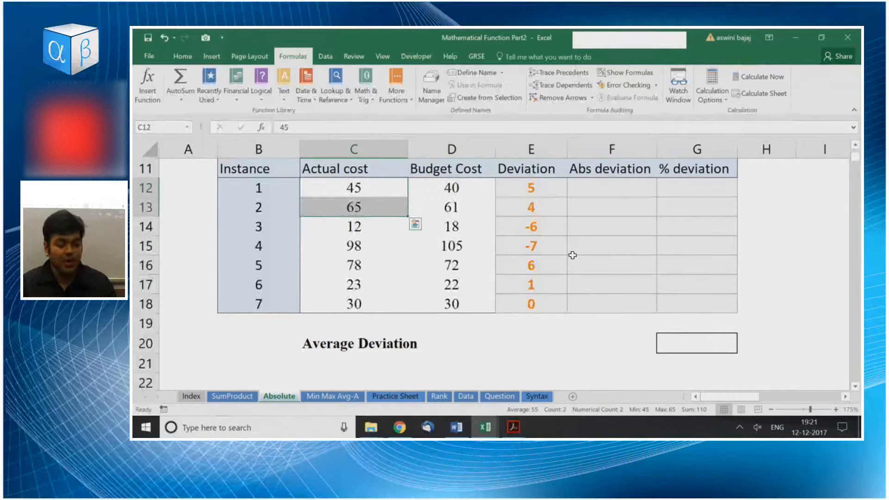
{"action": "key", "text": "Down"}
{"action": "key", "text": "Down"}
{"action": "key", "text": "shift+Down"}
Highlight the remaining Actual cost entries in C16:C18, and look over the last Deviation entry and the empty average cell E20.
{"action": "key", "text": "shift+Down"}
{"action": "key", "text": "Down"}
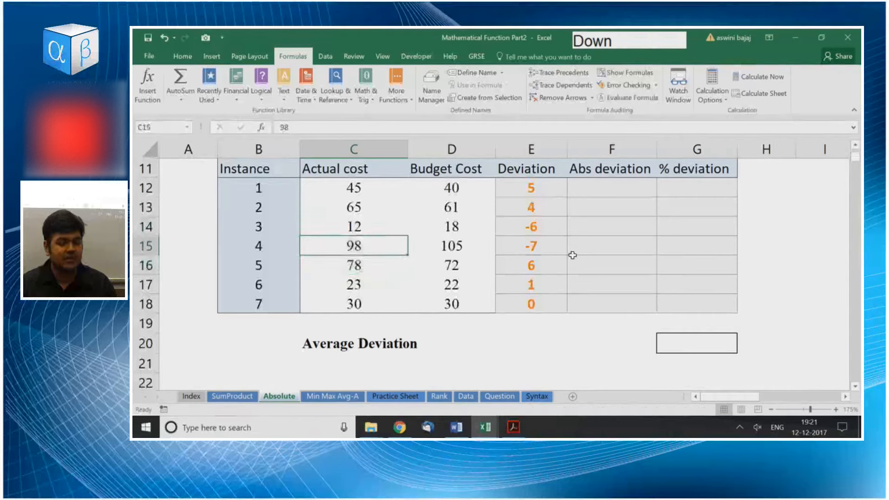
{"action": "key", "text": "Down"}
{"action": "key", "text": "shift+Down"}
{"action": "key", "text": "shift+Down"}
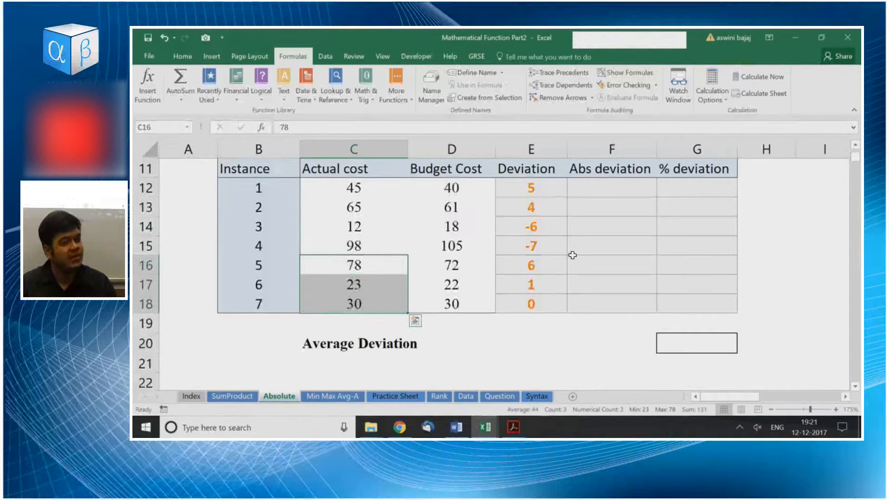
{"action": "key", "text": "Right"}
{"action": "key", "text": "Right"}
{"action": "key", "text": "Right"}
{"action": "key", "text": "Down"}
{"action": "key", "text": "Left"}
{"action": "key", "text": "Down"}
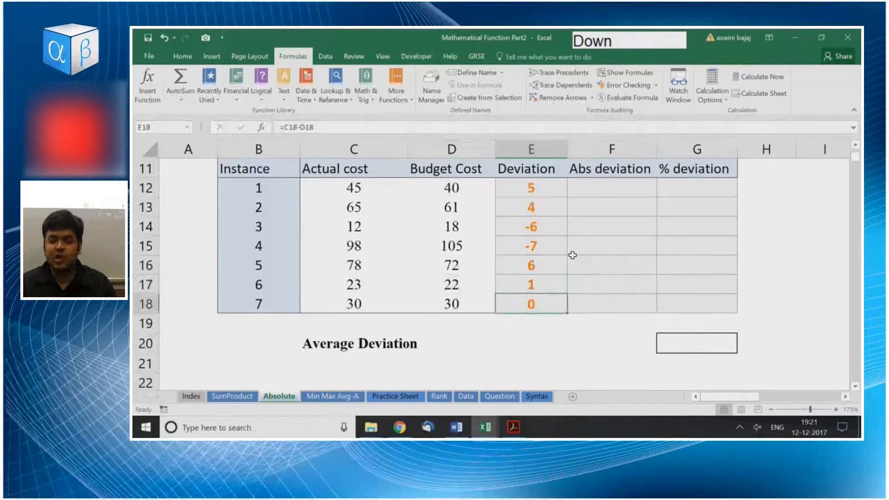
{"action": "key", "text": "Down"}
{"action": "key", "text": "Down"}
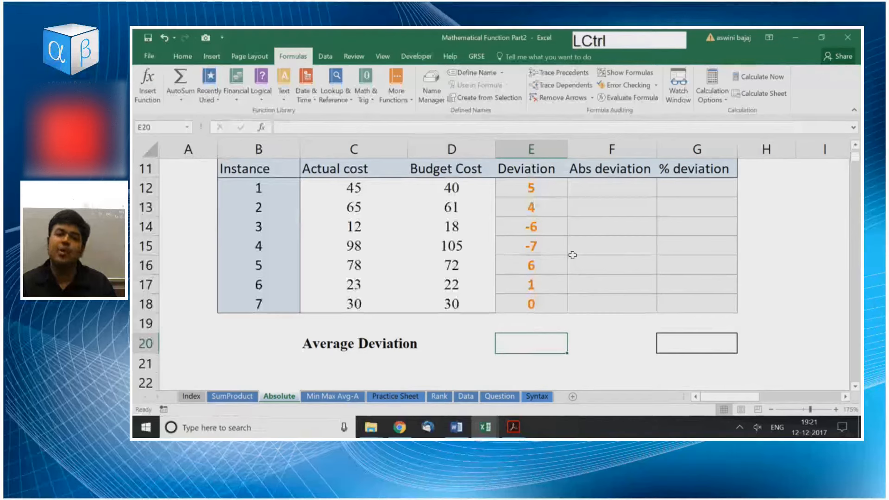
{"action": "key", "text": "ctrl+Up"}
{"action": "key", "text": "ctrl+Up"}
{"action": "key", "text": "Right"}
{"action": "key", "text": "Down"}
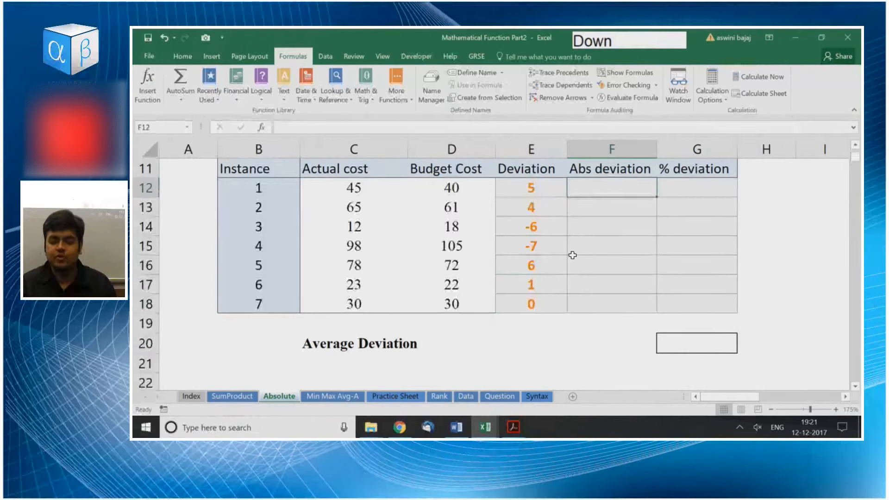
{"action": "type", "text": "=abs"}
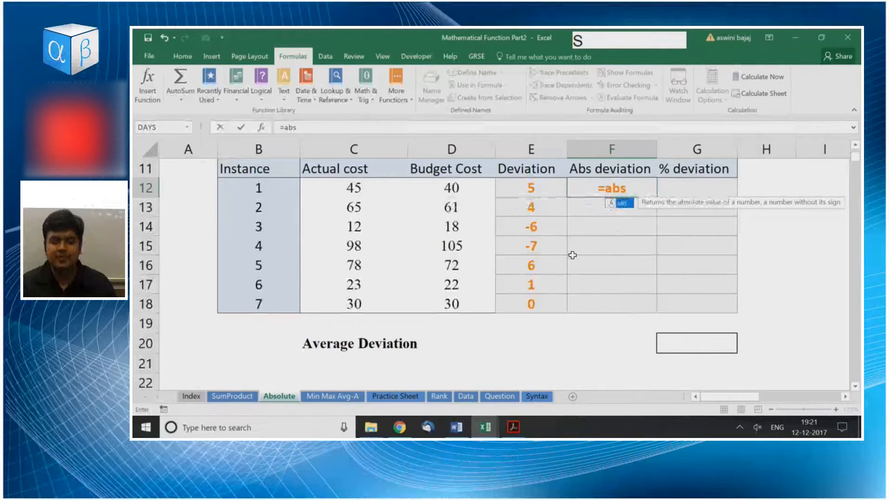
{"action": "key", "text": "Escape"}
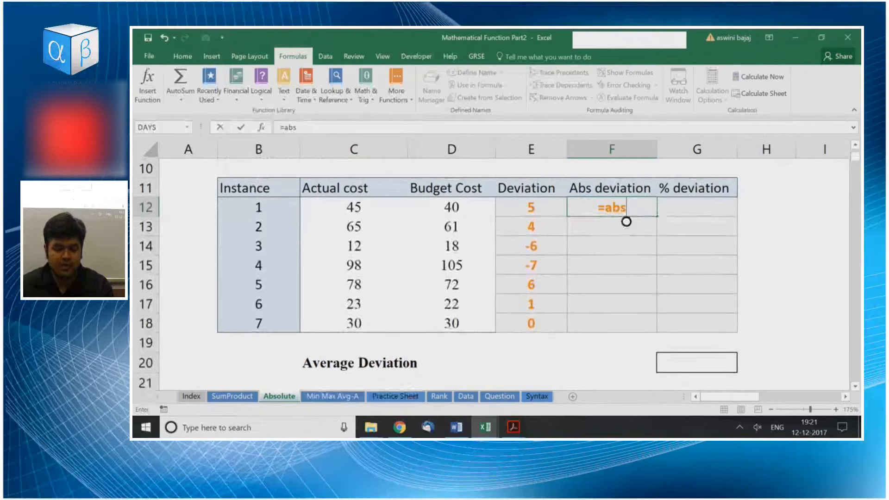
{"action": "key", "text": "Escape"}
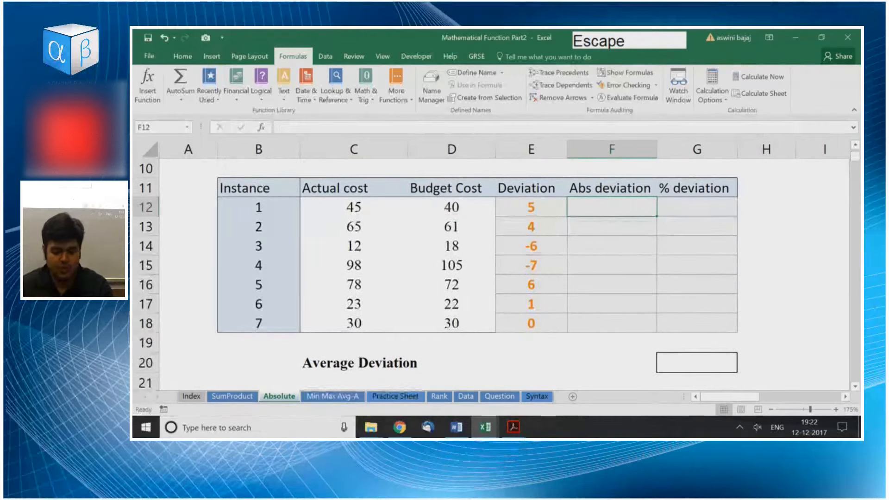
Enter the formula =ABS(E12) in F12 for the first absolute deviation.
{"action": "scroll", "coordinate": [493, 273], "scroll_direction": "up", "scroll_amount": 1}
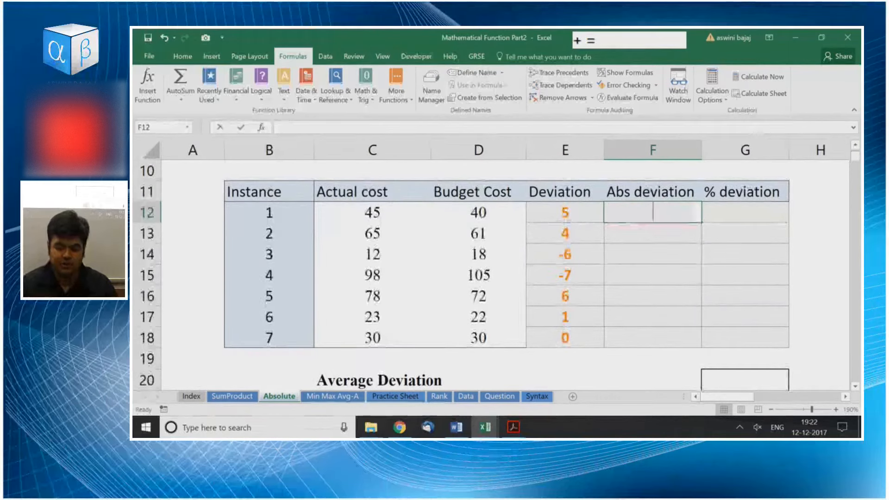
{"action": "type", "text": "=abs"}
{"action": "key", "text": "Tab"}
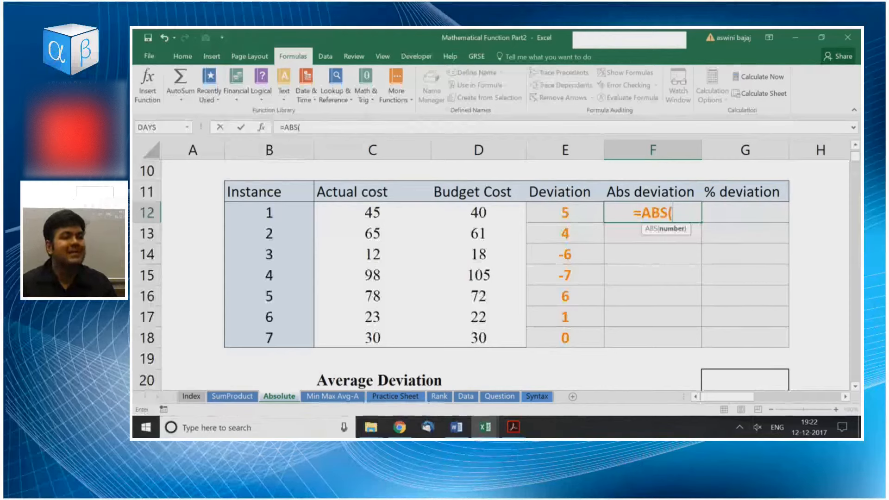
{"action": "key", "text": "Left"}
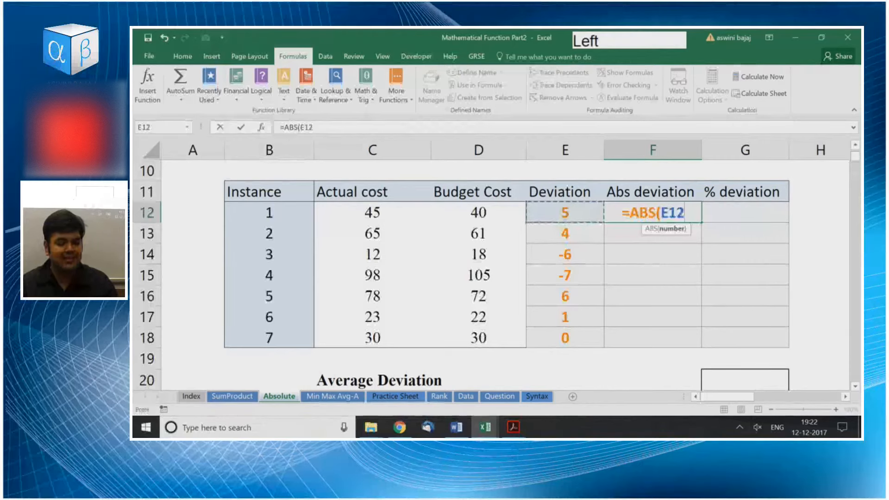
{"action": "key", "text": "Return"}
Fill the absolute deviation formula down from F12 through F18.
{"action": "key", "text": "Left"}
{"action": "key", "text": "ctrl+Down"}
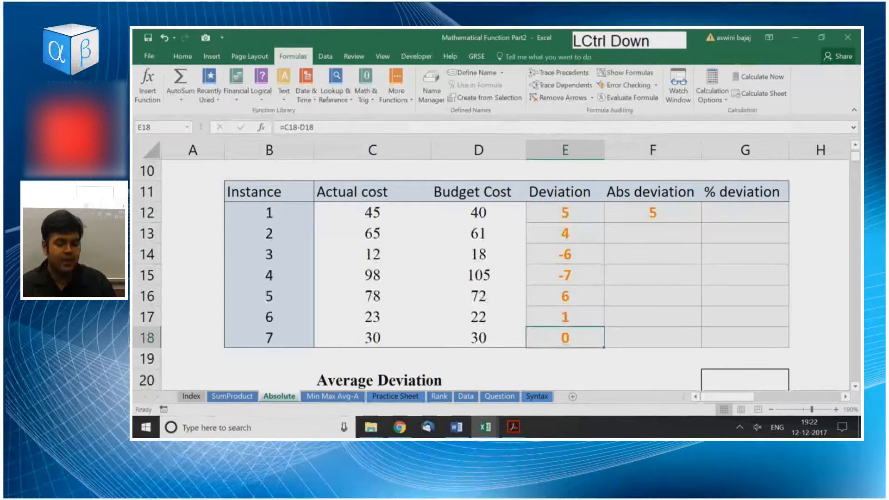
{"action": "key", "text": "Right"}
{"action": "key", "text": "ctrl+shift+Up"}
{"action": "key", "text": "ctrl+d"}
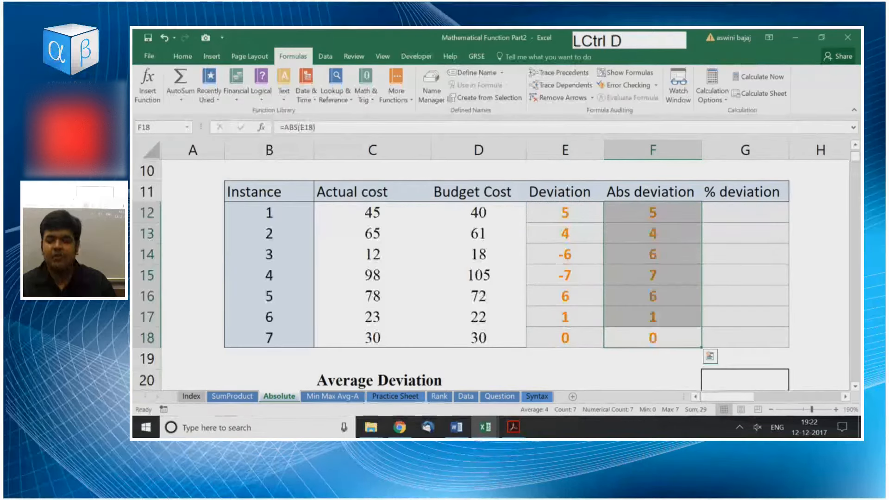
Compare the Deviation values in E12:E18 with the Abs deviation values in F12:F18 by highlighting each column in turn.
{"action": "key", "text": "Left"}
{"action": "key", "text": "ctrl+Up"}
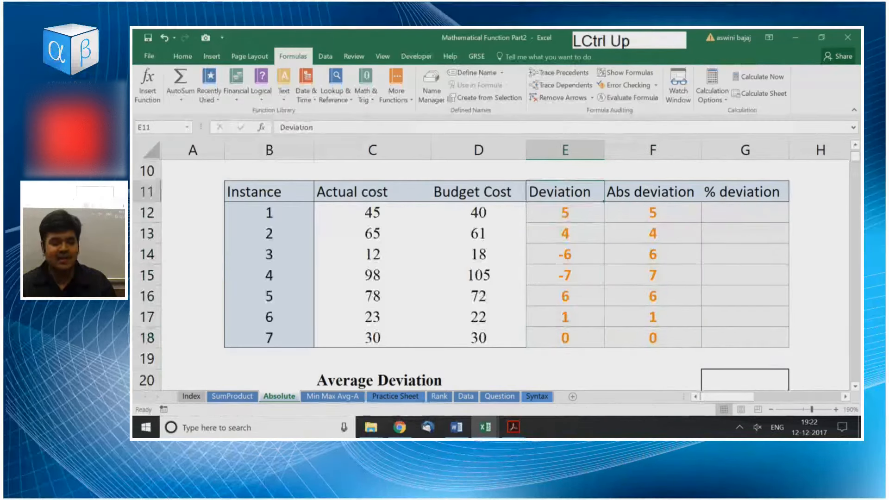
{"action": "key", "text": "Down"}
{"action": "key", "text": "ctrl+shift+Down"}
{"action": "key", "text": "Right"}
{"action": "key", "text": "ctrl+shift+Down"}
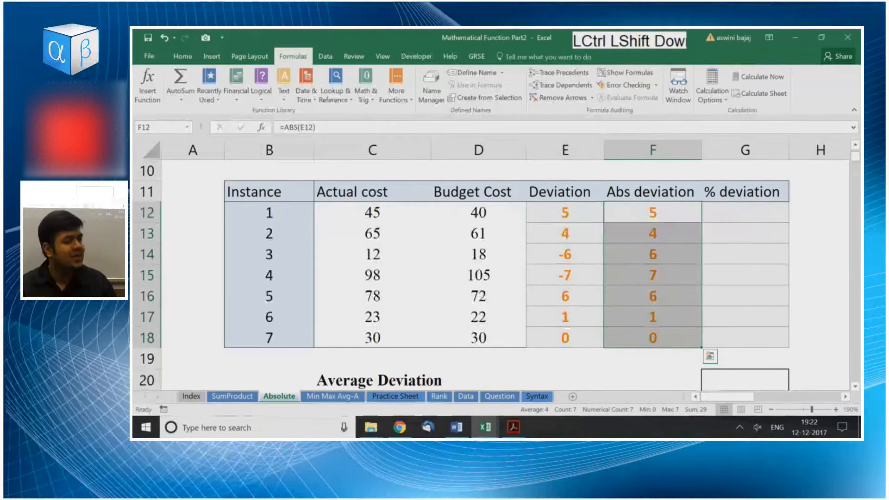
{"action": "key", "text": "Left"}
{"action": "key", "text": "ctrl+shift+Down"}
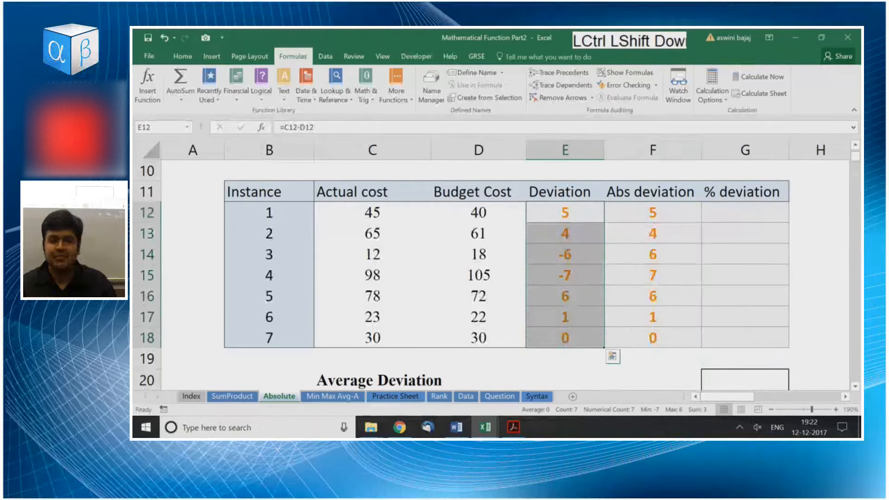
{"action": "key", "text": "Right"}
{"action": "key", "text": "ctrl+shift+Down"}
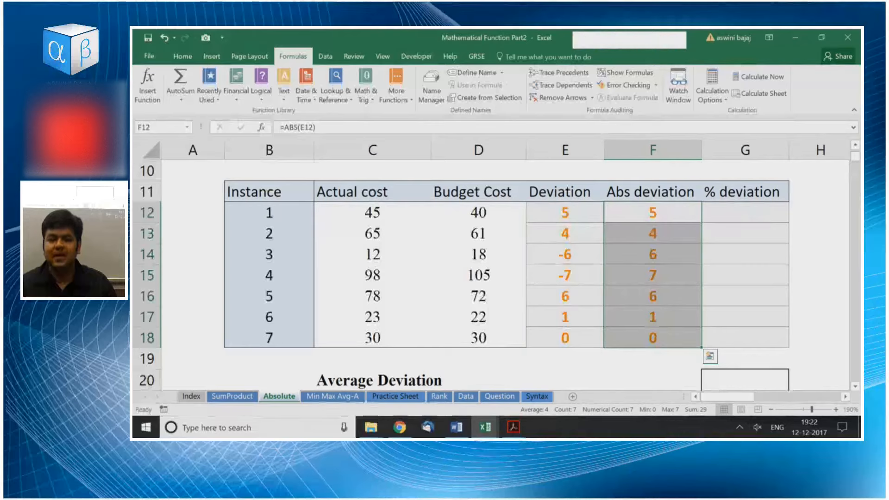
Re-enter the formula =ABS(E12) in F12.
{"action": "key", "text": "Up"}
{"action": "key", "text": "Down"}
{"action": "type", "text": "=abs"}
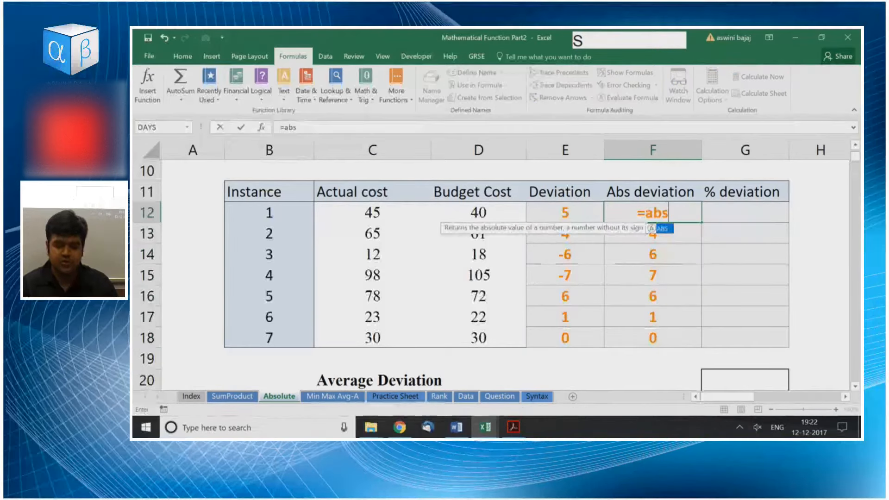
{"action": "key", "text": "Tab"}
{"action": "key", "text": "Left"}
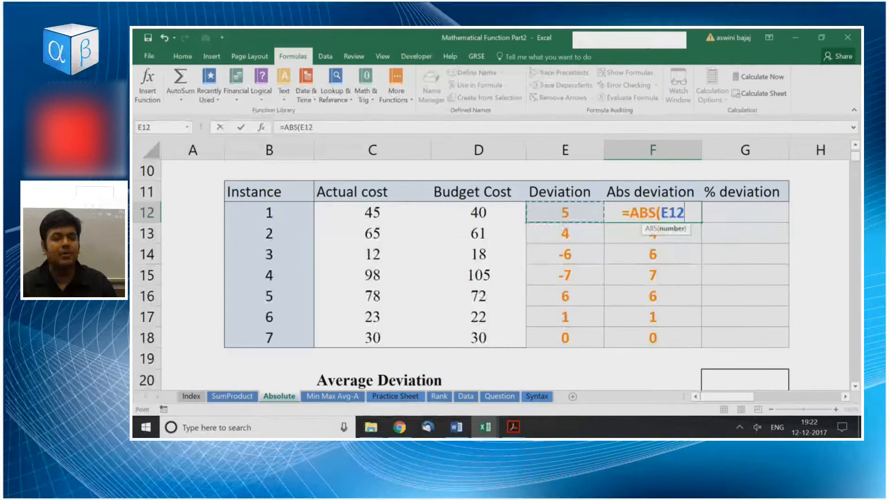
{"action": "key", "text": "Return"}
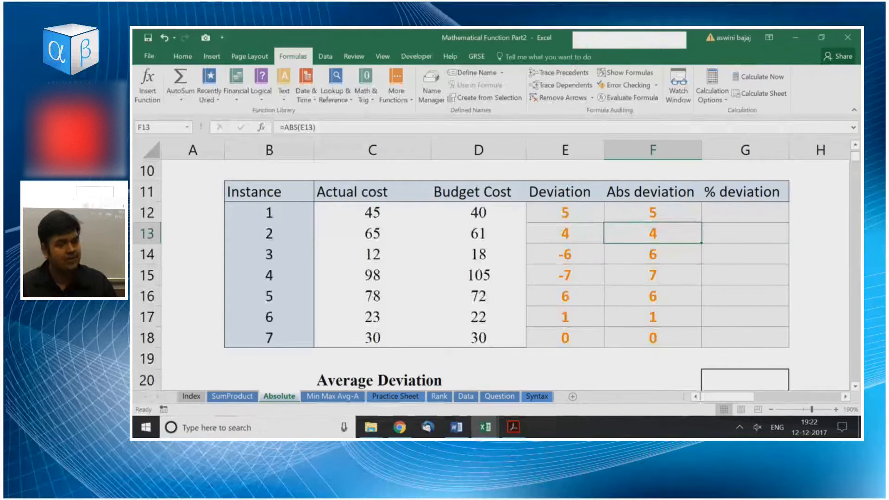
Inspect the subtraction formula in E12 and the ABS formula in F13.
{"action": "key", "text": "Up"}
{"action": "key", "text": "Left"}
{"action": "key", "text": "Left"}
{"action": "key", "text": "Right"}
{"action": "key", "text": "F2"}
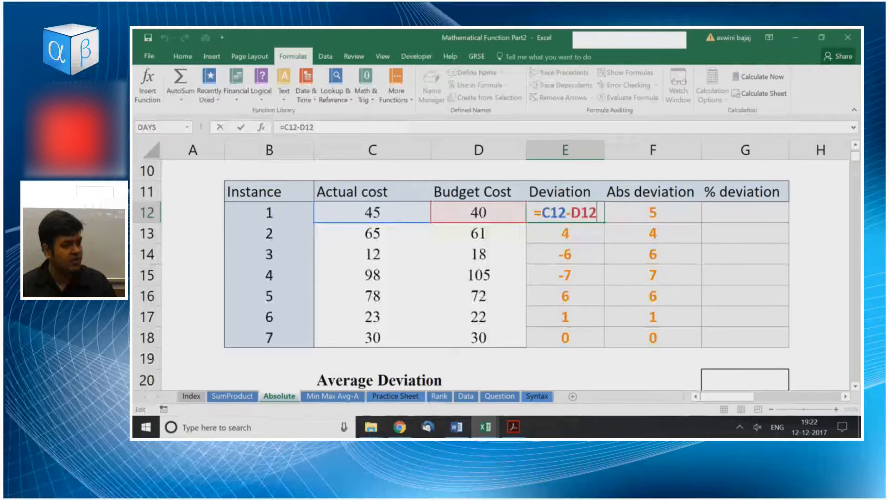
{"action": "key", "text": "Return"}
{"action": "key", "text": "Right"}
{"action": "key", "text": "F2"}
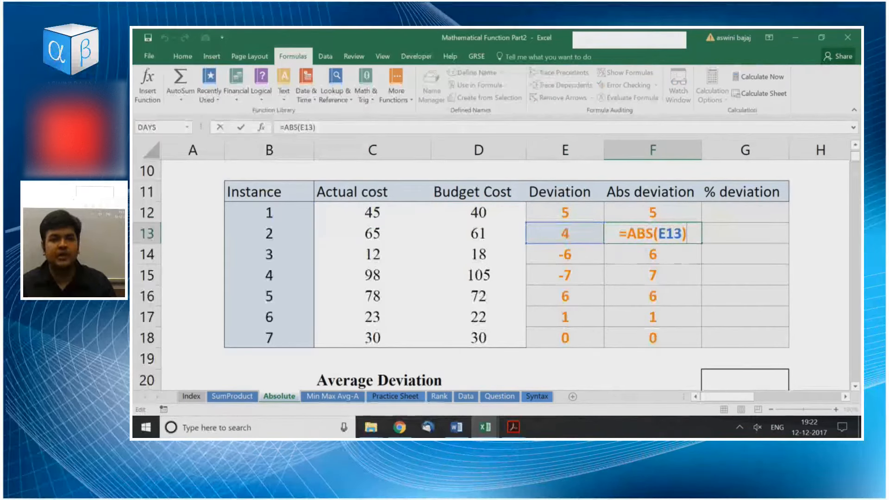
{"action": "key", "text": "KP_Enter"}
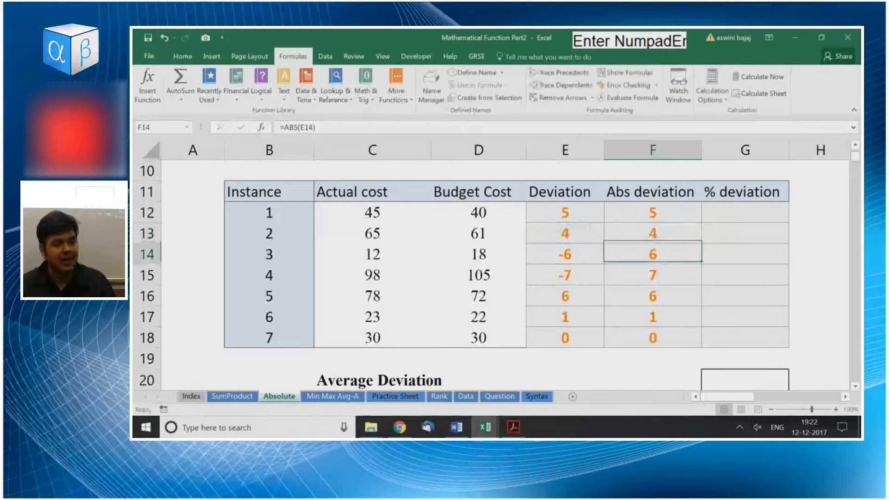
Enter the formula =F12/D12 in G12 to express the absolute deviation relative to the budget cost.
{"action": "key", "text": "Right"}
{"action": "key", "text": "Up"}
{"action": "key", "text": "Up"}
{"action": "type", "text": "="}
{"action": "key", "text": "Left"}
{"action": "type", "text": "/"}
{"action": "key", "text": "Left"}
{"action": "key", "text": "Left"}
{"action": "key", "text": "Left"}
{"action": "key", "text": "Right"}
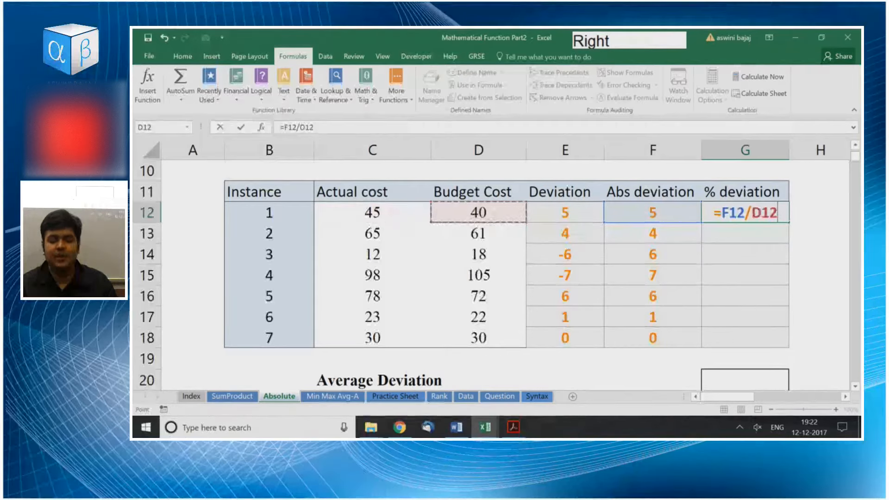
{"action": "key", "text": "Return"}
Fill the % deviation formula down from G12 through G18.
{"action": "key", "text": "Up"}
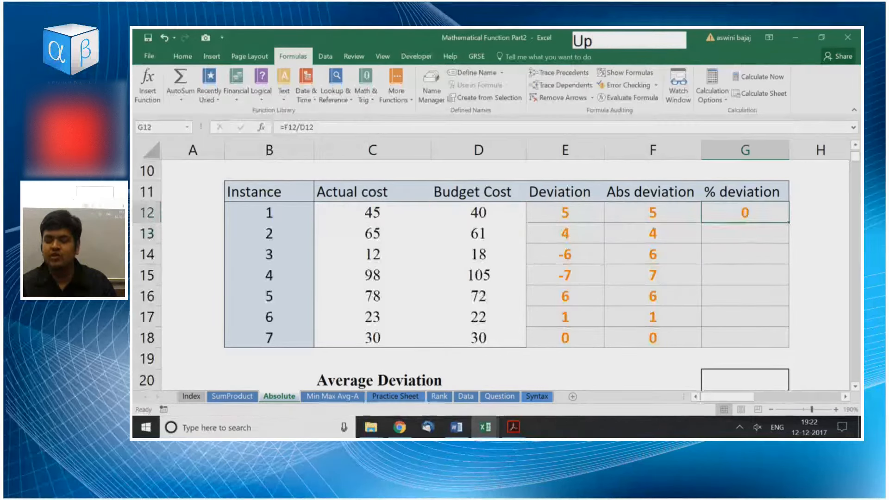
{"action": "key", "text": "shift+Down"}
{"action": "key", "text": "shift+Down"}
{"action": "key", "text": "shift+Down"}
{"action": "key", "text": "shift+Down"}
{"action": "key", "text": "shift+Down"}
{"action": "key", "text": "shift+Down"}
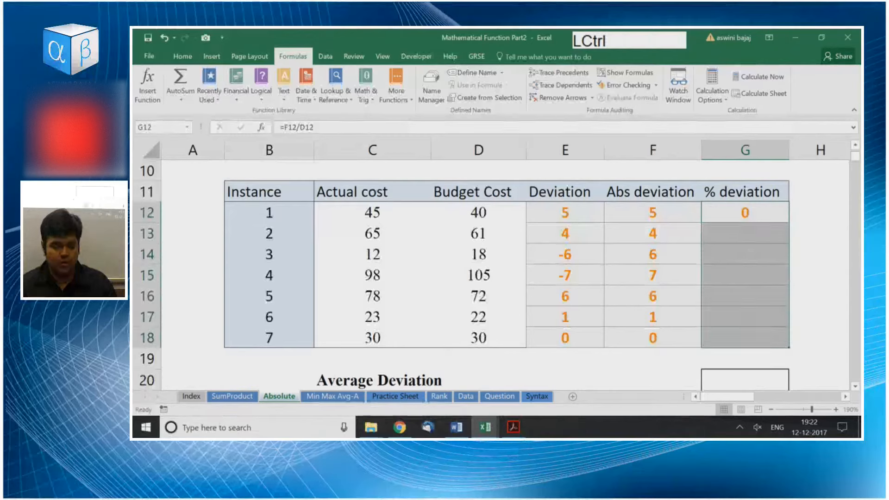
{"action": "key", "text": "ctrl+d"}
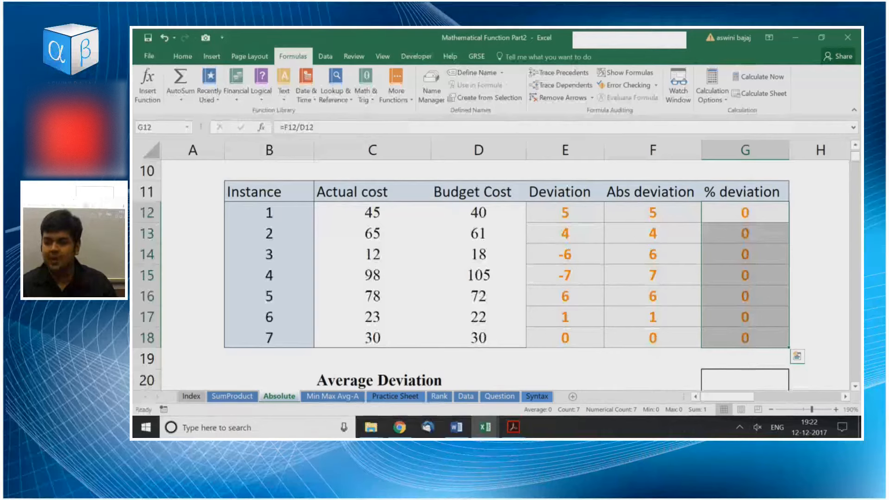
Apply the General number format to the % deviation values in G12:G18.
{"action": "key", "text": "ctrl+shift+grave"}
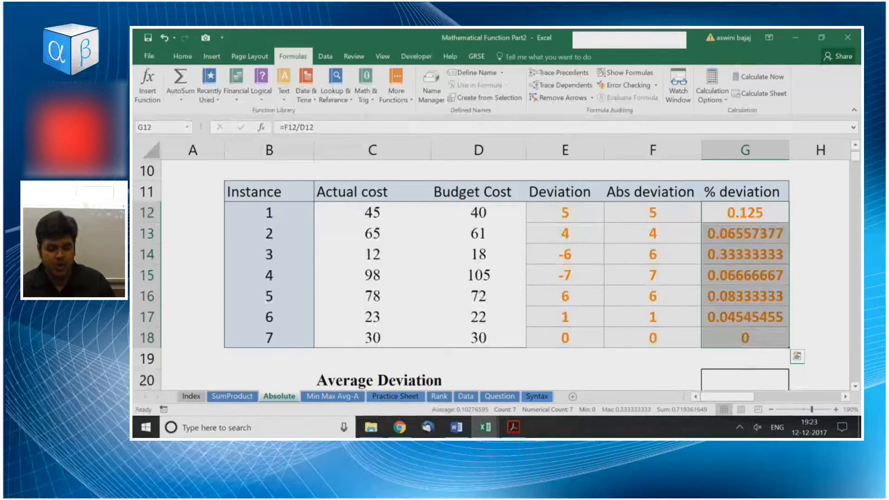
{"action": "type", "text": "2"}
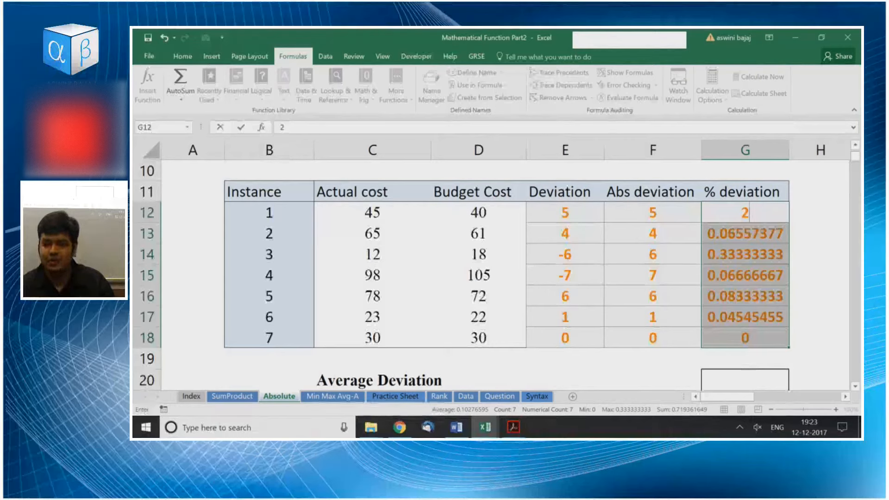
{"action": "key", "text": "Escape"}
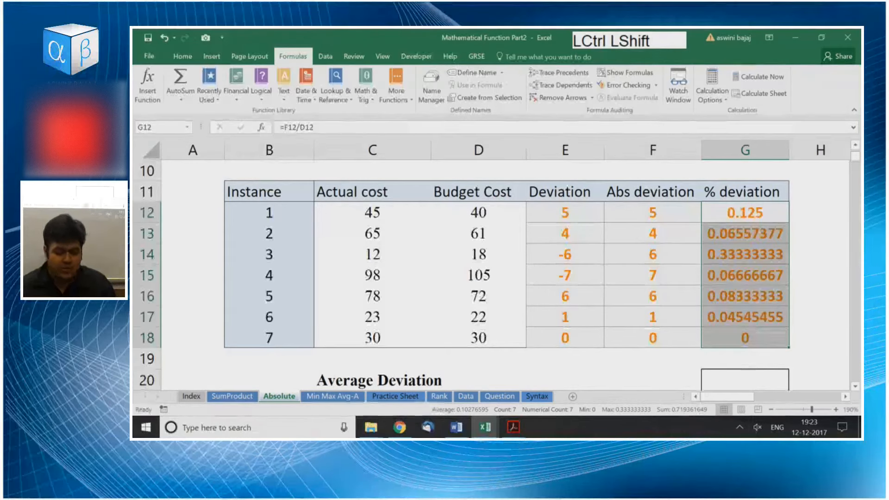
{"action": "key", "text": "ctrl+shift+grave"}
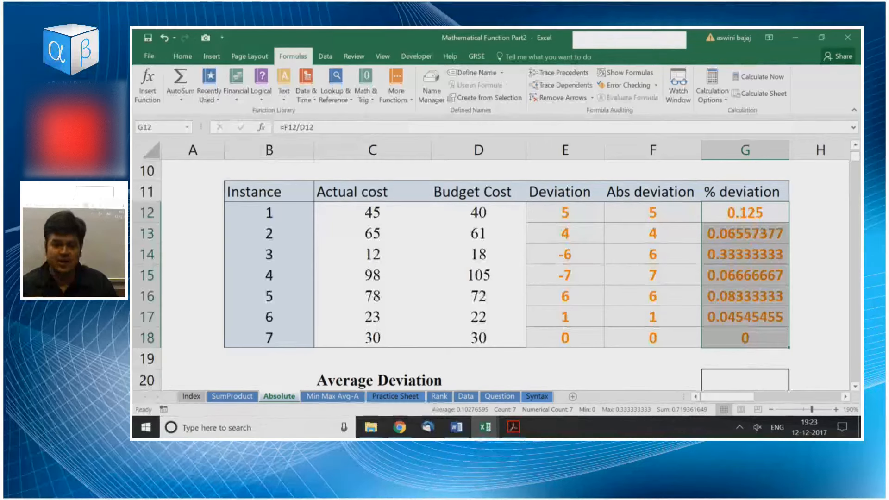
Try the two-decimal number, time, date and rupee currency formats one after another on G12:G18.
{"action": "key", "text": "ctrl+shift+1"}
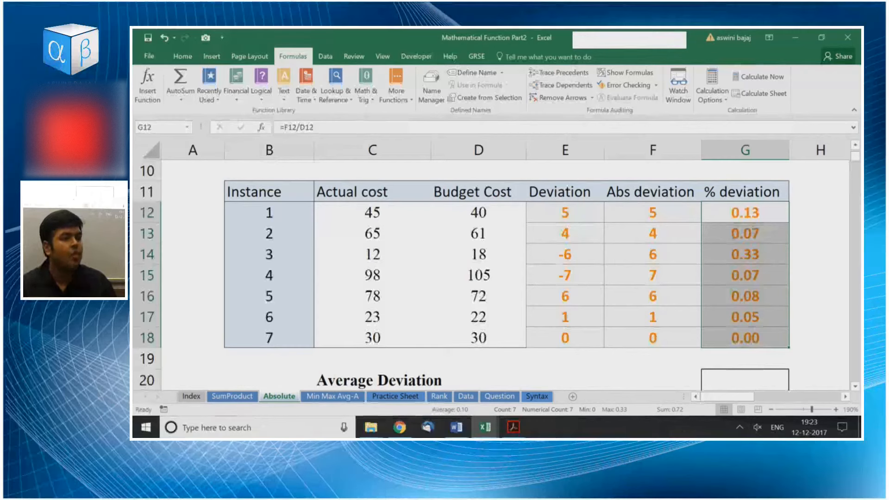
{"action": "key", "text": "ctrl+shift"}
{"action": "key", "text": "ctrl+shift+2"}
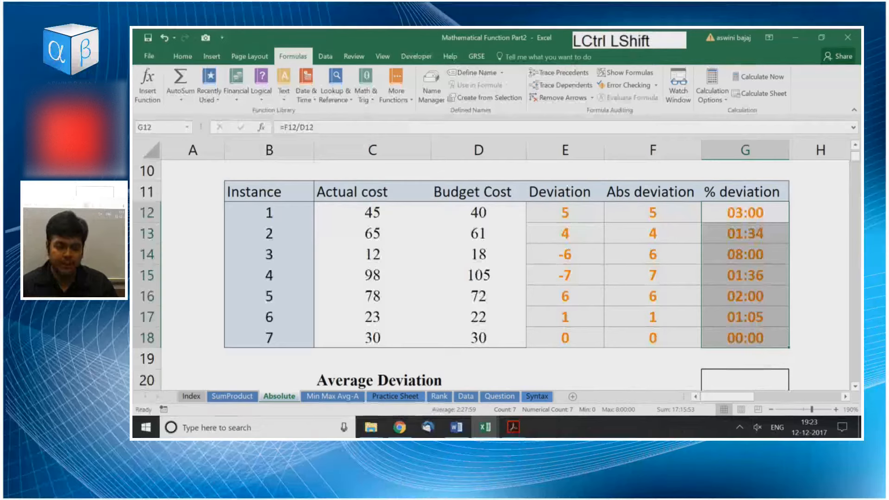
{"action": "key", "text": "ctrl+shift+3"}
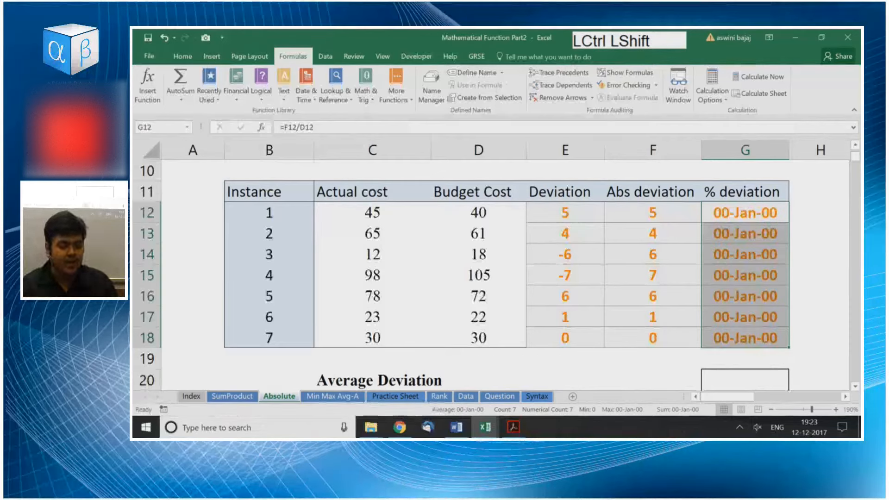
{"action": "key", "text": "ctrl+shift+4"}
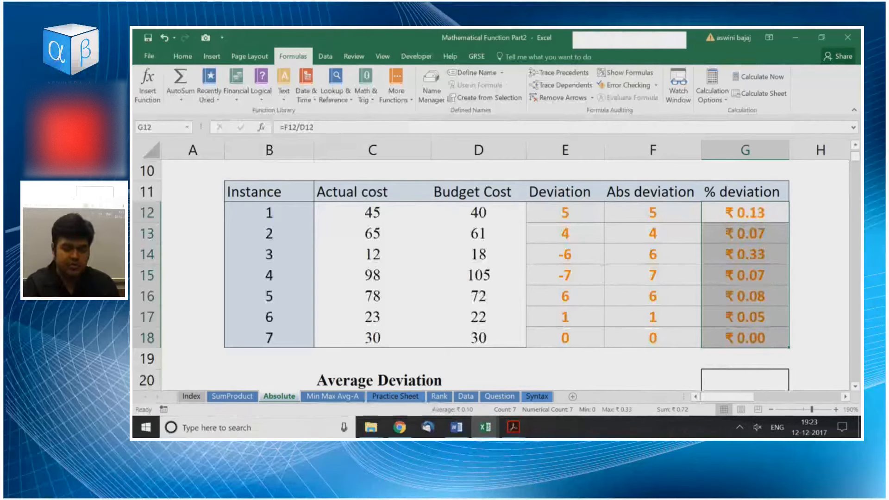
Format the % deviation values in G12:G18 as percentages without decimals.
{"action": "key", "text": "ctrl+shift+5"}
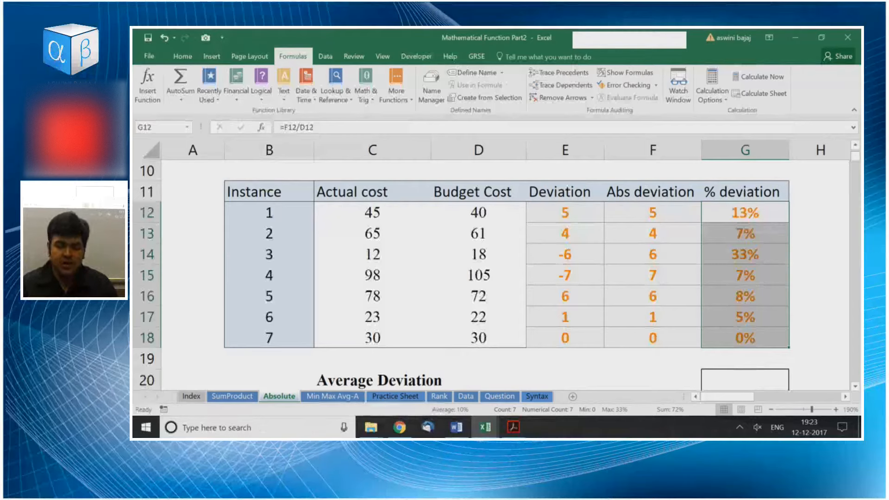
Try the General and two-decimal number formats on the % deviation values in G12:G18 and restore the percentage format.
{"action": "key", "text": "ctrl+shift+grave"}
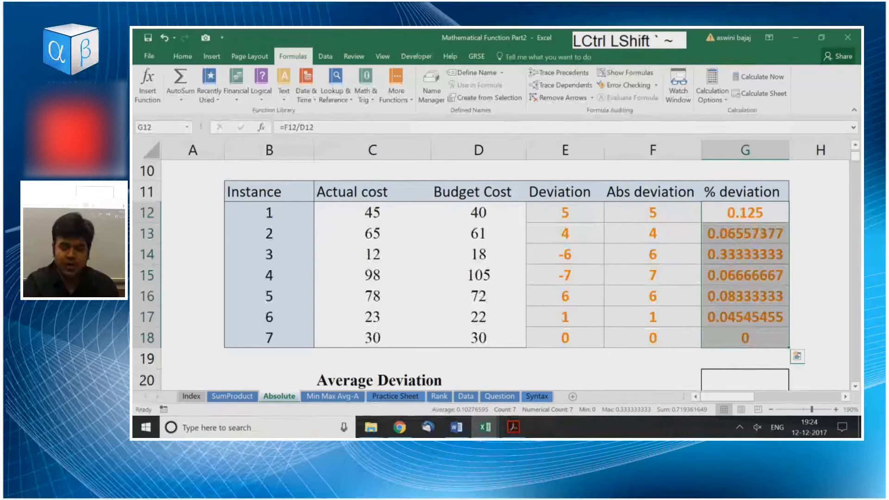
{"action": "key", "text": "ctrl+shift+1"}
{"action": "key", "text": "ctrl+shift+5"}
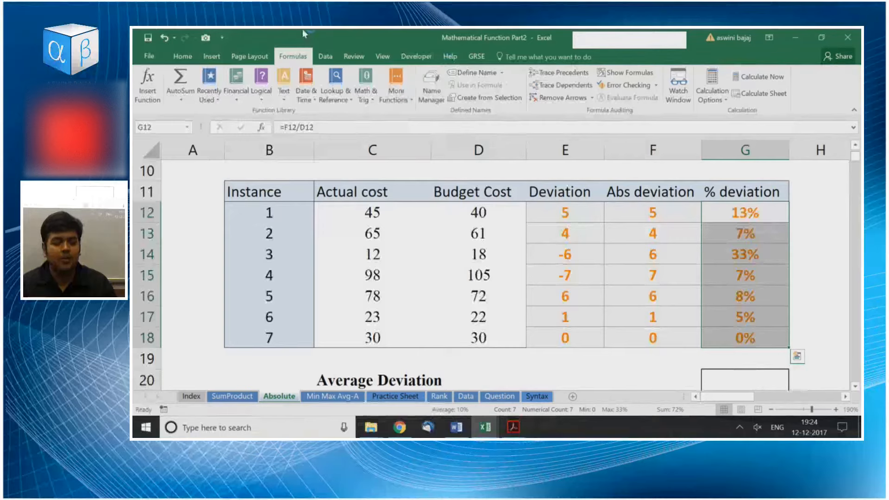
{"action": "left_click", "coordinate": [183, 56]}
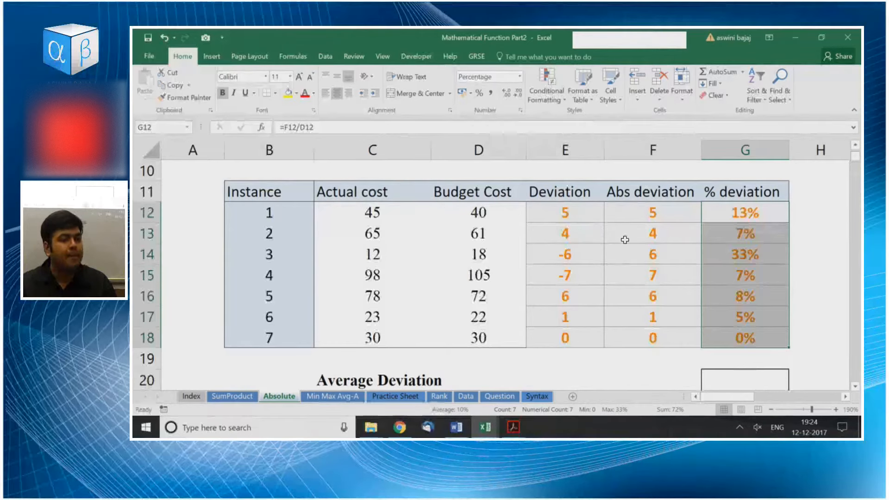
Calculate the average deviation in G20 with an AVERAGE formula over the % deviation values in G12:G18.
{"action": "left_click", "coordinate": [745, 374]}
{"action": "type", "text": "=av"}
{"action": "key", "text": "Tab"}
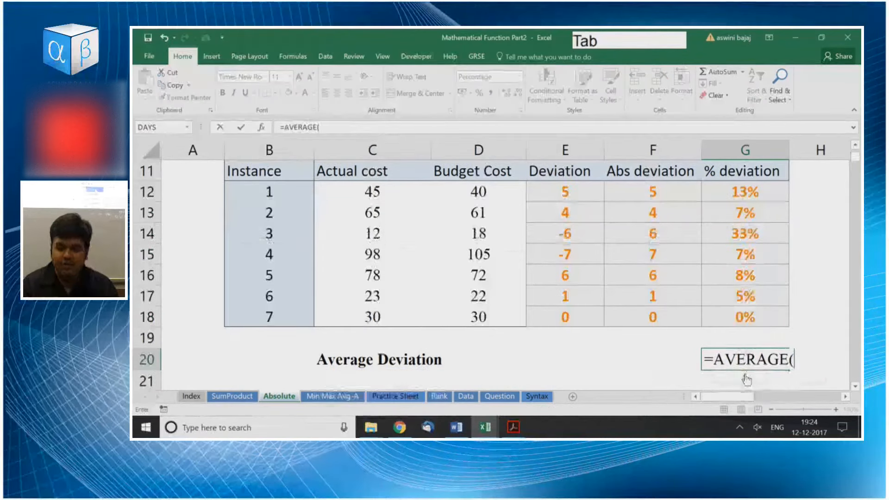
{"action": "key", "text": "Up"}
{"action": "key", "text": "Up"}
{"action": "key", "text": "Up"}
{"action": "key", "text": "Down"}
Examine the Deviation formula of the first instance in E12 and the cells it refers to.
{"action": "key", "text": "Up"}
{"action": "key", "text": "ctrl+shift+Up"}
{"action": "key", "text": "shift+Down"}
{"action": "key", "text": "Return"}
{"action": "key", "text": "Up"}
{"action": "key", "text": "Up"}
{"action": "key", "text": "Up"}
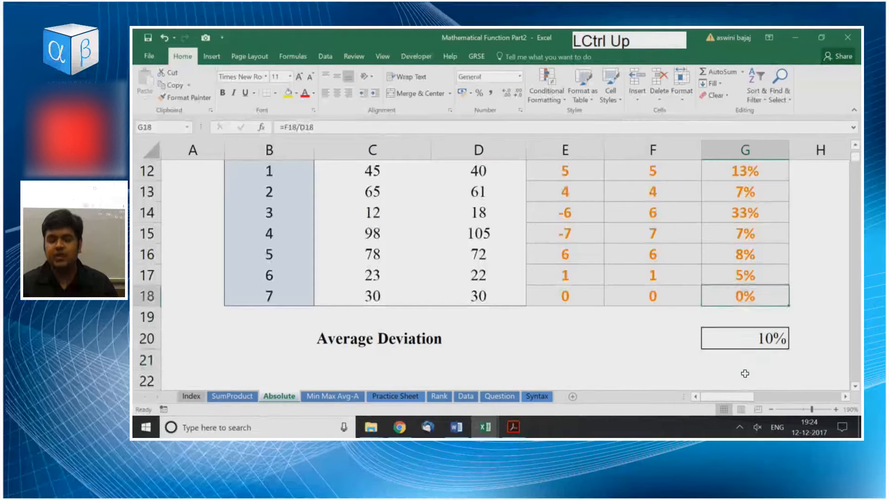
{"action": "key", "text": "ctrl+Up"}
{"action": "key", "text": "ctrl+Down"}
{"action": "key", "text": "Up"}
{"action": "key", "text": "Up"}
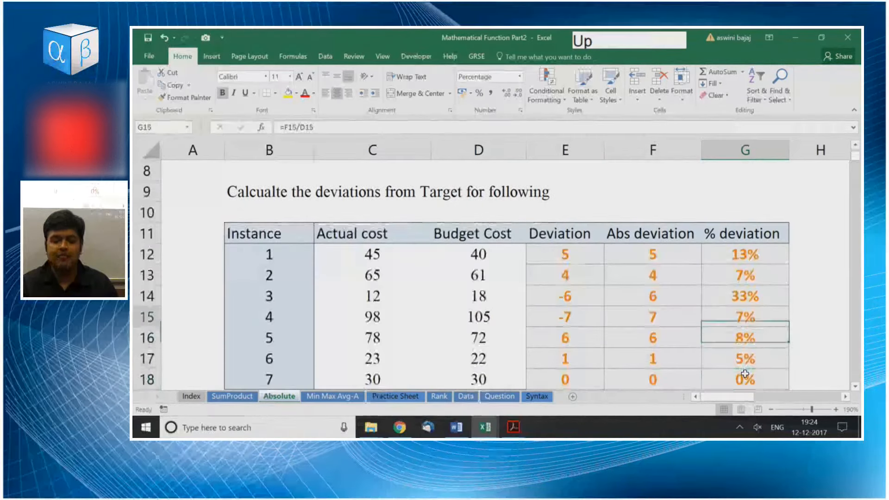
{"action": "key", "text": "Up"}
{"action": "key", "text": "Up"}
{"action": "key", "text": "Up"}
{"action": "key", "text": "Left"}
{"action": "key", "text": "Left"}
Examine the ABS formula in F12 and the % deviation formula in G12, leaving both unedited.
{"action": "key", "text": "Up"}
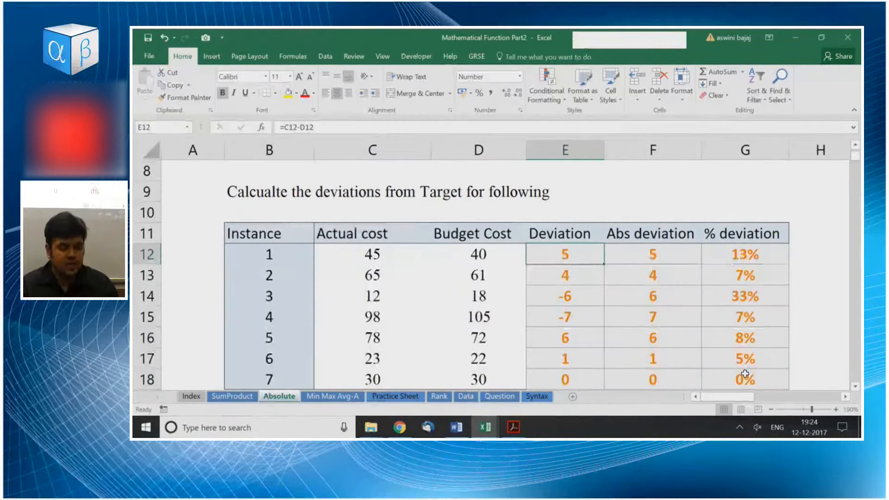
{"action": "key", "text": "F2"}
{"action": "key", "text": "Return"}
{"action": "key", "text": "Up"}
{"action": "key", "text": "Right"}
{"action": "key", "text": "F2"}
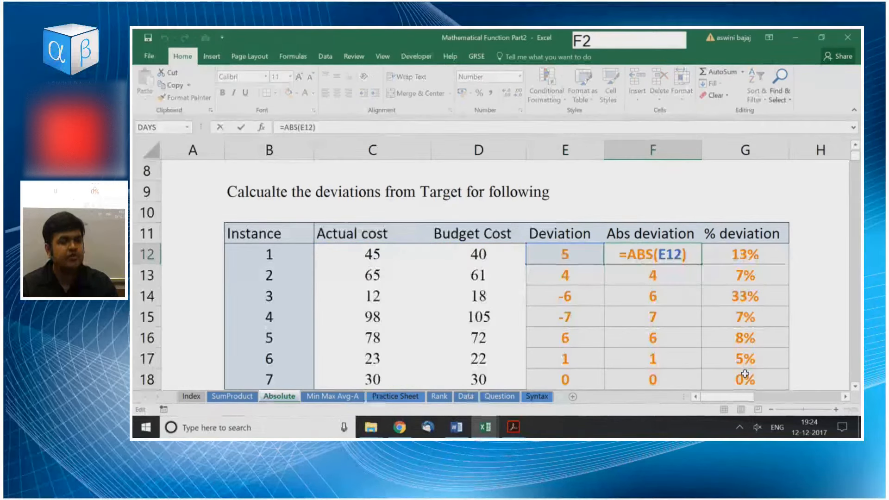
{"action": "key", "text": "Return"}
{"action": "key", "text": "Up"}
{"action": "key", "text": "Right"}
{"action": "key", "text": "F2"}
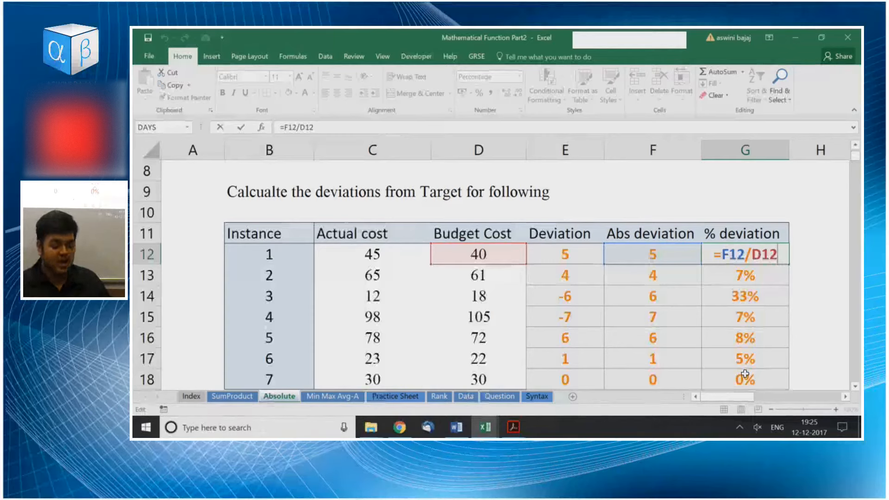
{"action": "key", "text": "ctrl+shift+grave"}
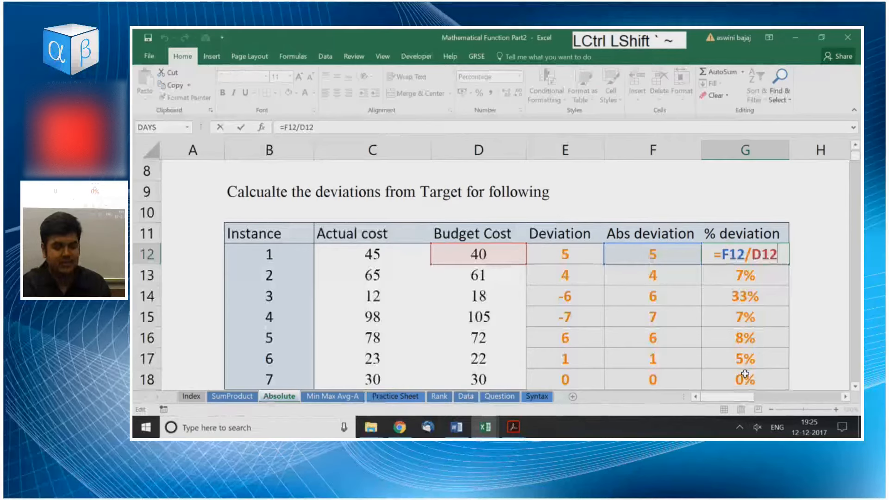
{"action": "key", "text": "Escape"}
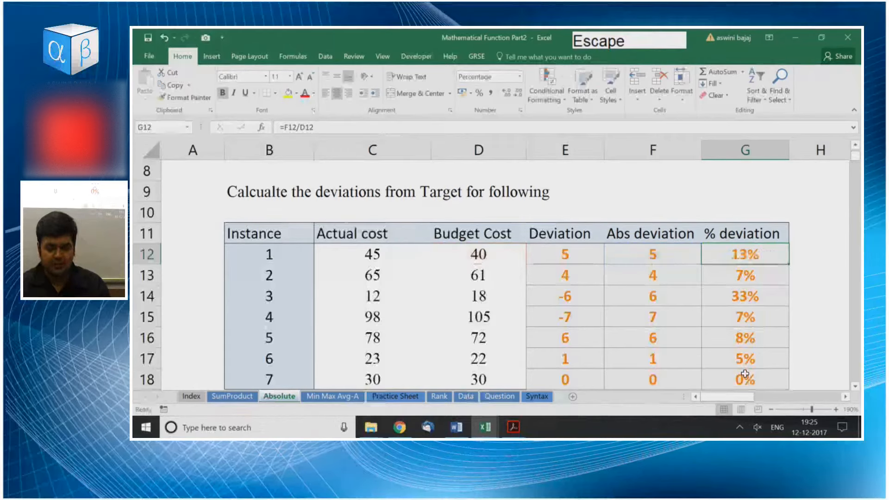
Cycle G12:G18 through the General, two-decimal number, time, date and currency formats, ending on percentage without decimals.
{"action": "key", "text": "ctrl+shift+Down"}
{"action": "key", "text": "ctrl+shift+grave"}
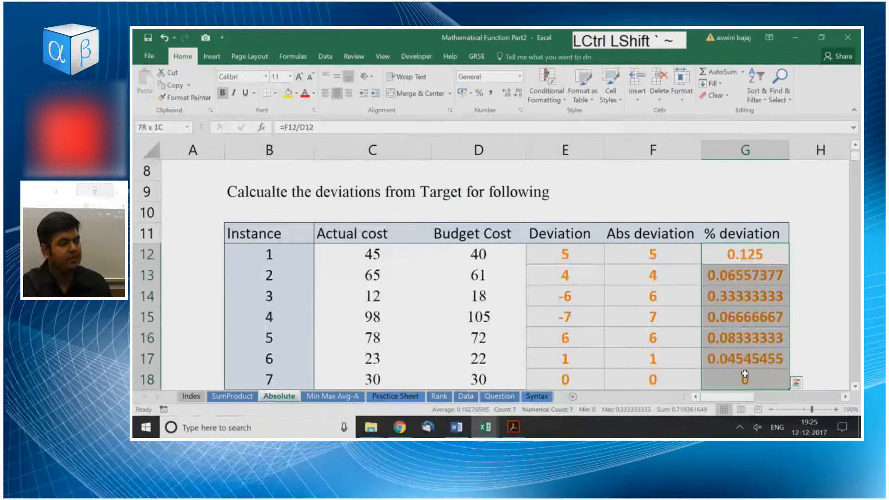
{"action": "key", "text": "ctrl+shift+1"}
{"action": "key", "text": "ctrl+shift+2"}
{"action": "key", "text": "ctrl+shift+3"}
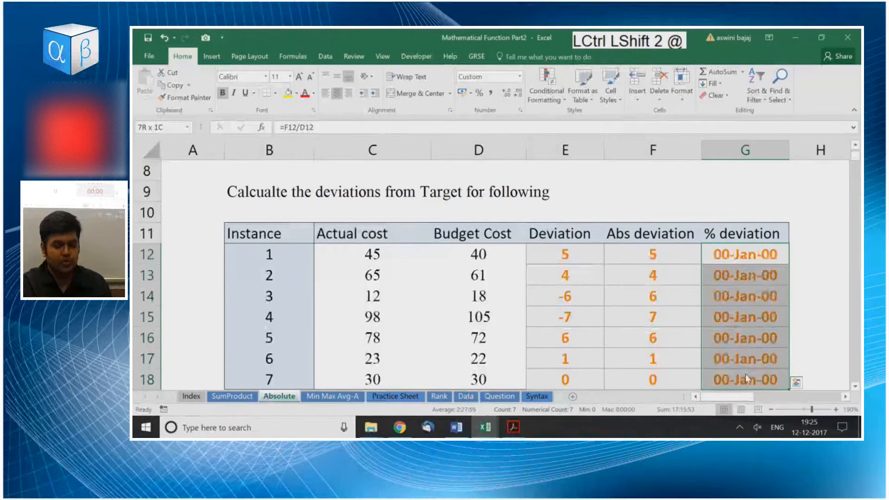
{"action": "key", "text": "ctrl+shift+4"}
{"action": "key", "text": "ctrl+shift+5"}
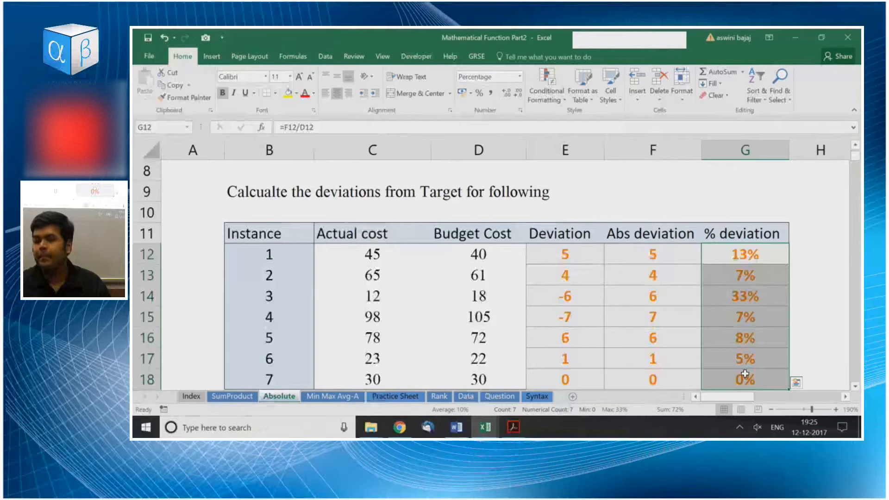
Open the % deviation formula in G12 again to view its cell references.
{"action": "key", "text": "Left"}
{"action": "key", "text": "Right"}
{"action": "key", "text": "F2"}
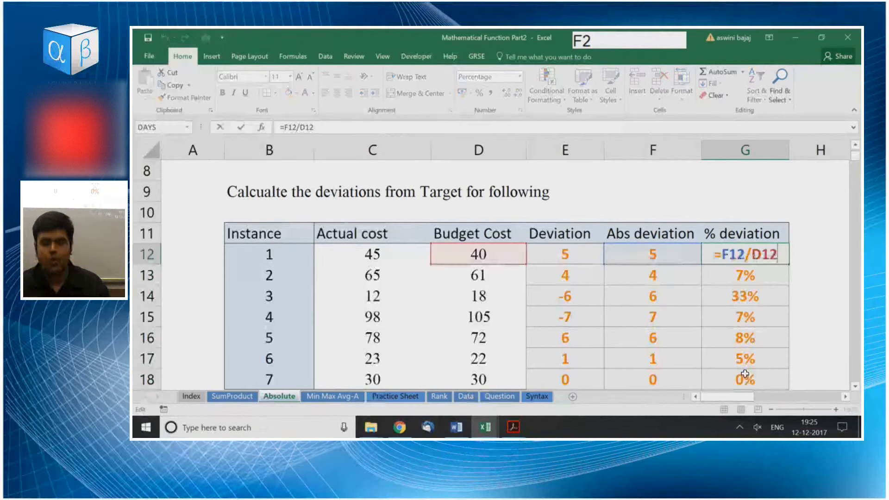
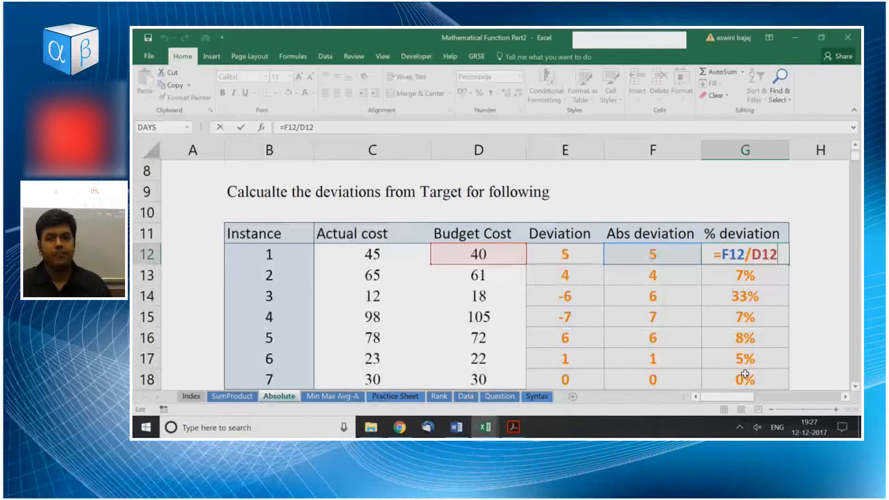
Close the G12 formula unedited and select G19 up to G12 to view the summary of the % deviation values.
{"action": "key", "text": "Down"}
{"action": "key", "text": "Escape"}
{"action": "key", "text": "Down"}
{"action": "key", "text": "Down"}
{"action": "key", "text": "Down"}
{"action": "key", "text": "Down"}
{"action": "key", "text": "Down"}
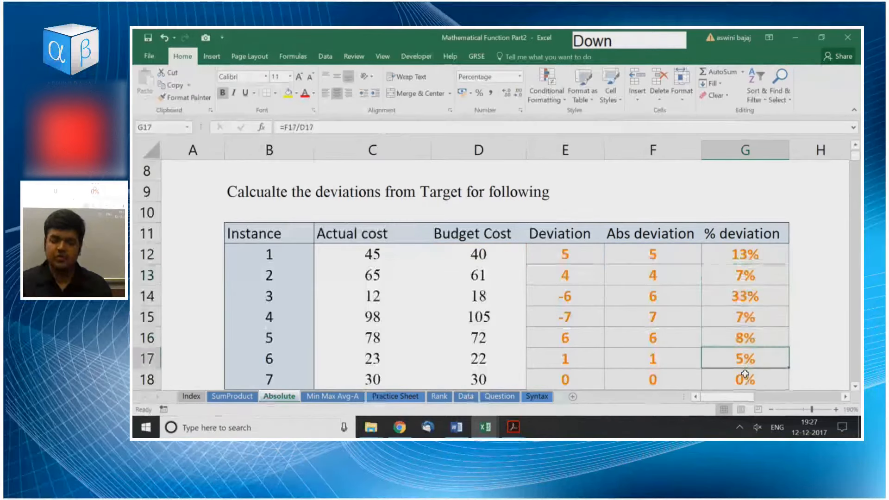
{"action": "key", "text": "Down"}
{"action": "key", "text": "Down"}
{"action": "key", "text": "ctrl+shift+Up"}
{"action": "key", "text": "ctrl+shift+Up"}
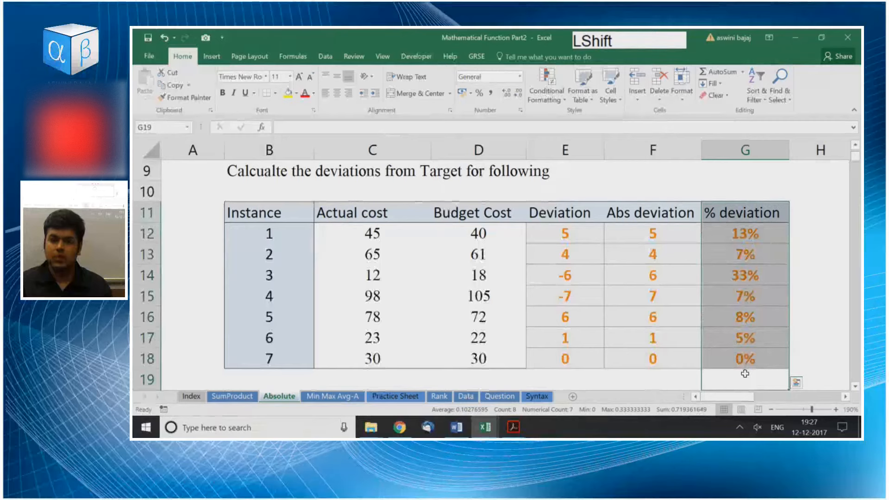
{"action": "key", "text": "shift+Down"}
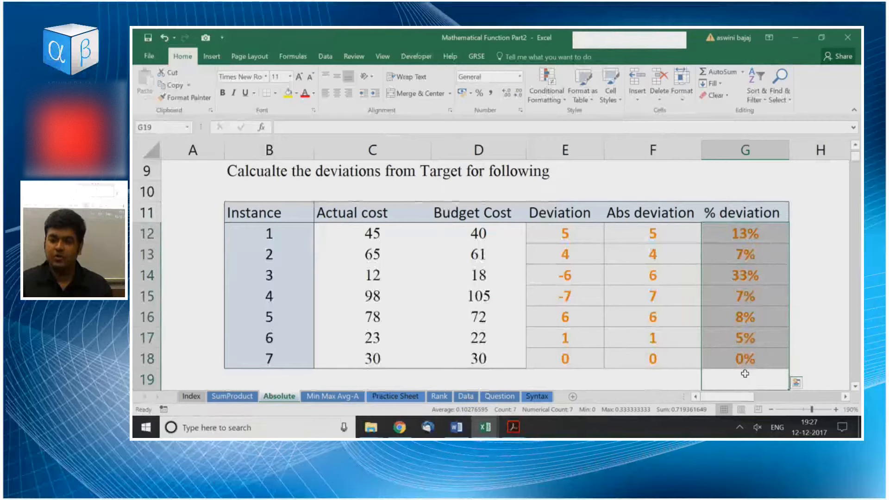
{"action": "key", "text": "ctrl+shift+Up"}
{"action": "key", "text": "shift+Down"}
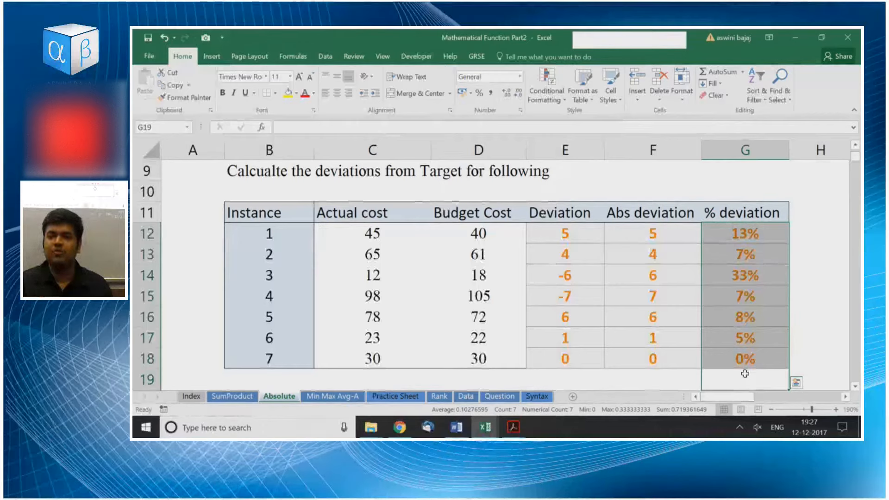
Examine the Deviation formula in E12 and the actual and budget cost cells it refers to.
{"action": "key", "text": "Left"}
{"action": "key", "text": "Up"}
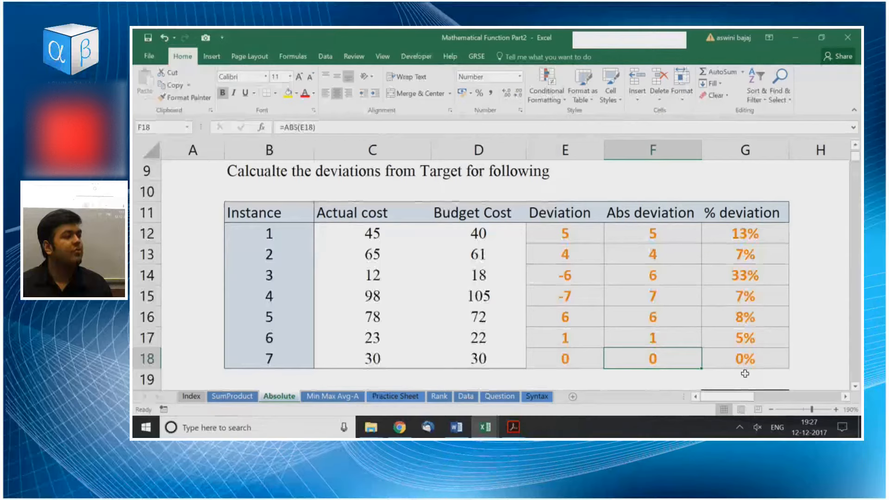
{"action": "key", "text": "ctrl+Up"}
{"action": "key", "text": "ctrl+Left"}
{"action": "key", "text": "Right"}
{"action": "key", "text": "Left"}
{"action": "key", "text": "Right"}
{"action": "key", "text": "Right"}
{"action": "key", "text": "Right"}
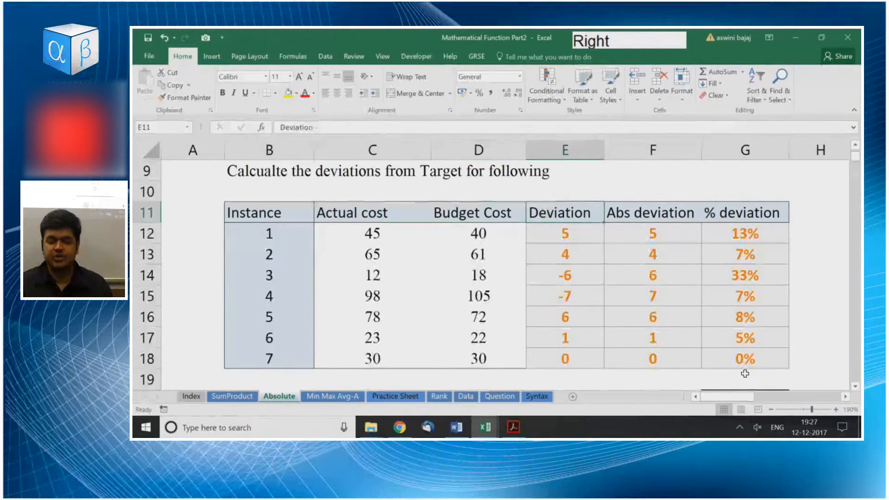
{"action": "key", "text": "Down"}
{"action": "key", "text": "F2"}
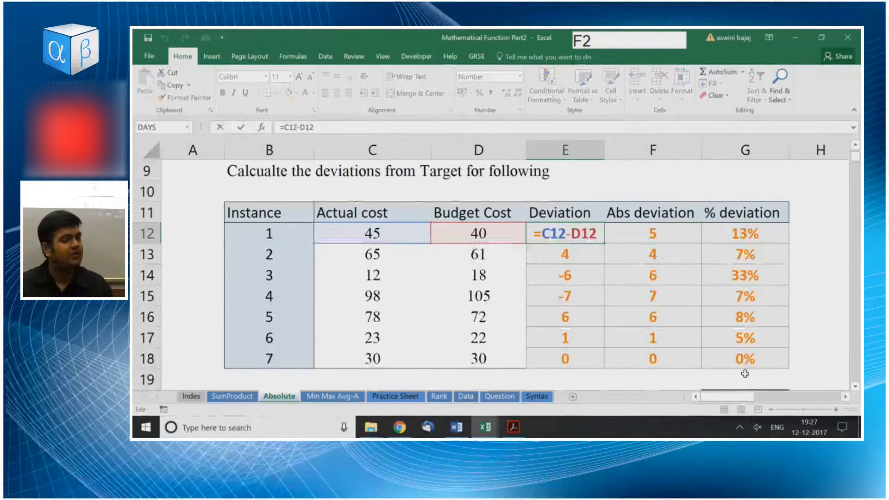
Examine the ABS formula in F14 and the % deviation formula in G14, leaving both unedited.
{"action": "key", "text": "Down"}
{"action": "key", "text": "Right"}
{"action": "key", "text": "Down"}
{"action": "key", "text": "F2"}
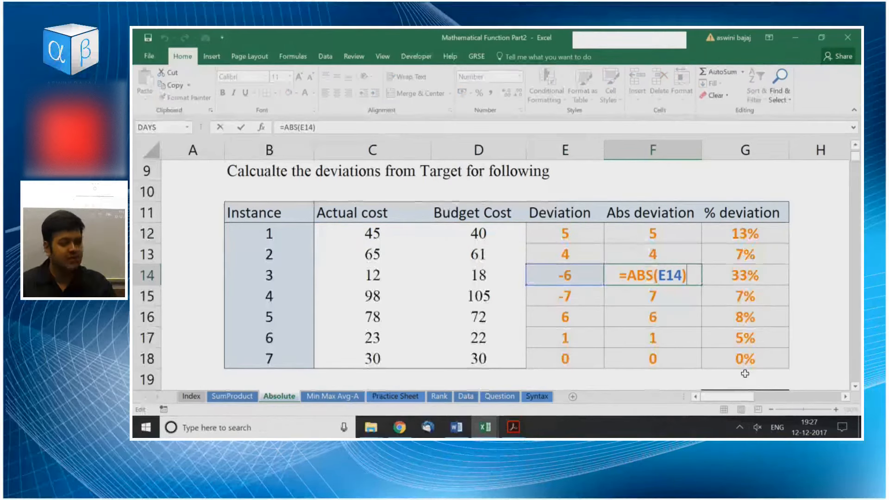
{"action": "key", "text": "Return"}
{"action": "key", "text": "Up"}
{"action": "key", "text": "Right"}
{"action": "key", "text": "F2"}
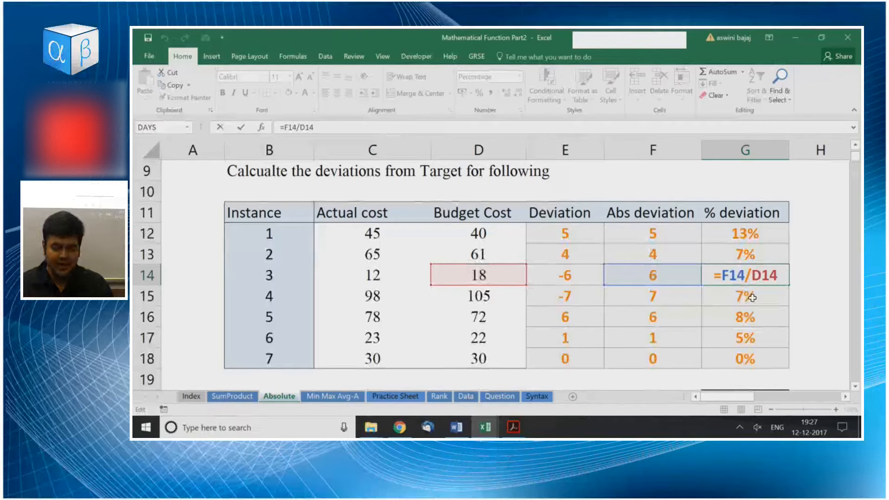
{"action": "key", "text": "Return"}
Cycle G14 through the number, time, date, scientific and currency formats, ending on percentage without decimals.
{"action": "key", "text": "Up"}
{"action": "key", "text": "ctrl+shift+1"}
{"action": "key", "text": "ctrl+shift+2"}
{"action": "key", "text": "ctrl+shift+3"}
{"action": "key", "text": "ctrl+shift+5"}
{"action": "key", "text": "ctrl+shift+1"}
{"action": "key", "text": "ctrl+shift+5"}
{"action": "key", "text": "ctrl+shift+1"}
{"action": "key", "text": "ctrl+shift+2"}
{"action": "key", "text": "ctrl+shift+6"}
{"action": "key", "text": "ctrl+shift+5"}
{"action": "key", "text": "ctrl+shift+4"}
{"action": "key", "text": "ctrl+shift+5"}
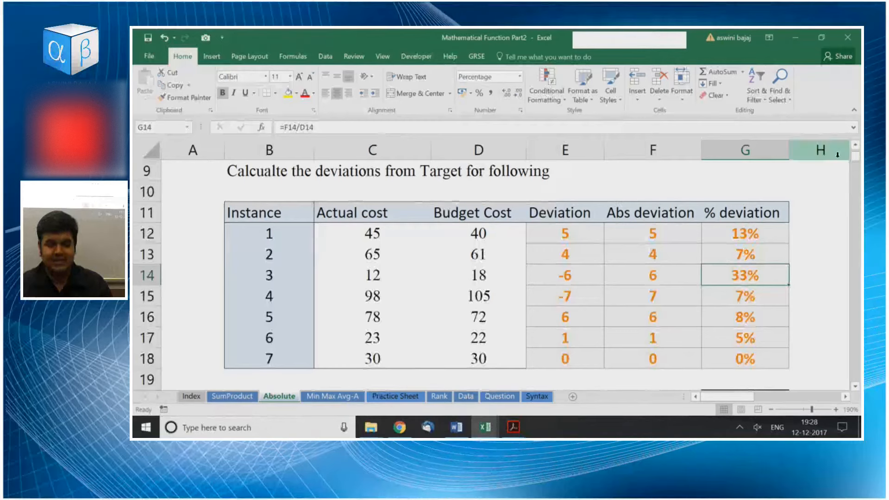
Narrow column G until its values no longer fit, AutoFit it to its contents and narrow it slightly again.
{"action": "left_click_drag", "start_coordinate": [789, 149], "coordinate": [725, 148]}
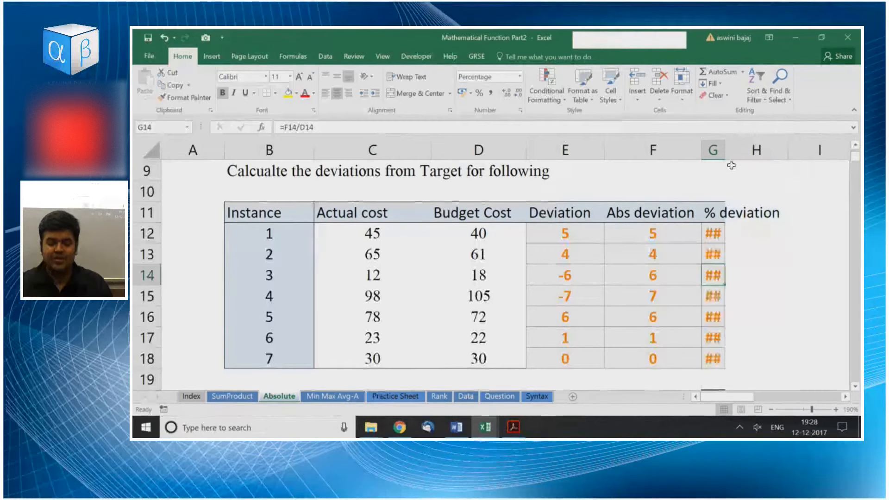
{"action": "double_click", "coordinate": [724, 149]}
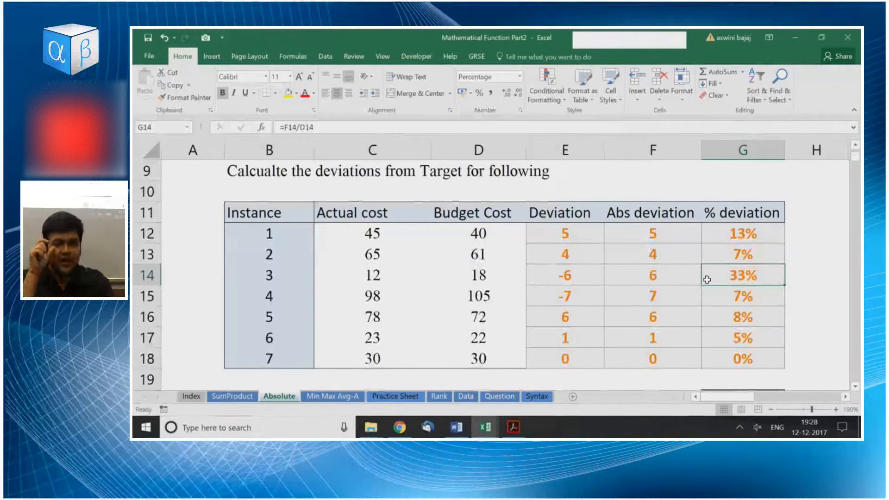
{"action": "left_click_drag", "start_coordinate": [784, 154], "coordinate": [765, 157]}
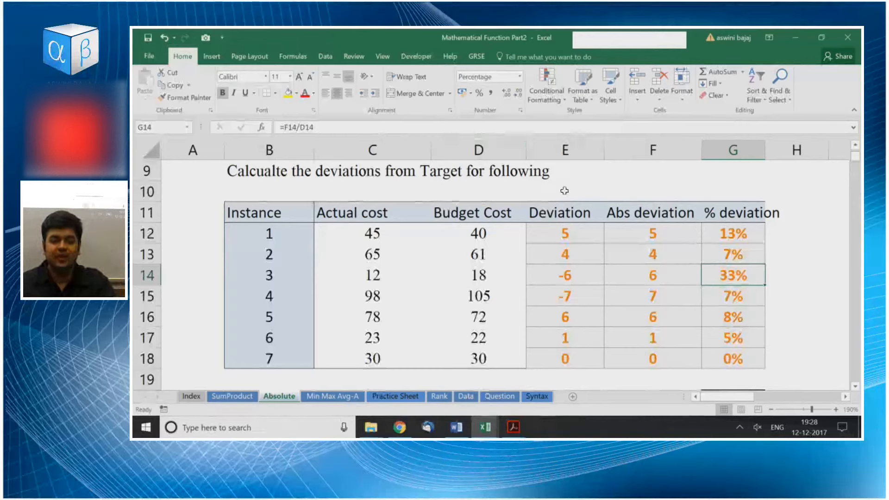
Try several widths and AutoFit on columns B to G, finishing with one equal width that fits the whole table.
{"action": "left_click", "coordinate": [289, 143]}
{"action": "left_click_drag", "start_coordinate": [289, 143], "coordinate": [748, 138]}
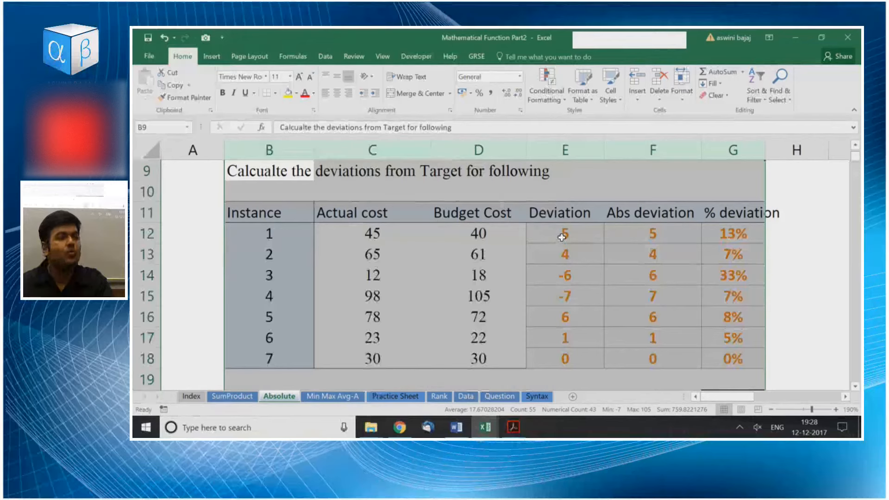
{"action": "left_click_drag", "start_coordinate": [603, 143], "coordinate": [597, 143]}
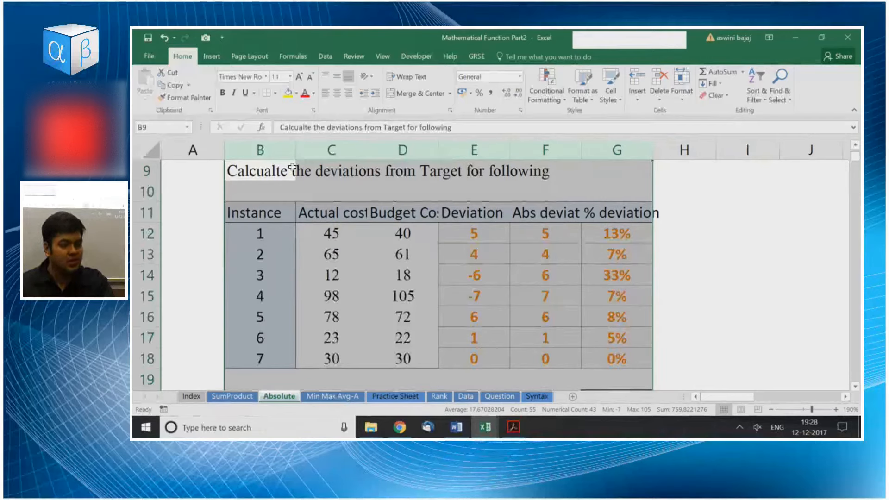
{"action": "left_click_drag", "start_coordinate": [278, 149], "coordinate": [589, 145]}
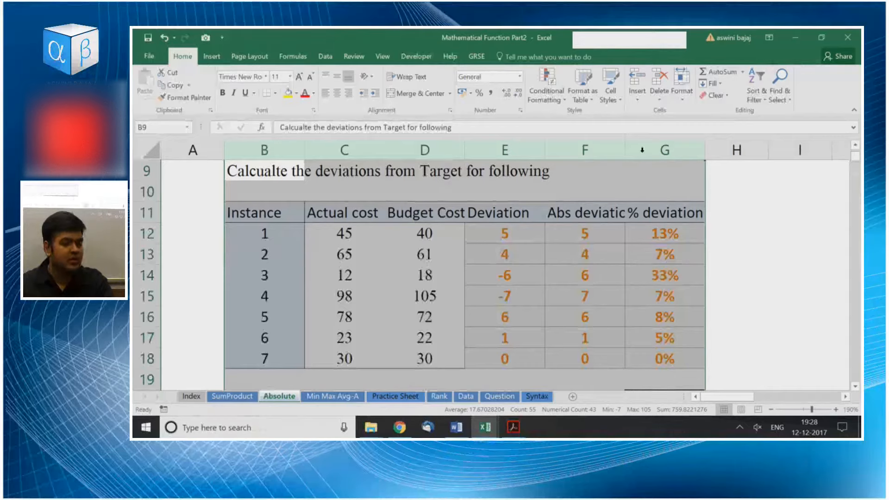
{"action": "left_click_drag", "start_coordinate": [683, 146], "coordinate": [683, 147]}
{"action": "left_click_drag", "start_coordinate": [651, 146], "coordinate": [644, 146]}
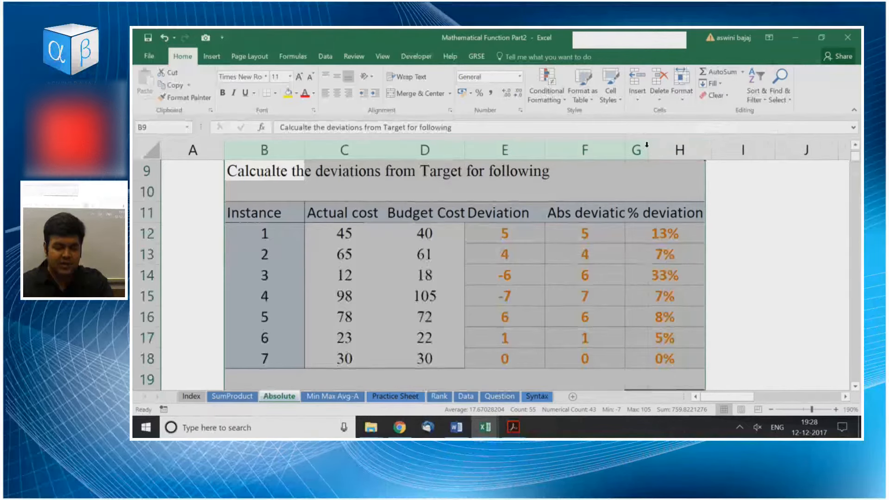
{"action": "double_click", "coordinate": [364, 148]}
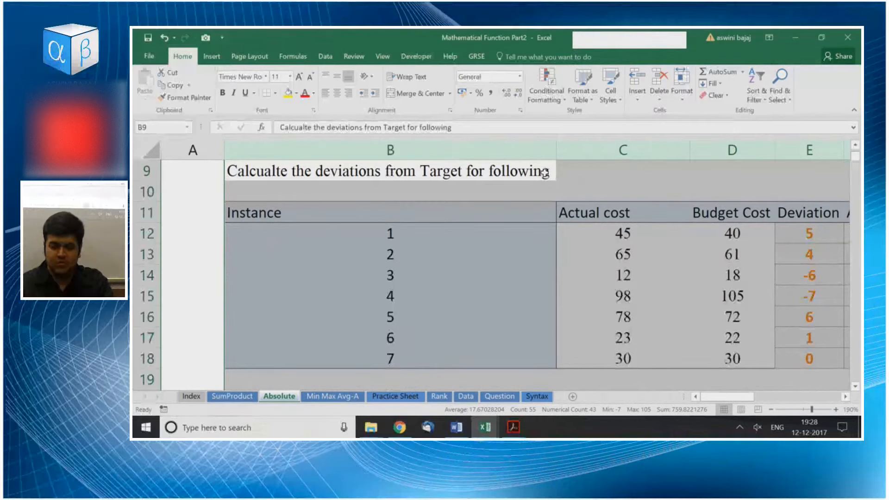
{"action": "left_click_drag", "start_coordinate": [557, 148], "coordinate": [365, 174]}
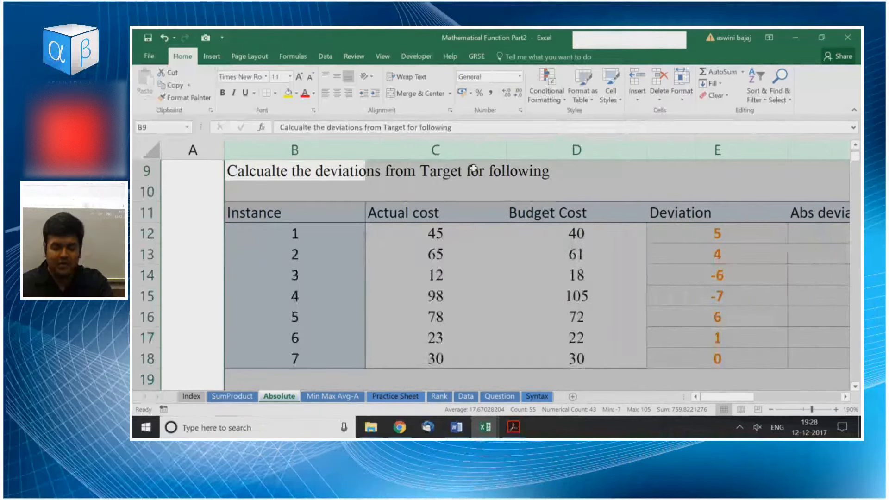
{"action": "left_click_drag", "start_coordinate": [508, 148], "coordinate": [450, 151]}
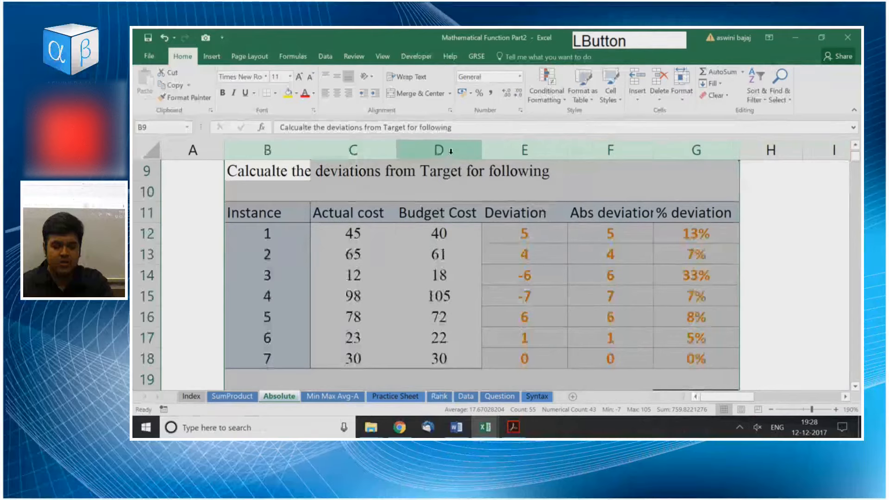
{"action": "left_click", "coordinate": [643, 272]}
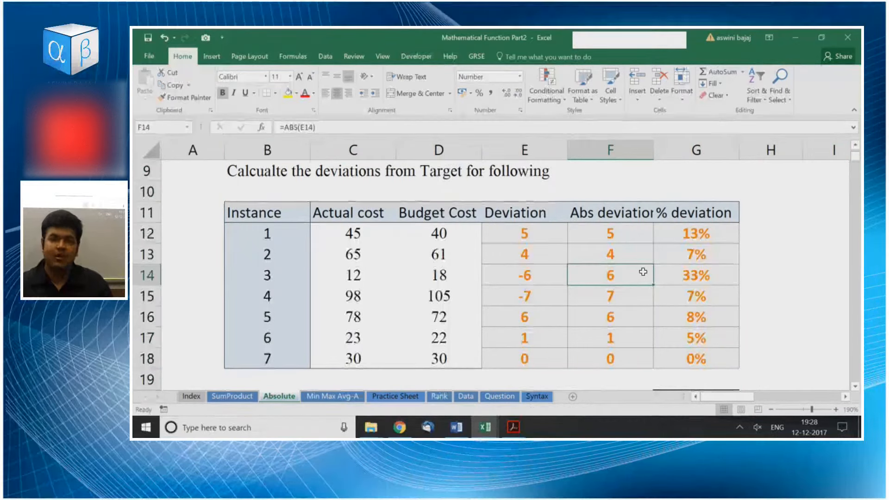
Switch to the Min Max Avg-A worksheet.
{"action": "key", "text": "ctrl+Page_Down"}
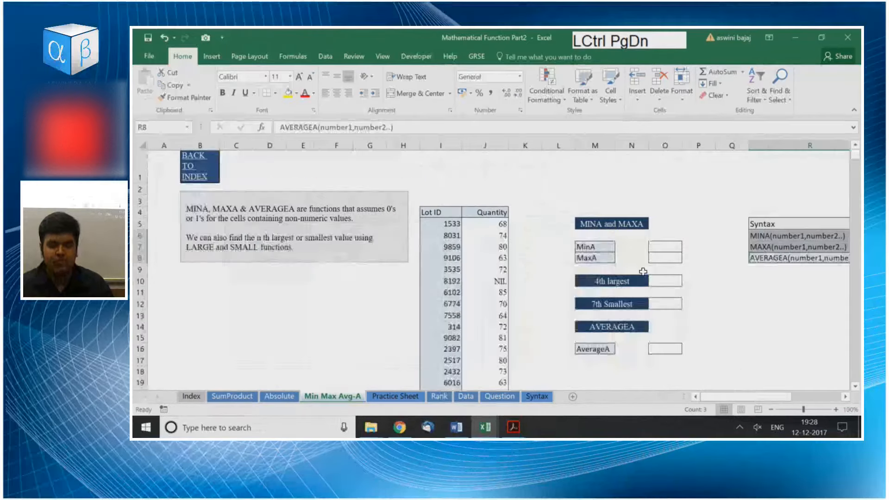
{"action": "scroll", "coordinate": [581, 254], "scroll_direction": "up", "scroll_amount": 3}
{"action": "scroll", "coordinate": [490, 267], "scroll_direction": "up", "scroll_amount": 3}
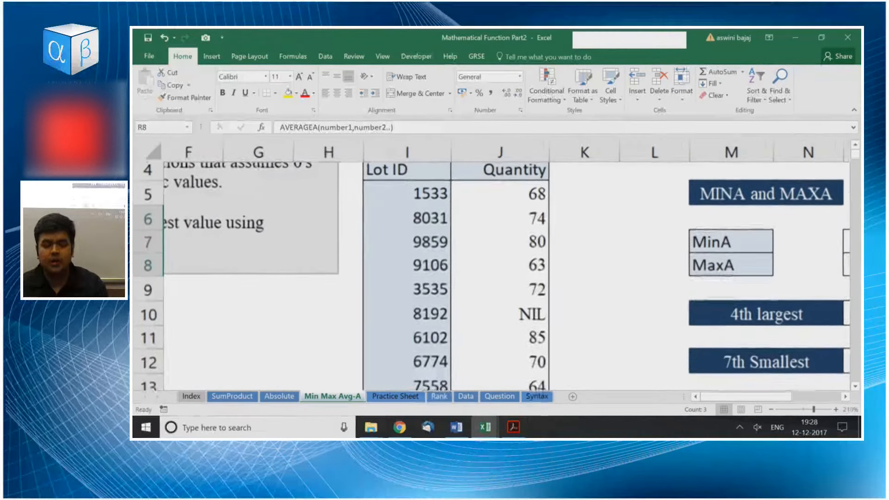
Look over the MINA, MAXA and AVERAGEA syntax list, the exercise headings and the Lot ID table.
{"action": "key", "text": "Up"}
{"action": "key", "text": "Up"}
{"action": "key", "text": "Up"}
{"action": "key", "text": "Up"}
{"action": "key", "text": "Up"}
{"action": "key", "text": "Left"}
{"action": "key", "text": "Left"}
{"action": "key", "text": "Left"}
{"action": "key", "text": "Left"}
{"action": "key", "text": "Left"}
{"action": "key", "text": "Left"}
{"action": "key", "text": "Left"}
{"action": "key", "text": "Left"}
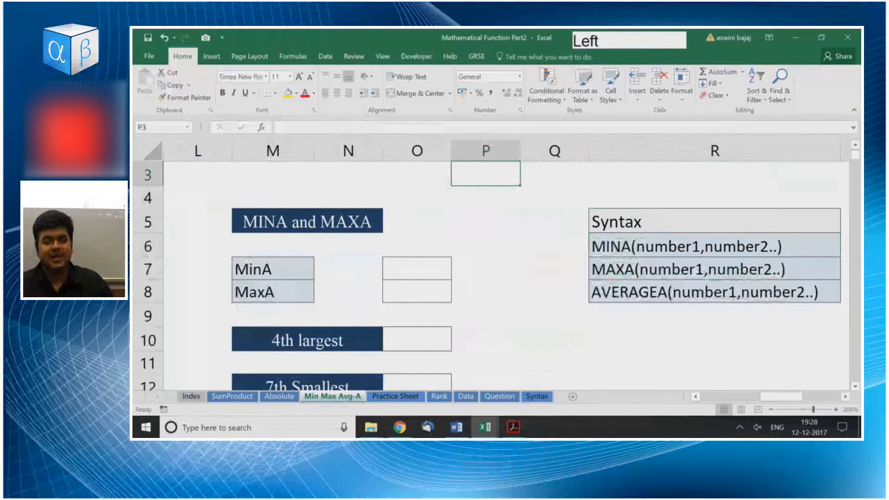
{"action": "key", "text": "Left"}
{"action": "key", "text": "Left"}
{"action": "key", "text": "Left"}
{"action": "key", "text": "Right"}
{"action": "key", "text": "Right"}
Look through the Quantity column for numeric and non-numeric entries, returning to its header.
{"action": "key", "text": "Up"}
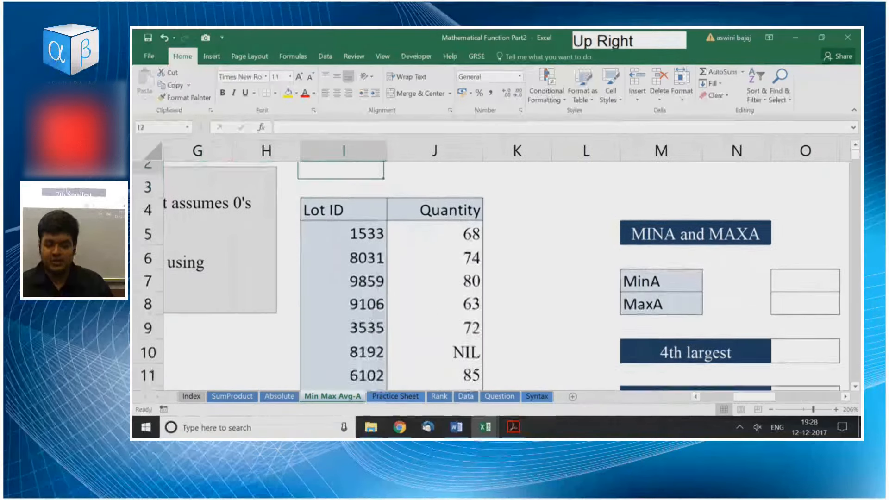
{"action": "key", "text": "Right"}
{"action": "key", "text": "Down"}
{"action": "key", "text": "Down"}
{"action": "key", "text": "Down"}
{"action": "key", "text": "Down"}
{"action": "scroll", "coordinate": [491, 266], "scroll_direction": "down", "scroll_amount": 2}
{"action": "key", "text": "Down"}
{"action": "key", "text": "Down"}
{"action": "key", "text": "Down"}
{"action": "key", "text": "Down"}
{"action": "key", "text": "Down"}
{"action": "key", "text": "Down"}
{"action": "key", "text": "Down"}
{"action": "key", "text": "Down"}
{"action": "key", "text": "Down"}
{"action": "key", "text": "Down"}
{"action": "key", "text": "Down"}
{"action": "key", "text": "Up"}
{"action": "key", "text": "Up"}
{"action": "key", "text": "Up"}
{"action": "key", "text": "Up"}
{"action": "key", "text": "Up"}
{"action": "key", "text": "Up"}
{"action": "key", "text": "Up"}
{"action": "key", "text": "Up"}
{"action": "key", "text": "Up"}
{"action": "key", "text": "Up"}
{"action": "key", "text": "Up"}
{"action": "key", "text": "Up"}
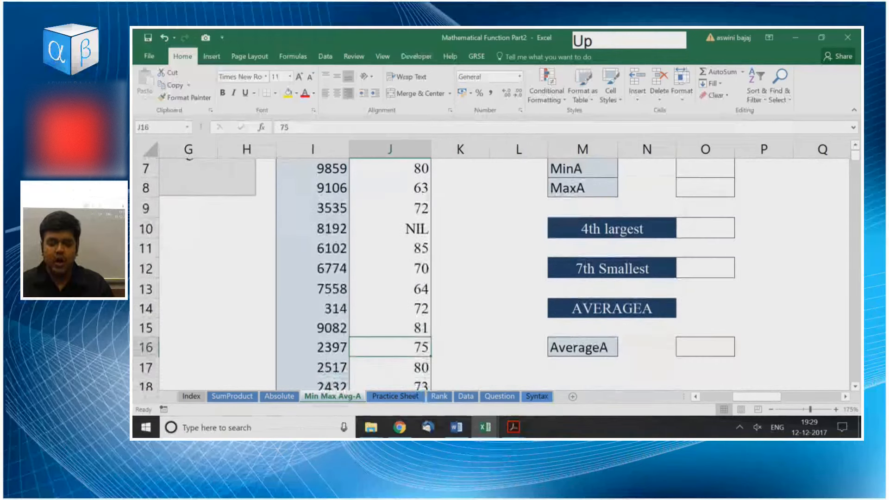
{"action": "key", "text": "Up"}
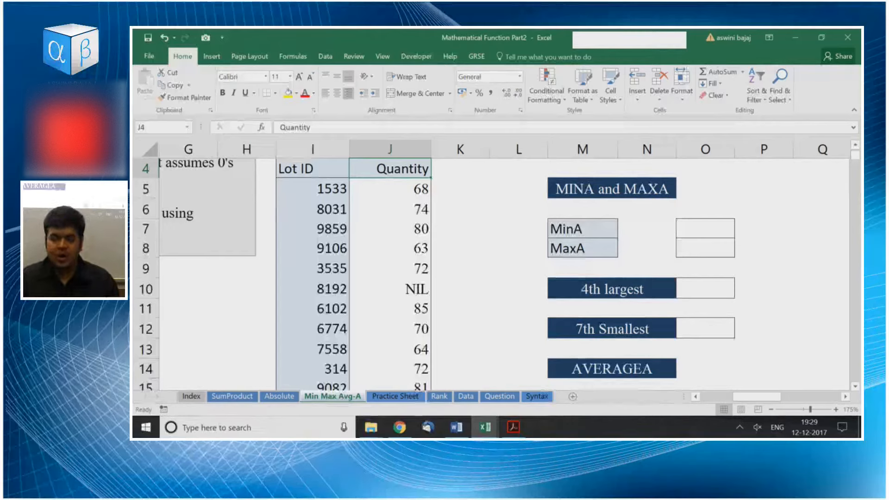
Examine the exercise labels and answer cells for MinA, MaxA, 4th largest, 7th smallest and AverageA.
{"action": "key", "text": "Right"}
{"action": "key", "text": "Down"}
{"action": "key", "text": "Down"}
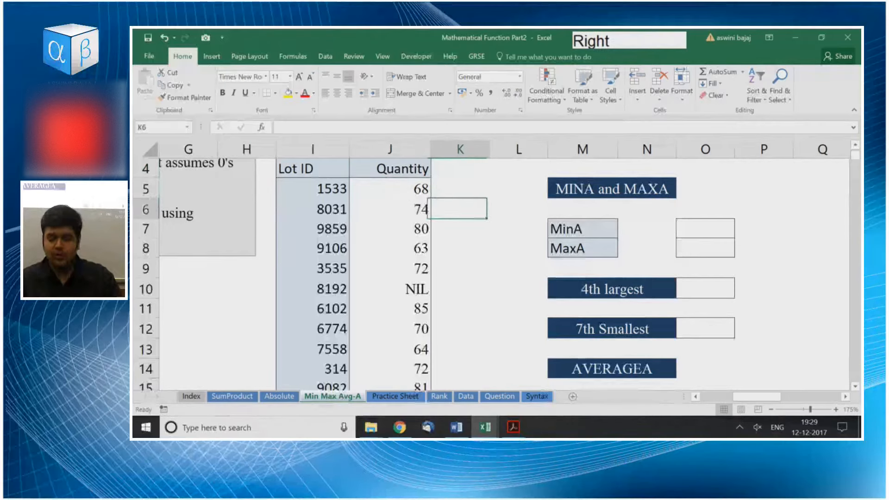
{"action": "key", "text": "Right"}
{"action": "key", "text": "Right"}
{"action": "key", "text": "Right"}
{"action": "key", "text": "Right"}
{"action": "key", "text": "Down"}
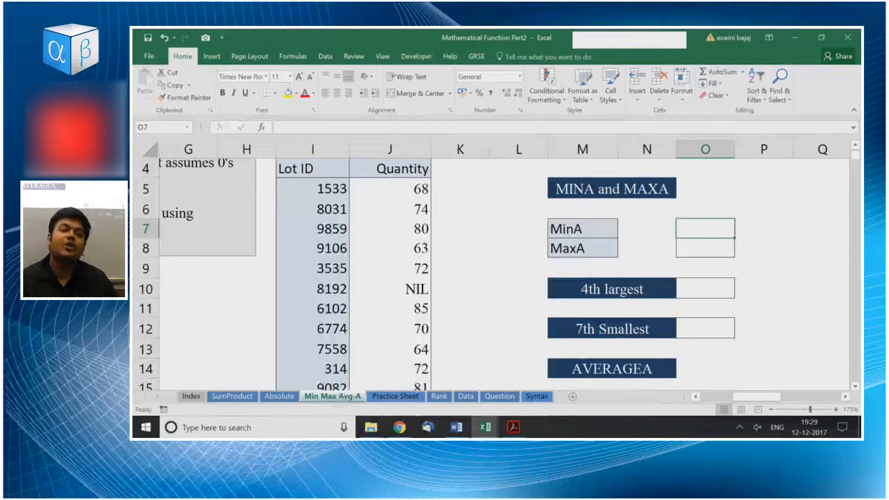
{"action": "key", "text": "Down"}
{"action": "key", "text": "Down"}
{"action": "key", "text": "Down"}
{"action": "key", "text": "Down"}
{"action": "key", "text": "Down"}
{"action": "key", "text": "Down"}
{"action": "key", "text": "Down"}
{"action": "key", "text": "Down"}
{"action": "key", "text": "Down"}
{"action": "key", "text": "Down"}
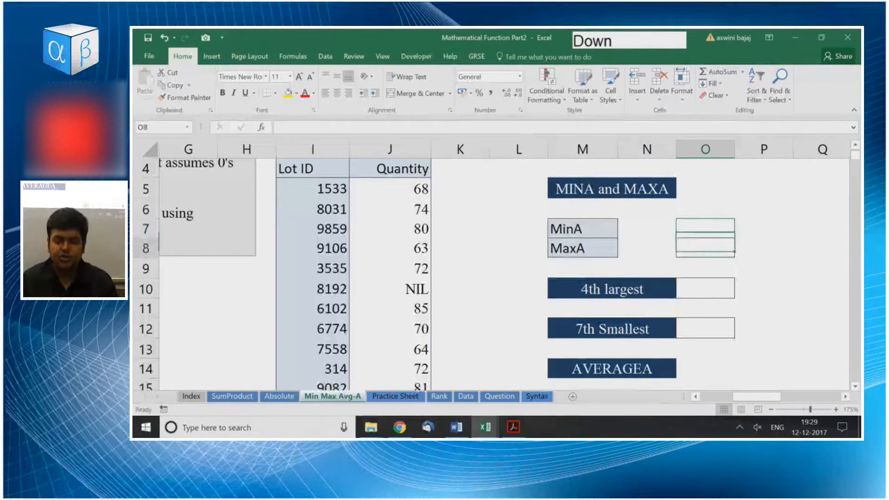
{"action": "key", "text": "Left"}
{"action": "key", "text": "Left"}
{"action": "key", "text": "Up"}
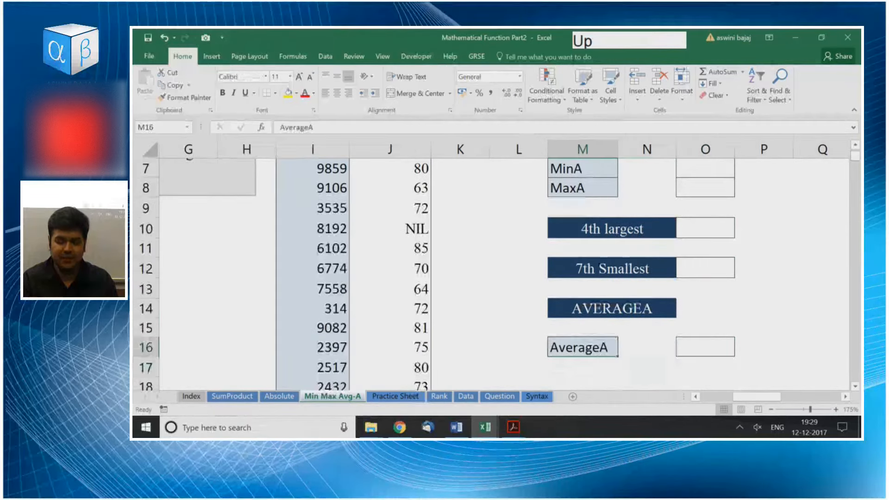
{"action": "key", "text": "Left"}
{"action": "key", "text": "Up"}
Enter =AVERAGE(J5:J65) in O17, directly below the AverageA answer cell, to average the Quantity column.
{"action": "key", "text": "Right"}
{"action": "key", "text": "Down"}
{"action": "key", "text": "Down"}
{"action": "key", "text": "Right"}
{"action": "key", "text": "Right"}
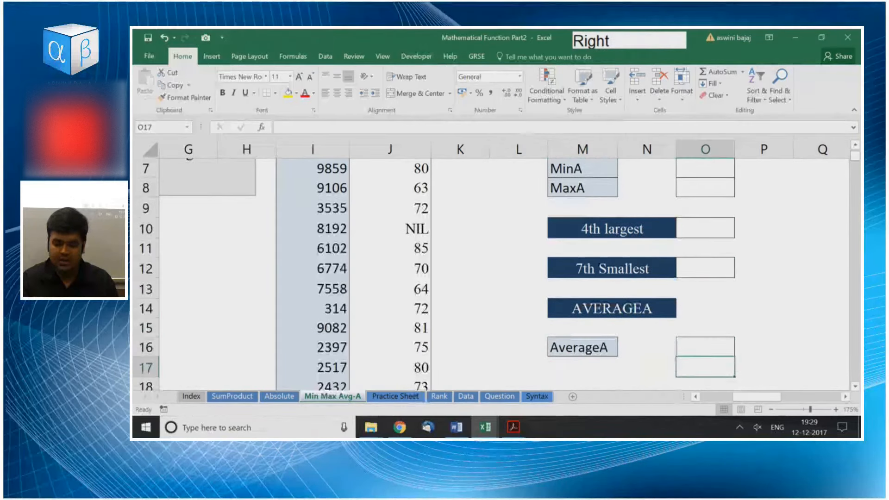
{"action": "type", "text": "=aver"}
{"action": "key", "text": "Tab"}
{"action": "key", "text": "Left"}
{"action": "key", "text": "ctrl+Left"}
{"action": "key", "text": "ctrl+Up"}
{"action": "key", "text": "ctrl+shift+Down"}
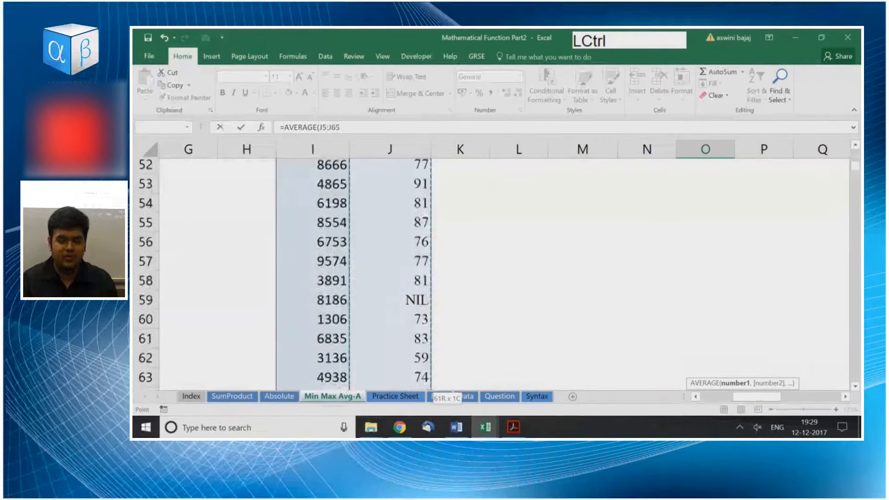
{"action": "key", "text": "Return"}
Review the AVERAGE formula and its result in O17 alongside the answer cells above it.
{"action": "key", "text": "Up"}
{"action": "key", "text": "Up"}
{"action": "key", "text": "Up"}
{"action": "key", "text": "Up"}
{"action": "key", "text": "Up"}
{"action": "key", "text": "Up"}
{"action": "key", "text": "Up"}
{"action": "key", "text": "Down"}
{"action": "key", "text": "Down"}
{"action": "key", "text": "Down"}
{"action": "key", "text": "Down"}
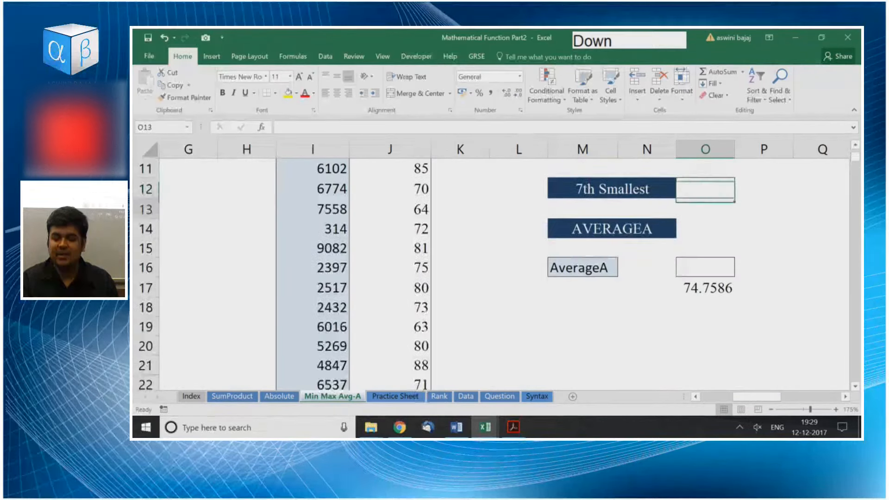
{"action": "key", "text": "Down"}
{"action": "key", "text": "Down"}
{"action": "key", "text": "Down"}
{"action": "key", "text": "Up"}
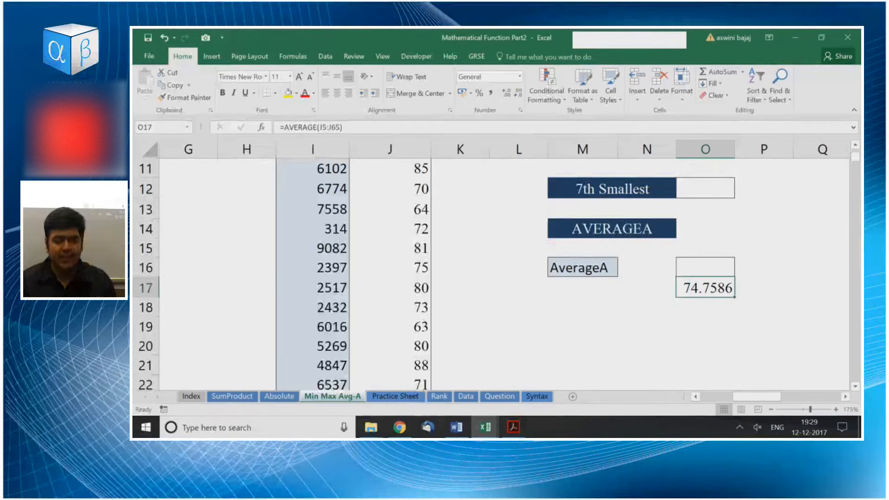
Enter =AVERAGEA(J5:J65) in O16, the AverageA answer cell, to average the Quantity column including its text entries.
{"action": "key", "text": "Up"}
{"action": "type", "text": "=aver"}
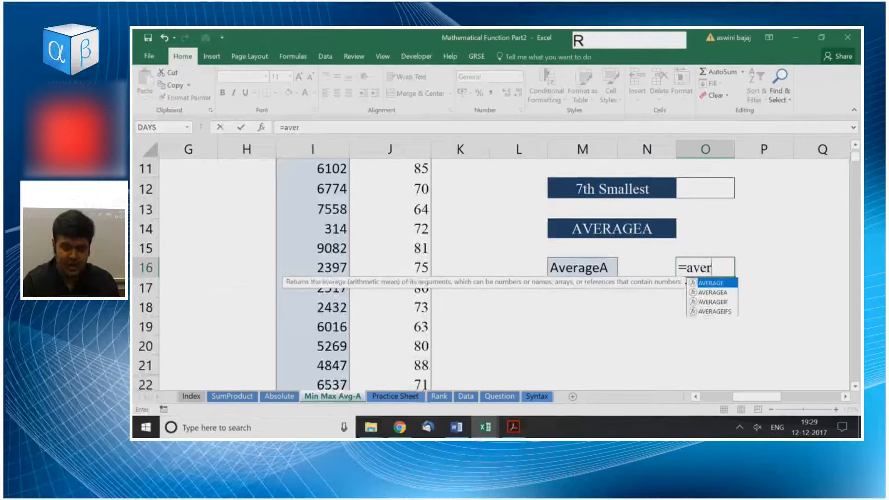
{"action": "key", "text": "Tab"}
{"action": "key", "text": "BackSpace"}
{"action": "key", "text": "Down"}
{"action": "key", "text": "Tab"}
{"action": "key", "text": "Left"}
{"action": "key", "text": "Left"}
{"action": "key", "text": "Left"}
{"action": "key", "text": "Left"}
{"action": "key", "text": "ctrl+Up"}
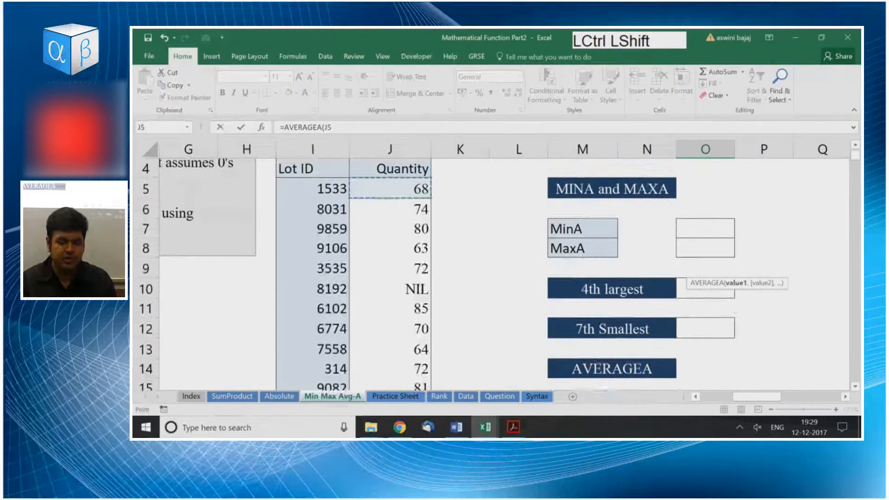
{"action": "key", "text": "ctrl+shift+Down"}
{"action": "key", "text": "Return"}
Compare the AVERAGEA result in O16 with the AVERAGE result in O17.
{"action": "key", "text": "Up"}
{"action": "key", "text": "Up"}
{"action": "key", "text": "Up"}
{"action": "key", "text": "Up"}
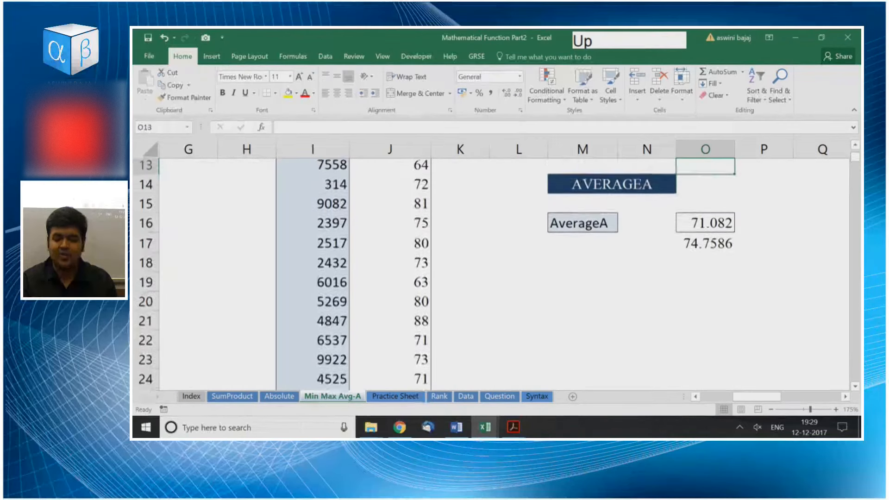
{"action": "key", "text": "Up"}
{"action": "key", "text": "Down"}
{"action": "key", "text": "Down"}
{"action": "key", "text": "Down"}
{"action": "key", "text": "Down"}
{"action": "key", "text": "Down"}
{"action": "key", "text": "Up"}
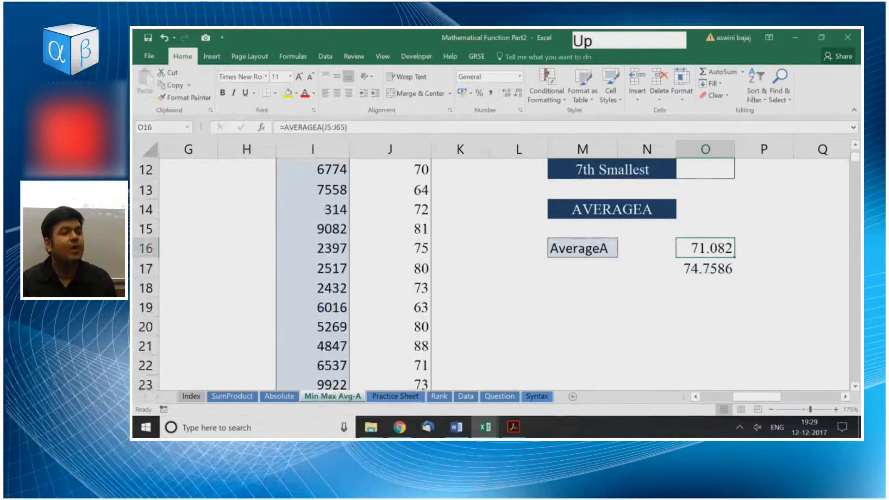
Select the Quantity values J5:J65 and read their sum, count and numerical count.
{"action": "key", "text": "ctrl+Left"}
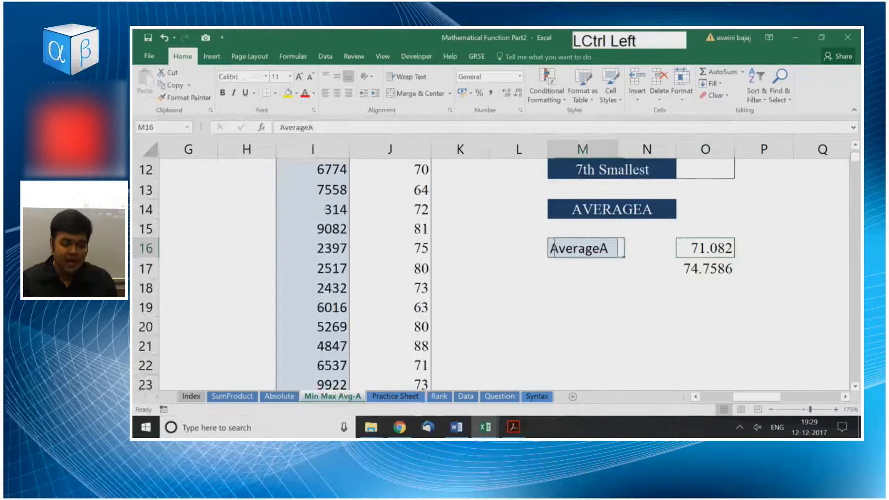
{"action": "key", "text": "ctrl+Left"}
{"action": "key", "text": "ctrl+Up"}
{"action": "key", "text": "Down"}
{"action": "key", "text": "ctrl+shift+Down"}
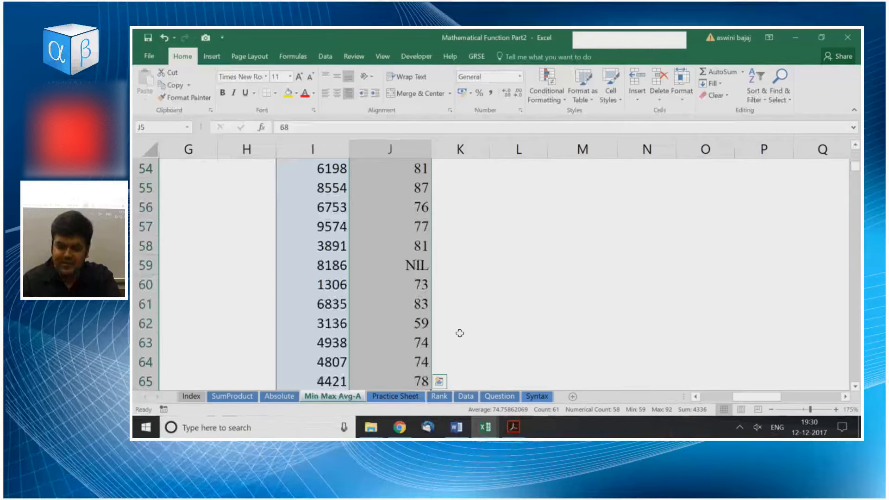
{"action": "scroll", "coordinate": [658, 333], "scroll_direction": "up", "scroll_amount": 9}
{"action": "scroll", "coordinate": [657, 335], "scroll_direction": "up", "scroll_amount": 7}
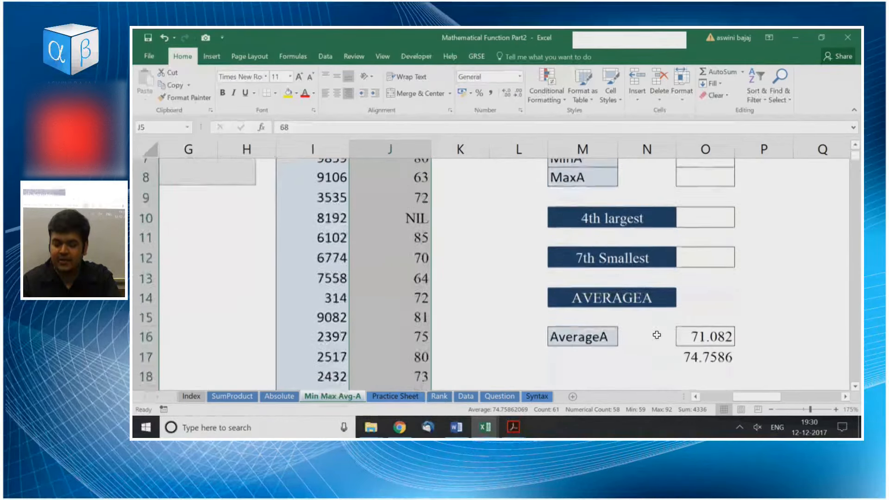
Enter =4336/58 in P17, beside the AVERAGE result, to check it manually.
{"action": "scroll", "coordinate": [654, 333], "scroll_direction": "down", "scroll_amount": 1}
{"action": "left_click", "coordinate": [764, 287]}
{"action": "key", "text": "Down"}
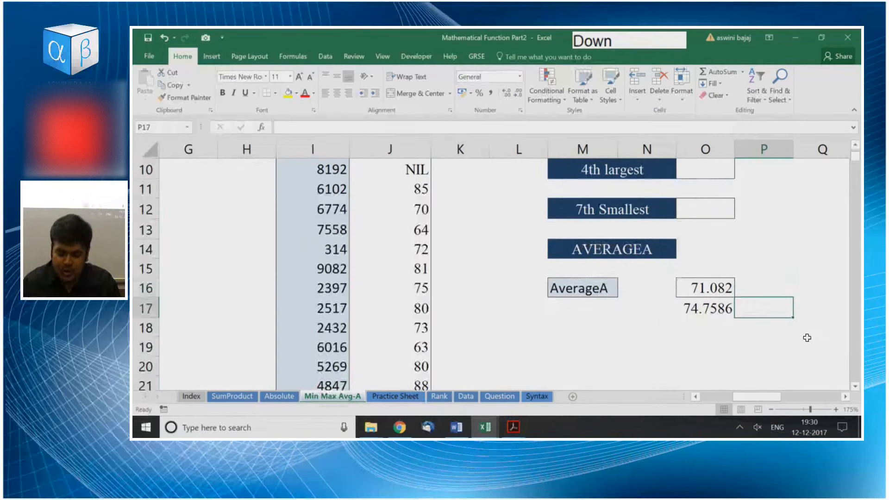
{"action": "type", "text": "=4336"}
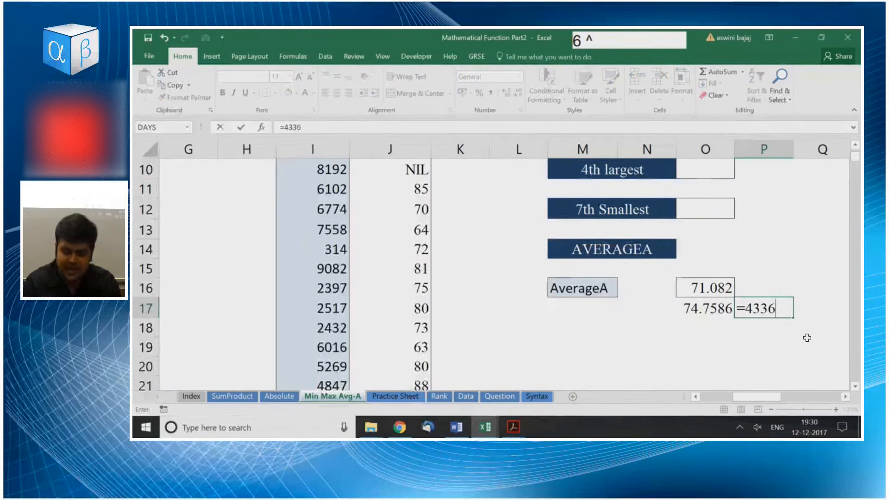
{"action": "type", "text": "/58"}
{"action": "key", "text": "KP_Enter"}
Enter =4336/61 in P16, beside the AVERAGEA result, to check it manually.
{"action": "key", "text": "Up"}
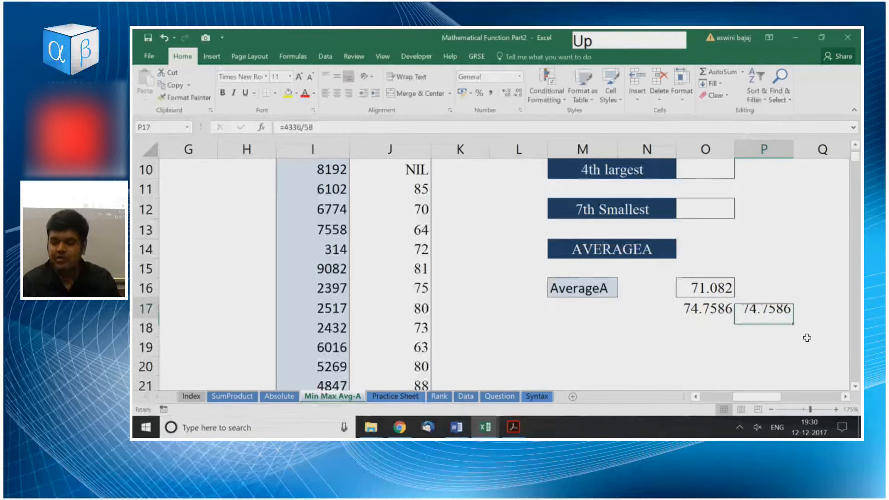
{"action": "key", "text": "Up"}
{"action": "type", "text": "=4336"}
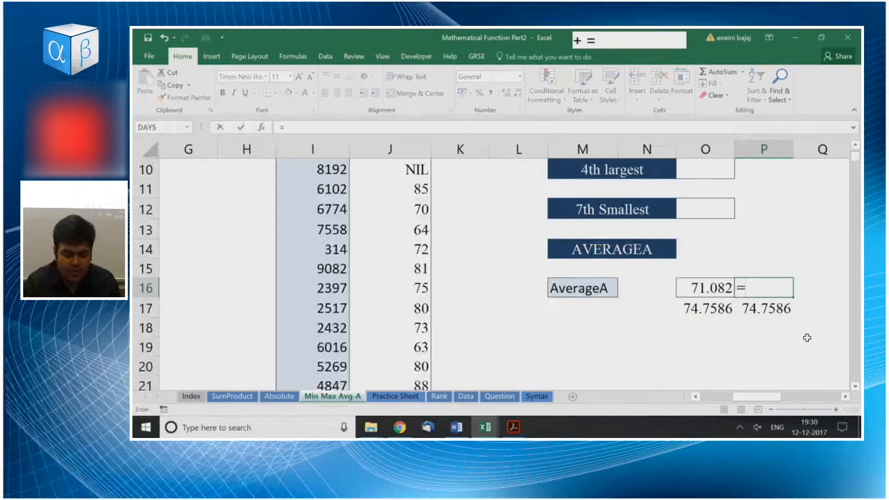
{"action": "type", "text": "/61"}
{"action": "key", "text": "KP_Enter"}
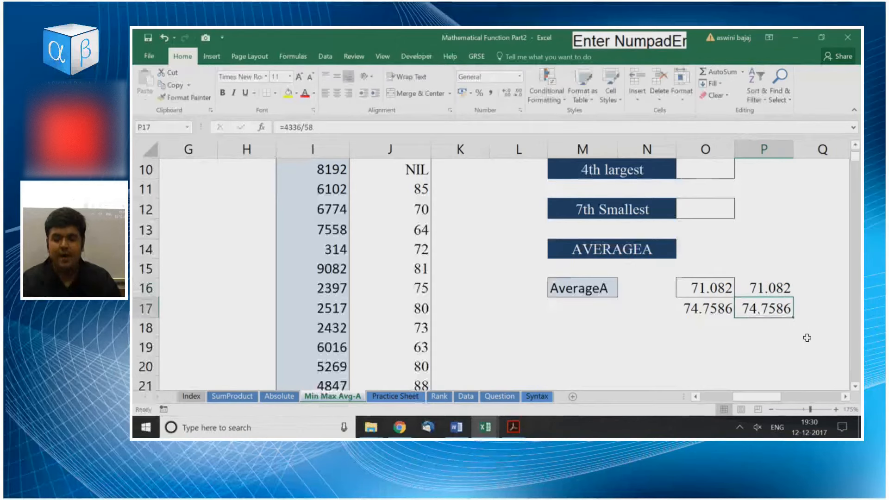
{"action": "key", "text": "Up"}
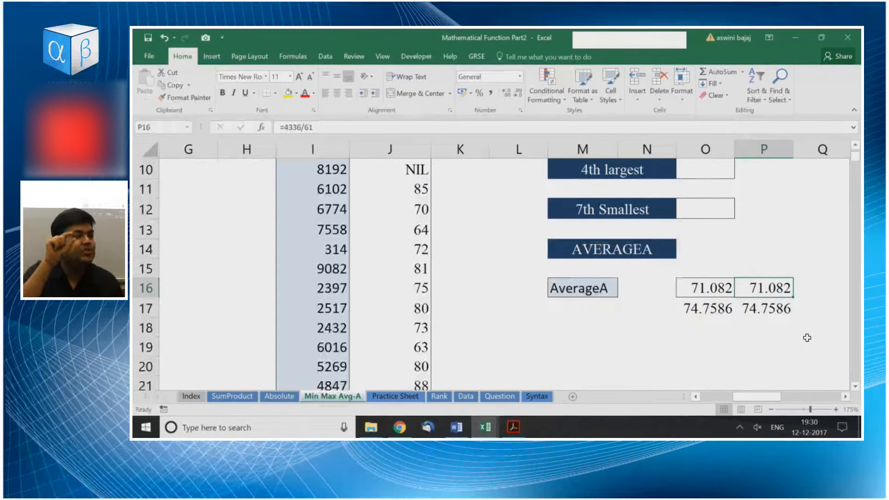
Look through the Quantity column down to its last rows, examining the NIL entry near the end.
{"action": "key", "text": "Left"}
{"action": "key", "text": "Left"}
{"action": "key", "text": "Left"}
{"action": "key", "text": "Left"}
{"action": "key", "text": "Left"}
{"action": "key", "text": "Left"}
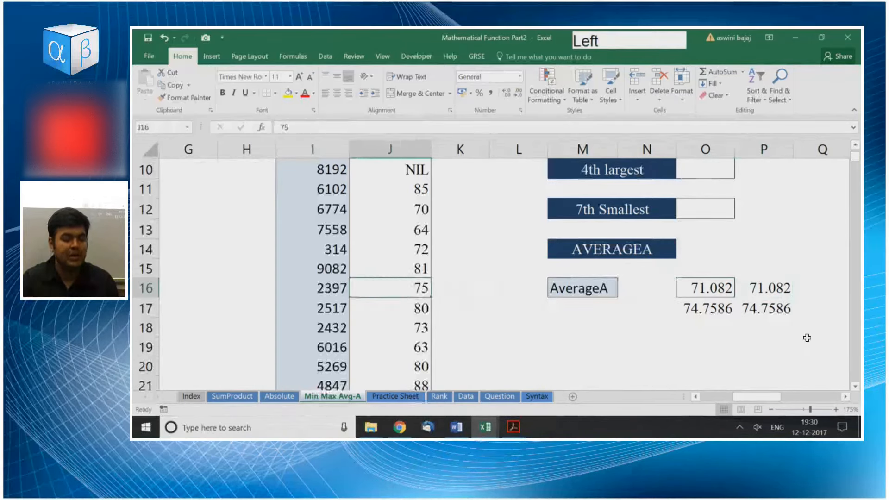
{"action": "key", "text": "ctrl+Up"}
{"action": "key", "text": "Down"}
{"action": "key", "text": "ctrl+Down"}
{"action": "key", "text": "ctrl+Down"}
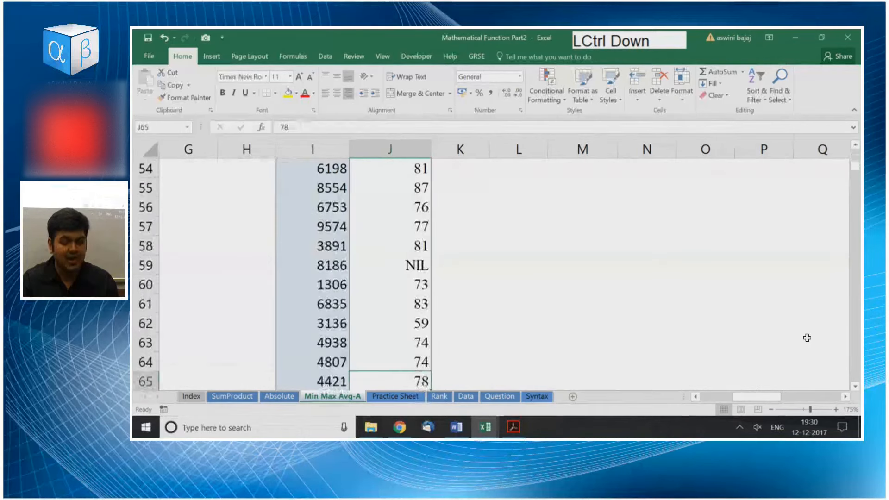
{"action": "key", "text": "Up"}
{"action": "key", "text": "Up"}
{"action": "key", "text": "Up"}
{"action": "key", "text": "Up"}
{"action": "key", "text": "Up"}
{"action": "key", "text": "Up"}
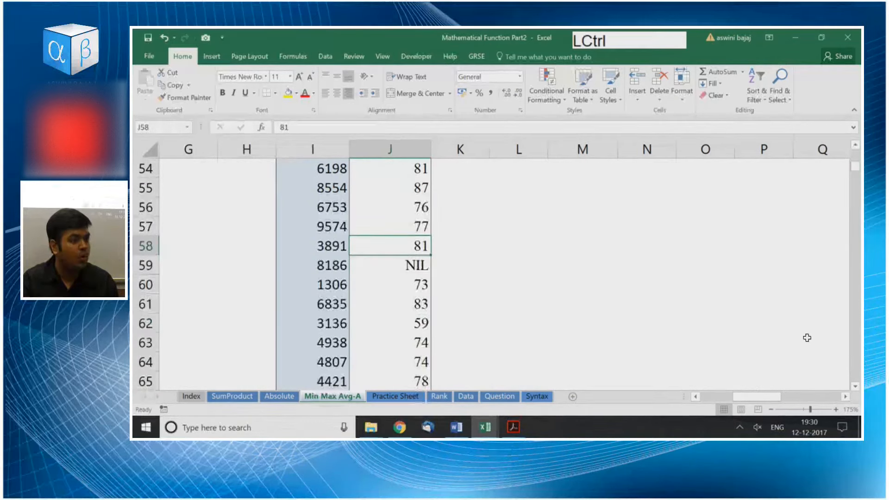
Go back past the exercise labels to O16 and inspect the range used by its AVERAGEA formula.
{"action": "key", "text": "ctrl+Up"}
{"action": "key", "text": "Right"}
{"action": "key", "text": "Down"}
{"action": "key", "text": "Down"}
{"action": "key", "text": "Right"}
{"action": "key", "text": "Right"}
{"action": "key", "text": "Down"}
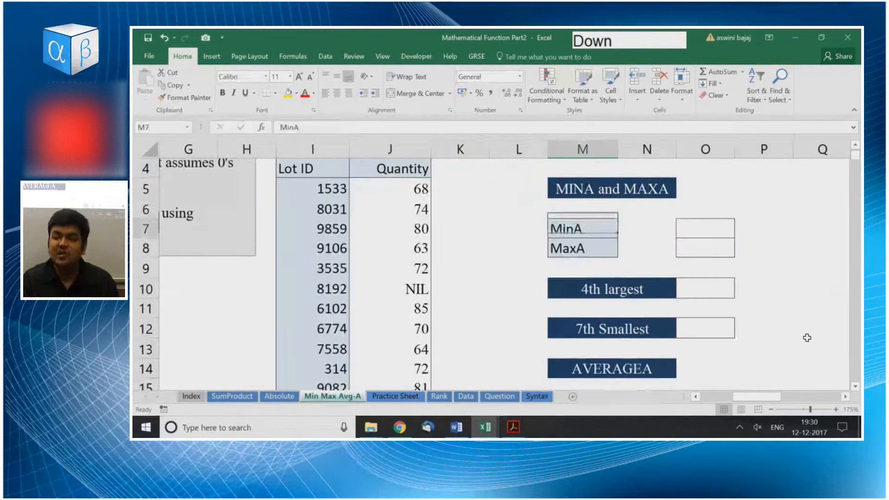
{"action": "key", "text": "Down"}
{"action": "key", "text": "Down"}
{"action": "key", "text": "Down"}
{"action": "key", "text": "Down"}
{"action": "key", "text": "Down"}
{"action": "key", "text": "Down"}
{"action": "key", "text": "Down"}
{"action": "key", "text": "Down"}
{"action": "key", "text": "Down"}
{"action": "key", "text": "Down"}
{"action": "key", "text": "Right"}
{"action": "key", "text": "Down"}
{"action": "key", "text": "Right"}
{"action": "key", "text": "Up"}
{"action": "key", "text": "Up"}
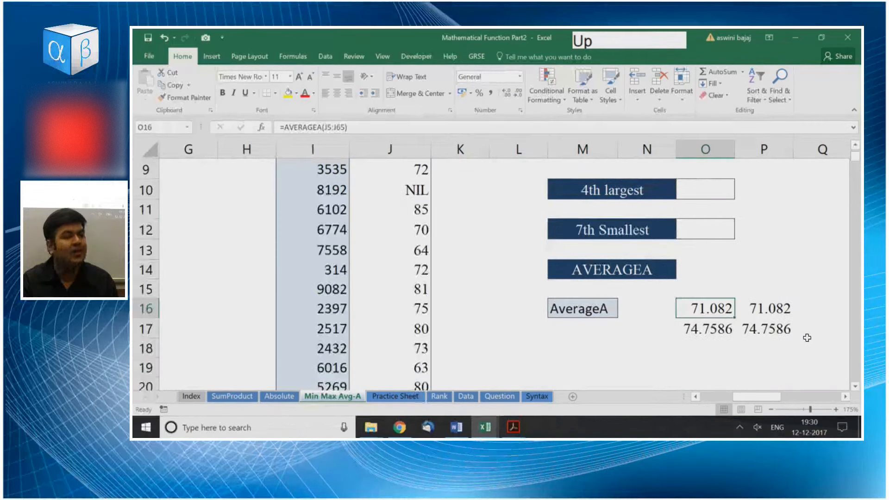
{"action": "key", "text": "F2"}
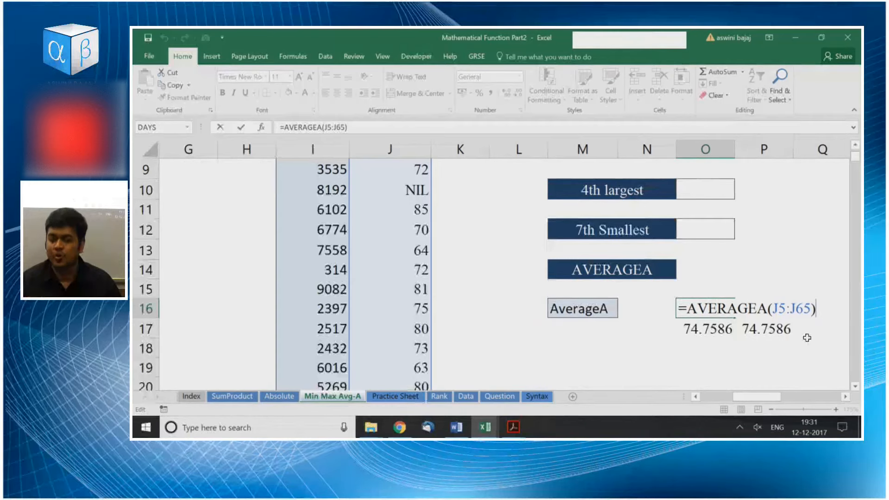
{"action": "key", "text": "Return"}
Enter =MINA(J5:J65) in O7, the MinA answer cell, to find the Quantity minimum with text counted as zero.
{"action": "key", "text": "ctrl+Up"}
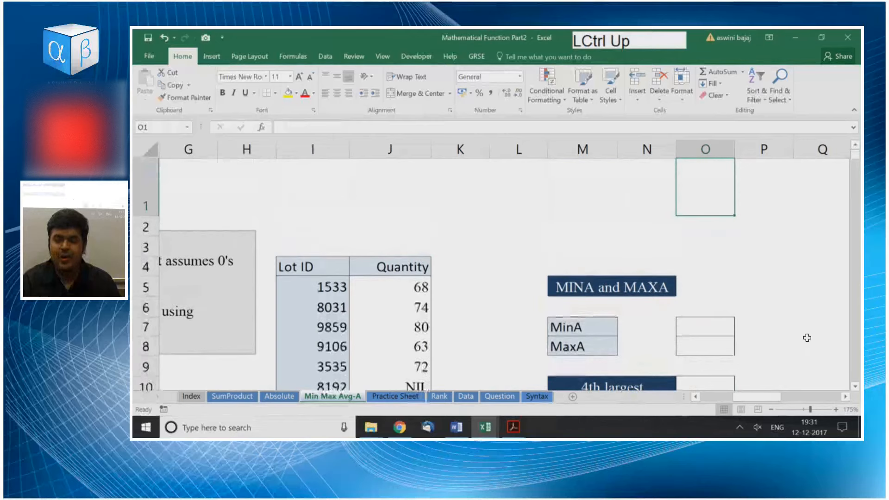
{"action": "key", "text": "Down"}
{"action": "key", "text": "Down"}
{"action": "key", "text": "Down"}
{"action": "key", "text": "Down"}
{"action": "key", "text": "Down"}
{"action": "key", "text": "Down"}
{"action": "key", "text": "Up"}
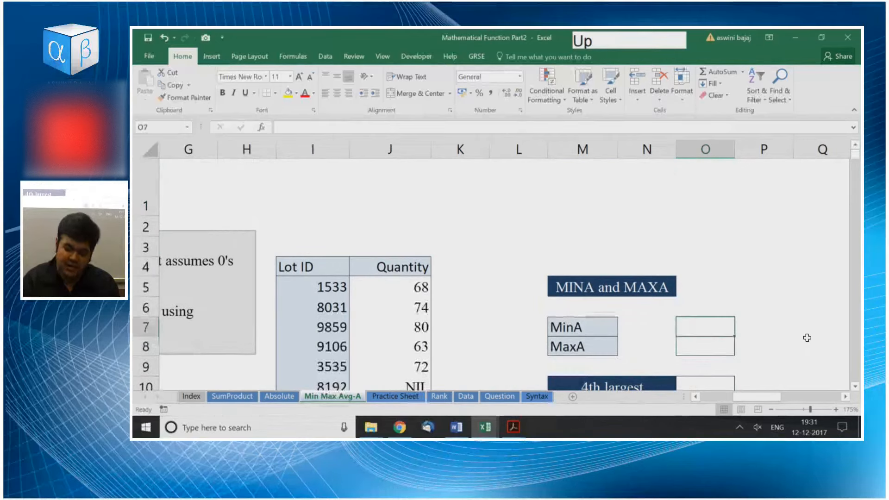
{"action": "type", "text": "=mina"}
{"action": "key", "text": "Tab"}
{"action": "key", "text": "Left"}
{"action": "key", "text": "Left"}
{"action": "key", "text": "Left"}
{"action": "key", "text": "Left"}
{"action": "key", "text": "Left"}
{"action": "key", "text": "Up"}
{"action": "key", "text": "ctrl+shift+Down"}
{"action": "key", "text": "Return"}
Compare the MINA result in O7 with the NIL entry in J10 of the Quantity column.
{"action": "key", "text": "Up"}
{"action": "key", "text": "Up"}
{"action": "key", "text": "Up"}
{"action": "key", "text": "Up"}
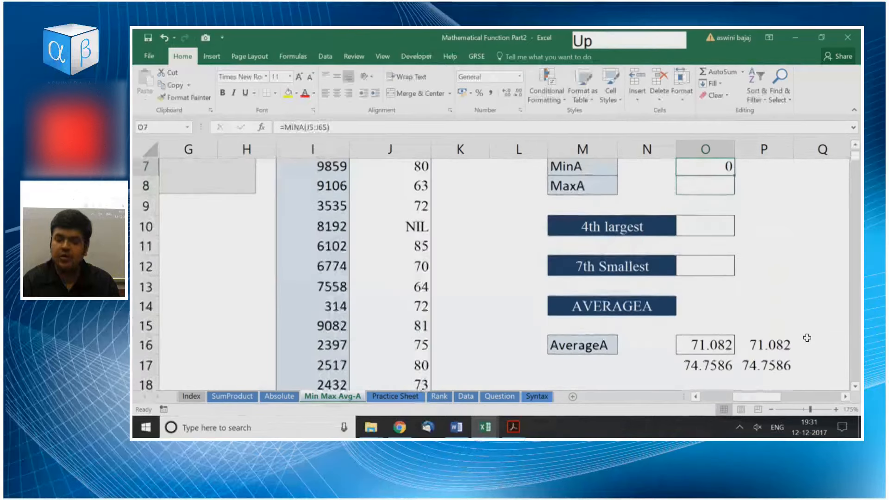
{"action": "key", "text": "Down"}
{"action": "key", "text": "Down"}
{"action": "key", "text": "Down"}
{"action": "key", "text": "Down"}
{"action": "key", "text": "Left"}
{"action": "key", "text": "Left"}
{"action": "key", "text": "Left"}
{"action": "key", "text": "Left"}
{"action": "key", "text": "Left"}
{"action": "key", "text": "Down"}
{"action": "key", "text": "Down"}
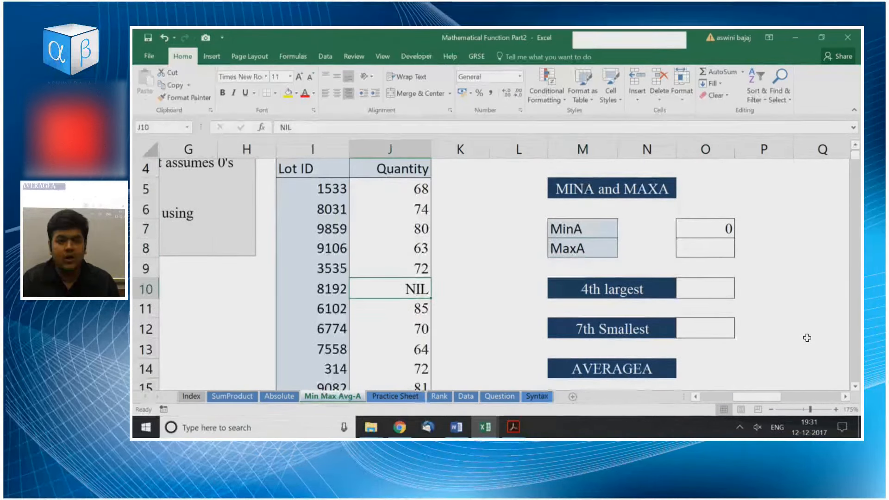
Replace the formula in O7 with =MIN(J5:J65) to find the Quantity minimum while ignoring text.
{"action": "key", "text": "Up"}
{"action": "key", "text": "Up"}
{"action": "key", "text": "Up"}
{"action": "key", "text": "Right"}
{"action": "key", "text": "Right"}
{"action": "key", "text": "Right"}
{"action": "key", "text": "Right"}
{"action": "key", "text": "Right"}
{"action": "type", "text": "=min"}
{"action": "key", "text": "Tab"}
{"action": "key", "text": "Left"}
{"action": "key", "text": "Left"}
{"action": "key", "text": "Left"}
{"action": "key", "text": "Left"}
{"action": "key", "text": "Left"}
{"action": "key", "text": "Up"}
{"action": "key", "text": "ctrl+shift+Down"}
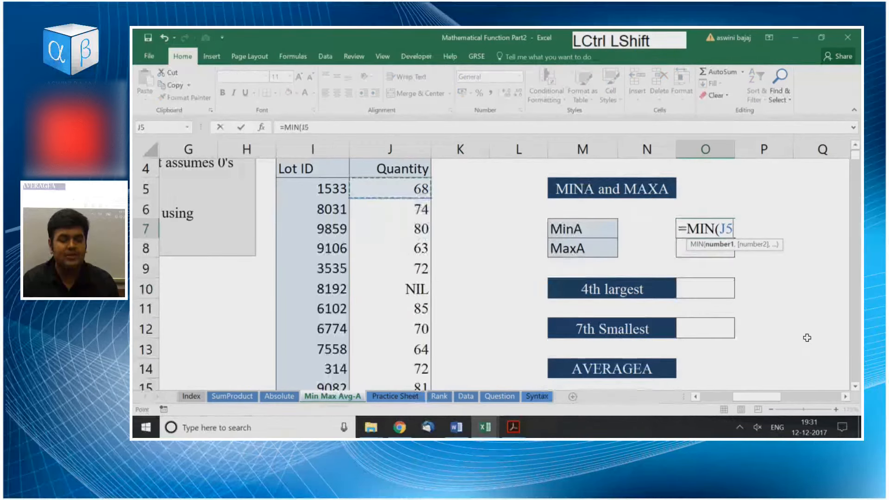
{"action": "key", "text": "Return"}
Review the MIN formula and its result in the MinA answer cell O7.
{"action": "key", "text": "Up"}
{"action": "key", "text": "Up"}
{"action": "key", "text": "Up"}
{"action": "key", "text": "Up"}
{"action": "key", "text": "Up"}
{"action": "key", "text": "Up"}
{"action": "key", "text": "Down"}
{"action": "key", "text": "Down"}
{"action": "key", "text": "Down"}
{"action": "key", "text": "Down"}
{"action": "key", "text": "Down"}
{"action": "key", "text": "Down"}
{"action": "key", "text": "Up"}
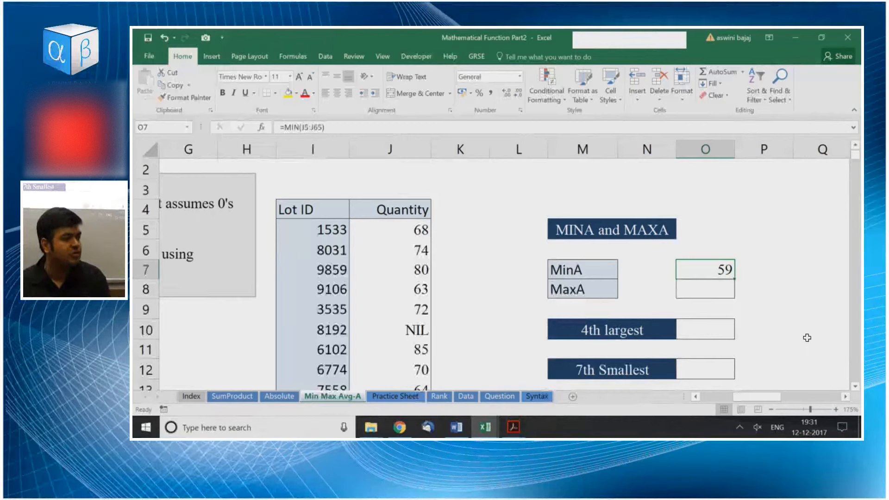
Enter =MAXA(J5:J65) in O8, the MaxA answer cell, to find the largest Quantity value.
{"action": "key", "text": "Down"}
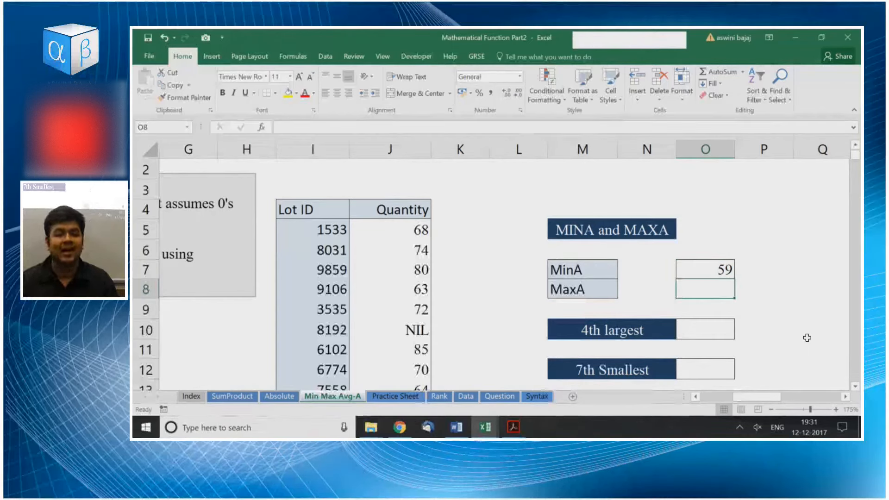
{"action": "type", "text": "=ma"}
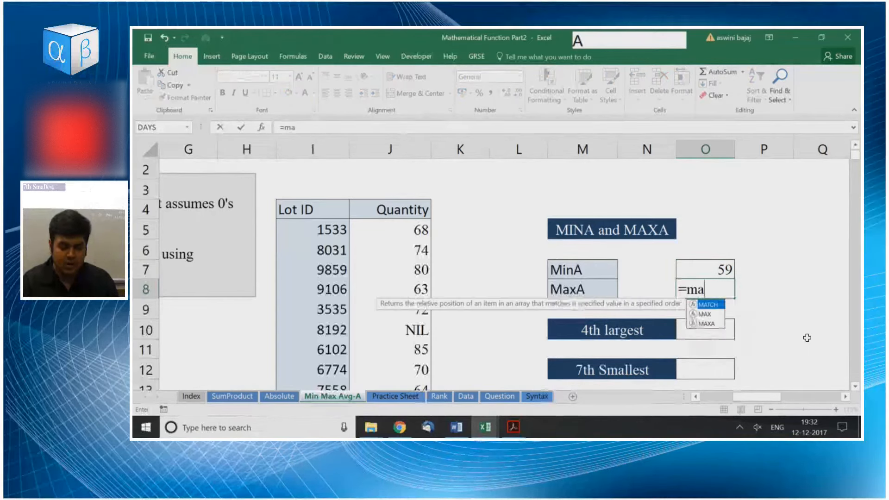
{"action": "type", "text": "x"}
{"action": "key", "text": "Caps_Lock"}
{"action": "type", "text": "A"}
{"action": "key", "text": "Tab"}
{"action": "key", "text": "Left"}
{"action": "key", "text": "Left"}
{"action": "key", "text": "Left"}
{"action": "key", "text": "Left"}
{"action": "key", "text": "Left"}
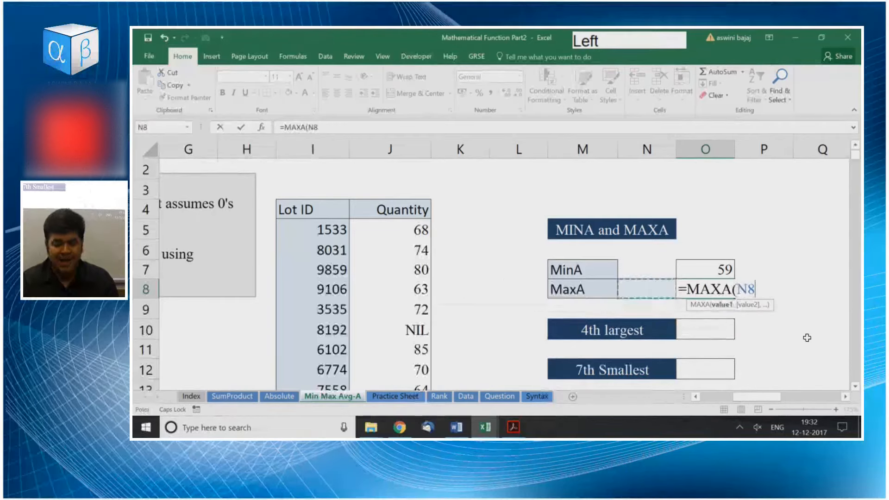
{"action": "key", "text": "Up"}
{"action": "key", "text": "Up"}
Review the MAXA formula and its result in O8 alongside the other answer cells.
{"action": "key", "text": "Up"}
{"action": "key", "text": "ctrl+shift+Down"}
{"action": "key", "text": "Return"}
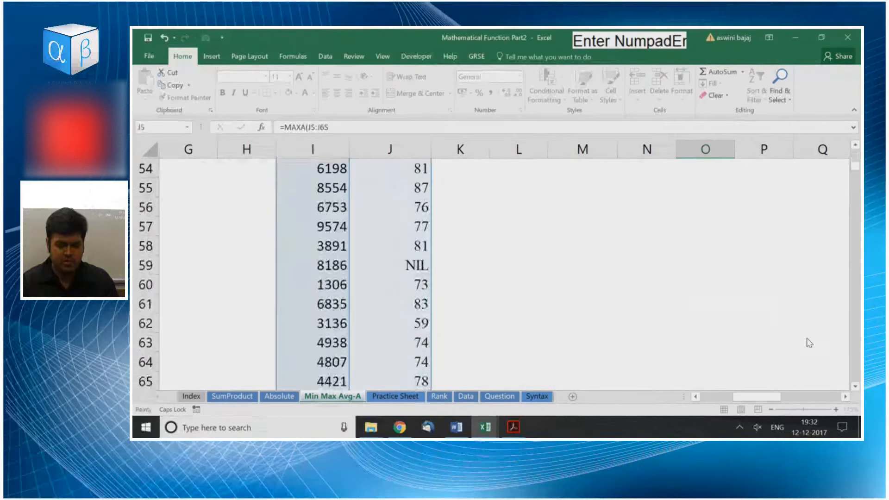
{"action": "key", "text": "ctrl+Down"}
{"action": "key", "text": "Up"}
{"action": "key", "text": "ctrl+Up"}
{"action": "key", "text": "ctrl+Up"}
{"action": "key", "text": "Up"}
{"action": "key", "text": "Up"}
{"action": "key", "text": "Up"}
{"action": "key", "text": "Up"}
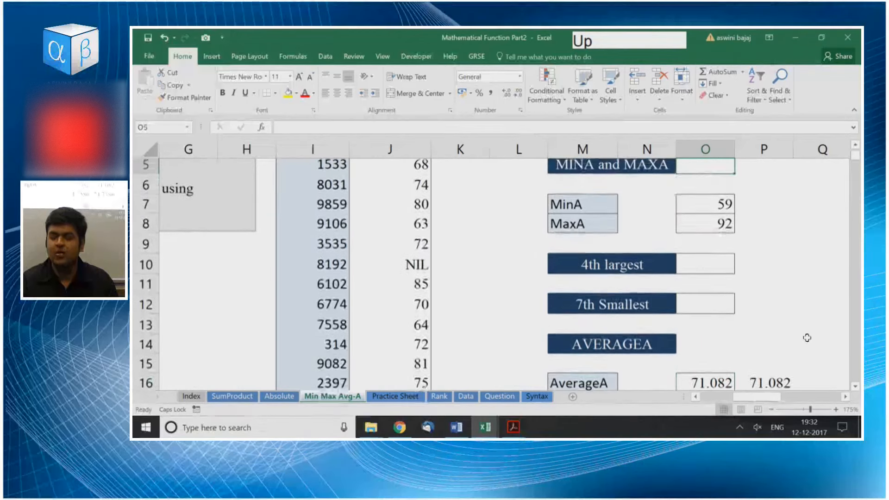
{"action": "key", "text": "Down"}
{"action": "key", "text": "Down"}
{"action": "key", "text": "Down"}
{"action": "key", "text": "Down"}
{"action": "key", "text": "Down"}
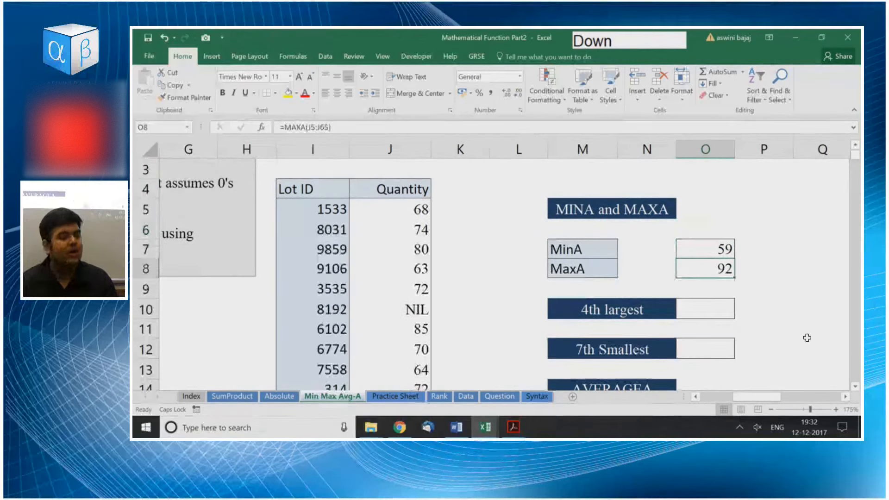
Check the Quantity values J5:J65 by selecting them, and return to the MaxA answer cell O8.
{"action": "key", "text": "Up"}
{"action": "key", "text": "Left"}
{"action": "key", "text": "Left"}
{"action": "key", "text": "Up"}
{"action": "key", "text": "Left"}
{"action": "key", "text": "Up"}
{"action": "key", "text": "Left"}
{"action": "key", "text": "Left"}
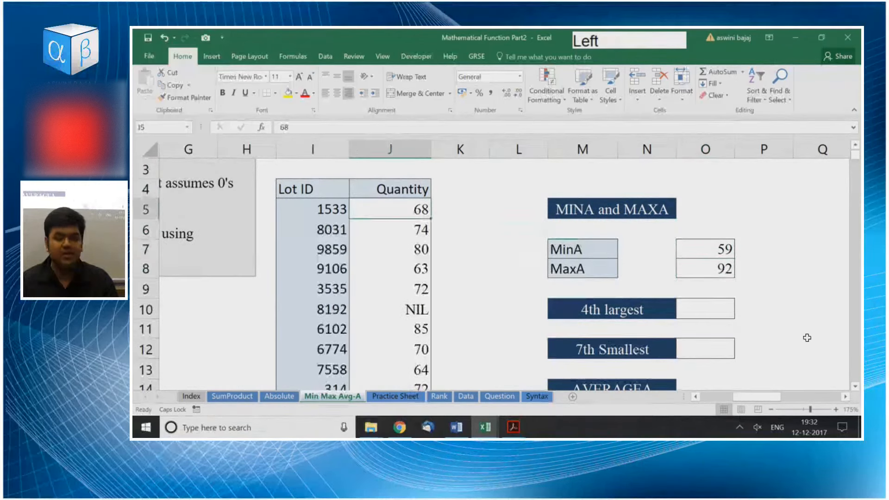
{"action": "key", "text": "ctrl+shift+Down"}
{"action": "key", "text": "ctrl+Up"}
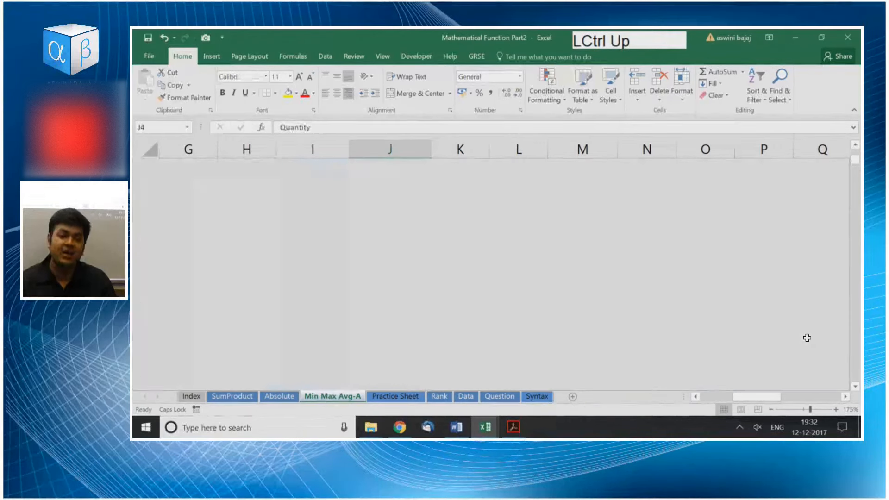
{"action": "key", "text": "Right"}
{"action": "key", "text": "Down"}
{"action": "key", "text": "Down"}
{"action": "key", "text": "Right"}
{"action": "key", "text": "Down"}
{"action": "key", "text": "Right"}
{"action": "key", "text": "Down"}
{"action": "key", "text": "Right"}
{"action": "key", "text": "Right"}
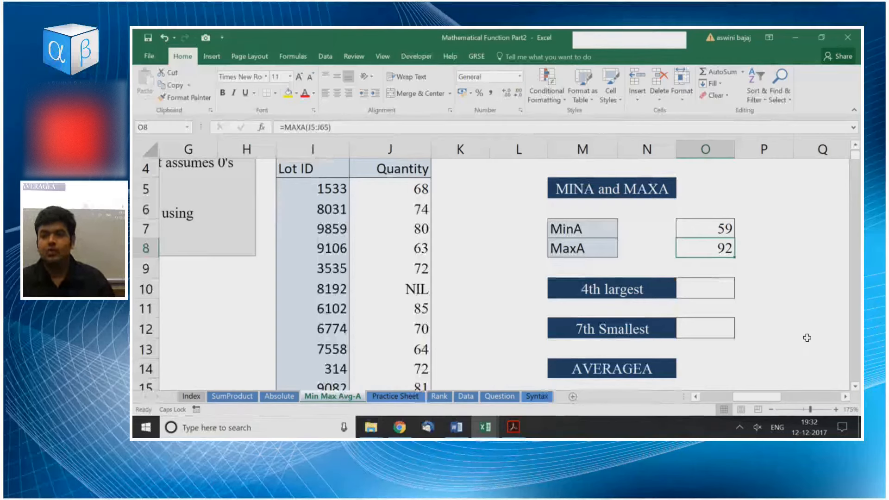
Replace the formula in the MinA answer cell O7 with =MINA(J5:J65).
{"action": "key", "text": "Up"}
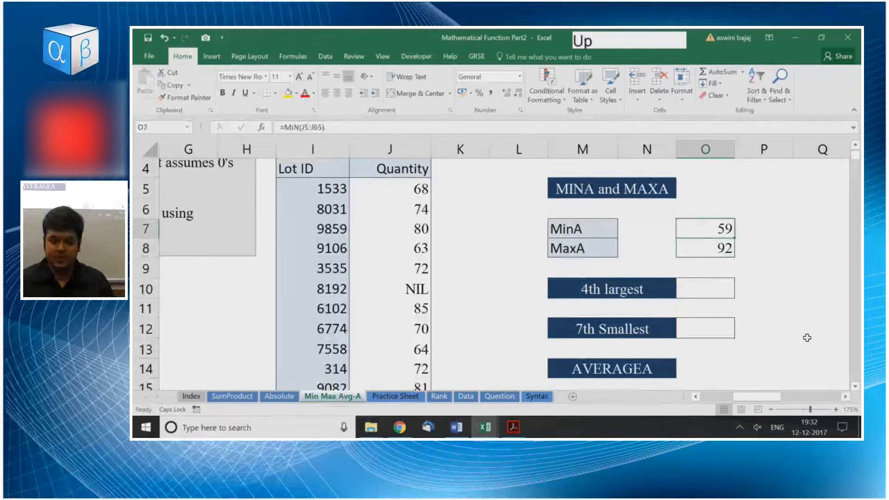
{"action": "type", "text": "=MON"}
{"action": "key", "text": "BackSpace"}
{"action": "key", "text": "BackSpace"}
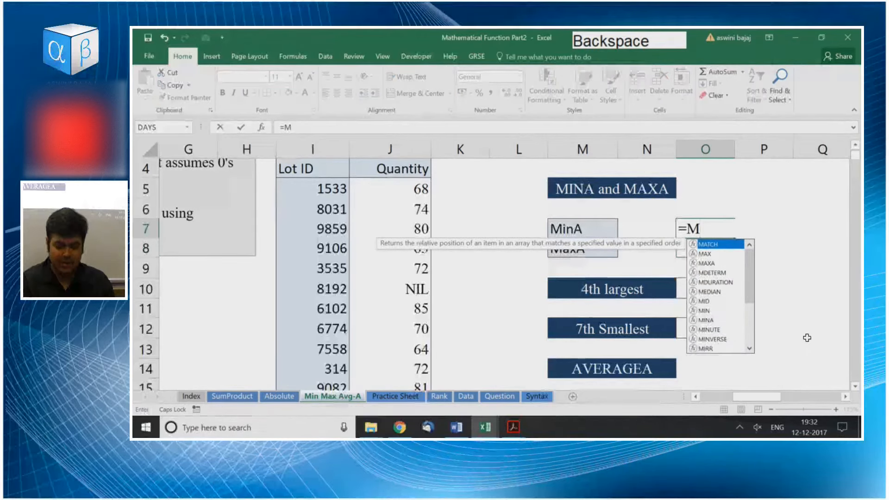
{"action": "type", "text": "INA("}
{"action": "key", "text": "Left"}
{"action": "key", "text": "Left"}
{"action": "key", "text": "Left"}
{"action": "key", "text": "Left"}
{"action": "key", "text": "Left"}
{"action": "key", "text": "Up"}
{"action": "key", "text": "Up"}
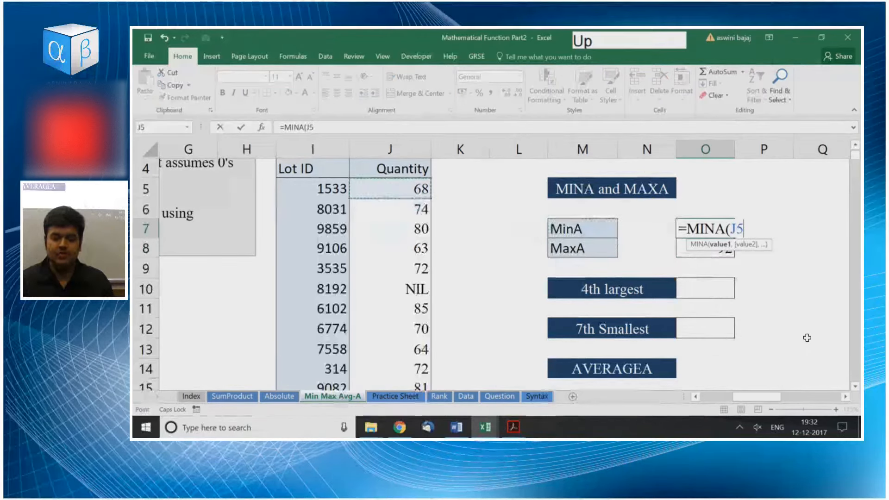
{"action": "key", "text": "ctrl+shift+Down"}
{"action": "key", "text": "Return"}
{"action": "key", "text": "ctrl+Up"}
{"action": "key", "text": "Up"}
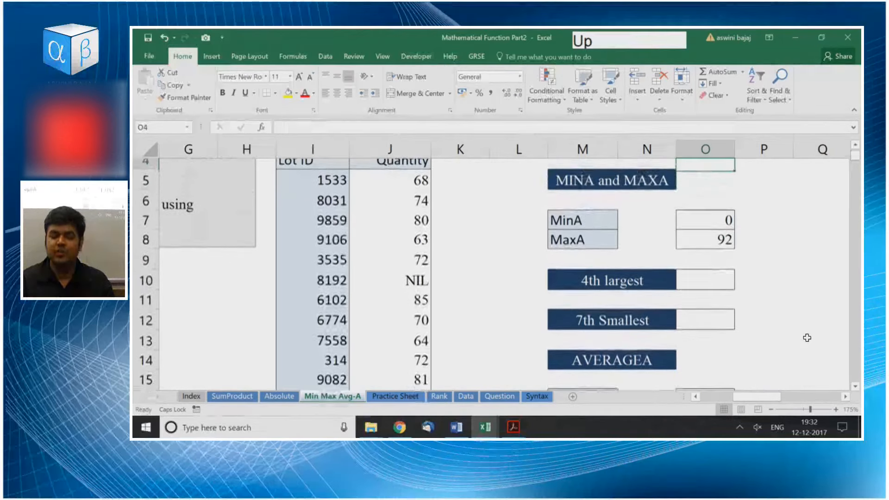
{"action": "key", "text": "Down"}
{"action": "key", "text": "Down"}
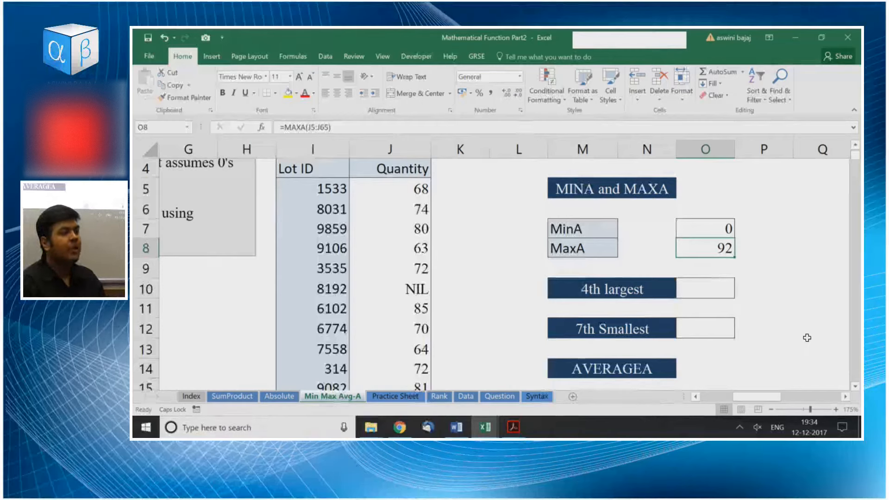
Examine the answer cells O10 and O12 for the 4th largest and 7th smallest exercises.
{"action": "key", "text": "Down"}
{"action": "key", "text": "Down"}
{"action": "key", "text": "Down"}
{"action": "key", "text": "Down"}
{"action": "key", "text": "Up"}
{"action": "key", "text": "Up"}
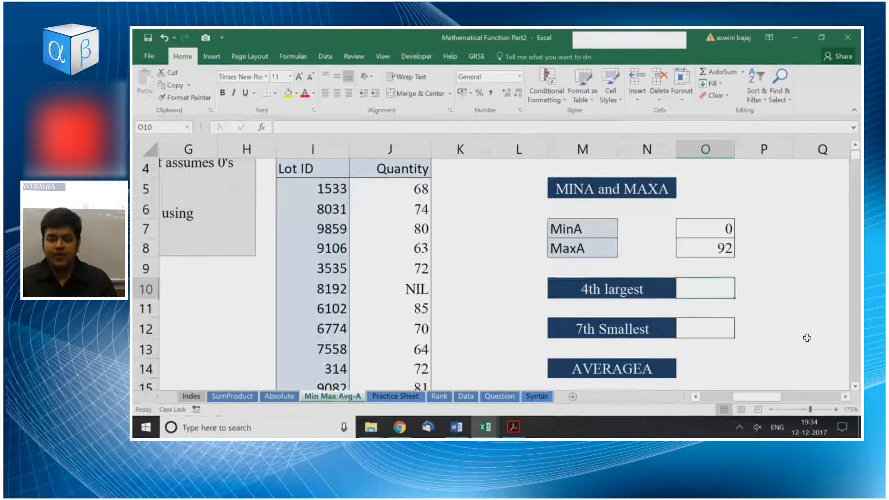
{"action": "key", "text": "Down"}
{"action": "key", "text": "Down"}
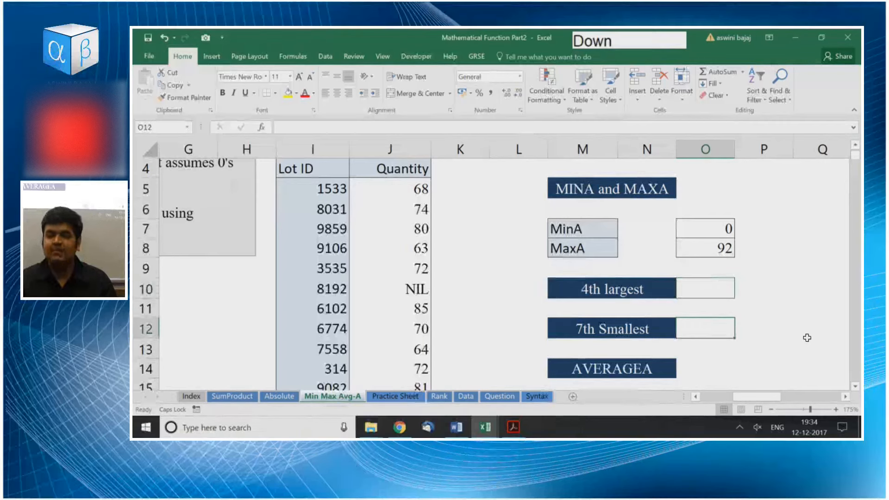
{"action": "key", "text": "Up"}
{"action": "key", "text": "Up"}
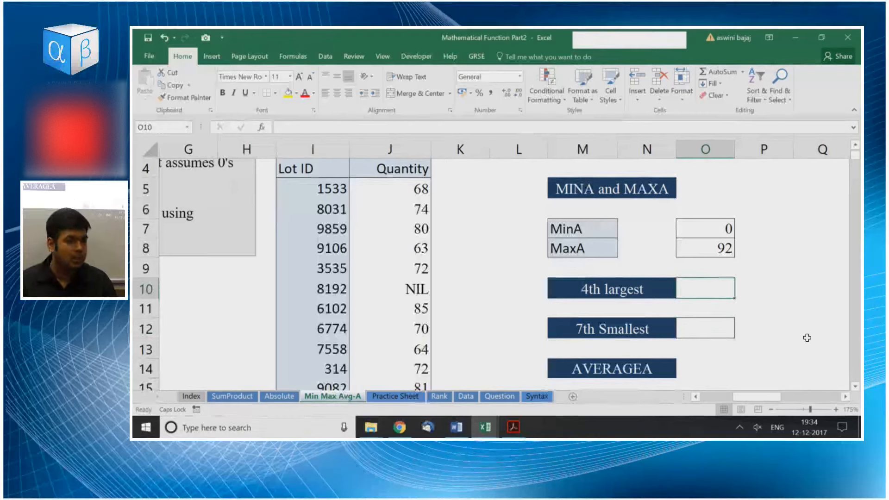
Enter =LARGE(J5:J65,4) in O10 to find the 4th largest Quantity value.
{"action": "type", "text": "=LARG"}
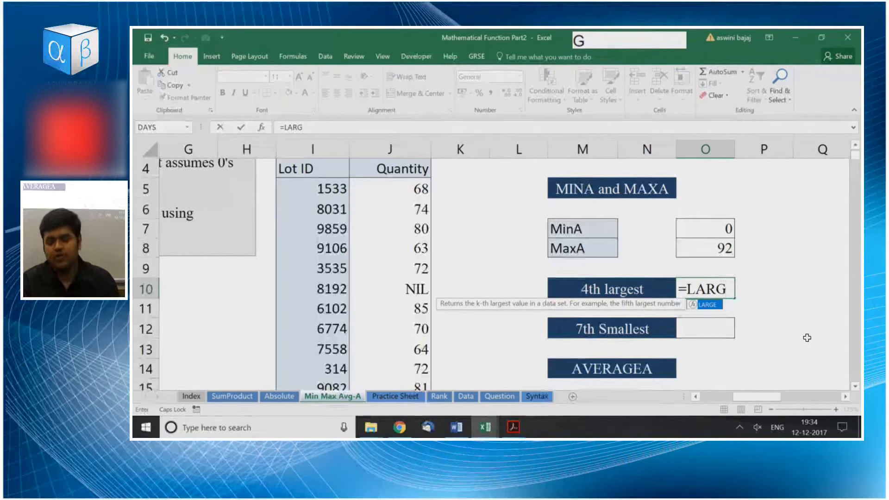
{"action": "key", "text": "Tab"}
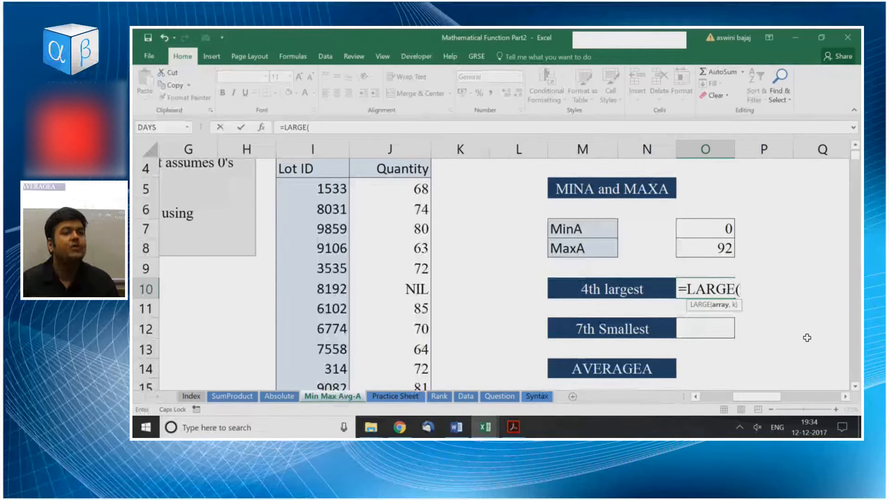
{"action": "key", "text": "Left"}
{"action": "key", "text": "Left"}
{"action": "key", "text": "Left"}
{"action": "key", "text": "Left"}
{"action": "key", "text": "Left"}
{"action": "key", "text": "Up"}
{"action": "key", "text": "Up"}
{"action": "key", "text": "Up"}
{"action": "key", "text": "Up"}
{"action": "key", "text": "Up"}
{"action": "key", "text": "ctrl+shift+Down"}
{"action": "type", "text": ","}
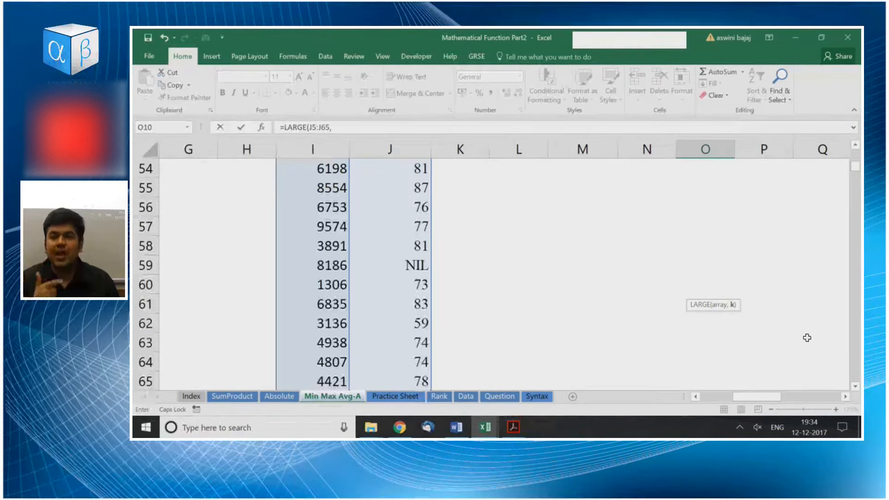
{"action": "type", "text": "4"}
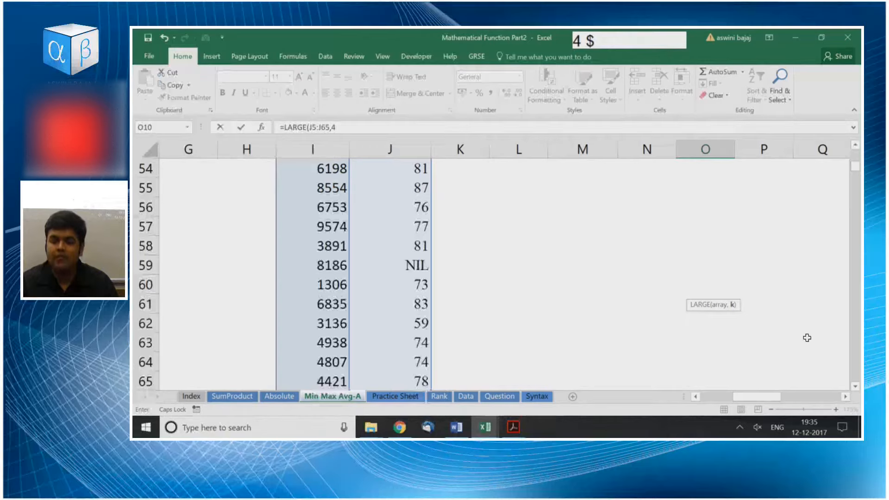
{"action": "key", "text": "Return"}
Review the LARGE formula and its arguments in the 4th largest answer cell O10.
{"action": "key", "text": "Up"}
{"action": "key", "text": "Up"}
{"action": "key", "text": "Up"}
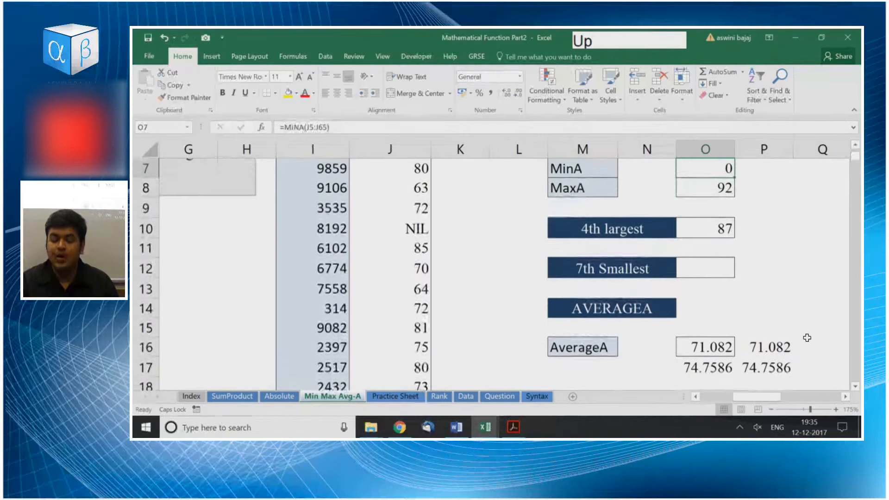
{"action": "key", "text": "Down"}
{"action": "key", "text": "Down"}
{"action": "key", "text": "F2"}
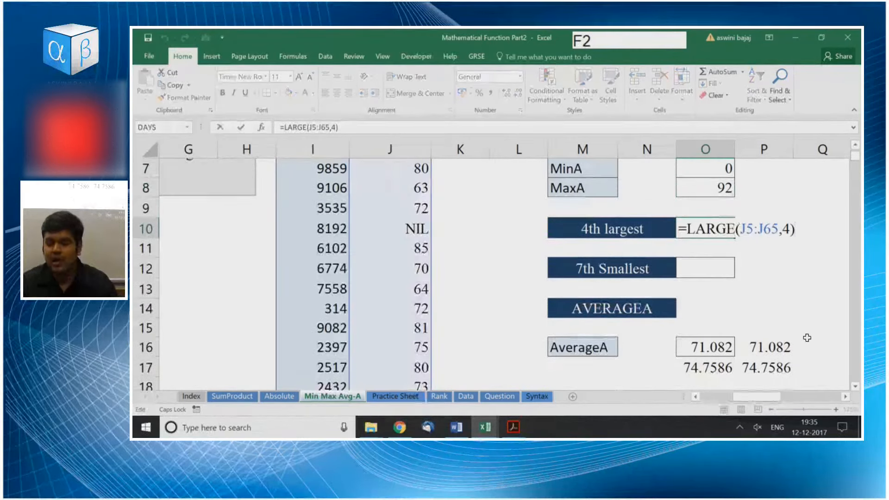
{"action": "scroll", "coordinate": [807, 338], "scroll_direction": "up", "scroll_amount": 1}
{"action": "scroll", "coordinate": [794, 323], "scroll_direction": "up", "scroll_amount": 1}
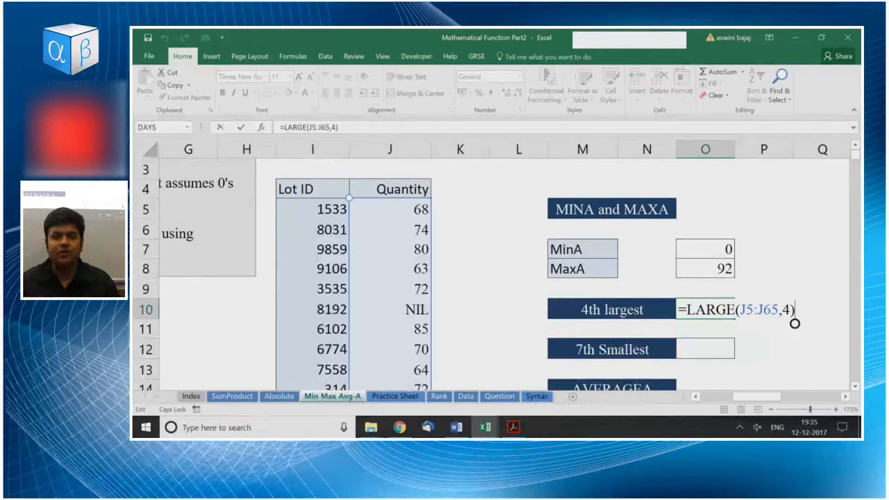
{"action": "key", "text": "Return"}
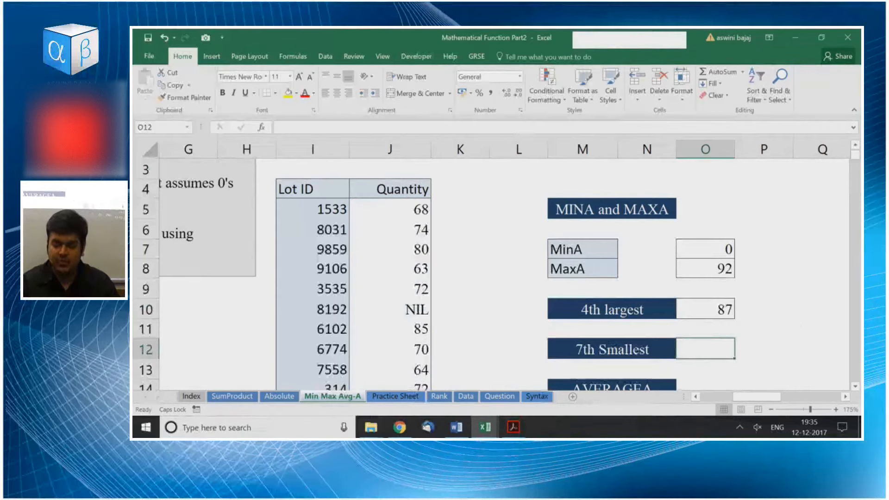
Enter =SMALL(J5:J65,7) in O12 to find the 7th smallest Quantity value.
{"action": "type", "text": "=SMALL"}
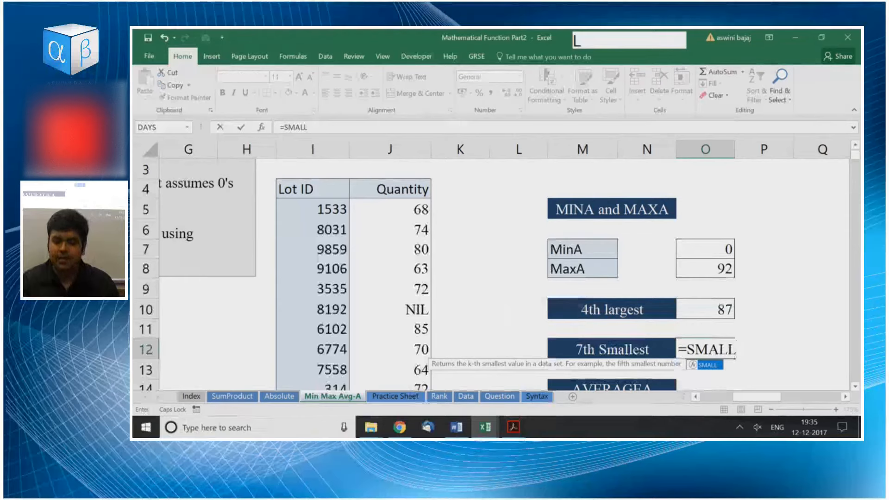
{"action": "key", "text": "Tab"}
{"action": "key", "text": "Left"}
{"action": "key", "text": "Left"}
{"action": "key", "text": "Left"}
{"action": "key", "text": "Left"}
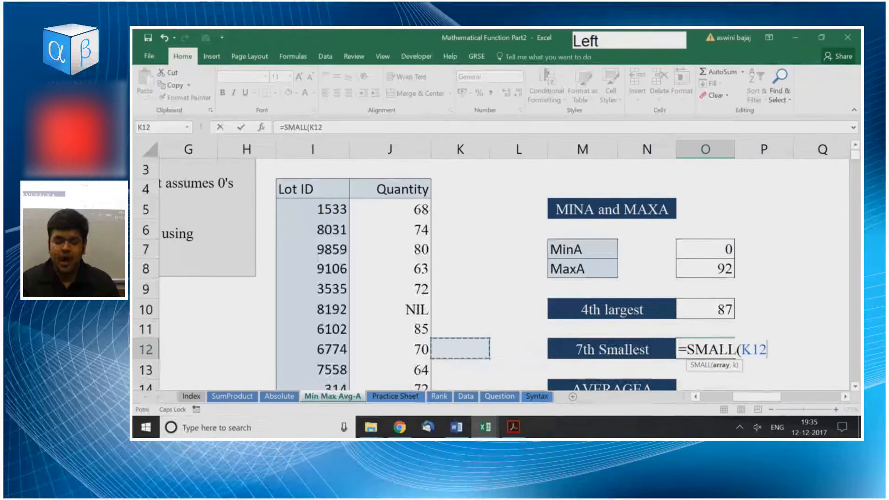
{"action": "key", "text": "ctrl+Up"}
{"action": "key", "text": "Left"}
{"action": "key", "text": "Down"}
{"action": "key", "text": "Down"}
{"action": "key", "text": "Down"}
{"action": "key", "text": "Down"}
{"action": "key", "text": "ctrl+shift+Down"}
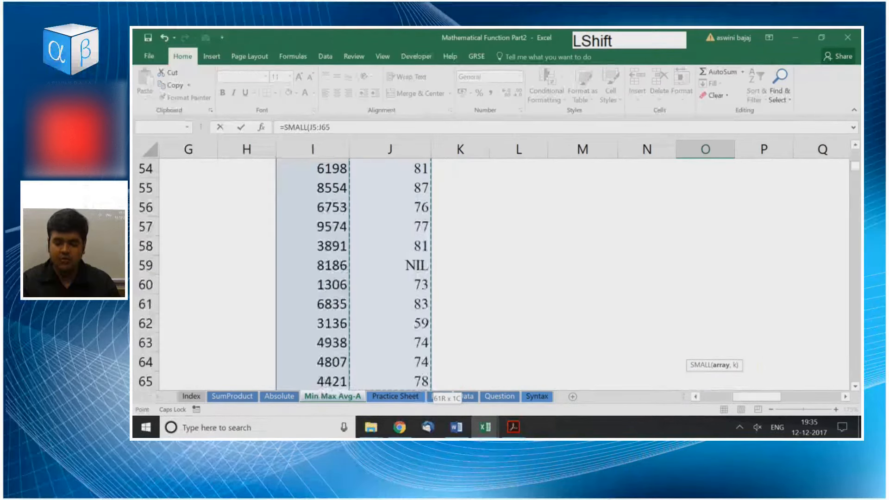
{"action": "type", "text": ",7"}
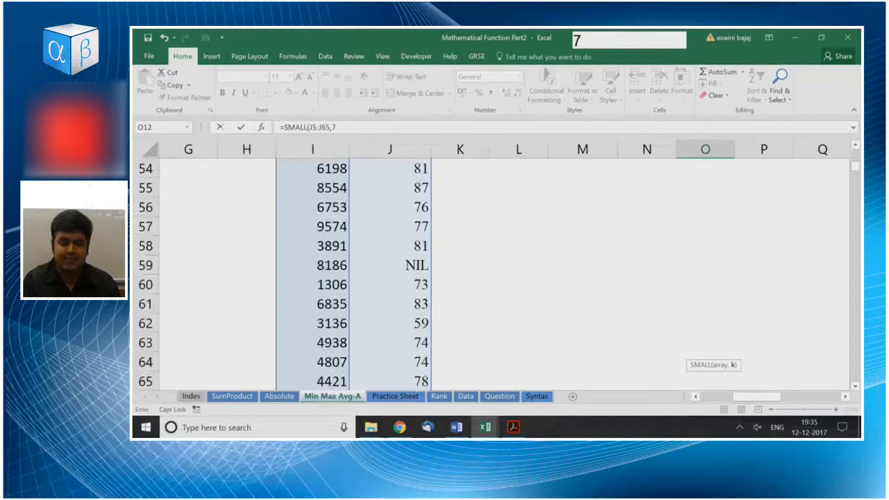
{"action": "key", "text": "Return"}
Review the SMALL formula in the 7th smallest answer cell O12 and return to the 4th largest cell O10.
{"action": "key", "text": "Up"}
{"action": "key", "text": "Up"}
{"action": "key", "text": "Up"}
{"action": "key", "text": "Up"}
{"action": "key", "text": "Up"}
{"action": "key", "text": "Up"}
{"action": "key", "text": "Up"}
{"action": "key", "text": "Up"}
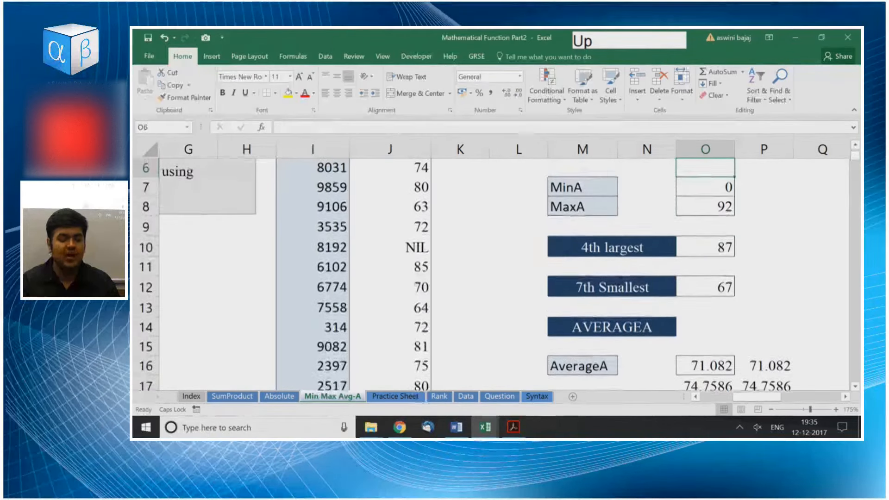
{"action": "key", "text": "Down"}
{"action": "key", "text": "Down"}
{"action": "key", "text": "Down"}
{"action": "key", "text": "Down"}
{"action": "key", "text": "Down"}
{"action": "key", "text": "Down"}
{"action": "key", "text": "Down"}
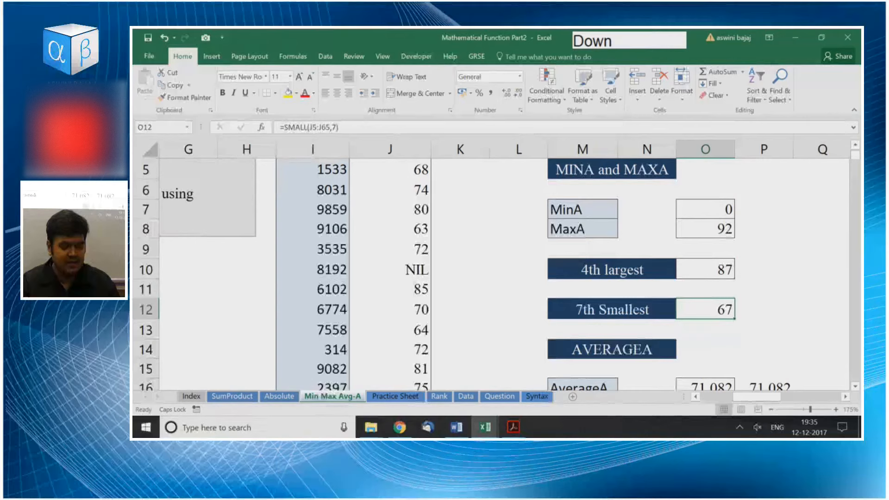
{"action": "key", "text": "F2"}
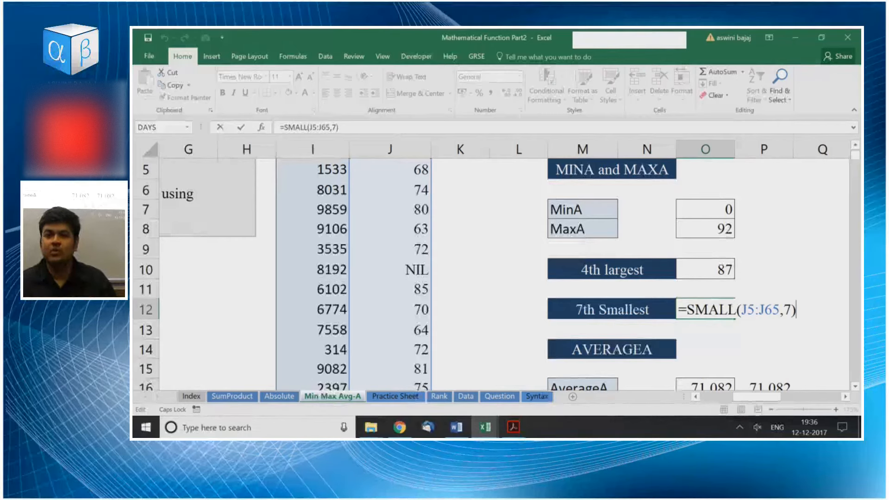
{"action": "key", "text": "KP_Enter"}
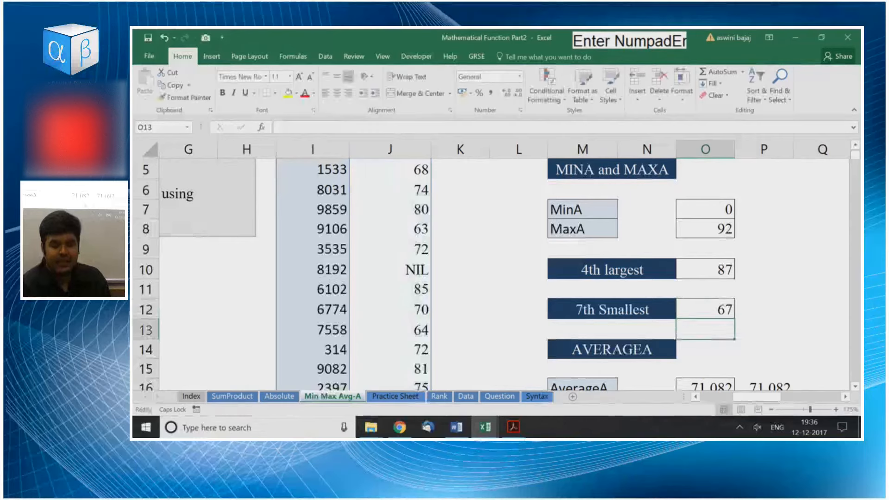
{"action": "key", "text": "Up"}
{"action": "key", "text": "Up"}
{"action": "key", "text": "Up"}
{"action": "key", "text": "Up"}
{"action": "key", "text": "Down"}
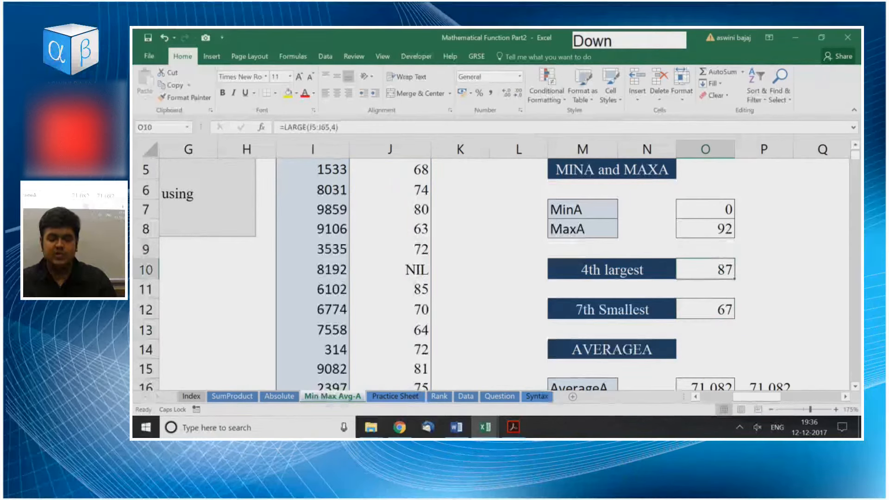
Open the Practice Sheet worksheet and look over its MINA and MAXA exercise on student marks.
{"action": "key", "text": "ctrl+Page_Down"}
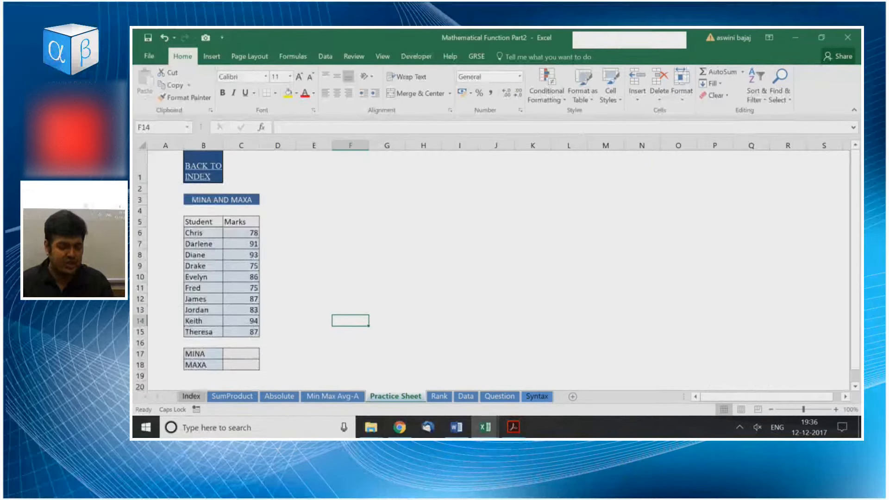
{"action": "scroll", "coordinate": [491, 269], "scroll_direction": "up", "scroll_amount": 5}
{"action": "scroll", "coordinate": [490, 268], "scroll_direction": "up", "scroll_amount": 1}
{"action": "scroll", "coordinate": [491, 268], "scroll_direction": "down", "scroll_amount": 2}
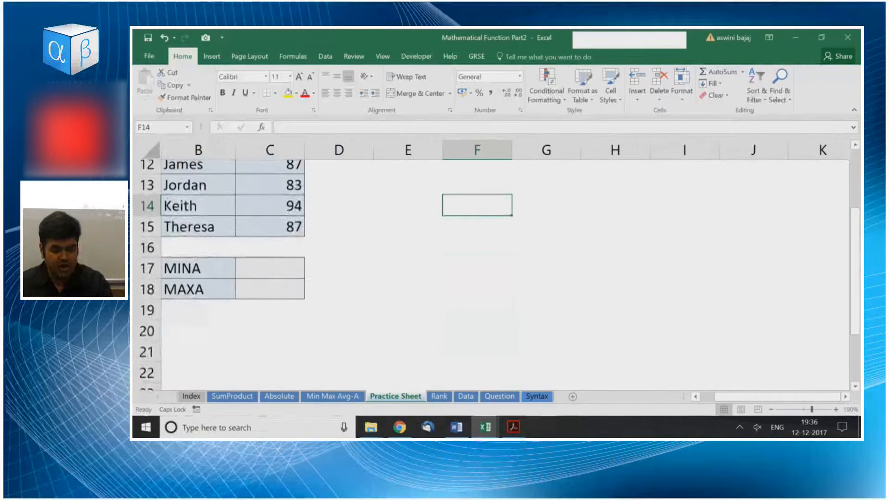
{"action": "scroll", "coordinate": [491, 269], "scroll_direction": "up", "scroll_amount": 5}
Open the Rank worksheet and examine the RANK syntax and the batsmen table with its Runs and Rank columns.
{"action": "key", "text": "ctrl+Page_Down"}
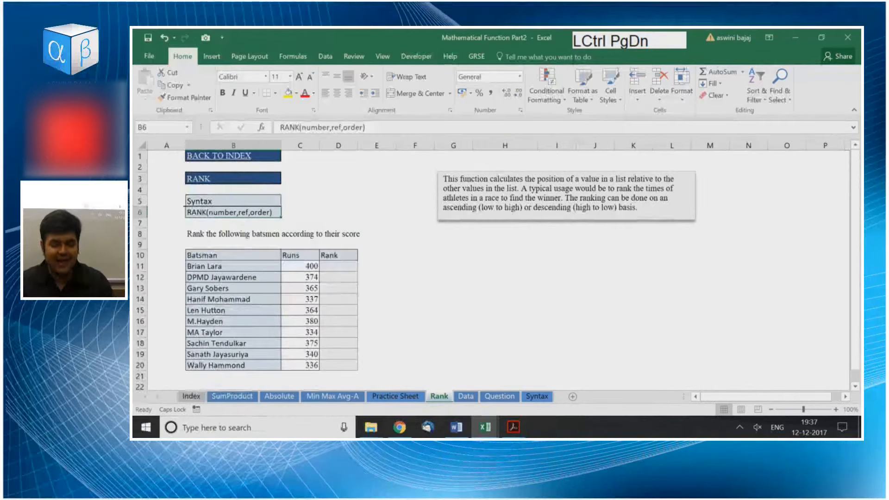
{"action": "scroll", "coordinate": [491, 268], "scroll_direction": "up", "scroll_amount": 5}
{"action": "scroll", "coordinate": [491, 269], "scroll_direction": "down", "scroll_amount": 2}
{"action": "key", "text": "Left"}
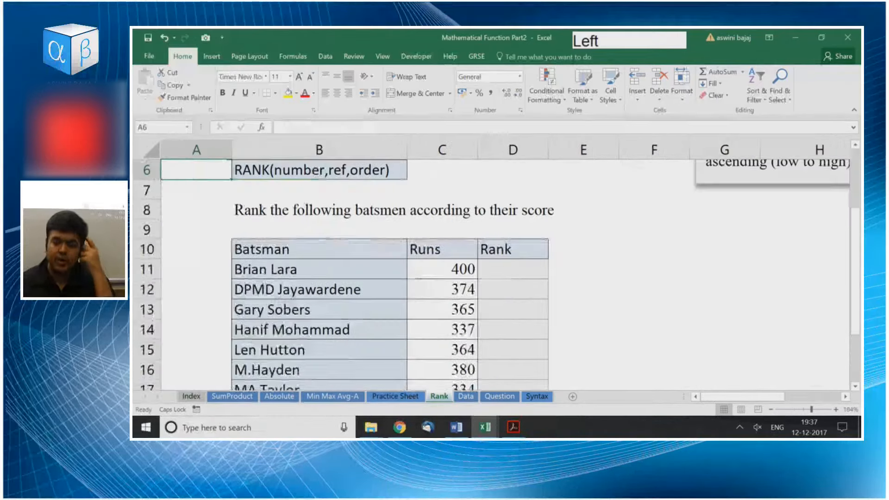
{"action": "key", "text": "Right"}
{"action": "key", "text": "Right"}
{"action": "key", "text": "Down"}
{"action": "key", "text": "Down"}
{"action": "key", "text": "Down"}
{"action": "key", "text": "Down"}
{"action": "key", "text": "Down"}
{"action": "key", "text": "Down"}
{"action": "key", "text": "Down"}
{"action": "key", "text": "Down"}
{"action": "key", "text": "Down"}
{"action": "key", "text": "Down"}
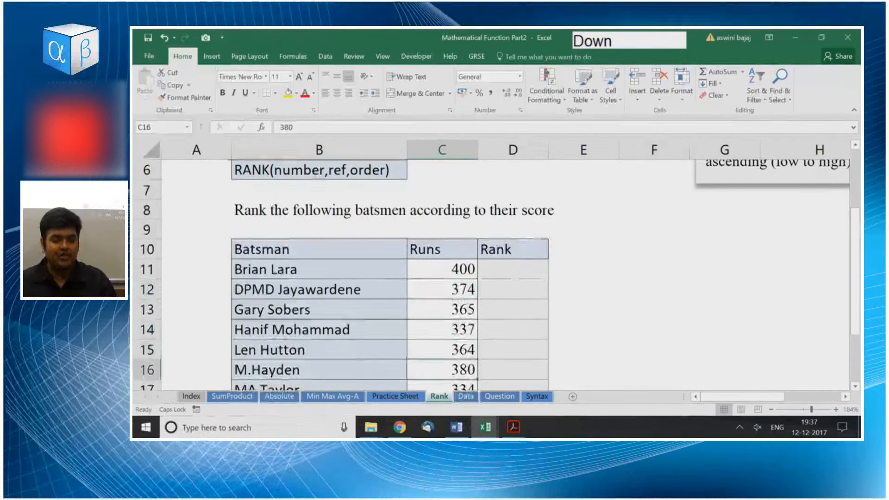
{"action": "key", "text": "ctrl+Down"}
{"action": "key", "text": "ctrl+Up"}
{"action": "key", "text": "Up"}
{"action": "key", "text": "Up"}
{"action": "key", "text": "Up"}
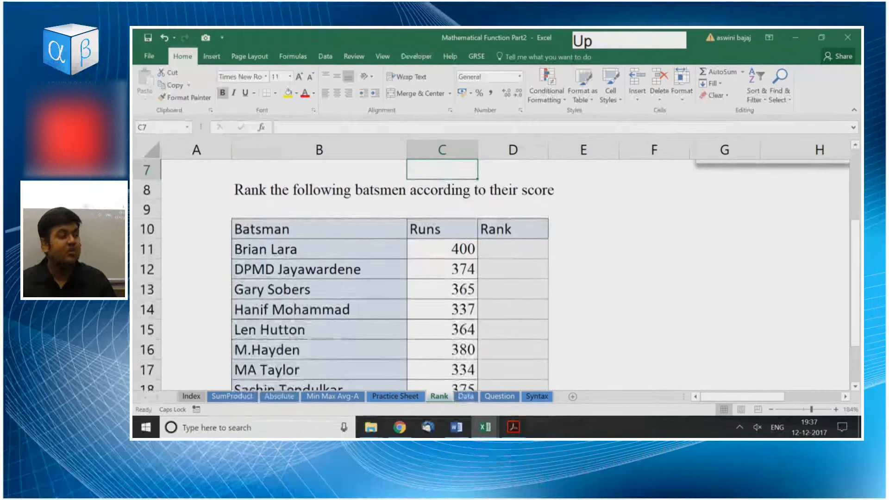
Check the Runs and Rank headers, and select the batsmen's Runs values C11:C20.
{"action": "key", "text": "Down"}
{"action": "key", "text": "Down"}
{"action": "key", "text": "Down"}
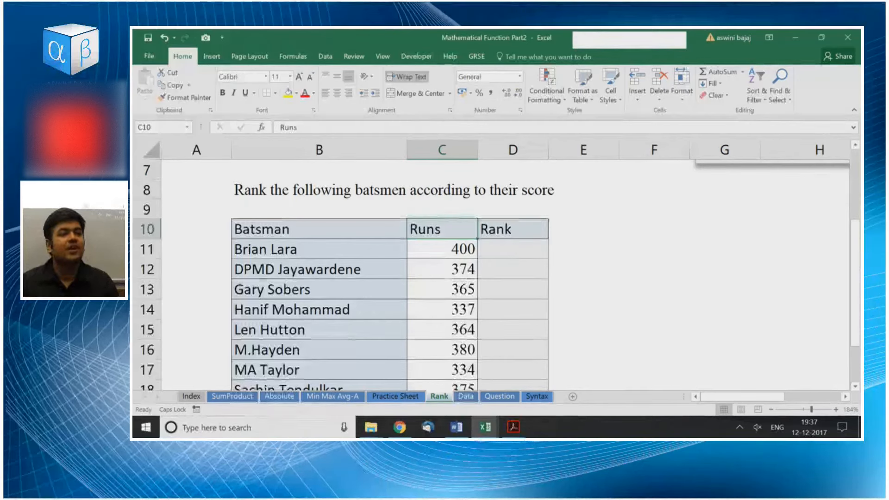
{"action": "key", "text": "Right"}
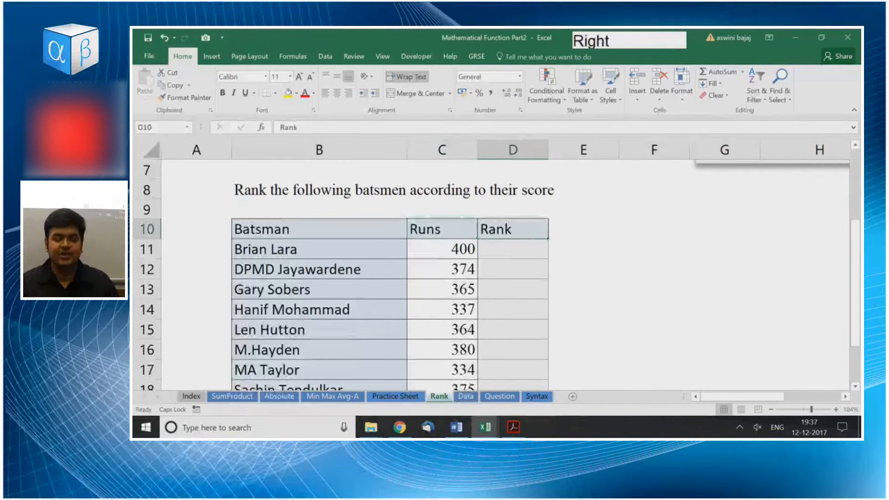
{"action": "key", "text": "Down"}
{"action": "key", "text": "Left"}
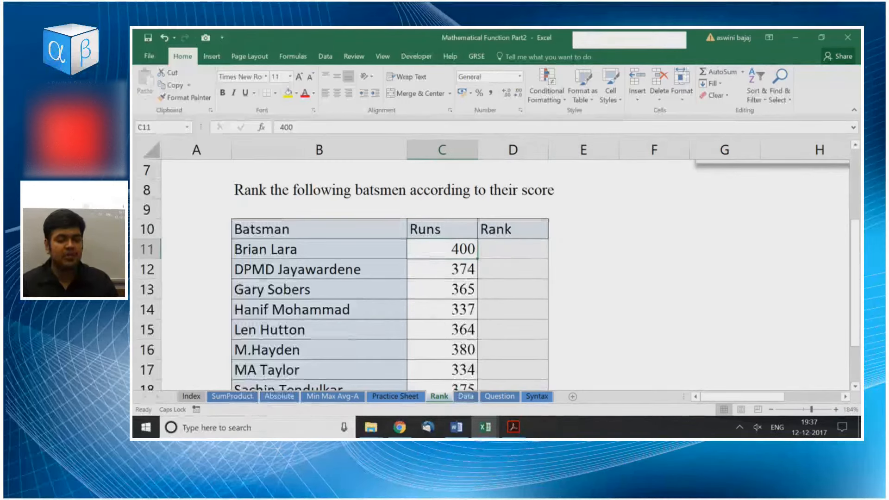
{"action": "key", "text": "ctrl+shift+Down"}
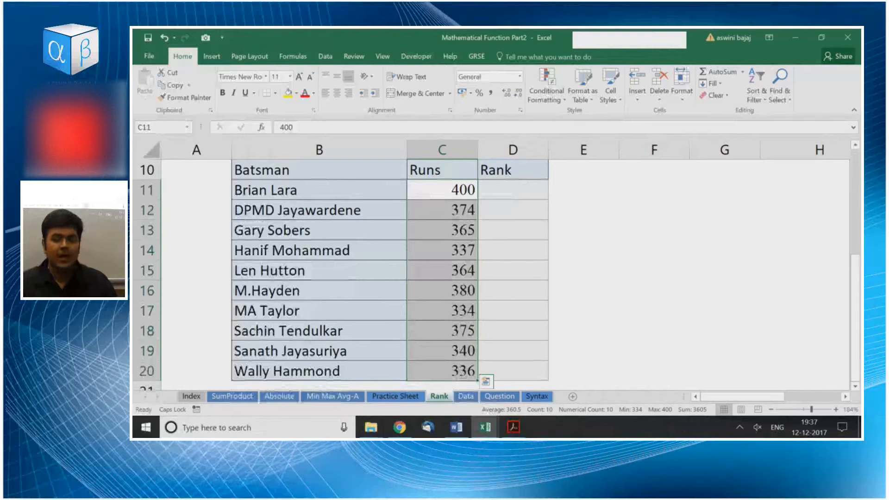
Start a RANK formula in D11 with C11 as the number and C11:C20 as the reference range.
{"action": "key", "text": "Right"}
{"action": "type", "text": "=RANK"}
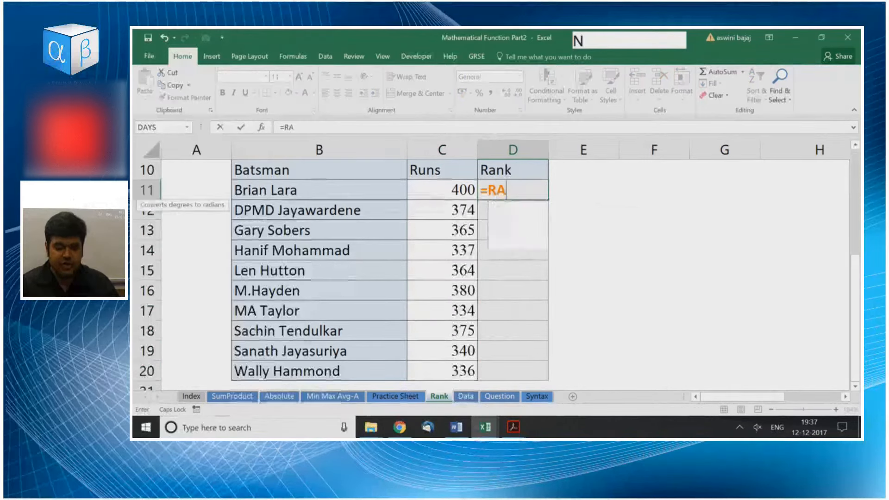
{"action": "key", "text": "Down"}
{"action": "key", "text": "Down"}
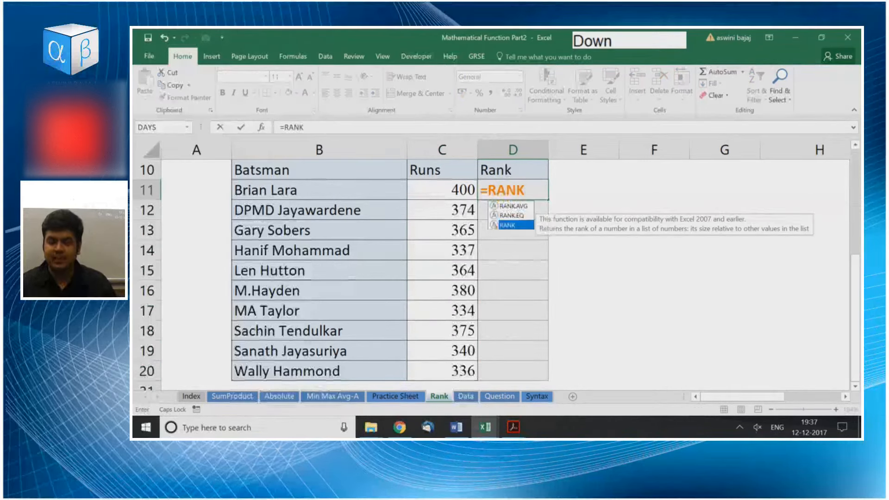
{"action": "key", "text": "Tab"}
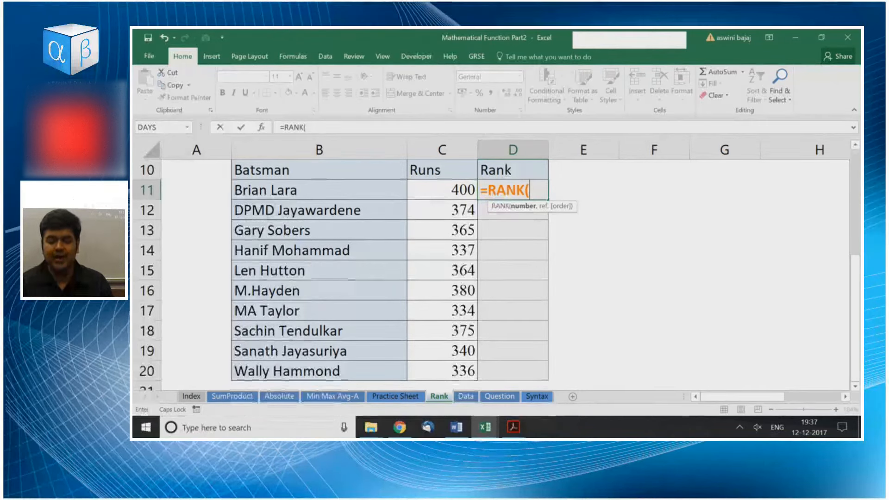
{"action": "key", "text": "Left"}
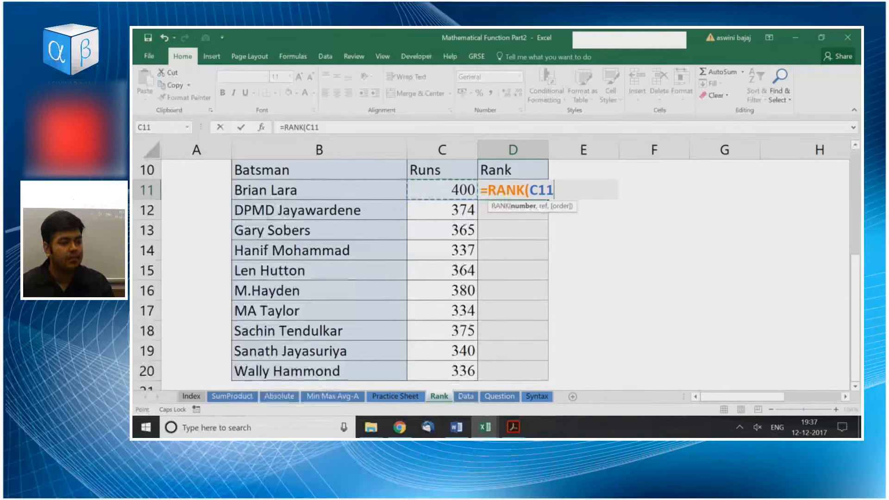
{"action": "type", "text": ","}
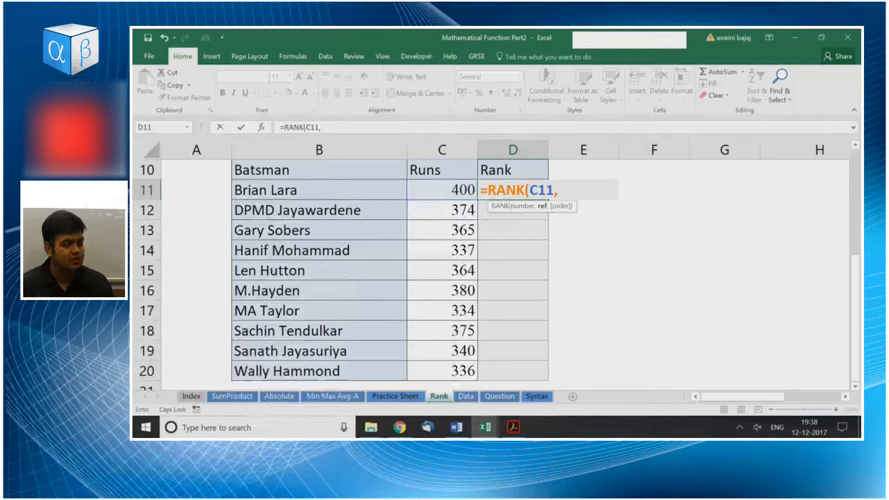
{"action": "key", "text": "Left"}
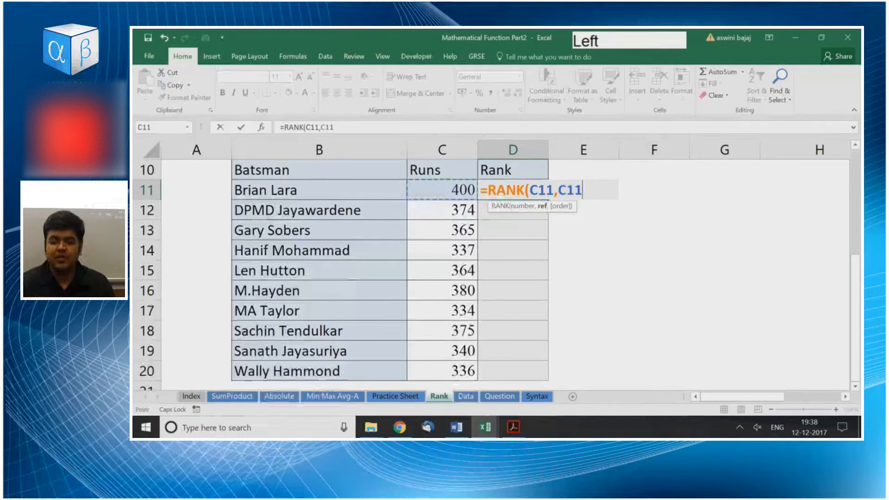
{"action": "key", "text": "ctrl+shift+Down"}
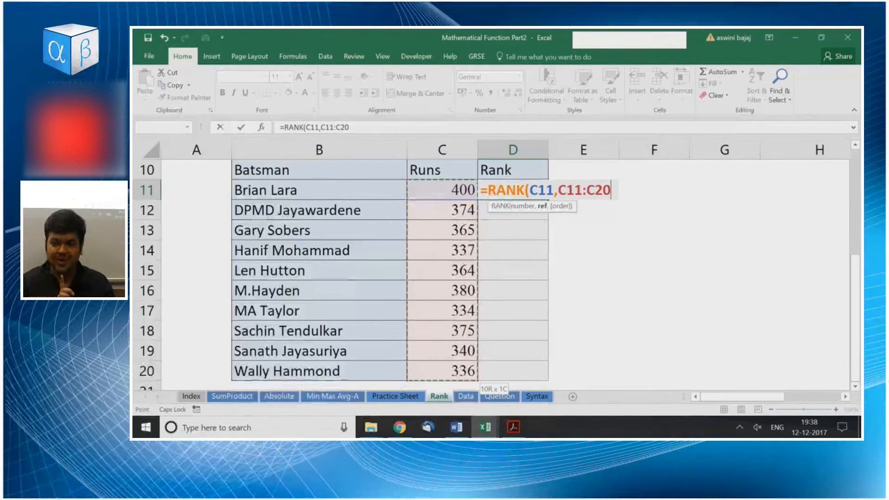
Complete the RANK formula in D11 with order 0 - Descending and enter it.
{"action": "type", "text": ","}
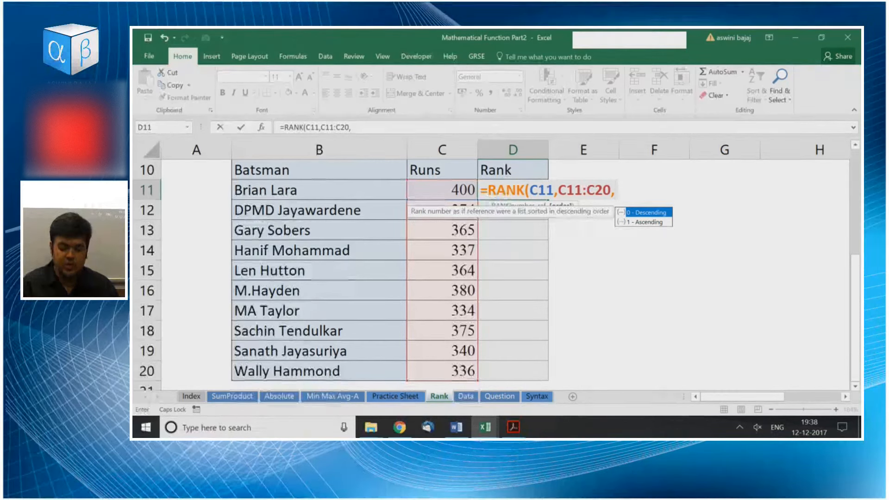
{"action": "type", "text": "0"}
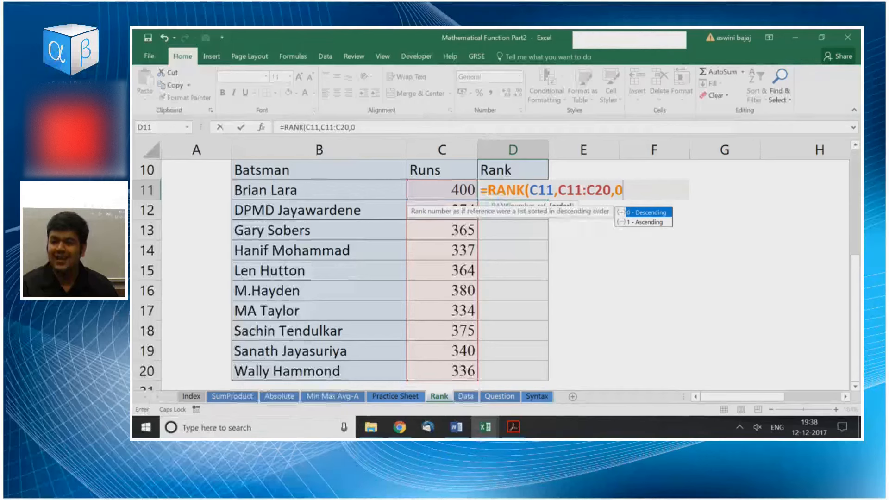
{"action": "key", "text": "BackSpace"}
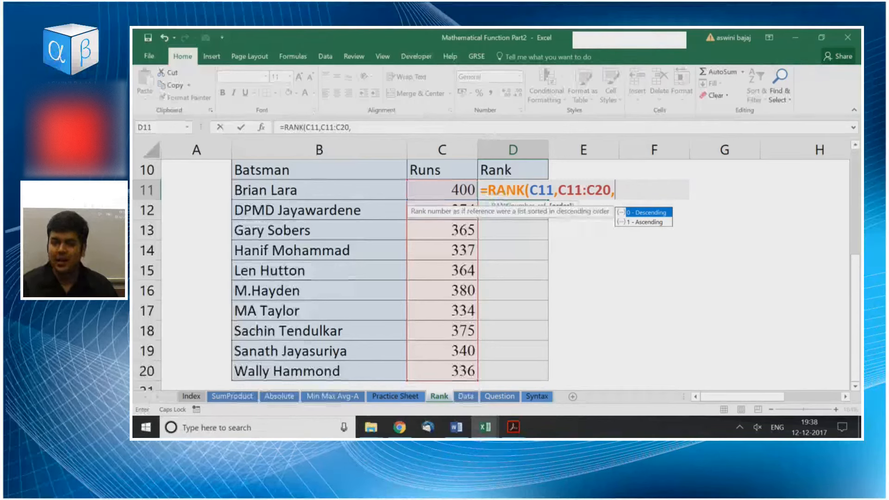
{"action": "type", "text": "0"}
{"action": "key", "text": "BackSpace"}
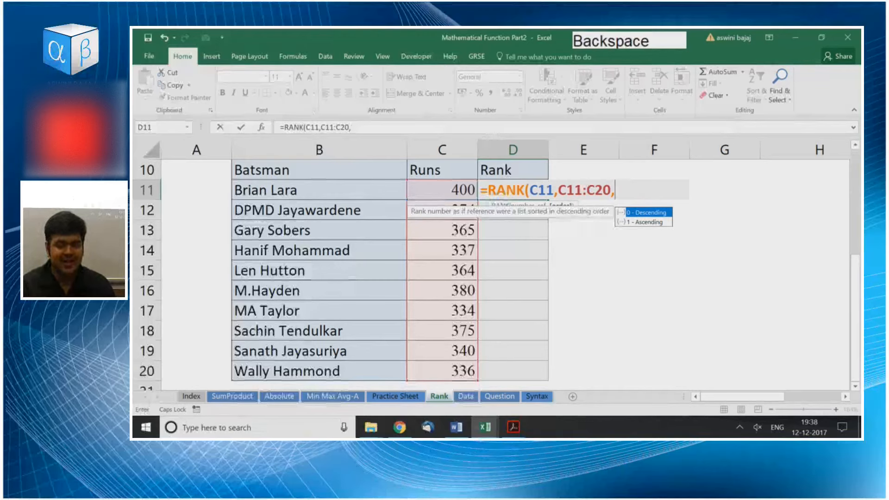
{"action": "key", "text": "Tab"}
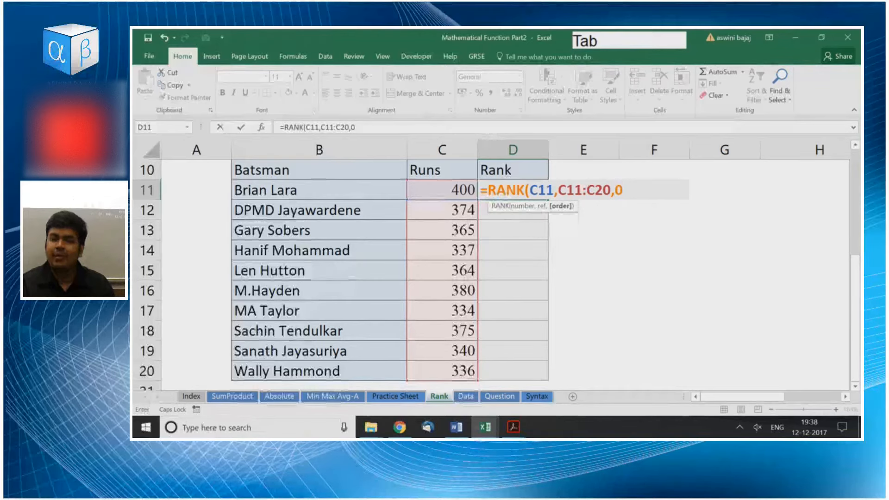
{"action": "key", "text": "BackSpace"}
{"action": "key", "text": "Down"}
{"action": "key", "text": "Up"}
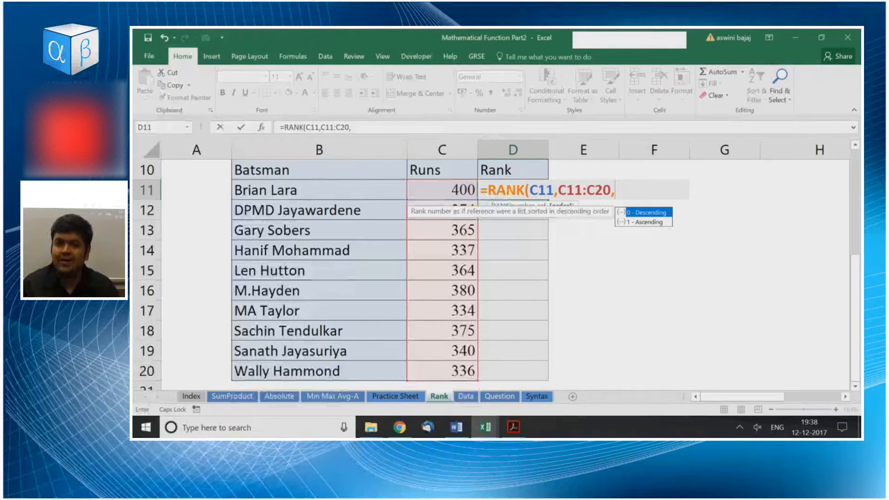
{"action": "type", "text": "0"}
{"action": "key", "text": "BackSpace"}
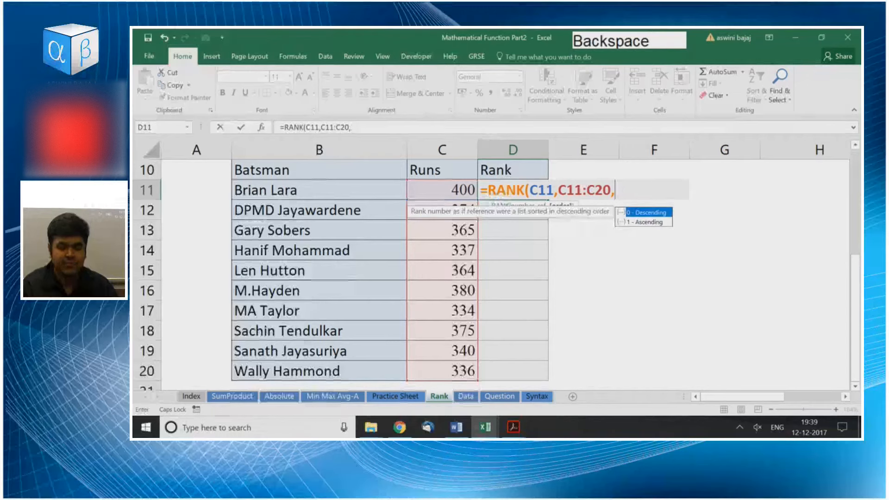
{"action": "key", "text": "Tab"}
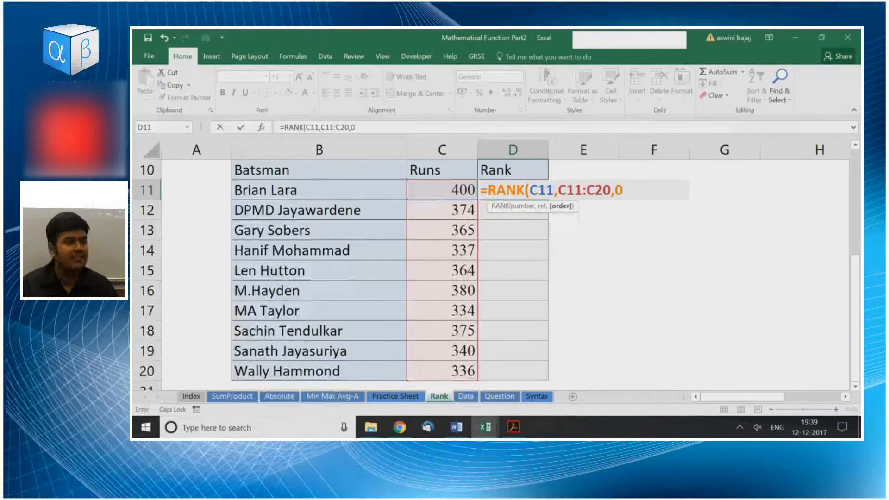
{"action": "key", "text": "Return"}
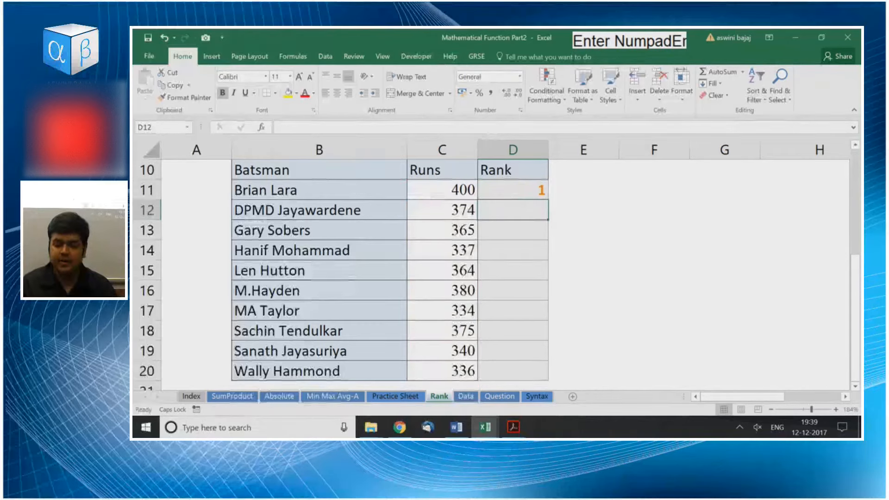
Fill the RANK formula from D11 down through D20 for all the batsmen.
{"action": "key", "text": "Up"}
{"action": "key", "text": "shift+Down"}
{"action": "key", "text": "shift+Down"}
{"action": "key", "text": "shift+Down"}
{"action": "key", "text": "shift+Down"}
{"action": "key", "text": "shift+Down"}
{"action": "key", "text": "shift+Down"}
{"action": "key", "text": "shift+Down"}
{"action": "key", "text": "shift+Down"}
{"action": "key", "text": "shift+Down"}
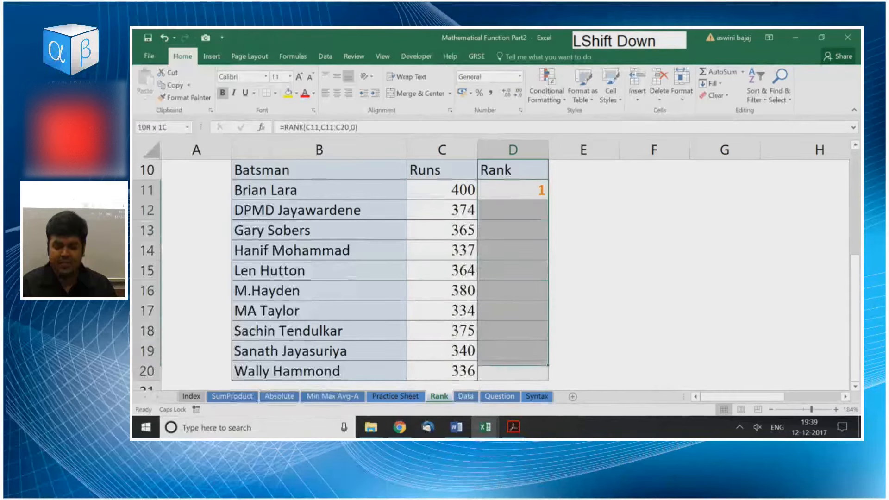
{"action": "key", "text": "ctrl+d"}
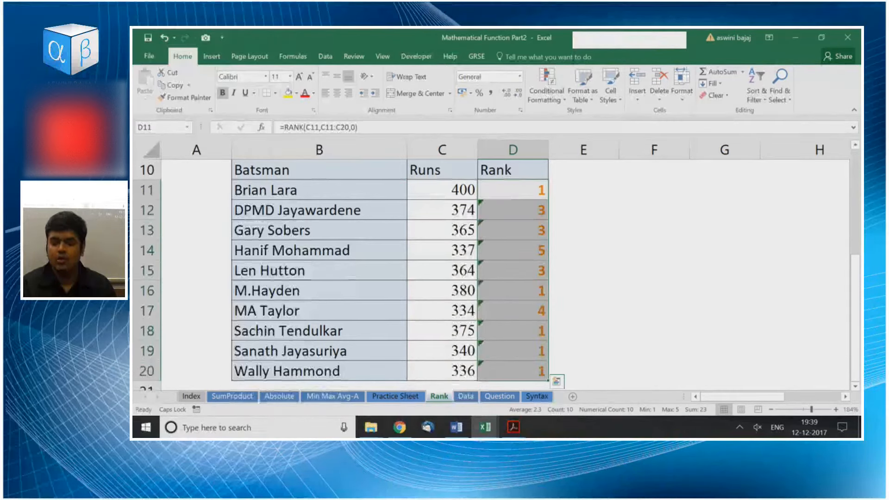
Look over the filled Rank column and examine the reference and order arguments of the formula in D11.
{"action": "key", "text": "Down"}
{"action": "key", "text": "Left"}
{"action": "key", "text": "Right"}
{"action": "key", "text": "ctrl+shift+Down"}
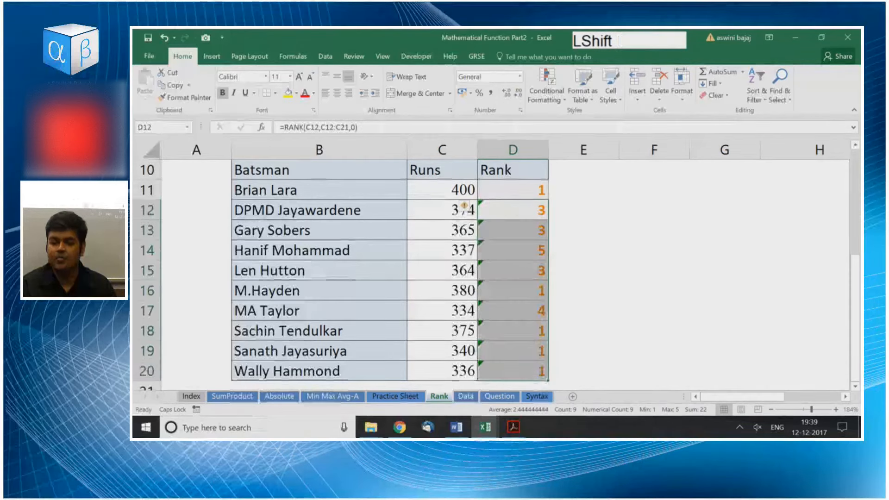
{"action": "key", "text": "Up"}
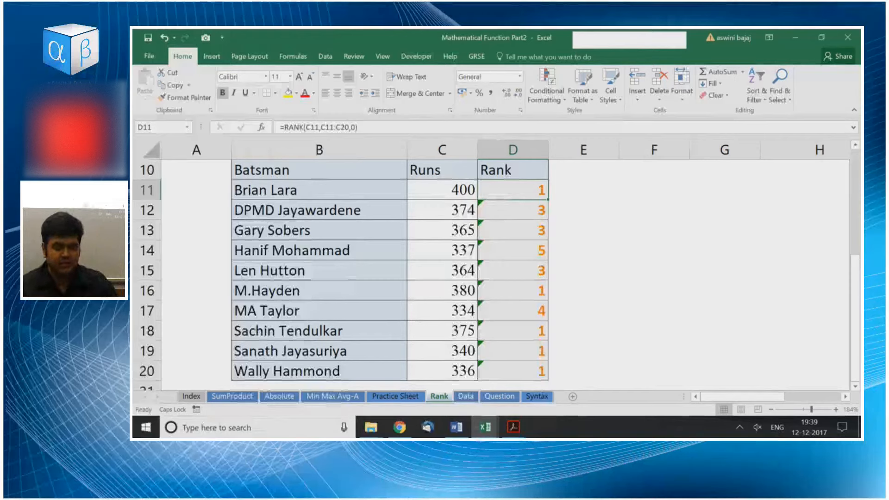
{"action": "key", "text": "F2"}
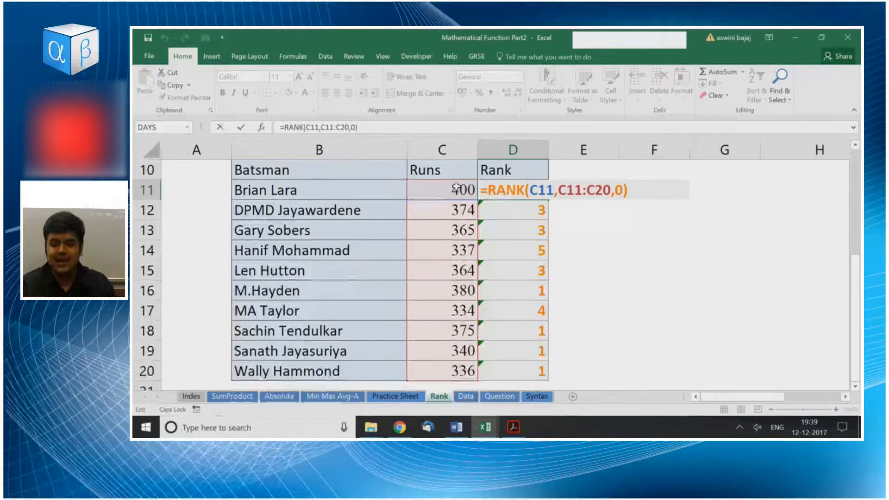
{"action": "left_click_drag", "start_coordinate": [538, 190], "coordinate": [612, 190]}
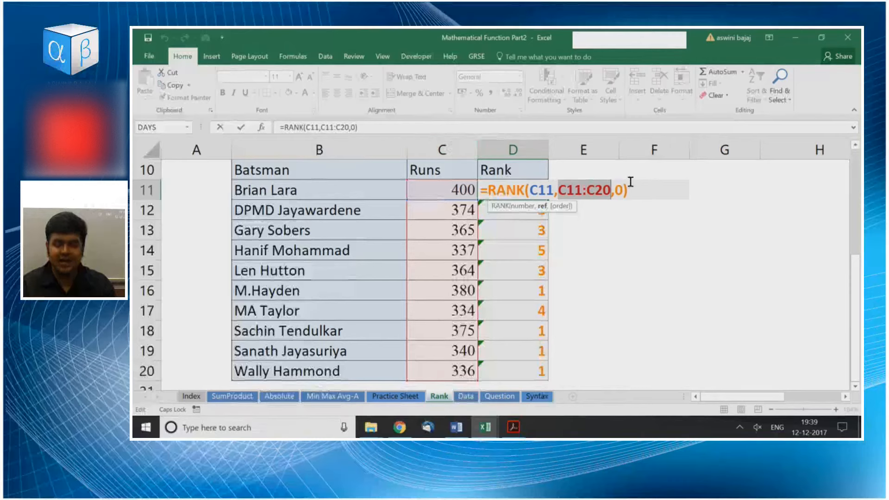
{"action": "double_click", "coordinate": [619, 190]}
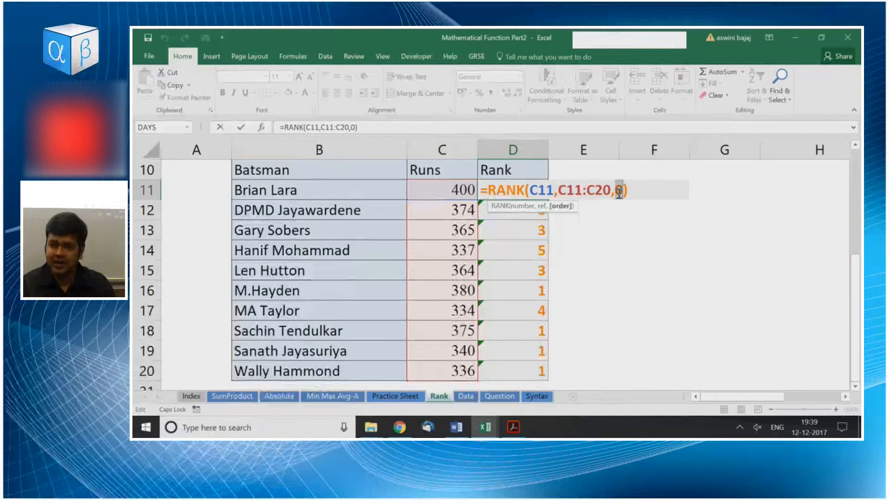
{"action": "key", "text": "Return"}
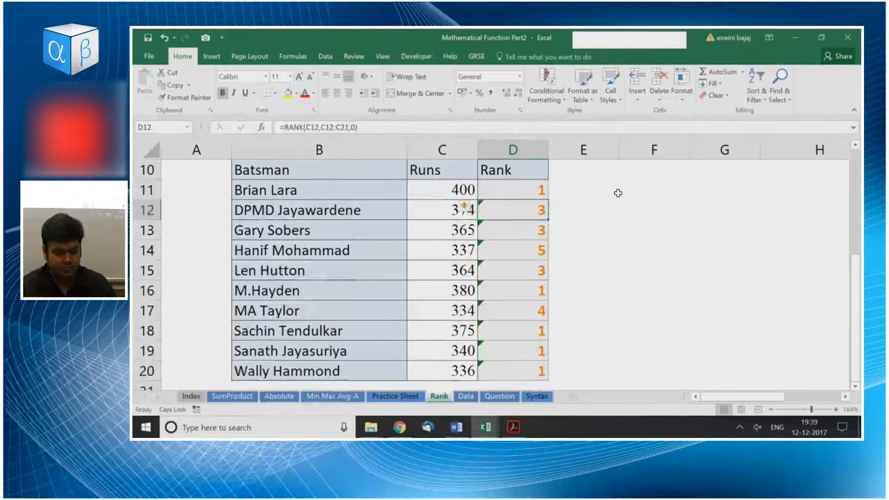
Inspect the reference ranges used by the copied RANK formulas in D12 and D13.
{"action": "key", "text": "F2"}
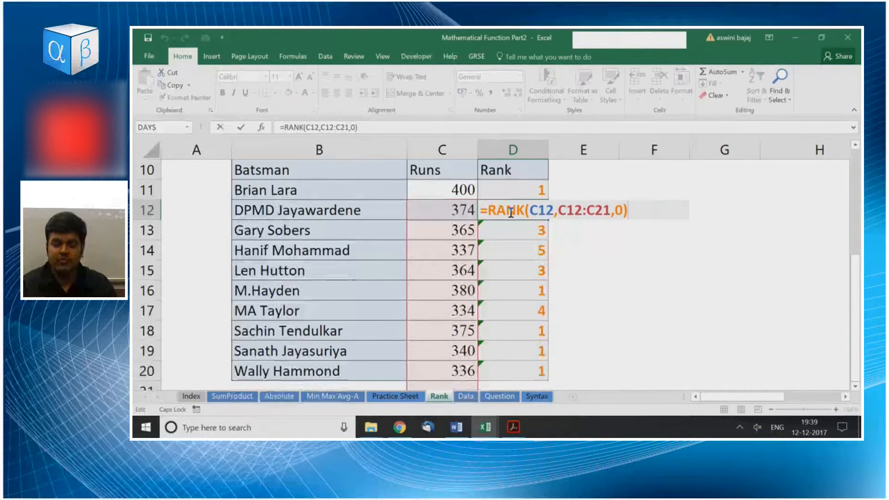
{"action": "scroll", "coordinate": [444, 213], "scroll_direction": "down", "scroll_amount": 1}
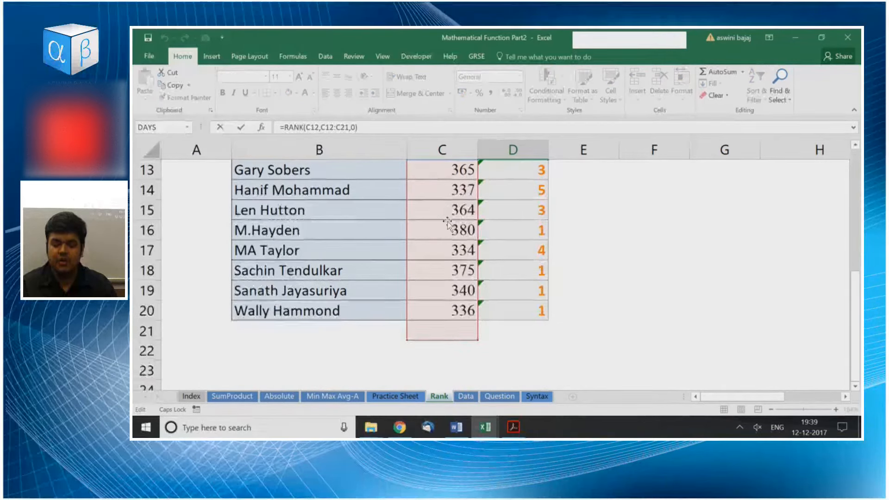
{"action": "scroll", "coordinate": [451, 227], "scroll_direction": "up", "scroll_amount": 1}
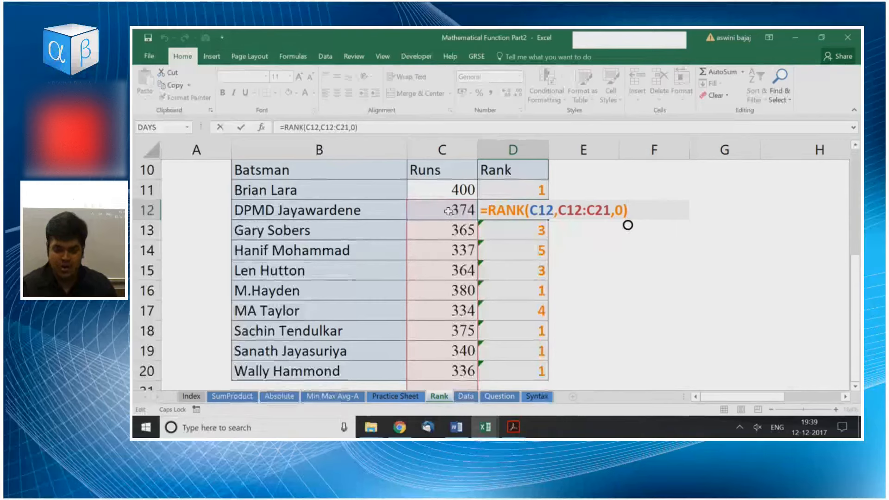
{"action": "key", "text": "Return"}
{"action": "key", "text": "F2"}
{"action": "scroll", "coordinate": [383, 215], "scroll_direction": "down", "scroll_amount": 1}
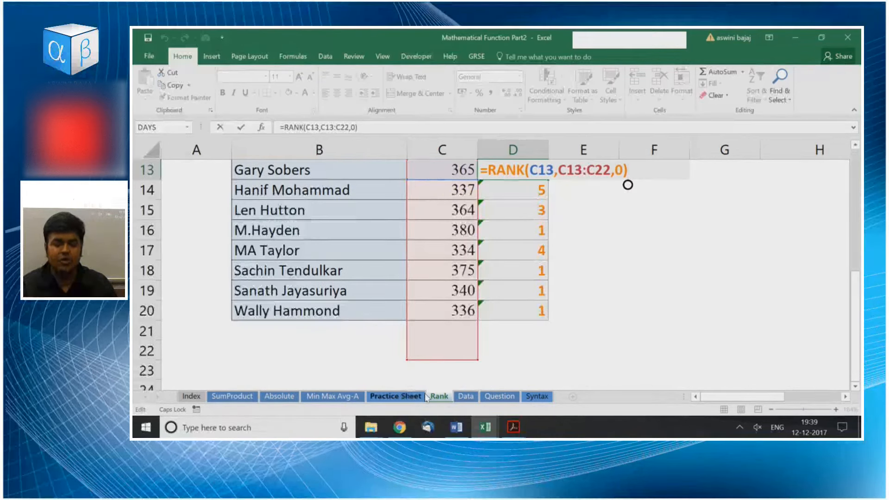
{"action": "scroll", "coordinate": [442, 213], "scroll_direction": "up", "scroll_amount": 1}
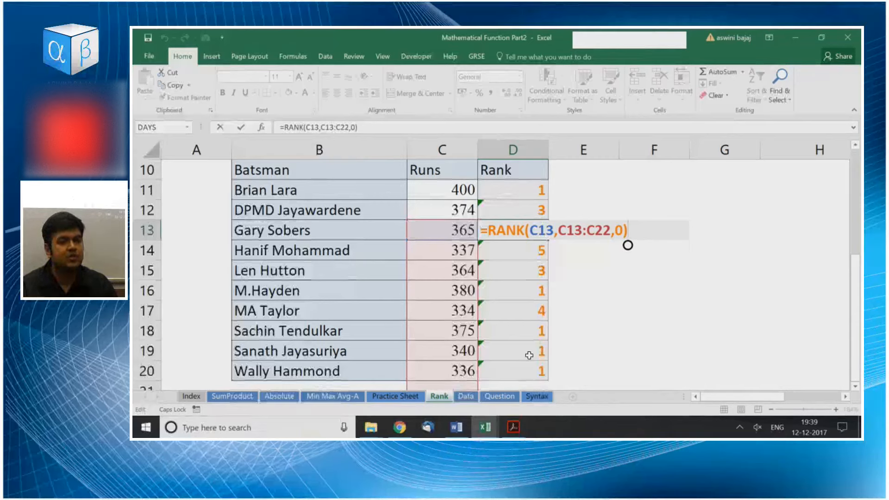
{"action": "key", "text": "Escape"}
Review the copied ranks in D12:D20 and compare Runs with Rank for the first three batsmen.
{"action": "left_click_drag", "start_coordinate": [531, 207], "coordinate": [530, 370]}
{"action": "left_click", "coordinate": [450, 191]}
{"action": "left_click", "coordinate": [515, 191]}
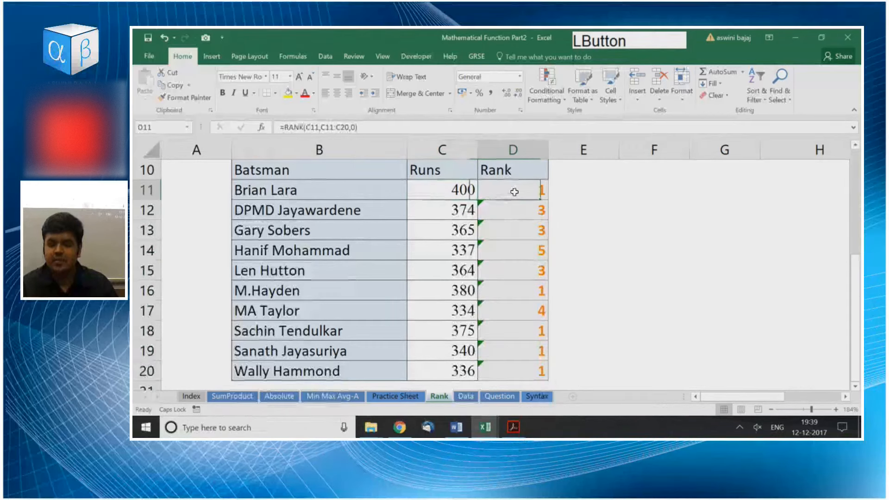
{"action": "left_click", "coordinate": [454, 208]}
{"action": "left_click", "coordinate": [489, 207]}
{"action": "left_click", "coordinate": [463, 229]}
{"action": "left_click", "coordinate": [504, 234]}
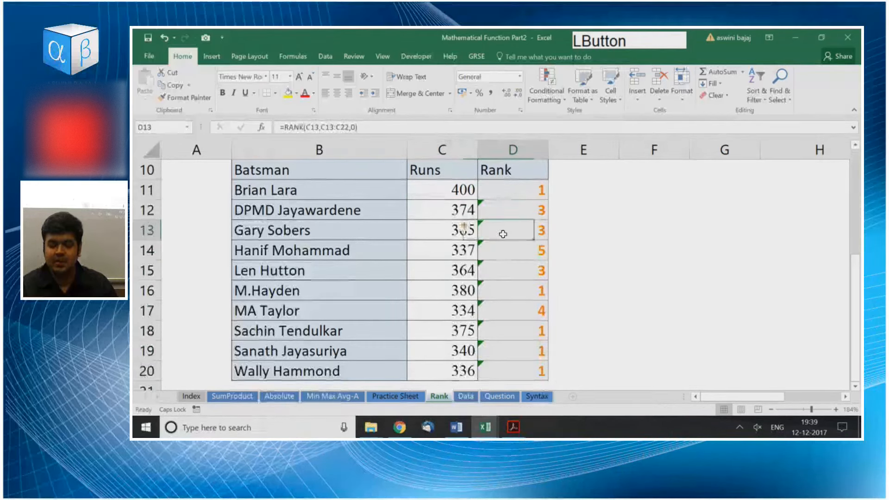
Recheck the Runs range C11:C20 and clear the RANK formulas from D11:D20.
{"action": "left_click_drag", "start_coordinate": [456, 187], "coordinate": [457, 368]}
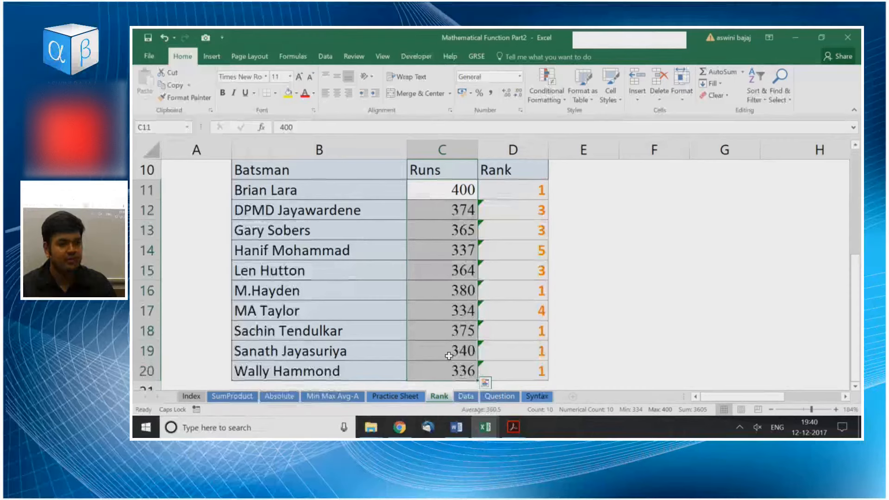
{"action": "key", "text": "Right"}
{"action": "key", "text": "ctrl+shift+Down"}
{"action": "key", "text": "Delete"}
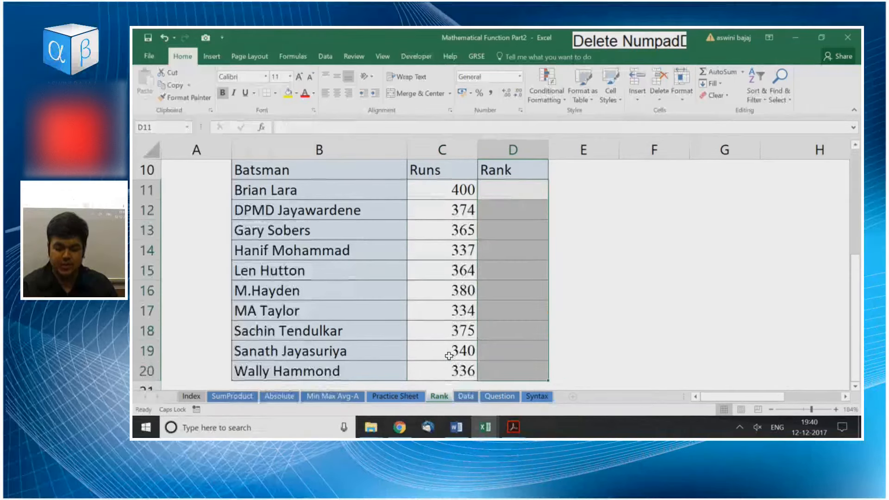
Enter =RANK(C11,$C$11:$C$20,0) in D11 with an absolute reference range and fill it through D20.
{"action": "type", "text": "=RANK"}
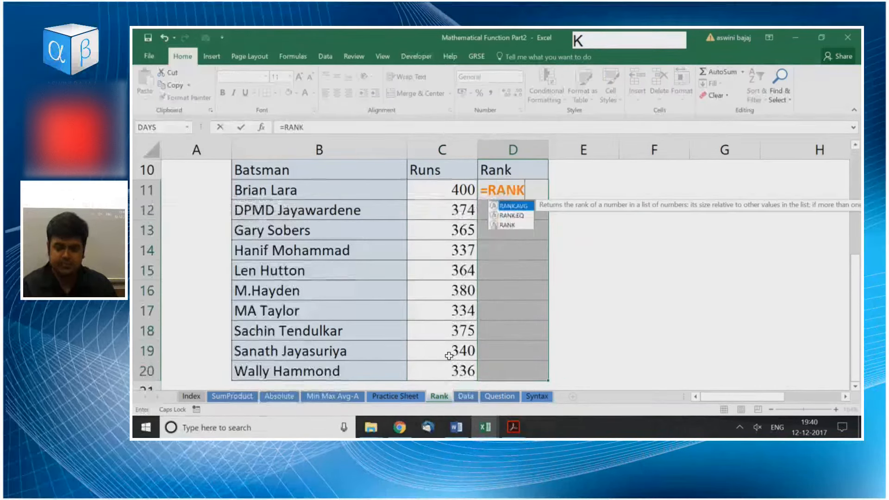
{"action": "key", "text": "Down"}
{"action": "key", "text": "Down"}
{"action": "key", "text": "Tab"}
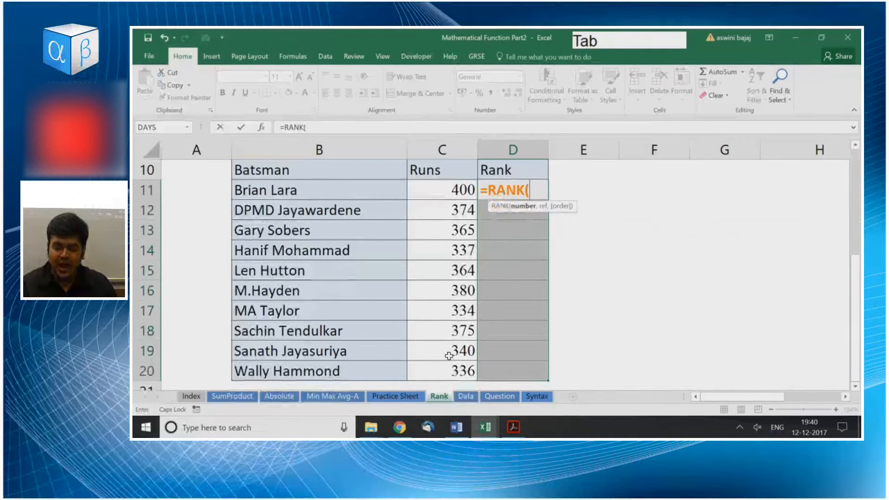
{"action": "key", "text": "Left"}
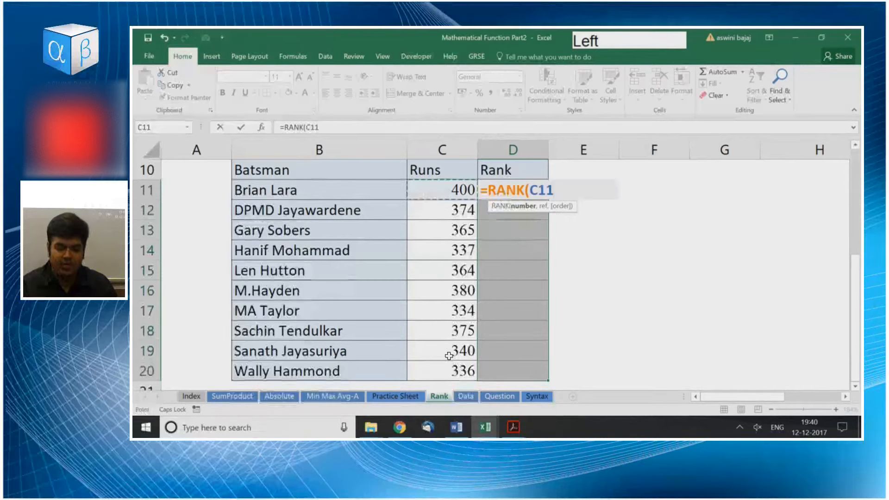
{"action": "type", "text": ","}
{"action": "key", "text": "Left"}
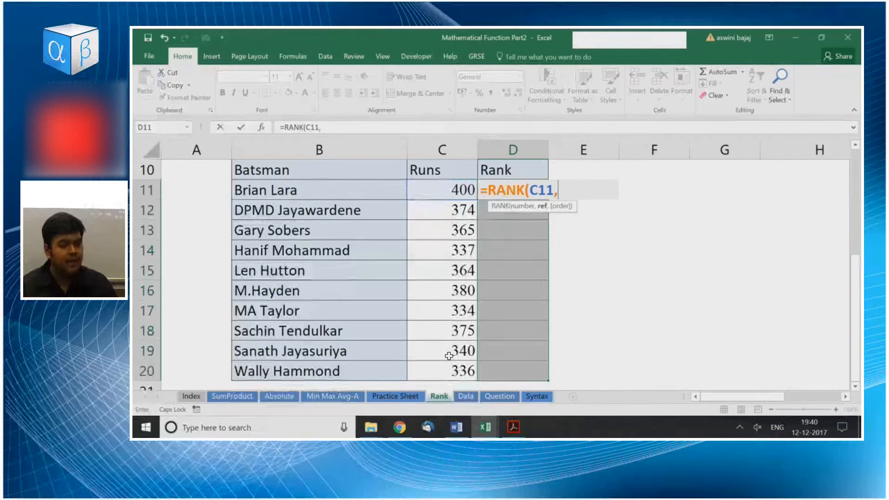
{"action": "key", "text": "ctrl+shift+Down"}
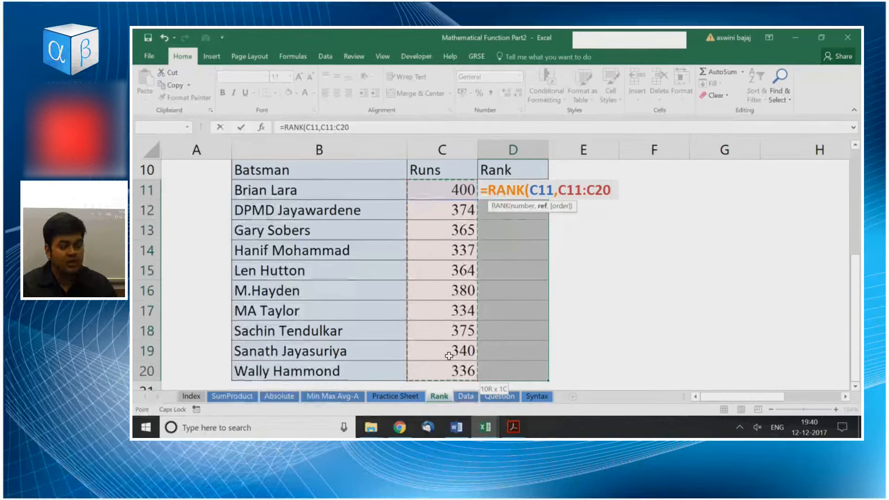
{"action": "key", "text": "F4"}
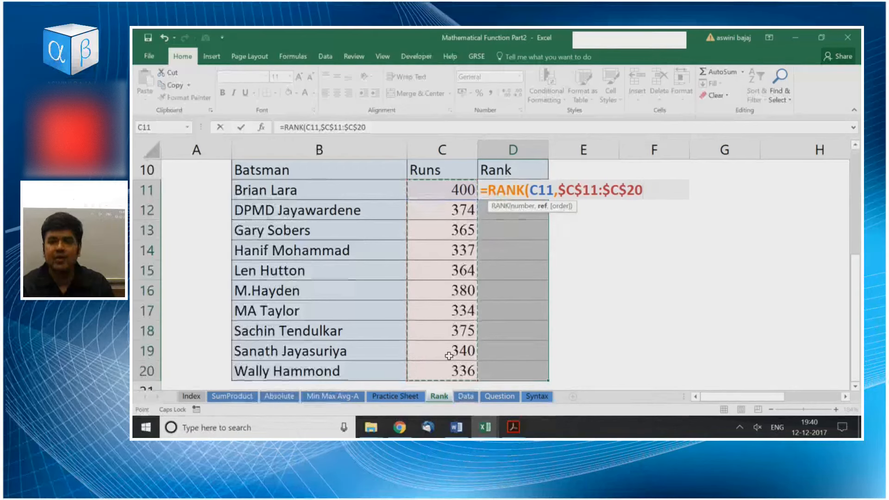
{"action": "type", "text": ","}
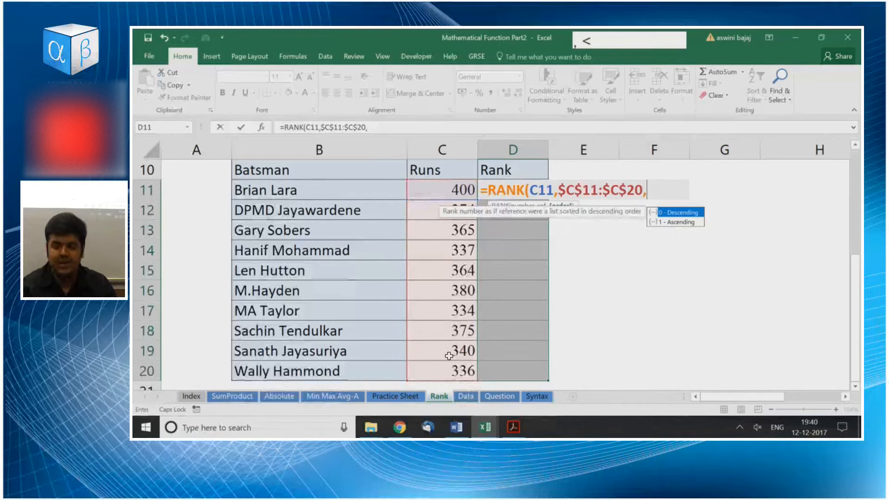
{"action": "type", "text": "0)"}
{"action": "key", "text": "KP_Enter"}
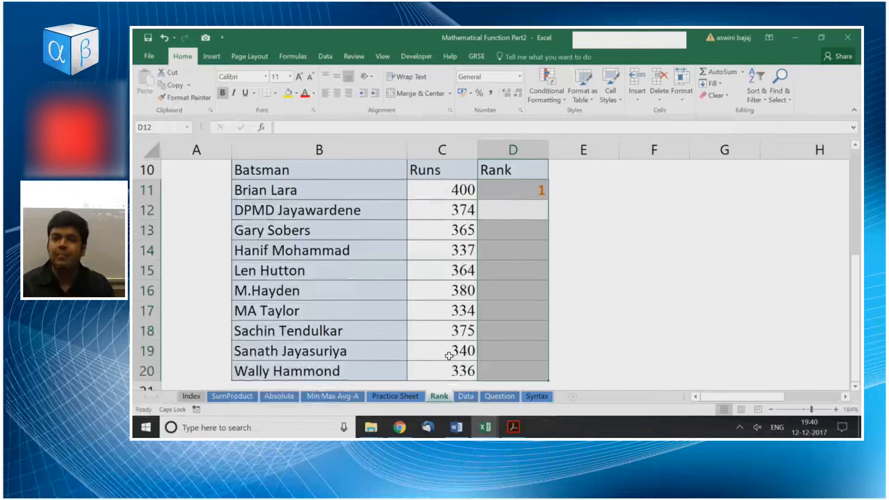
{"action": "key", "text": "ctrl+d"}
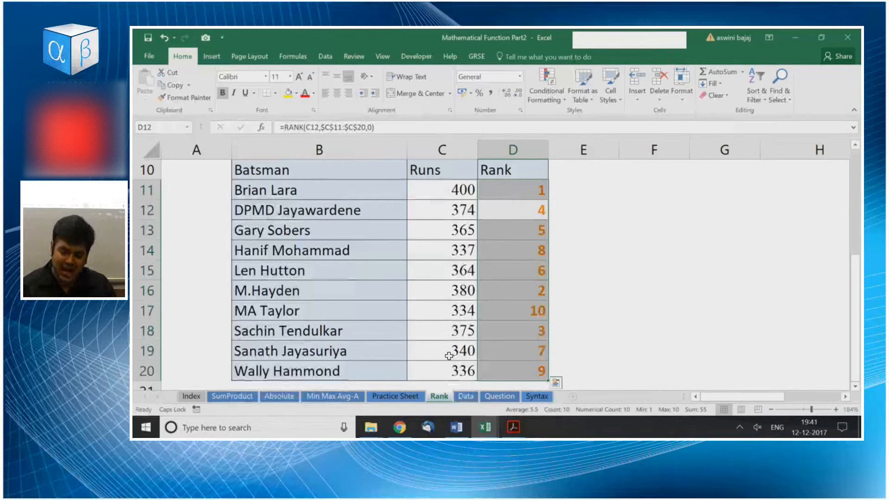
Clear the RANK formulas from D11:D20 and return to D11.
{"action": "key", "text": "Delete"}
{"action": "key", "text": "Down"}
{"action": "key", "text": "Up"}
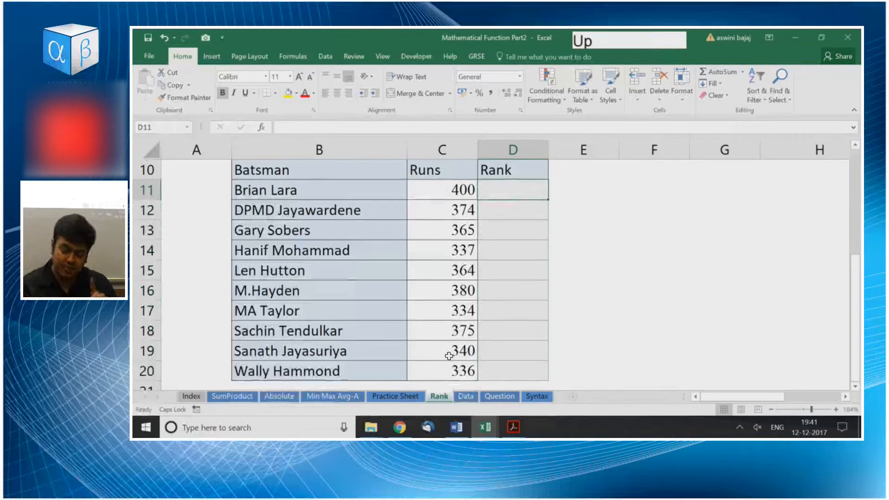
{"action": "type", "text": "=RA"}
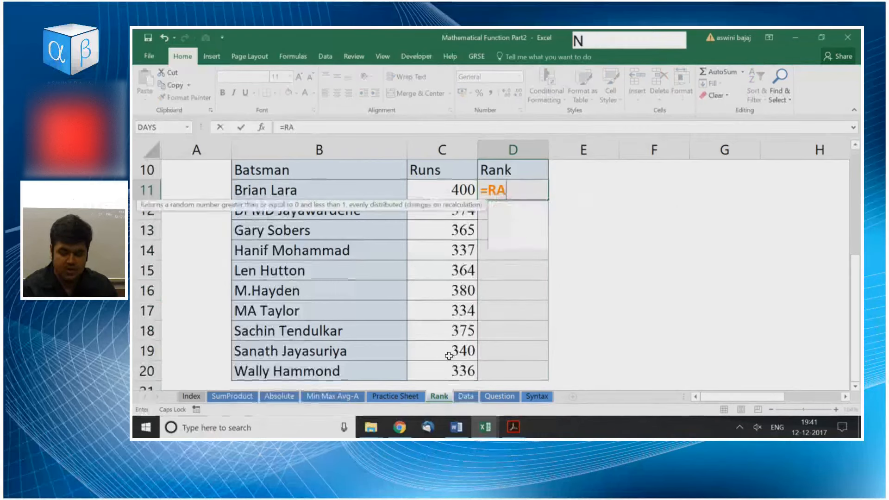
{"action": "type", "text": "NK"}
{"action": "key", "text": "Tab"}
{"action": "key", "text": "BackSpace"}
{"action": "key", "text": "BackSpace"}
{"action": "key", "text": "BackSpace"}
{"action": "key", "text": "BackSpace"}
{"action": "key", "text": "BackSpace"}
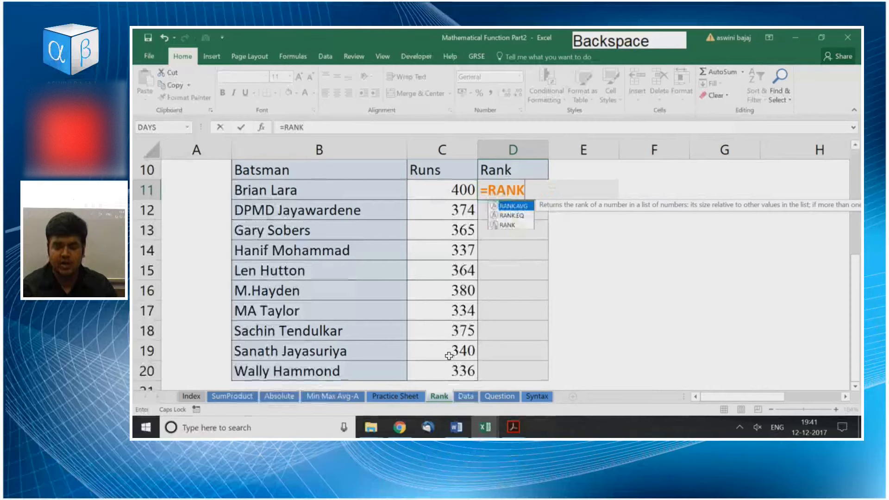
{"action": "key", "text": "Down"}
{"action": "key", "text": "Down"}
{"action": "key", "text": "Tab"}
{"action": "key", "text": "Left"}
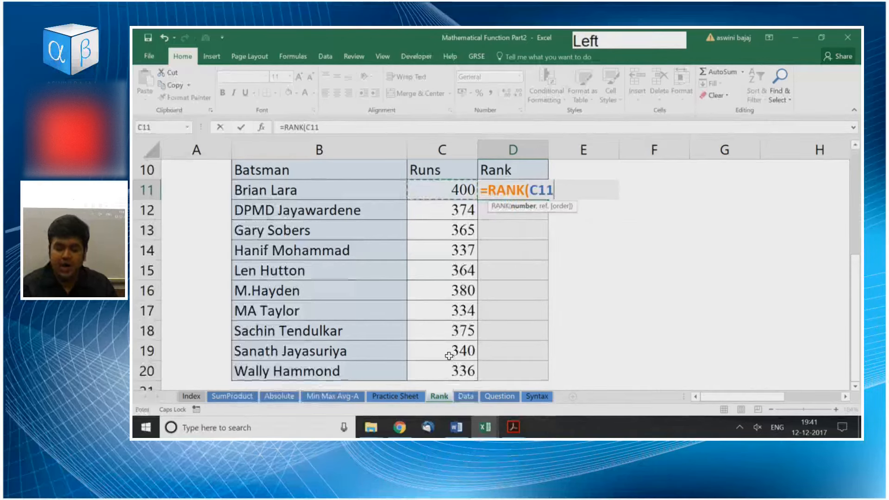
{"action": "type", "text": ","}
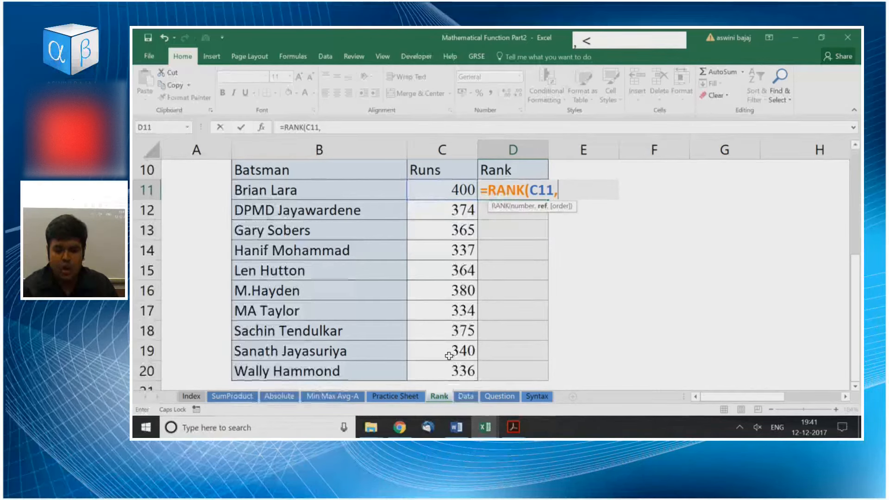
{"action": "key", "text": "Left"}
{"action": "key", "text": "ctrl+shift+Down"}
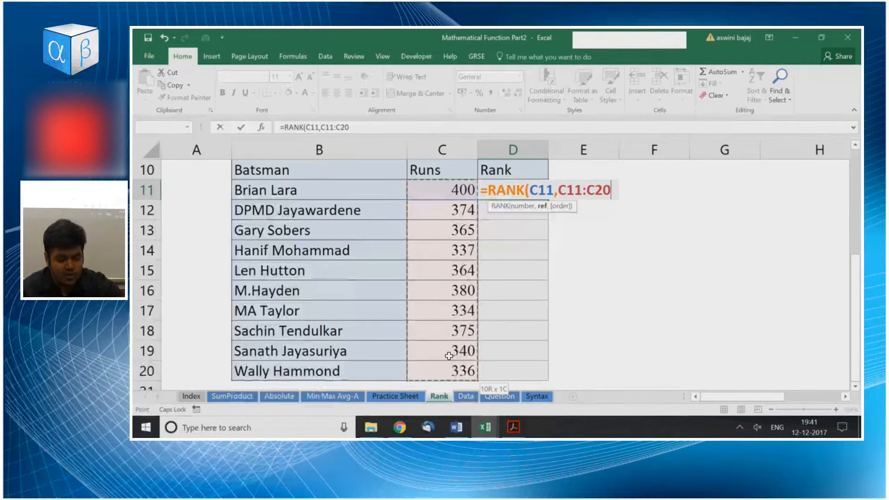
{"action": "key", "text": "F4"}
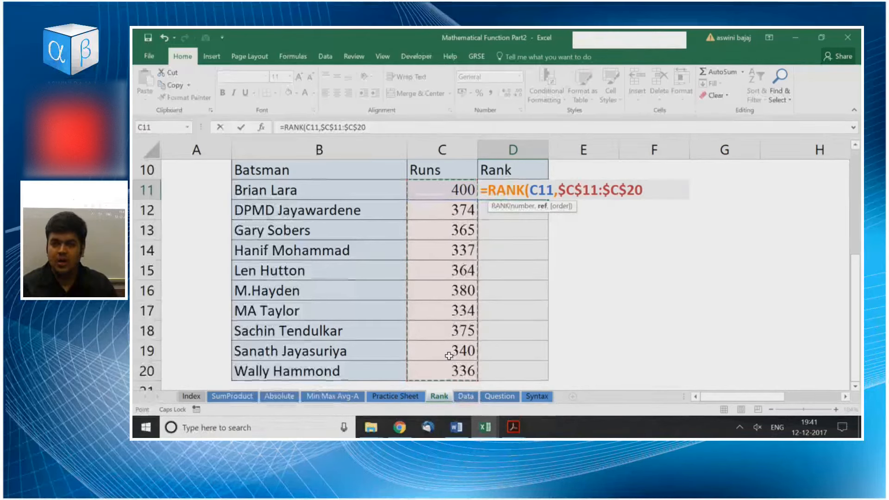
{"action": "key", "text": "Escape"}
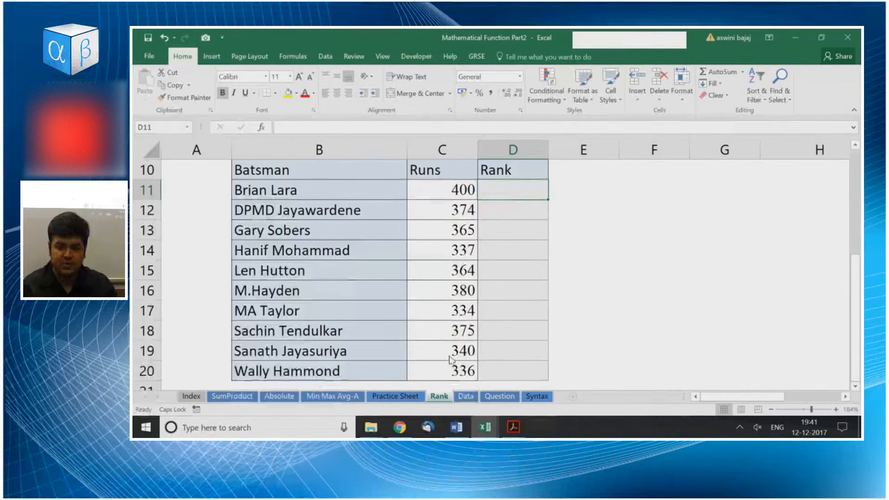
Enter =RANK(C11,C11:$C$20) in D11, making only the end cell of the range absolute, and reselect D11.
{"action": "type", "text": "=RANK"}
{"action": "key", "text": "Down"}
{"action": "key", "text": "Tab"}
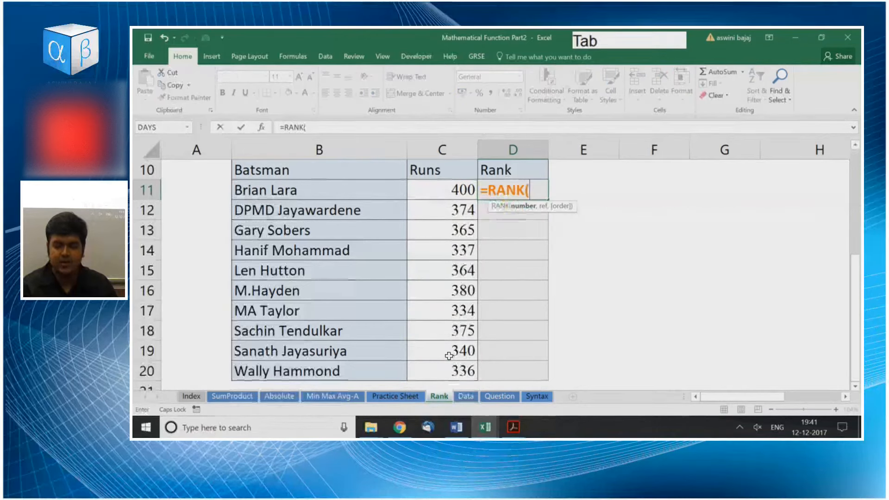
{"action": "key", "text": "Left"}
{"action": "type", "text": ","}
{"action": "key", "text": "Left"}
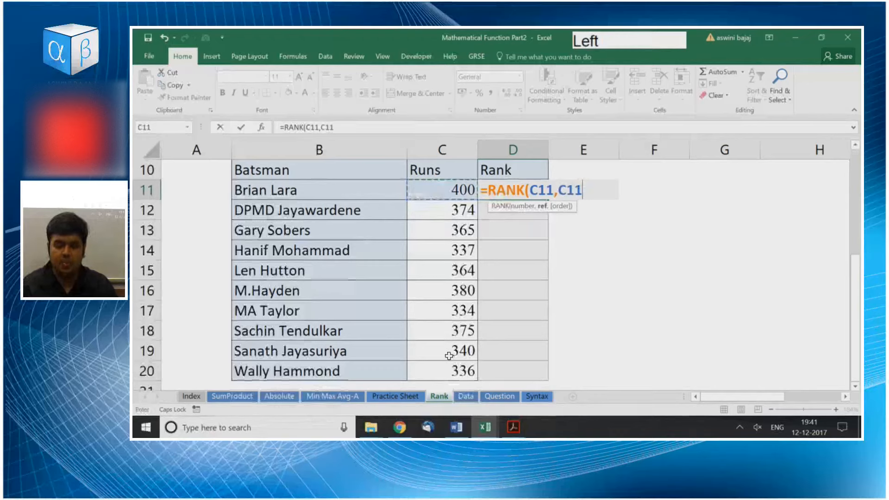
{"action": "key", "text": "shift+Down"}
{"action": "key", "text": "shift+Down"}
{"action": "key", "text": "shift+Down"}
{"action": "key", "text": "shift+Down"}
{"action": "key", "text": "shift+Down"}
{"action": "key", "text": "shift+Down"}
{"action": "key", "text": "shift+Down"}
{"action": "key", "text": "shift+Down"}
{"action": "key", "text": "shift+Down"}
{"action": "type", "text": ","}
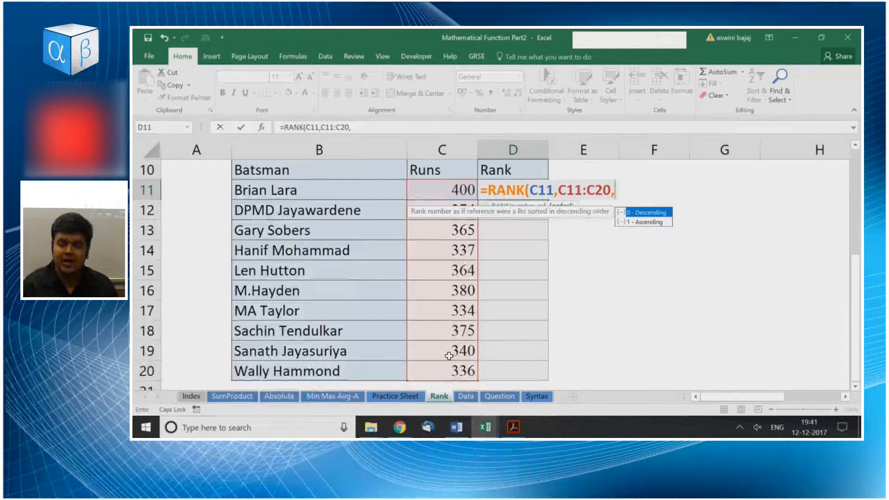
{"action": "key", "text": "BackSpace"}
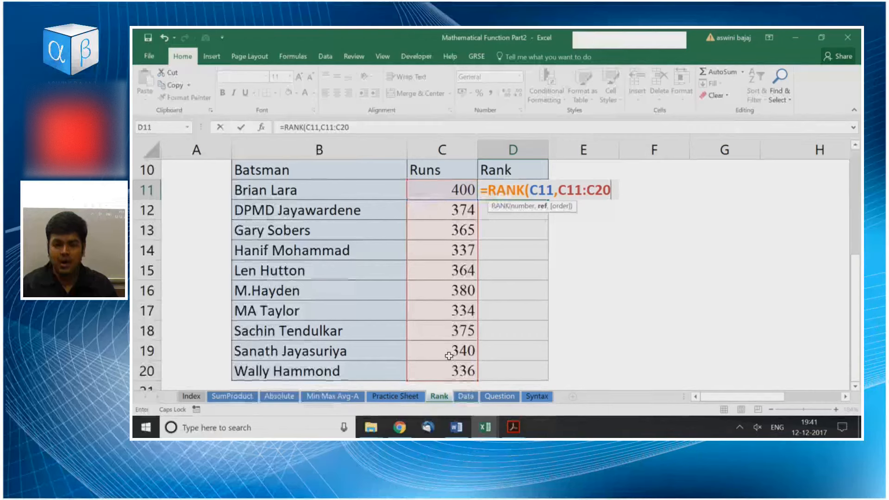
{"action": "key", "text": "F4"}
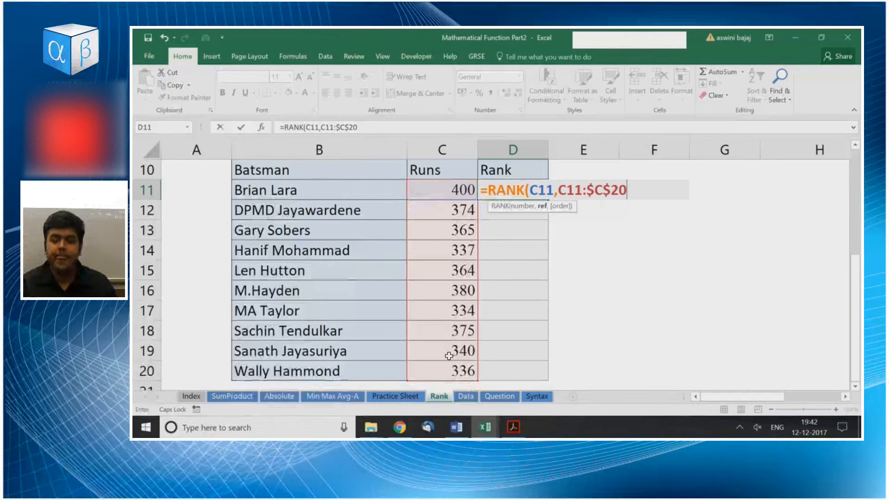
{"action": "key", "text": "Left"}
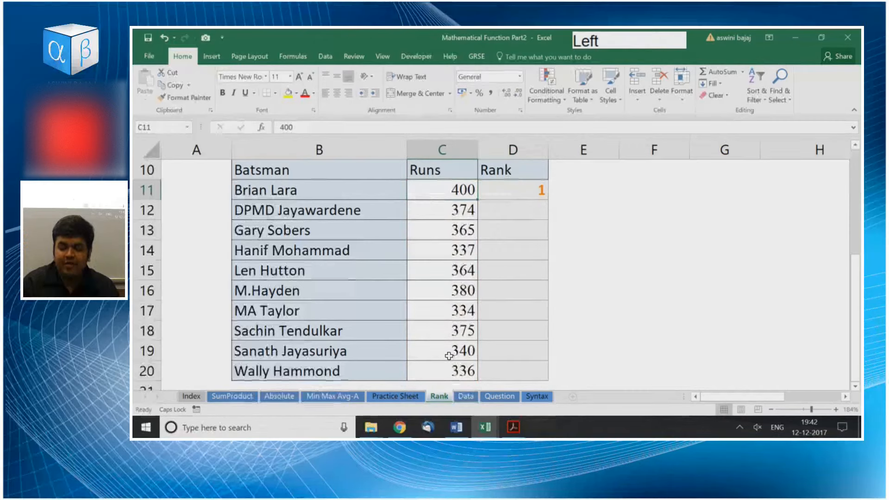
{"action": "key", "text": "Right"}
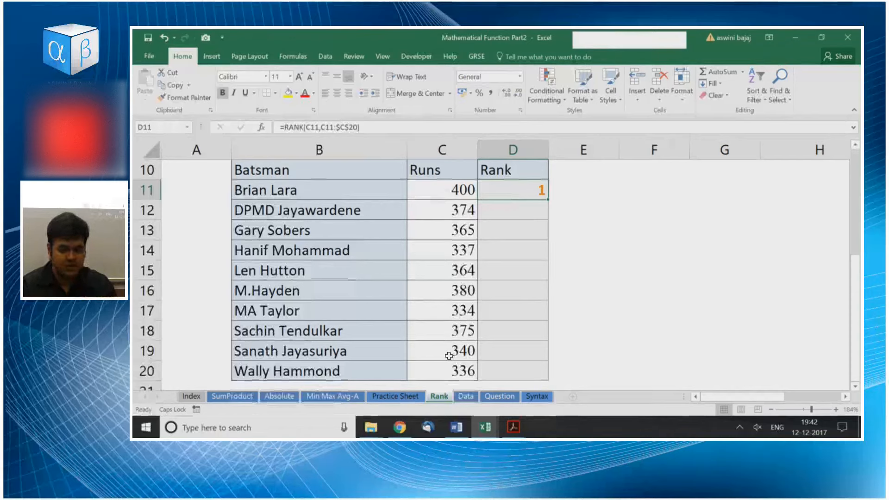
Begin a new RANK formula in D11 for C11 against C11:C20, making only the range's end cell absolute as $C$20.
{"action": "type", "text": "=R"}
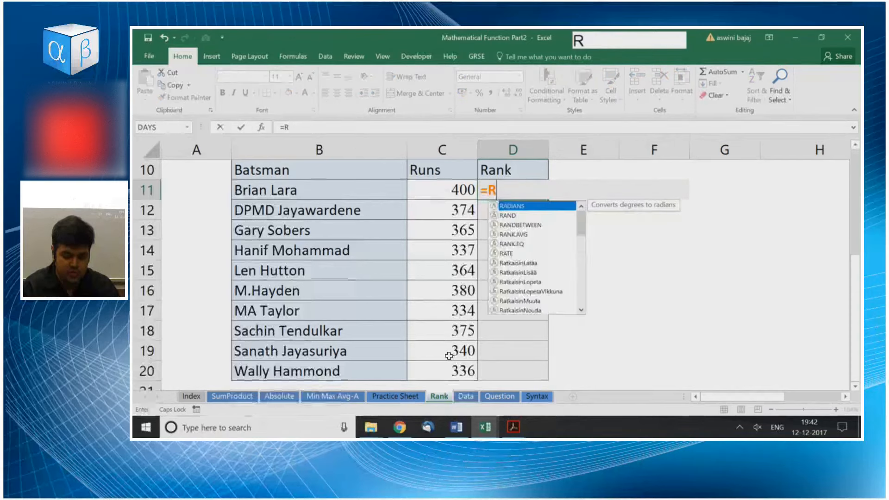
{"action": "type", "text": "ANK"}
{"action": "key", "text": "Down"}
{"action": "key", "text": "Tab"}
{"action": "key", "text": "Left"}
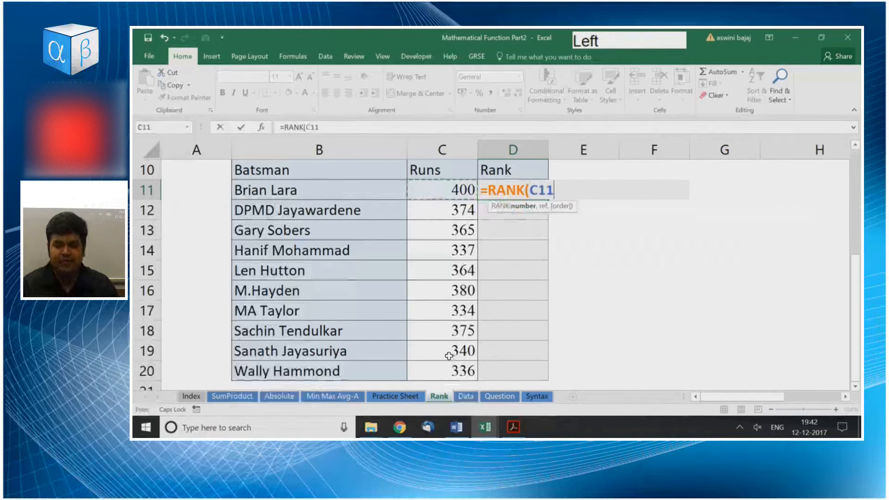
{"action": "type", "text": ","}
{"action": "key", "text": "Left"}
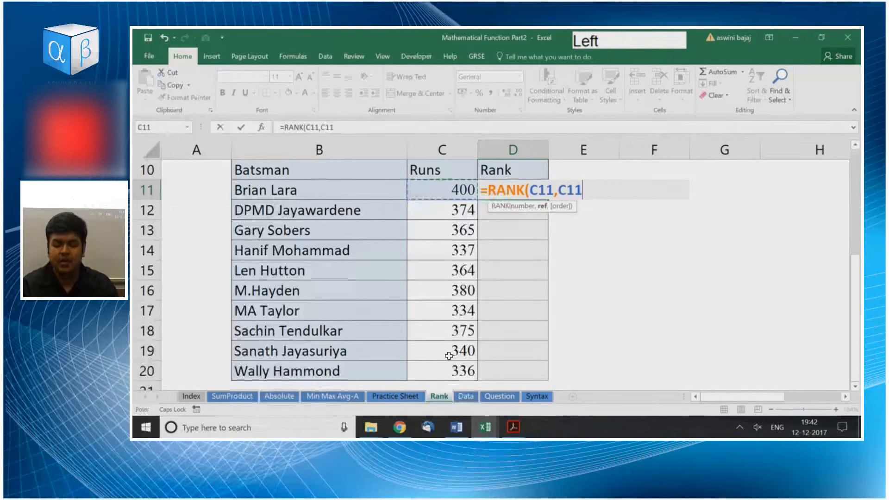
{"action": "key", "text": "ctrl+shift+Down"}
{"action": "type", "text": ","}
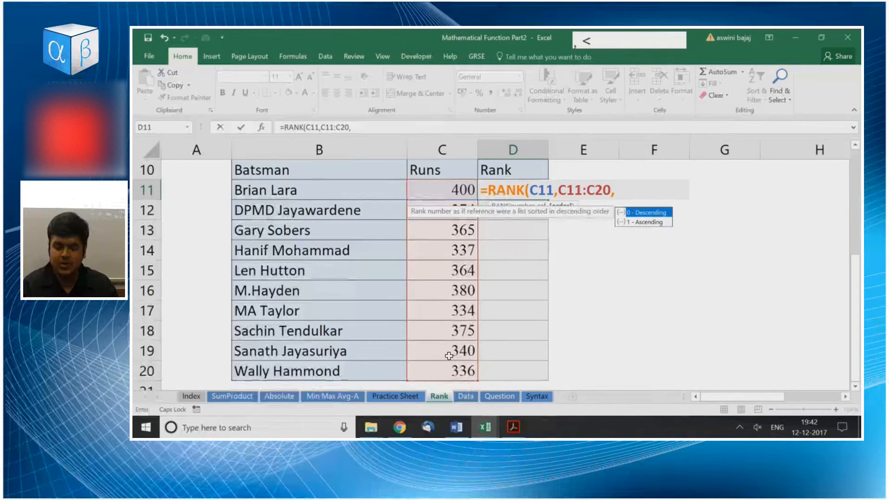
{"action": "key", "text": "BackSpace"}
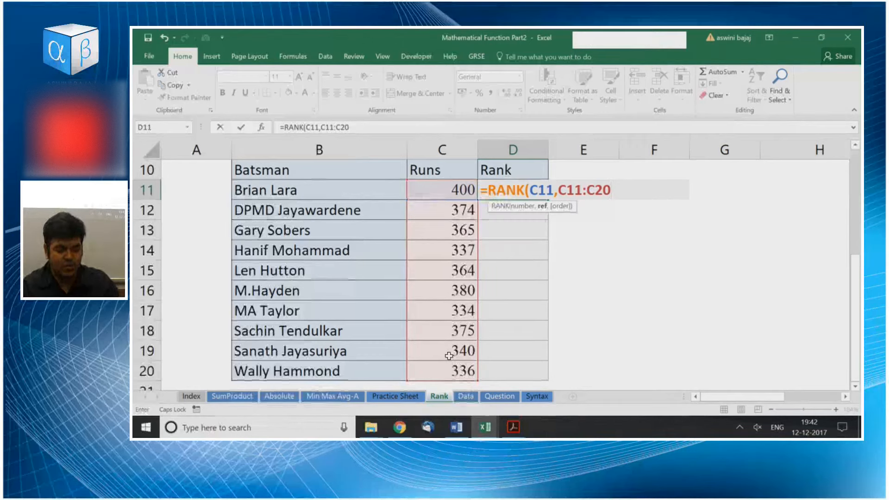
{"action": "key", "text": "F4"}
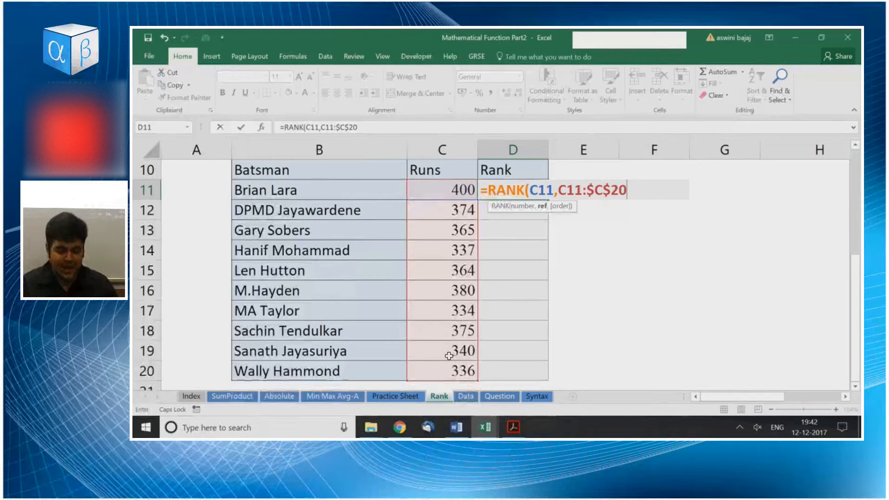
Make the range's start cell absolute as well and complete the D11 formula as =RANK(C11,$C$11:$C$20,0).
{"action": "key", "text": "F2"}
{"action": "key", "text": "Left"}
{"action": "key", "text": "Left"}
{"action": "key", "text": "Left"}
{"action": "key", "text": "Left"}
{"action": "key", "text": "Left"}
{"action": "key", "text": "Left"}
{"action": "key", "text": "Left"}
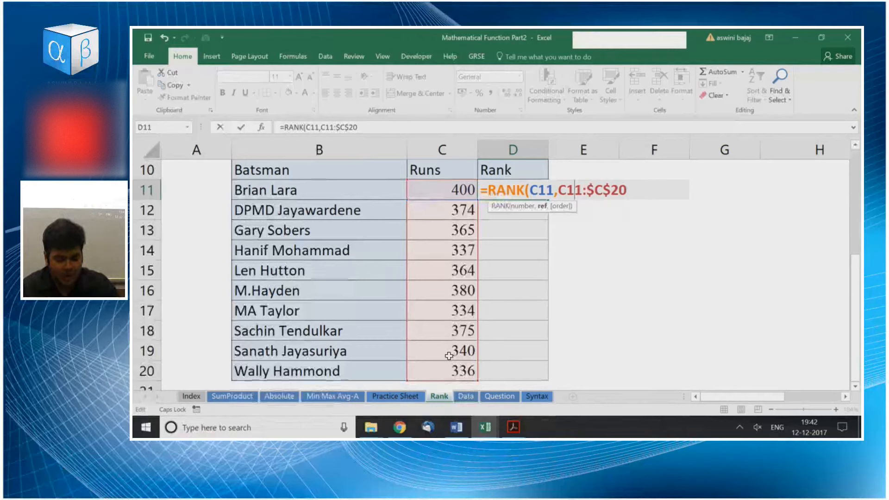
{"action": "key", "text": "F4"}
{"action": "key", "text": "Right"}
{"action": "key", "text": "Right"}
{"action": "key", "text": "Right"}
{"action": "key", "text": "Right"}
{"action": "key", "text": "Right"}
{"action": "key", "text": "Right"}
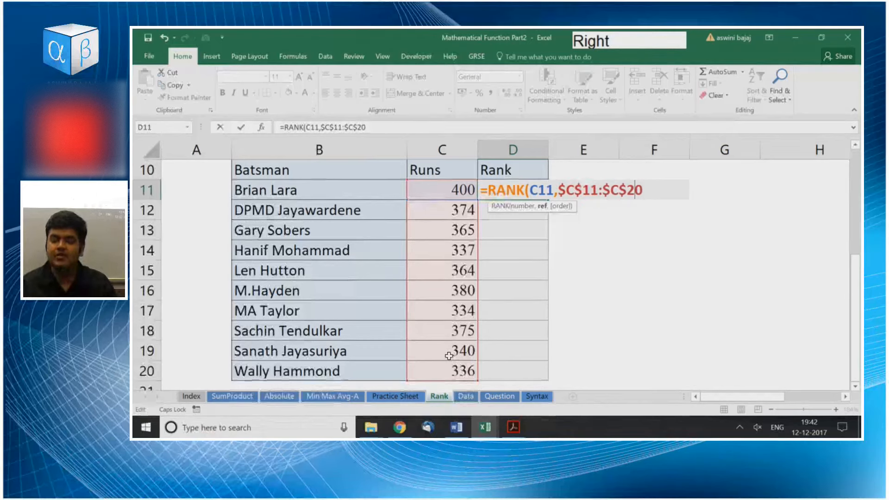
{"action": "type", "text": ",0"}
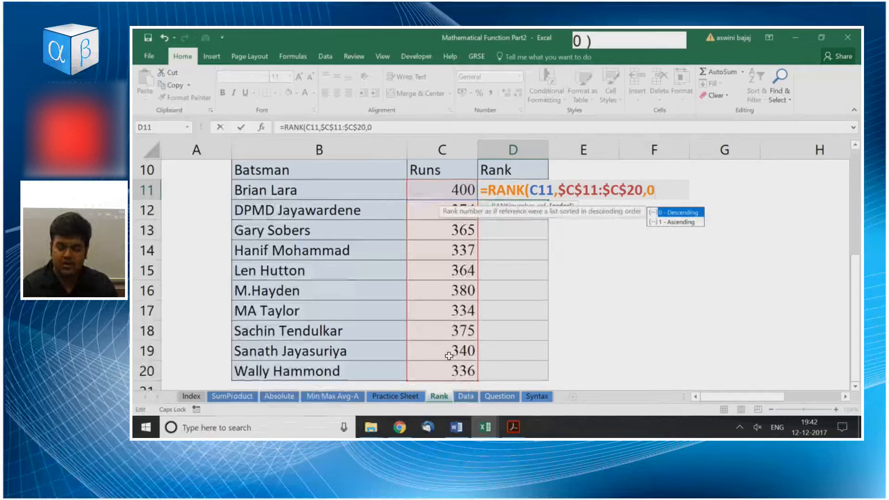
{"action": "type", "text": ")"}
{"action": "key", "text": "Return"}
Fill the RANK formula from D11 down through D20.
{"action": "key", "text": "Up"}
{"action": "key", "text": "shift+Down"}
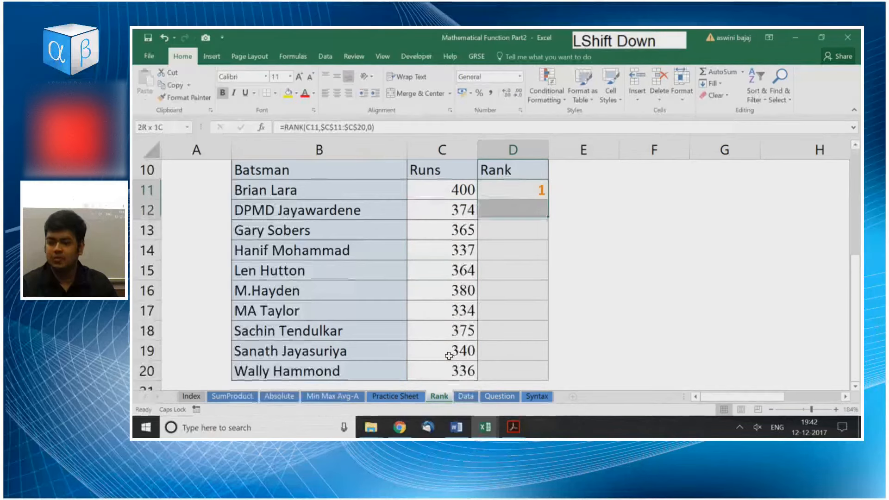
{"action": "key", "text": "shift+Down"}
{"action": "key", "text": "shift+Down"}
{"action": "key", "text": "shift+Down"}
{"action": "key", "text": "shift+Down"}
{"action": "key", "text": "shift+Down"}
{"action": "key", "text": "shift+Down"}
{"action": "key", "text": "shift+Down"}
{"action": "key", "text": "shift+Down"}
{"action": "key", "text": "ctrl+d"}
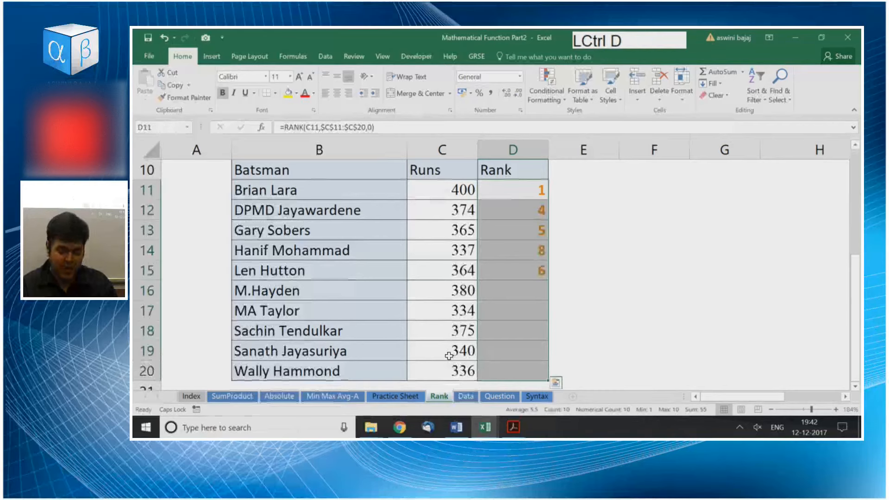
Inspect the RANK formula in D11 and leave it without editing.
{"action": "key", "text": "Up"}
{"action": "key", "text": "Down"}
{"action": "key", "text": "F2"}
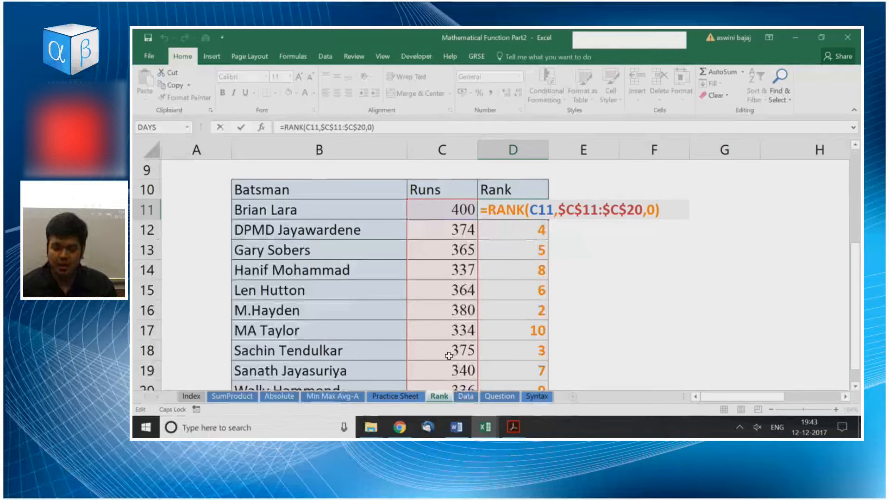
{"action": "key", "text": "Delete"}
{"action": "key", "text": "Escape"}
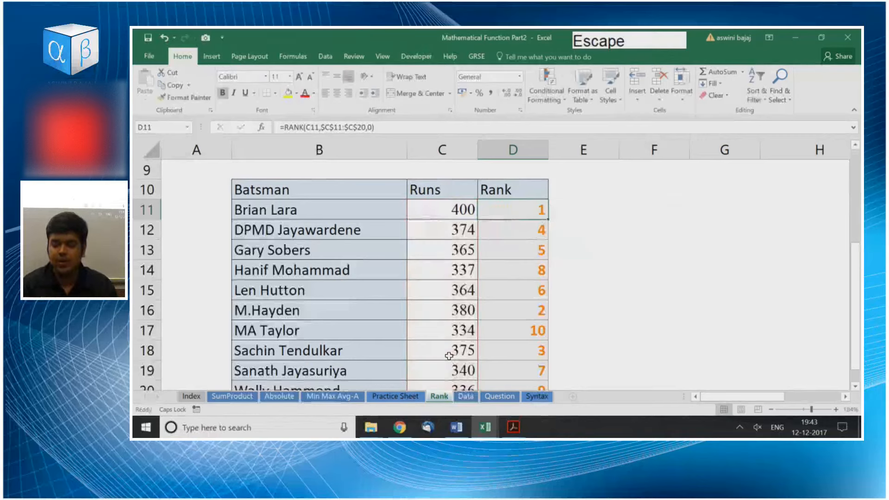
Clear all the ranks in D11:D20 and return to D11.
{"action": "key", "text": "ctrl+shift+Down"}
{"action": "key", "text": "Delete"}
{"action": "key", "text": "Home"}
{"action": "key", "text": "Right"}
{"action": "key", "text": "Right"}
{"action": "key", "text": "Right"}
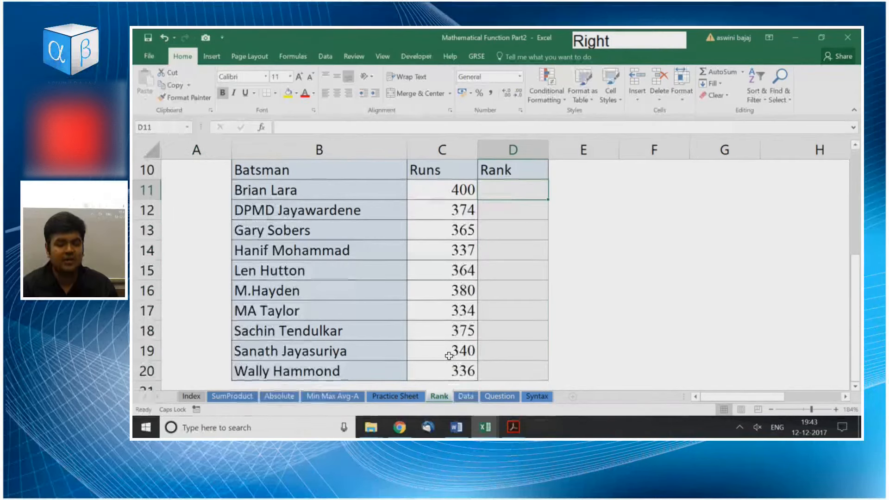
Start a RANK formula in D11 with C11 as the number to rank.
{"action": "type", "text": "=RANK"}
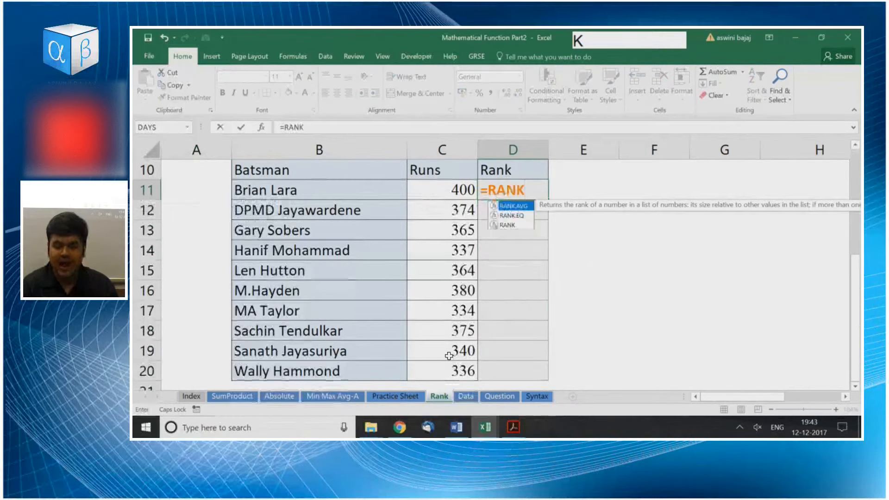
{"action": "key", "text": "Down"}
{"action": "key", "text": "Down"}
{"action": "key", "text": "Tab"}
{"action": "key", "text": "BackSpace"}
{"action": "key", "text": "BackSpace"}
{"action": "key", "text": "BackSpace"}
{"action": "key", "text": "Down"}
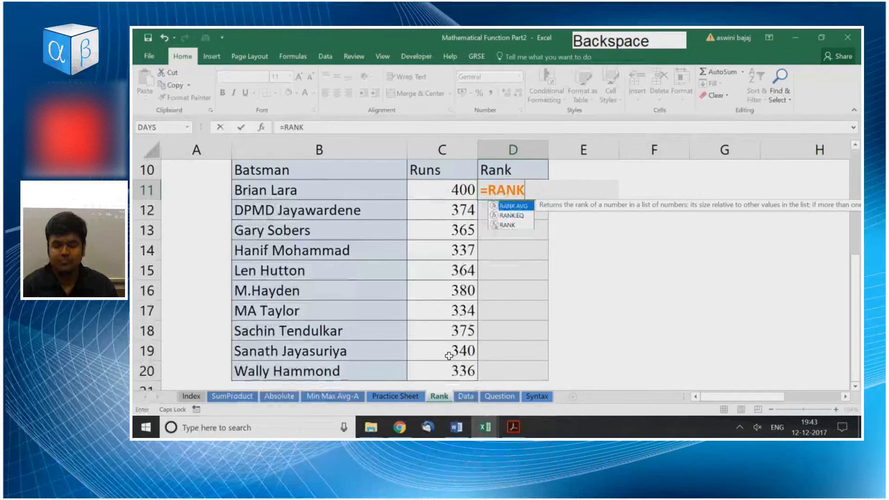
{"action": "key", "text": "Tab"}
{"action": "key", "text": "BackSpace"}
{"action": "key", "text": "BackSpace"}
{"action": "key", "text": "BackSpace"}
{"action": "key", "text": "BackSpace"}
{"action": "key", "text": "Down"}
{"action": "key", "text": "Tab"}
{"action": "key", "text": "Left"}
{"action": "type", "text": ","}
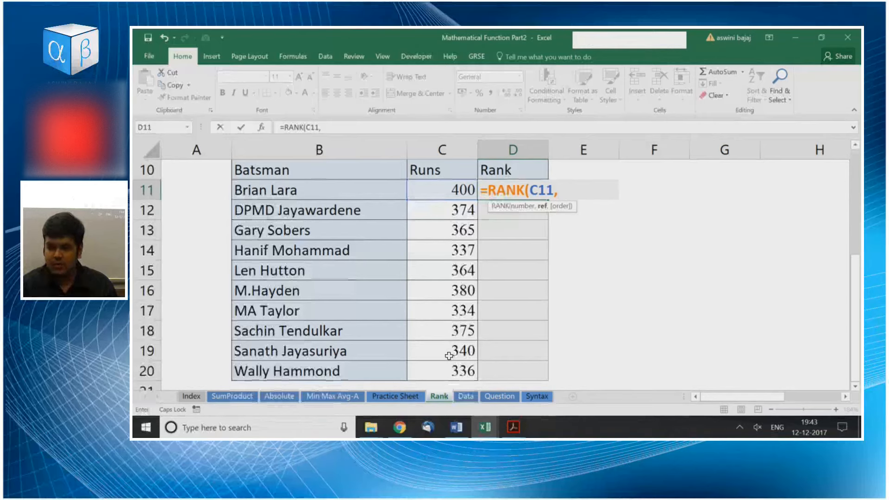
Complete the D11 formula with the absolute range $C$11:$C$20 and order 0 for descending.
{"action": "key", "text": "Left"}
{"action": "key", "text": "ctrl+shift+Down"}
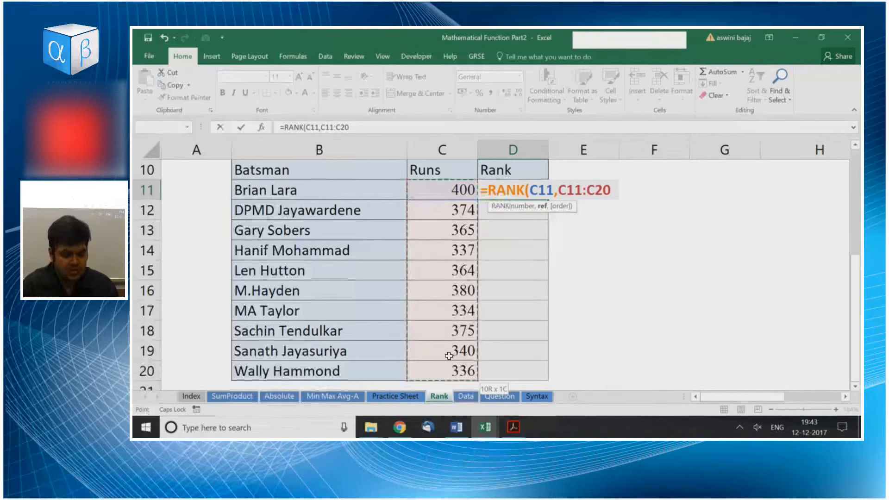
{"action": "key", "text": "shift"}
{"action": "key", "text": "F4"}
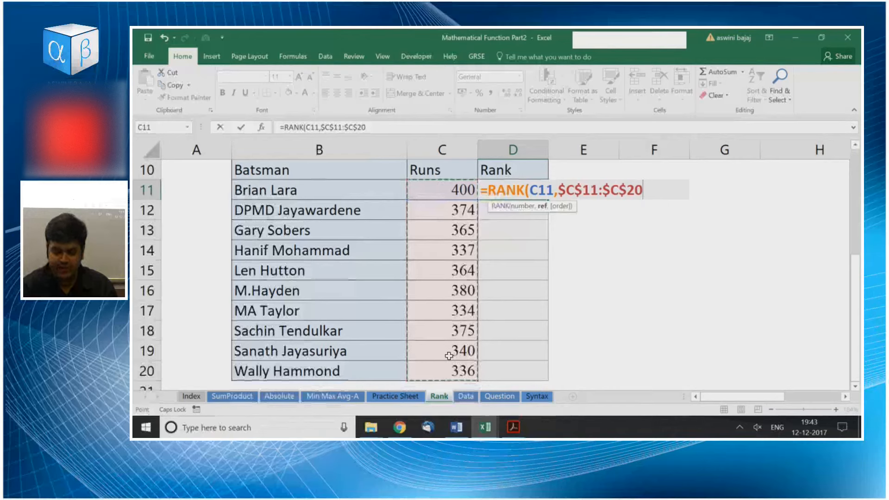
{"action": "type", "text": ","}
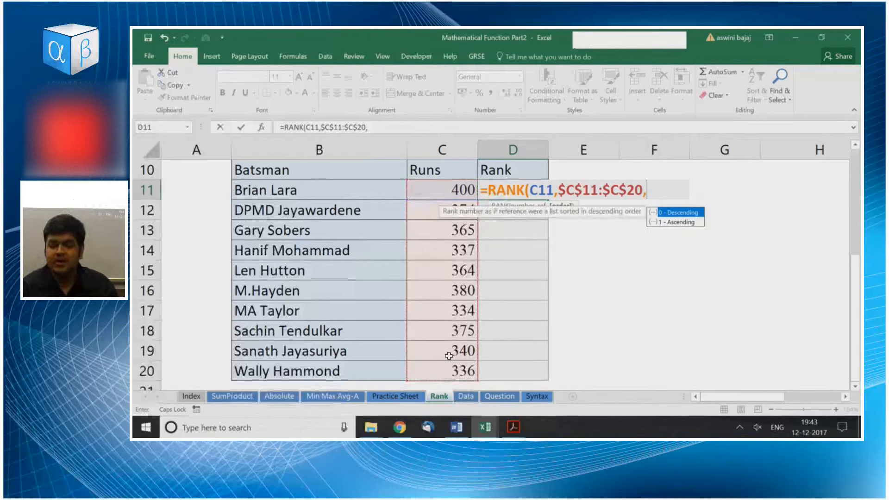
{"action": "key", "text": "Tab"}
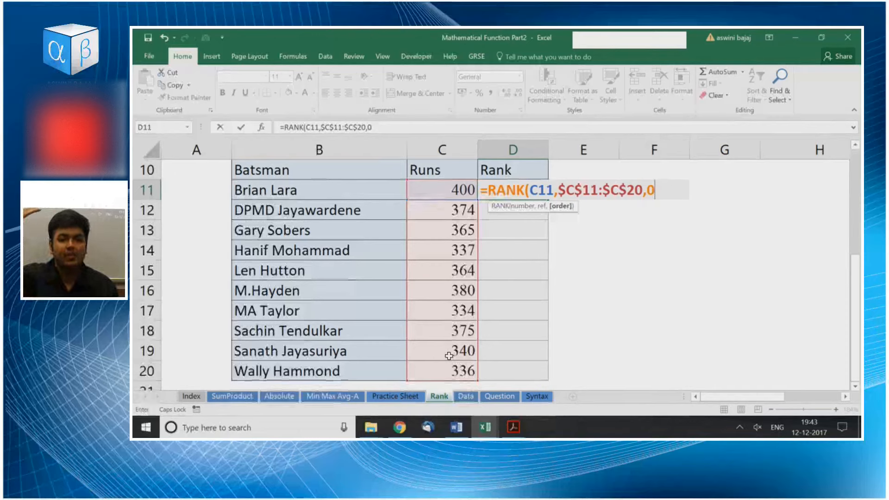
{"action": "key", "text": "Return"}
Fill the RANK formula from D11 down to D20.
{"action": "key", "text": "Left"}
{"action": "key", "text": "ctrl+Down"}
{"action": "key", "text": "Right"}
{"action": "key", "text": "ctrl+shift+Up"}
{"action": "key", "text": "ctrl+d"}
Set the runs in C14 to 364 so they tie with the value in C15.
{"action": "key", "text": "Up"}
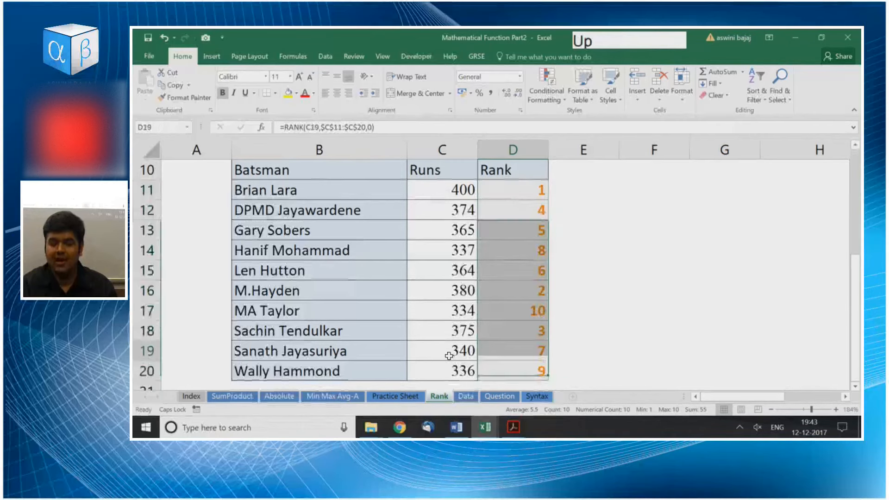
{"action": "key", "text": "Down"}
{"action": "key", "text": "Up"}
{"action": "key", "text": "Up"}
{"action": "key", "text": "Up"}
{"action": "key", "text": "Up"}
{"action": "key", "text": "Up"}
{"action": "key", "text": "Left"}
{"action": "key", "text": "Up"}
{"action": "key", "text": "Left"}
{"action": "key", "text": "Right"}
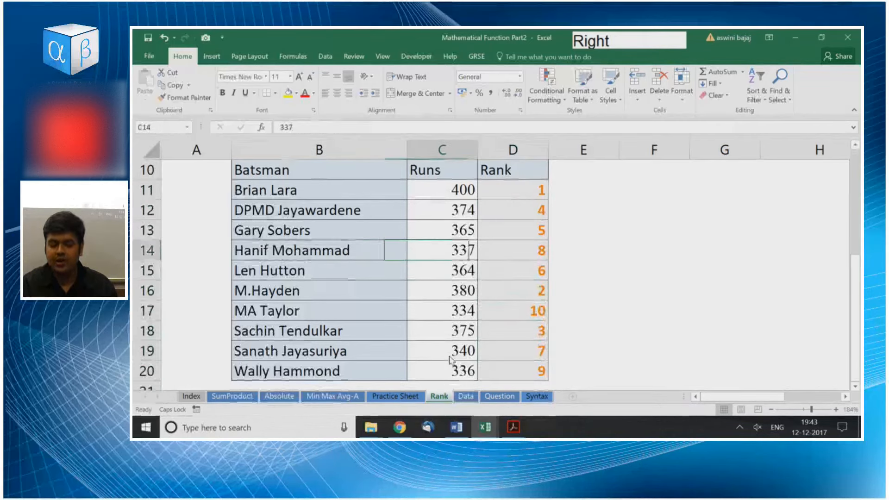
{"action": "key", "text": "Down"}
Examine how the ranks in column D treat the tied runs, and review the formula in D11.
{"action": "key", "text": "Up"}
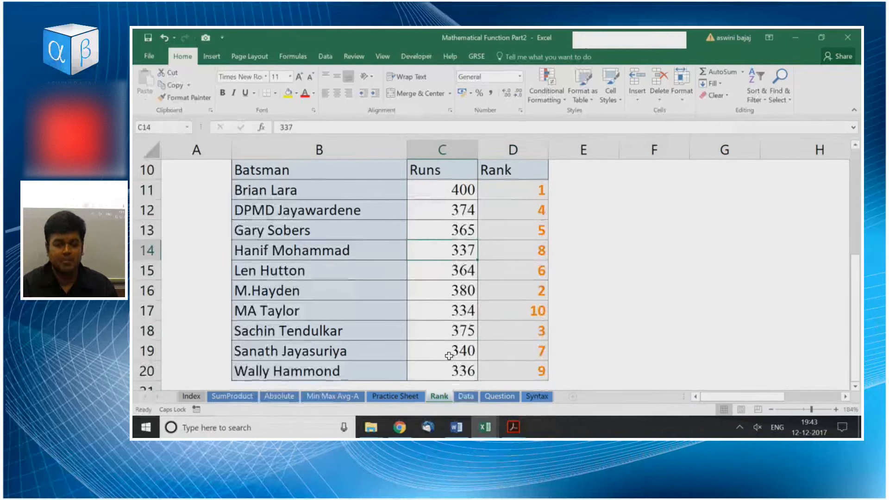
{"action": "type", "text": "35"}
{"action": "key", "text": "BackSpace"}
{"action": "type", "text": "64"}
{"action": "key", "text": "Return"}
{"action": "key", "text": "Right"}
{"action": "key", "text": "Up"}
{"action": "key", "text": "Down"}
{"action": "key", "text": "Down"}
{"action": "key", "text": "Down"}
{"action": "key", "text": "Down"}
{"action": "key", "text": "Down"}
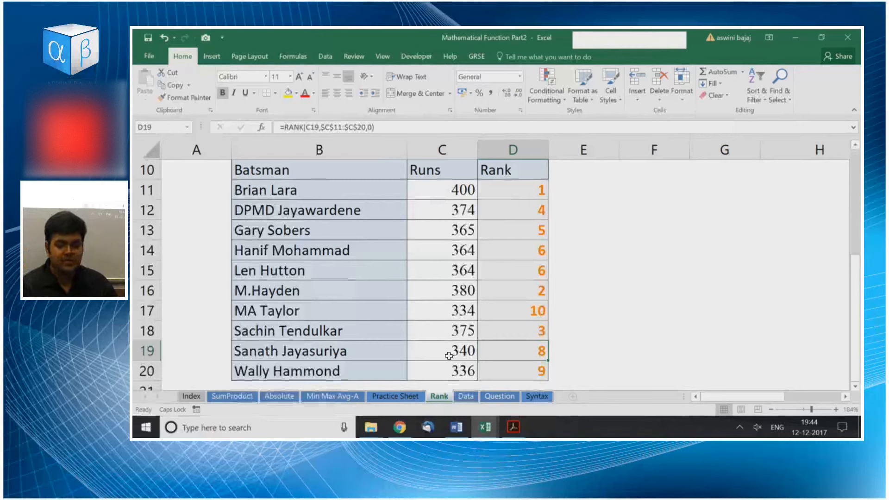
{"action": "key", "text": "Up"}
{"action": "key", "text": "Up"}
{"action": "key", "text": "Up"}
{"action": "key", "text": "Up"}
{"action": "key", "text": "Up"}
{"action": "key", "text": "Up"}
{"action": "key", "text": "Up"}
{"action": "key", "text": "Up"}
{"action": "key", "text": "Up"}
{"action": "key", "text": "Down"}
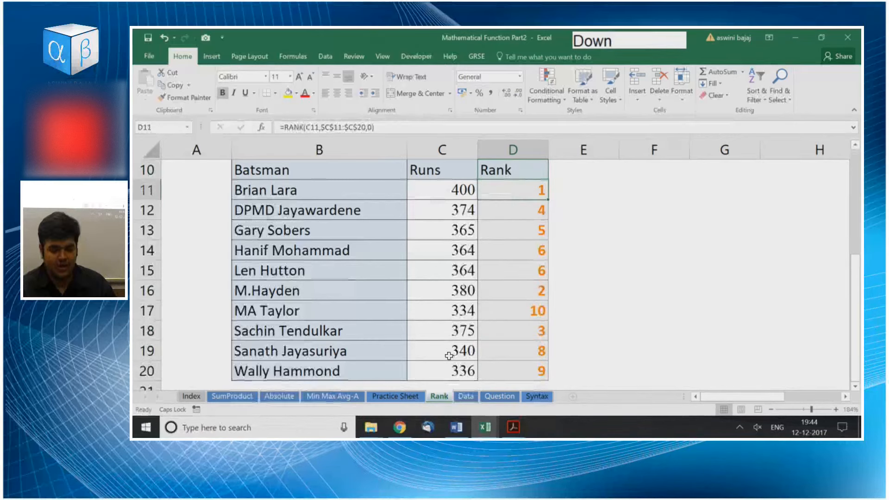
{"action": "key", "text": "F2"}
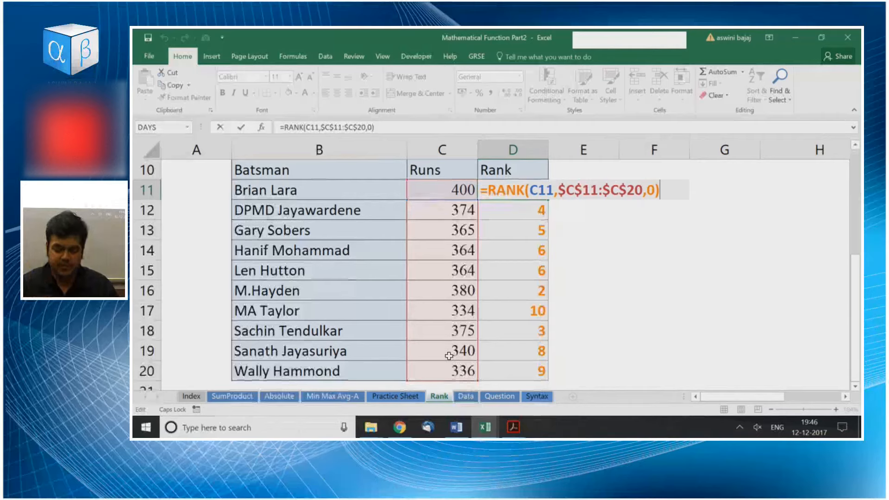
{"action": "key", "text": "Escape"}
Switch to the Data sheet and zoom in on its Sum, Average, Min and Max summary grid.
{"action": "key", "text": "ctrl+Page_Down"}
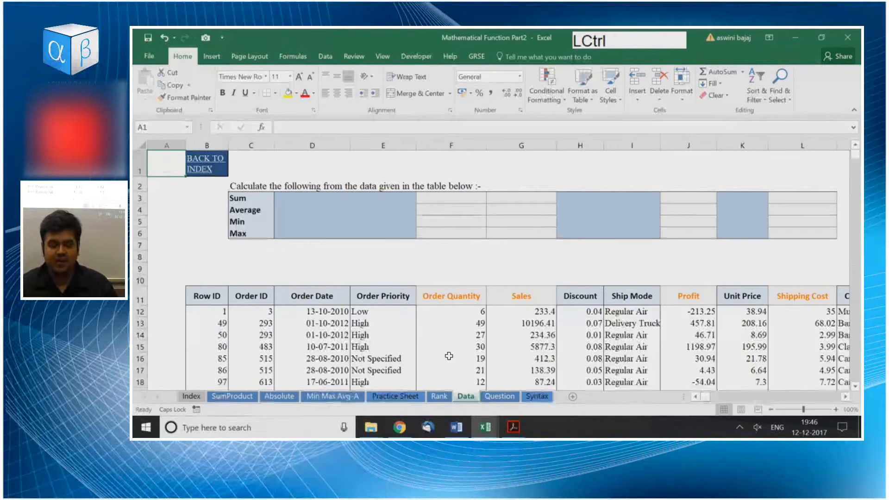
{"action": "key", "text": "ctrl+Page_Down"}
{"action": "key", "text": "ctrl+Page_Up"}
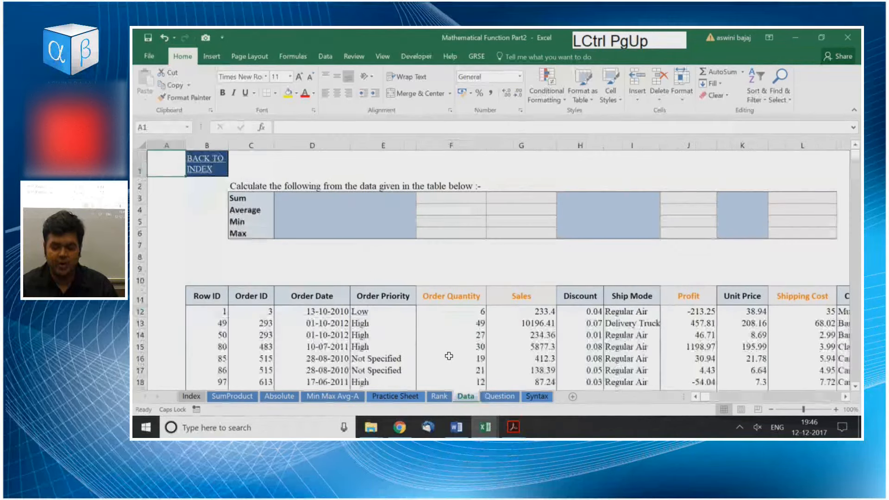
{"action": "key", "text": "Down"}
{"action": "key", "text": "Down"}
{"action": "key", "text": "Down"}
{"action": "key", "text": "Right"}
{"action": "key", "text": "Right"}
{"action": "key", "text": "Right"}
{"action": "key", "text": "Left"}
{"action": "key", "text": "Right"}
{"action": "key", "text": "Right"}
{"action": "key", "text": "Down"}
{"action": "key", "text": "Left"}
{"action": "key", "text": "Up"}
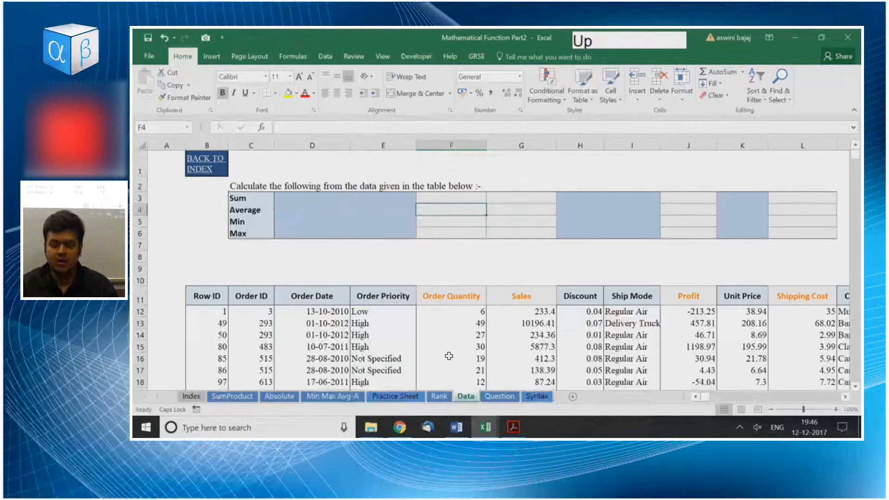
{"action": "scroll", "coordinate": [449, 356], "scroll_direction": "up", "scroll_amount": 2}
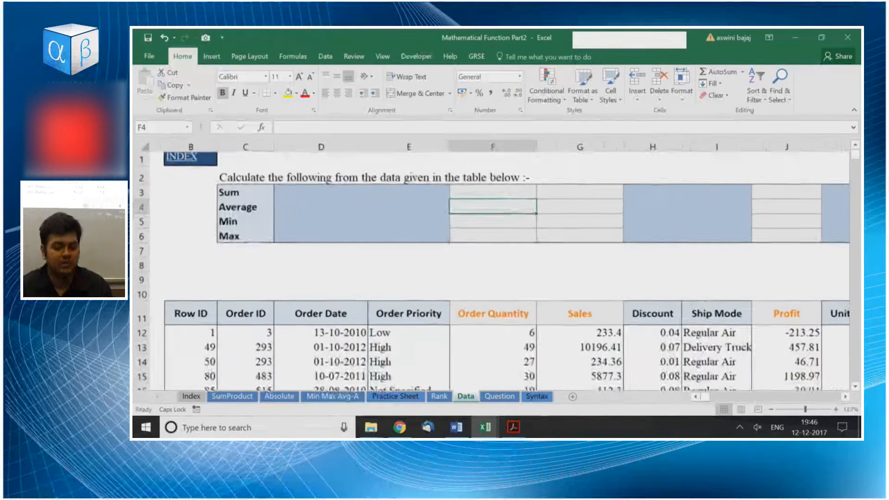
Examine the extent of the order data by selecting the Order Date column from D12 to its last row.
{"action": "key", "text": "Down"}
{"action": "key", "text": "Down"}
{"action": "key", "text": "Left"}
{"action": "key", "text": "Down"}
{"action": "key", "text": "Down"}
{"action": "key", "text": "Down"}
{"action": "key", "text": "Down"}
{"action": "key", "text": "Left"}
{"action": "key", "text": "Down"}
{"action": "key", "text": "Down"}
{"action": "key", "text": "Left"}
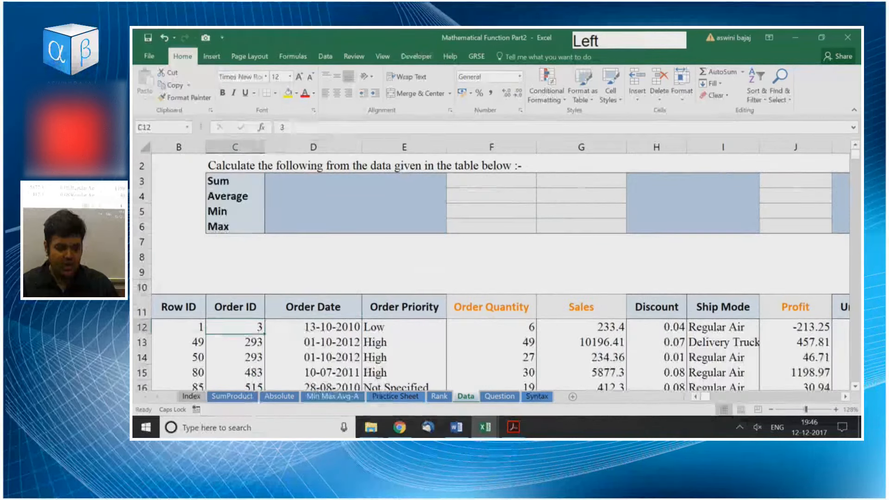
{"action": "key", "text": "Right"}
{"action": "key", "text": "ctrl+shift+Down"}
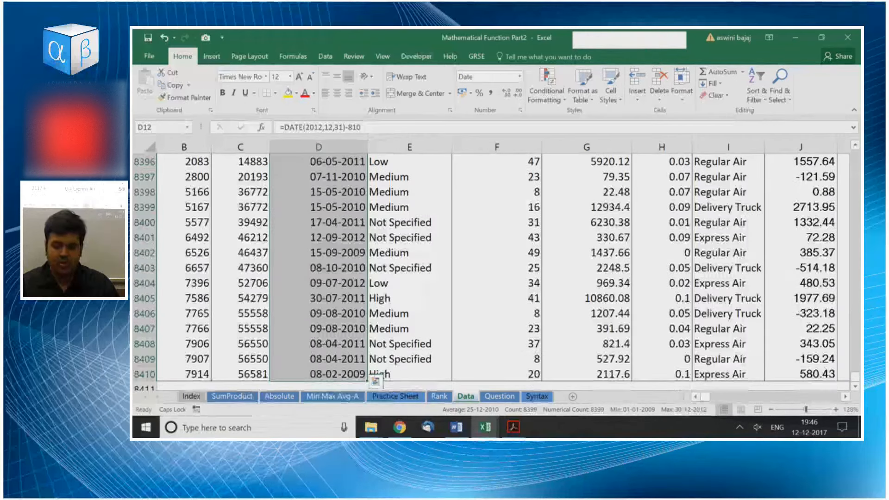
{"action": "key", "text": "ctrl+Up"}
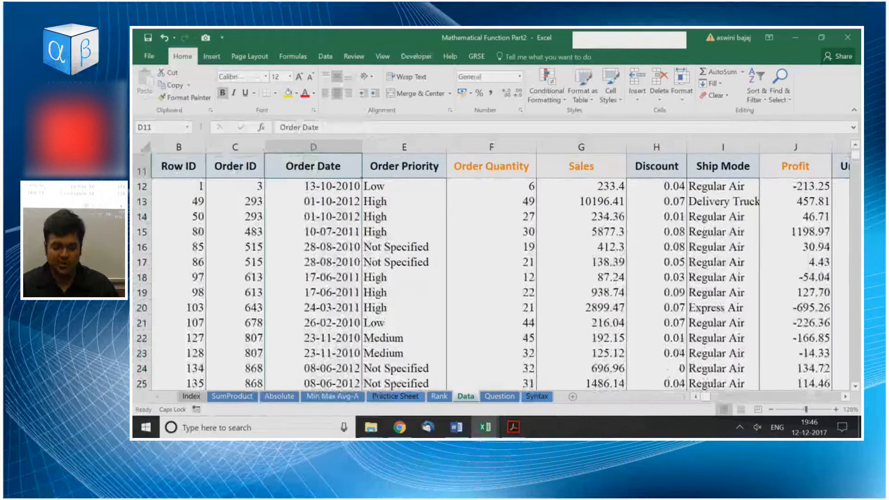
{"action": "key", "text": "Up"}
{"action": "key", "text": "Up"}
{"action": "key", "text": "Up"}
{"action": "key", "text": "Up"}
{"action": "key", "text": "Up"}
{"action": "key", "text": "Up"}
{"action": "key", "text": "Up"}
{"action": "key", "text": "Up"}
{"action": "key", "text": "Up"}
{"action": "key", "text": "Up"}
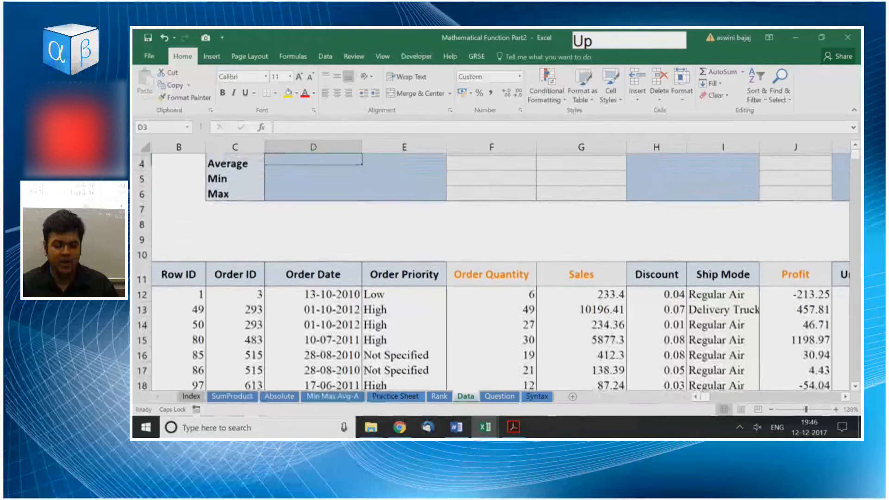
Review the summary grid and the orange column headers from Order Quantity across to Shipping Cost.
{"action": "key", "text": "Right"}
{"action": "key", "text": "Right"}
{"action": "key", "text": "Down"}
{"action": "key", "text": "Down"}
{"action": "key", "text": "Left"}
{"action": "key", "text": "Down"}
{"action": "key", "text": "Down"}
{"action": "key", "text": "Down"}
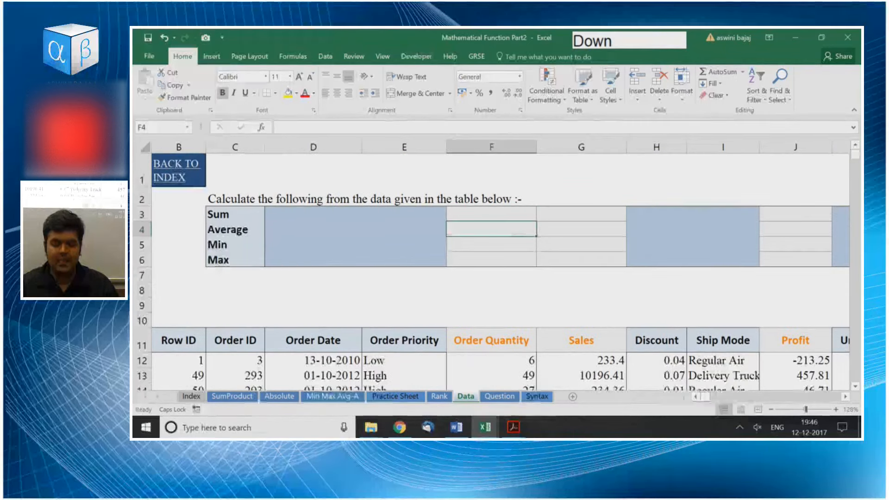
{"action": "key", "text": "Down"}
{"action": "key", "text": "Down"}
{"action": "key", "text": "Down"}
{"action": "key", "text": "Down"}
{"action": "key", "text": "Down"}
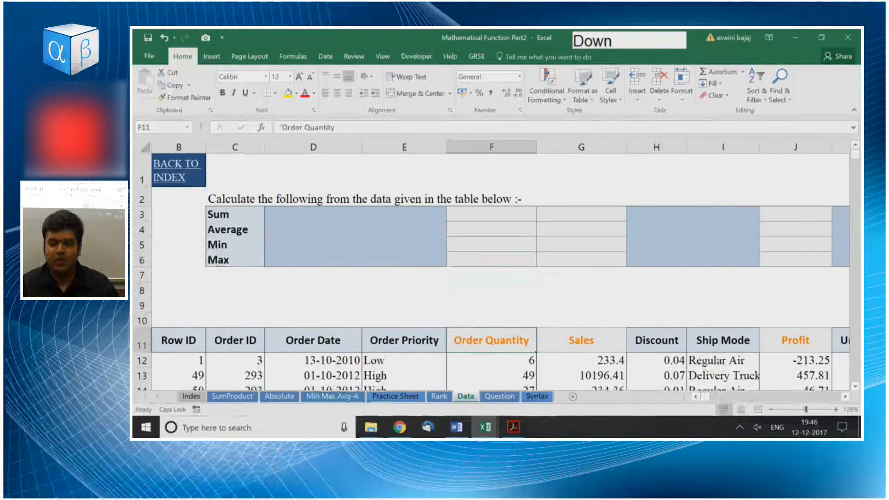
{"action": "key", "text": "Right"}
{"action": "key", "text": "Right"}
{"action": "key", "text": "Right"}
{"action": "key", "text": "Right"}
{"action": "key", "text": "Right"}
{"action": "key", "text": "Right"}
{"action": "key", "text": "Right"}
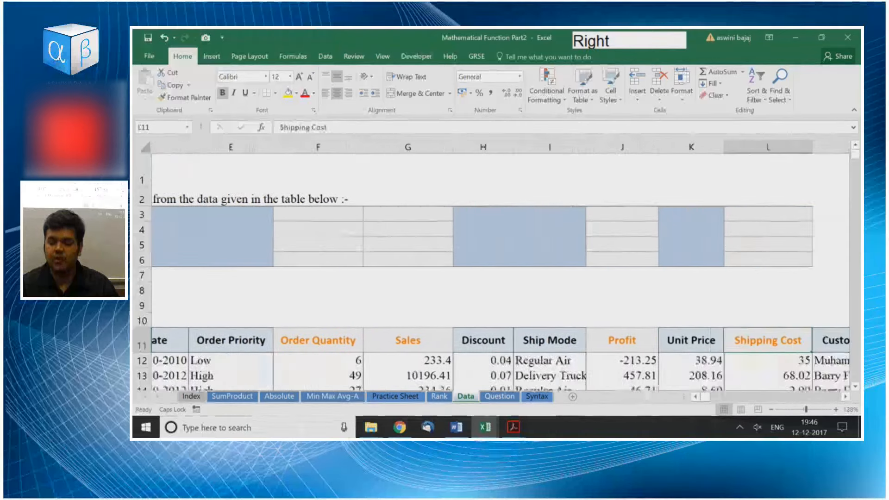
{"action": "key", "text": "Left"}
{"action": "key", "text": "ctrl+Left"}
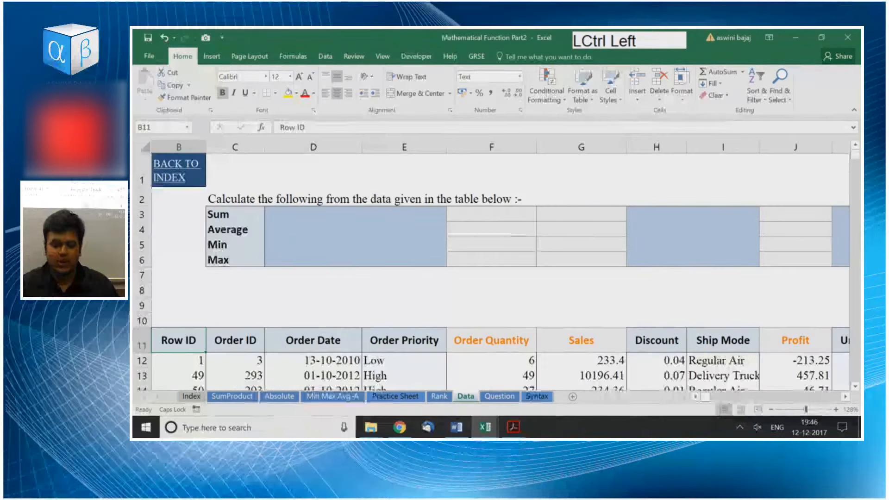
Check the Order Quantity column against its blank summary cells and select F3 in the Sum row.
{"action": "key", "text": "Up"}
{"action": "key", "text": "Up"}
{"action": "key", "text": "Up"}
{"action": "key", "text": "Right"}
{"action": "key", "text": "Right"}
{"action": "key", "text": "Right"}
{"action": "key", "text": "Right"}
{"action": "key", "text": "Down"}
{"action": "key", "text": "Down"}
{"action": "key", "text": "Down"}
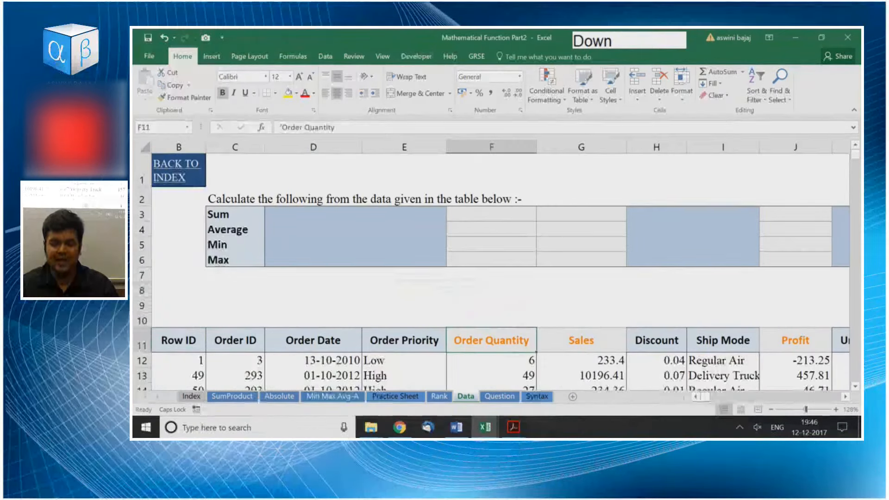
{"action": "key", "text": "Up"}
{"action": "key", "text": "Up"}
{"action": "key", "text": "Up"}
{"action": "key", "text": "Up"}
{"action": "key", "text": "Up"}
{"action": "key", "text": "Up"}
{"action": "key", "text": "Up"}
{"action": "key", "text": "Up"}
{"action": "key", "text": "Down"}
{"action": "key", "text": "Down"}
{"action": "key", "text": "Down"}
{"action": "key", "text": "Down"}
{"action": "key", "text": "Down"}
{"action": "key", "text": "Down"}
{"action": "key", "text": "Down"}
{"action": "key", "text": "Down"}
{"action": "key", "text": "Down"}
{"action": "key", "text": "Up"}
{"action": "key", "text": "Up"}
{"action": "key", "text": "Up"}
{"action": "key", "text": "Up"}
{"action": "key", "text": "Up"}
{"action": "key", "text": "Up"}
{"action": "key", "text": "Up"}
{"action": "key", "text": "Up"}
{"action": "key", "text": "Up"}
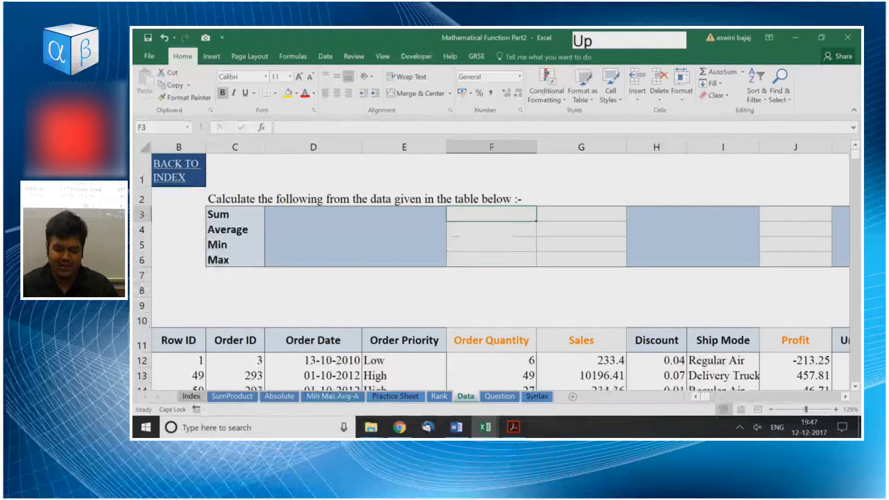
Enter =SUM(F12:F8410) in F3 to total the Order Quantity column.
{"action": "type", "text": "=sum"}
{"action": "key", "text": "Tab"}
{"action": "key", "text": "Down"}
{"action": "key", "text": "Down"}
{"action": "key", "text": "Down"}
{"action": "key", "text": "Down"}
{"action": "key", "text": "Down"}
{"action": "key", "text": "Down"}
{"action": "key", "text": "Down"}
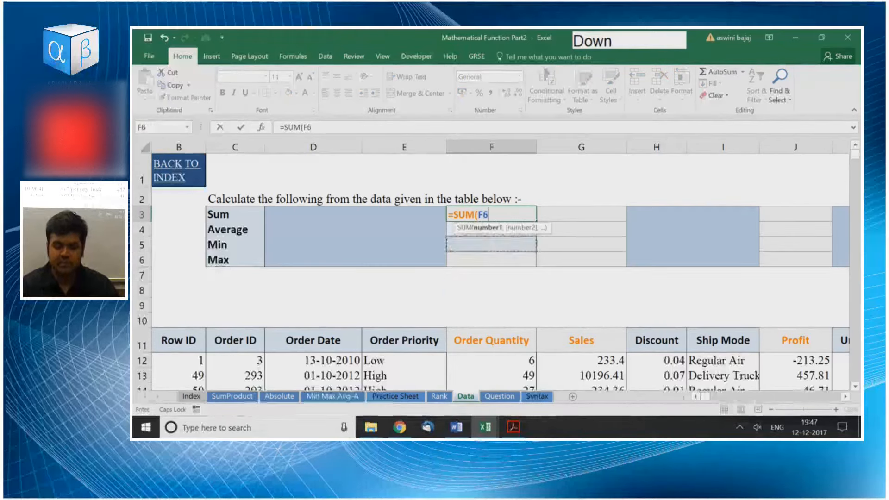
{"action": "key", "text": "Down"}
{"action": "key", "text": "Down"}
{"action": "key", "text": "ctrl+shift+Down"}
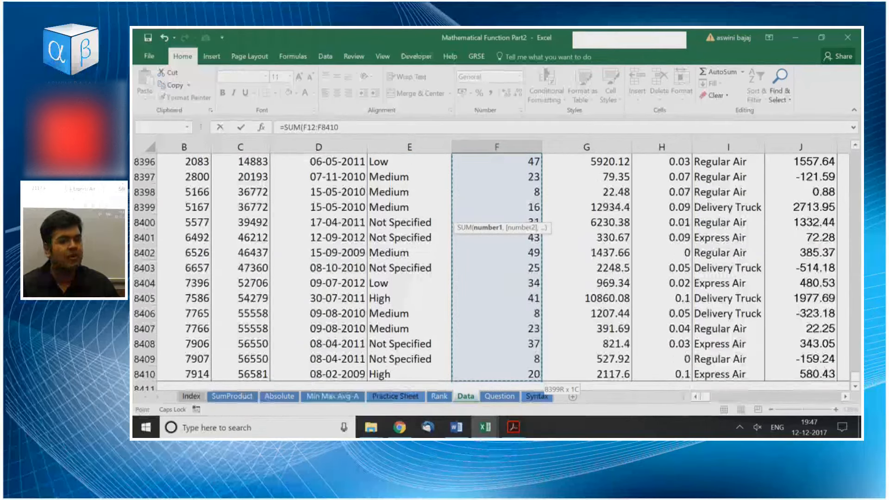
{"action": "key", "text": "Return"}
{"action": "key", "text": "Up"}
{"action": "key", "text": "Down"}
{"action": "scroll", "coordinate": [492, 267], "scroll_direction": "up", "scroll_amount": 5}
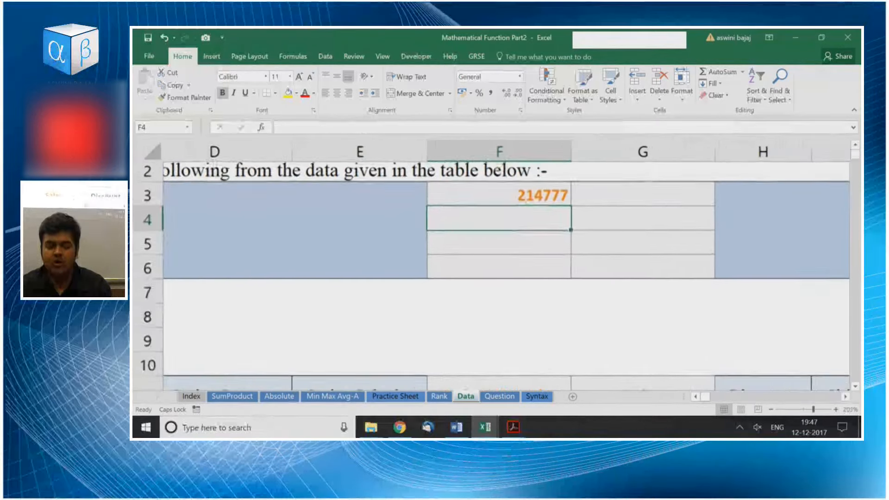
Copy the sum formula from F3 into the Sales, Profit and Shipping Cost sum cells G3, J3 and L3.
{"action": "scroll", "coordinate": [492, 268], "scroll_direction": "down", "scroll_amount": 1}
{"action": "key", "text": "Up"}
{"action": "key", "text": "ctrl+c"}
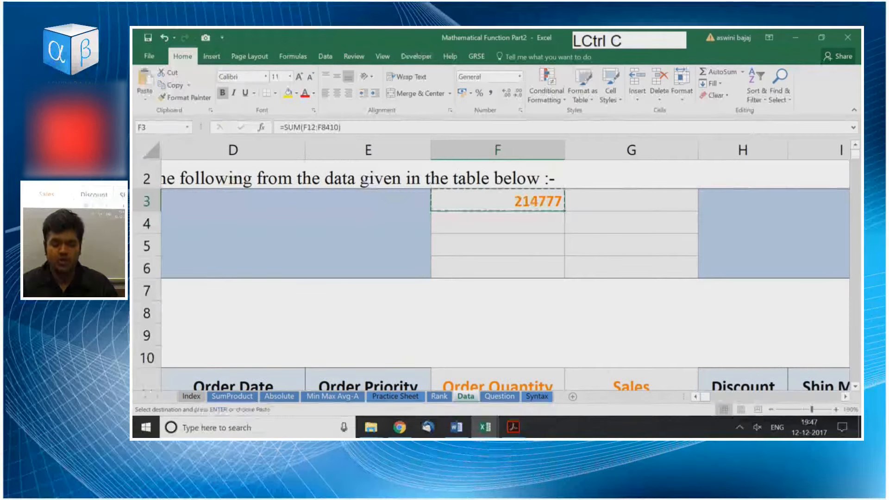
{"action": "key", "text": "Right"}
{"action": "key", "text": "ctrl+v"}
{"action": "key", "text": "Right"}
{"action": "key", "text": "Right"}
{"action": "key", "text": "Right"}
{"action": "key", "text": "Left"}
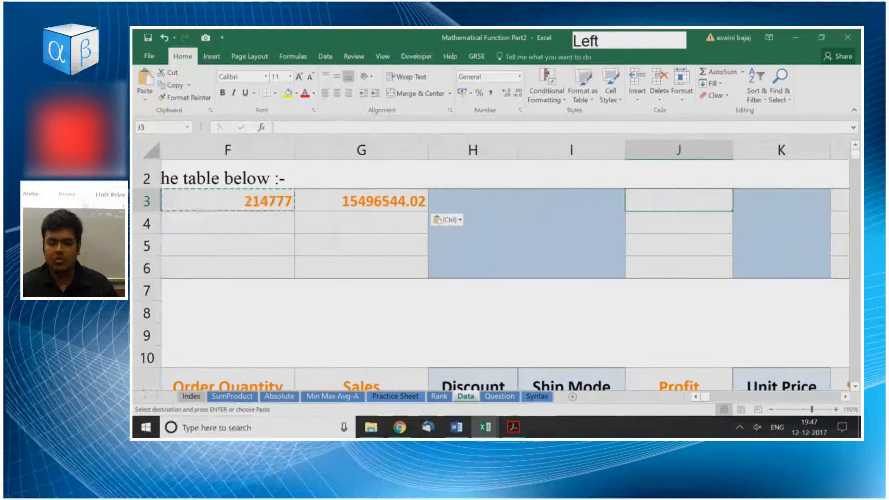
{"action": "key", "text": "ctrl+v"}
{"action": "key", "text": "Right"}
{"action": "key", "text": "Right"}
{"action": "key", "text": "ctrl+v"}
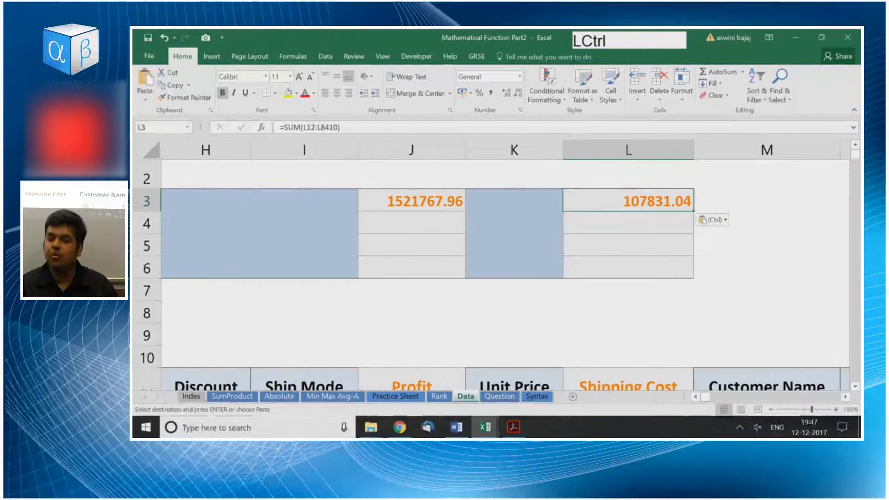
Go back along the Sum row to its label in C3 and open the Question sheet.
{"action": "key", "text": "ctrl+Left"}
{"action": "key", "text": "ctrl+Left"}
{"action": "key", "text": "ctrl+Left"}
{"action": "key", "text": "ctrl+Left"}
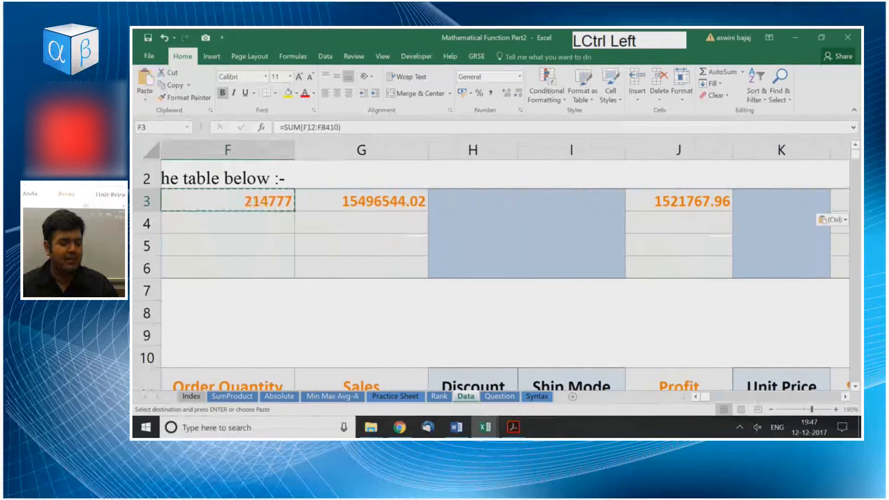
{"action": "scroll", "coordinate": [491, 264], "scroll_direction": "down", "scroll_amount": 4}
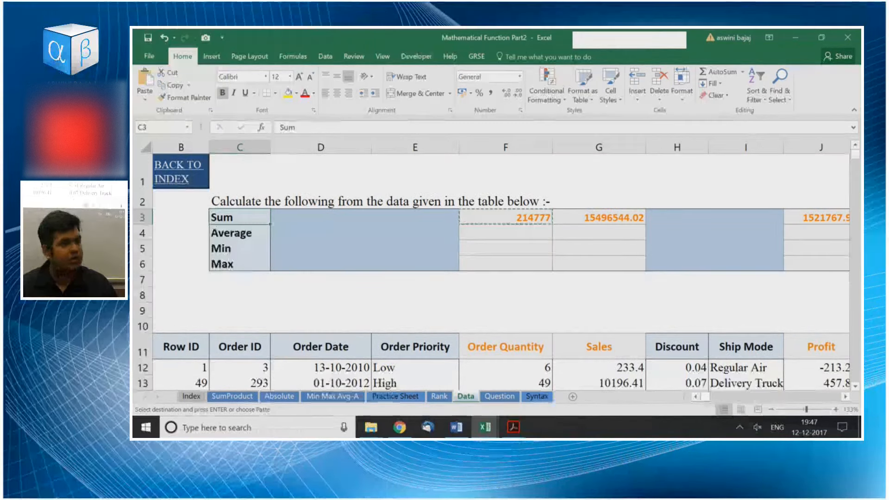
{"action": "key", "text": "ctrl"}
{"action": "key", "text": "ctrl+Page_Down"}
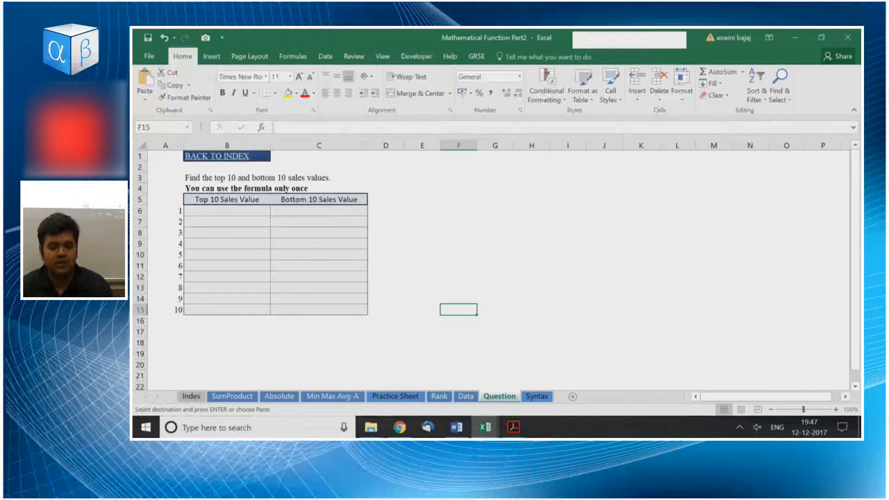
{"action": "scroll", "coordinate": [491, 264], "scroll_direction": "up", "scroll_amount": 2}
{"action": "scroll", "coordinate": [490, 264], "scroll_direction": "up", "scroll_amount": 2}
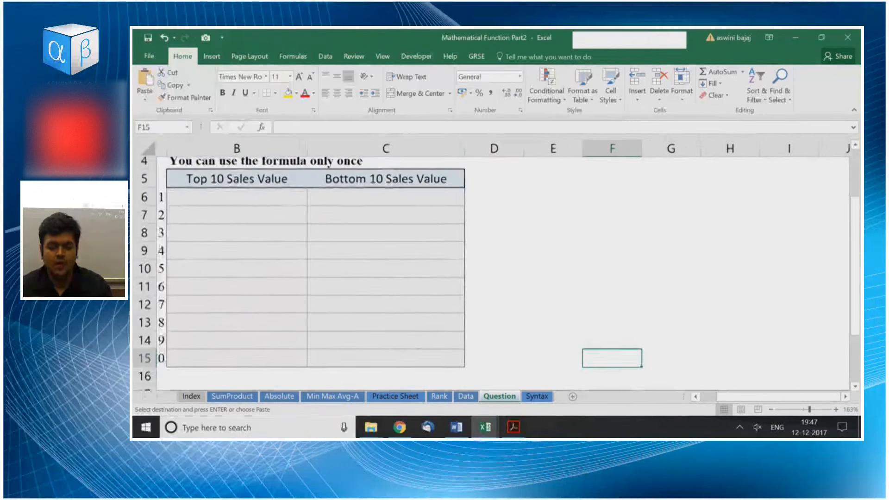
Read the task instructions in B3 and B4 and the headings of the Top 10 and Bottom 10 Sales Value columns.
{"action": "scroll", "coordinate": [491, 264], "scroll_direction": "down", "scroll_amount": 2}
{"action": "left_click", "coordinate": [400, 291]}
{"action": "key", "text": "Up"}
{"action": "key", "text": "Up"}
{"action": "key", "text": "Up"}
{"action": "key", "text": "Up"}
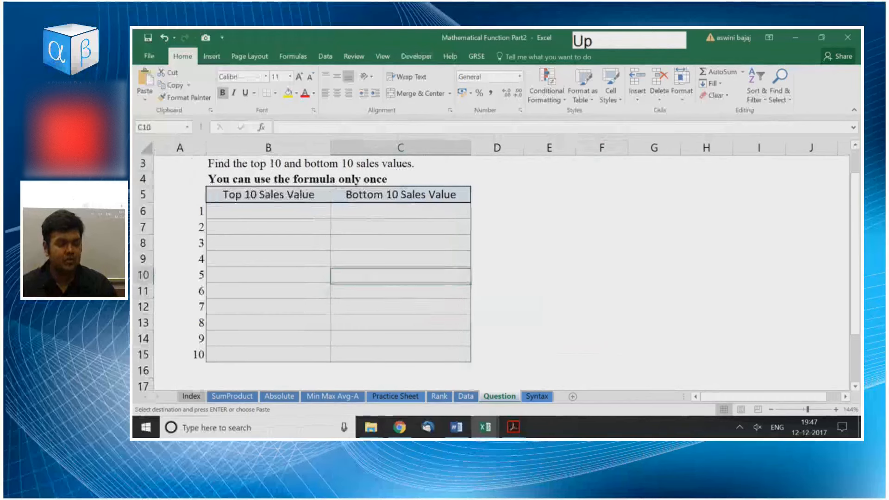
{"action": "key", "text": "Left"}
{"action": "key", "text": "Left"}
{"action": "key", "text": "Up"}
{"action": "key", "text": "Up"}
{"action": "key", "text": "Up"}
{"action": "key", "text": "Up"}
{"action": "key", "text": "Up"}
{"action": "key", "text": "Down"}
{"action": "key", "text": "Right"}
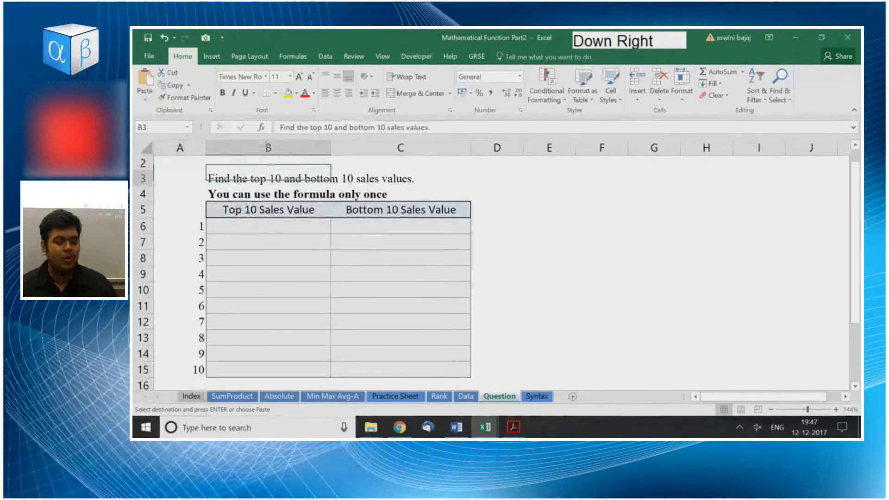
{"action": "key", "text": "Down"}
{"action": "key", "text": "Down"}
{"action": "key", "text": "Down"}
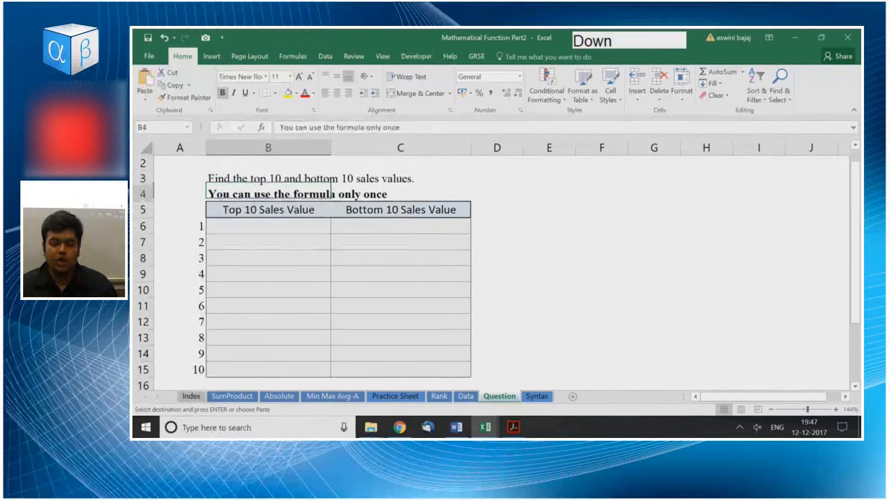
{"action": "key", "text": "Right"}
{"action": "key", "text": "Left"}
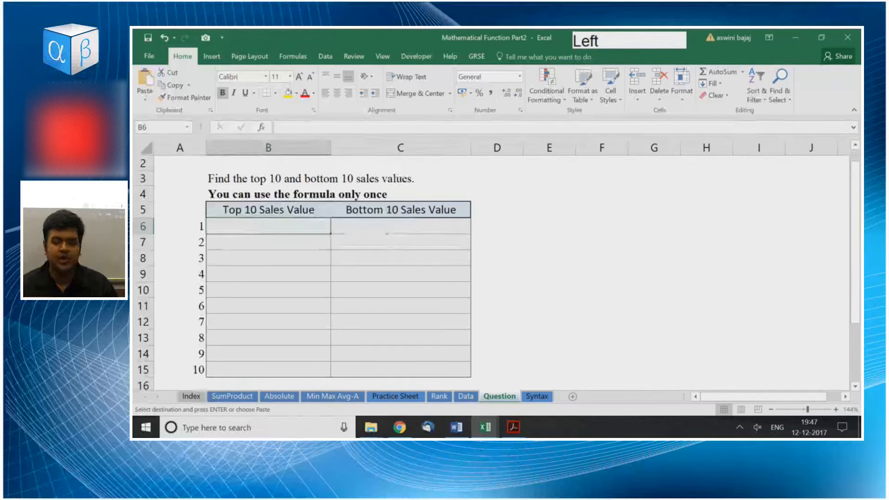
{"action": "key", "text": "Right"}
{"action": "key", "text": "Left"}
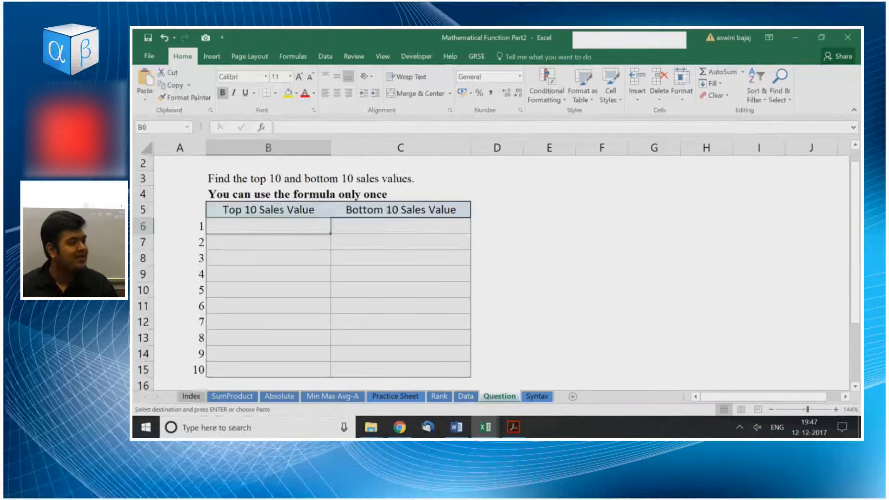
Examine the blank rows of the Top 10 and Bottom 10 Sales Value columns against their rank numbers.
{"action": "key", "text": "Down"}
{"action": "key", "text": "Down"}
{"action": "key", "text": "Down"}
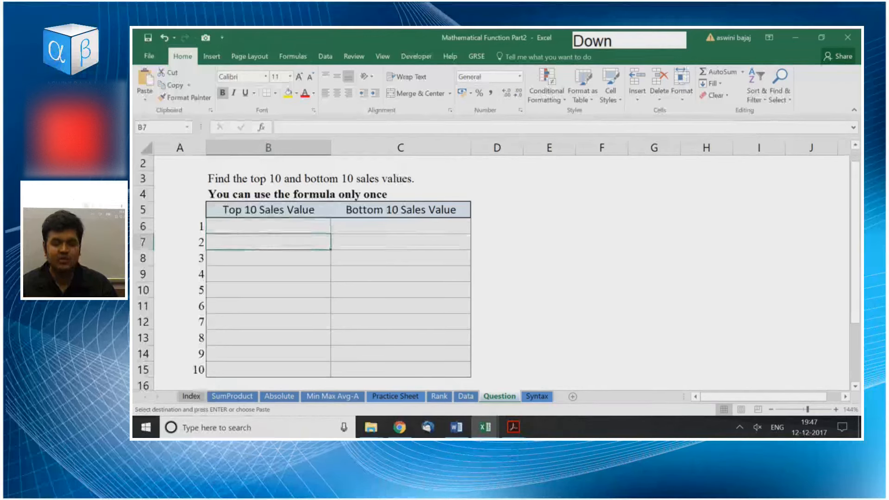
{"action": "key", "text": "Down"}
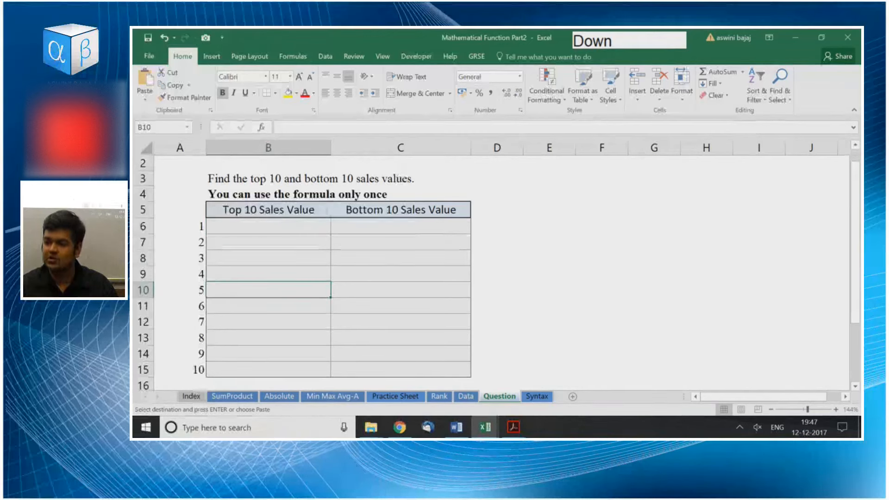
{"action": "key", "text": "Right"}
{"action": "key", "text": "Up"}
{"action": "key", "text": "Up"}
{"action": "key", "text": "Up"}
{"action": "key", "text": "Up"}
{"action": "key", "text": "Down"}
{"action": "key", "text": "Down"}
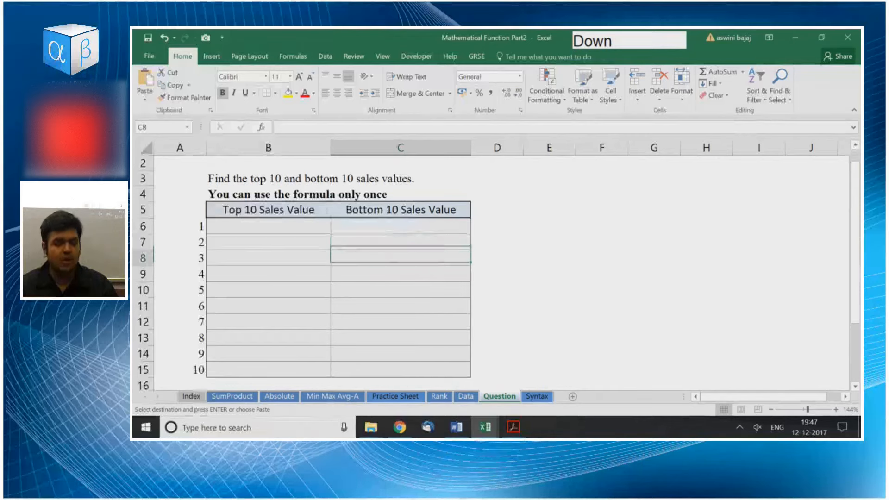
{"action": "key", "text": "Down"}
{"action": "key", "text": "Down"}
Check the first answer cells B6 and C6, where the two formulas belong.
{"action": "key", "text": "Up"}
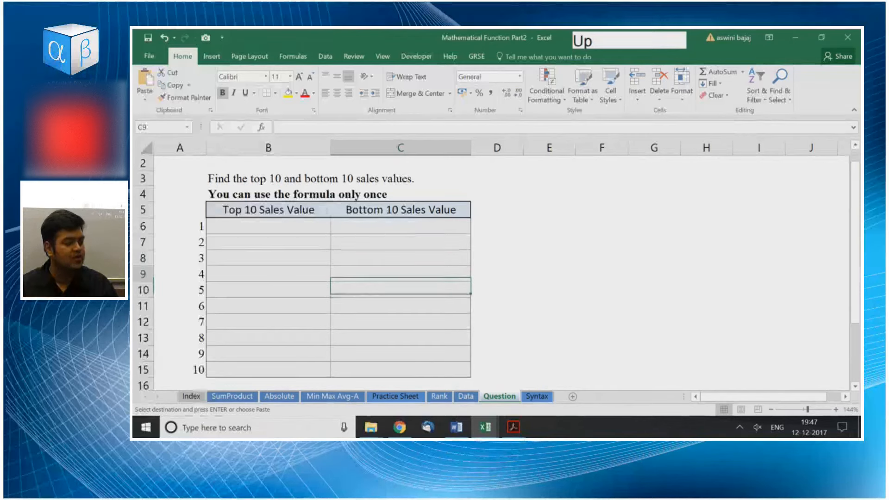
{"action": "key", "text": "Left"}
{"action": "key", "text": "Up"}
{"action": "key", "text": "Up"}
{"action": "key", "text": "Up"}
{"action": "key", "text": "shift+Right"}
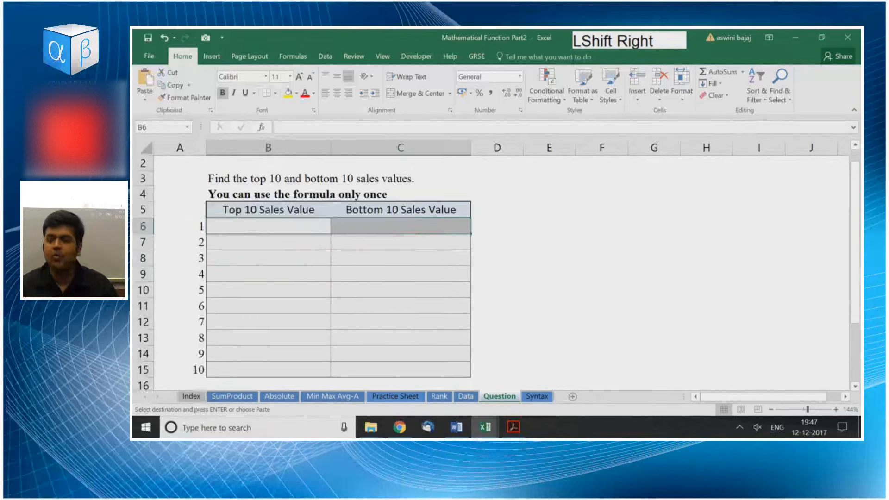
{"action": "key", "text": "Left"}
{"action": "key", "text": "Right"}
{"action": "key", "text": "Right"}
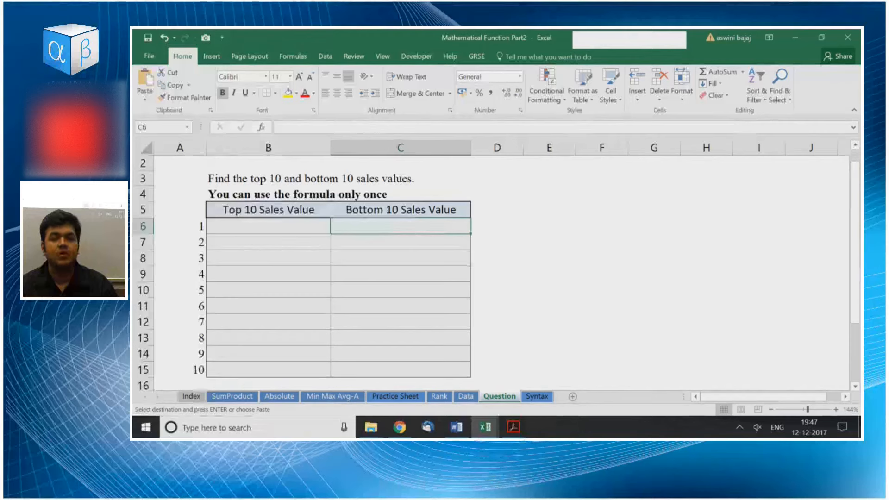
{"action": "key", "text": "Left"}
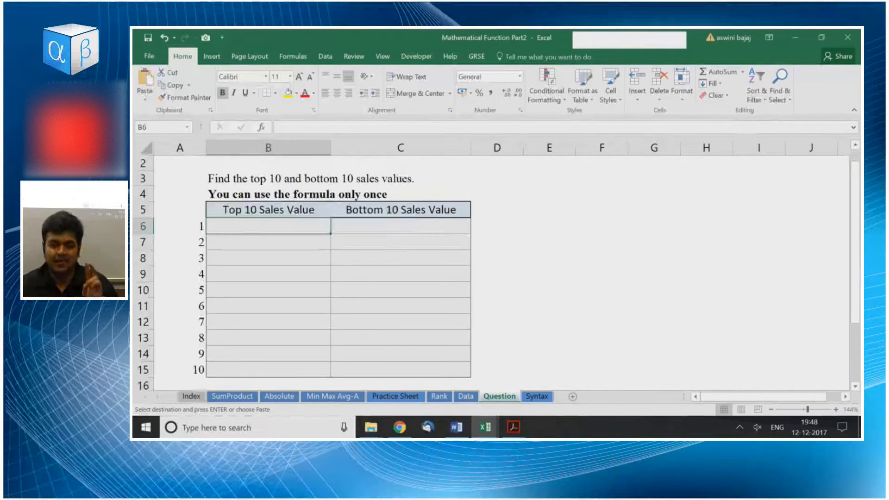
Examine the Sales column on the Data sheet from G12 down to its last row.
{"action": "key", "text": "ctrl+Page_Up"}
{"action": "key", "text": "Right"}
{"action": "key", "text": "Down"}
{"action": "key", "text": "Down"}
{"action": "key", "text": "Right"}
{"action": "key", "text": "Right"}
{"action": "key", "text": "Right"}
{"action": "key", "text": "Down"}
{"action": "key", "text": "Down"}
{"action": "key", "text": "Down"}
{"action": "key", "text": "Down"}
{"action": "key", "text": "Down"}
{"action": "key", "text": "Down"}
{"action": "key", "text": "Down"}
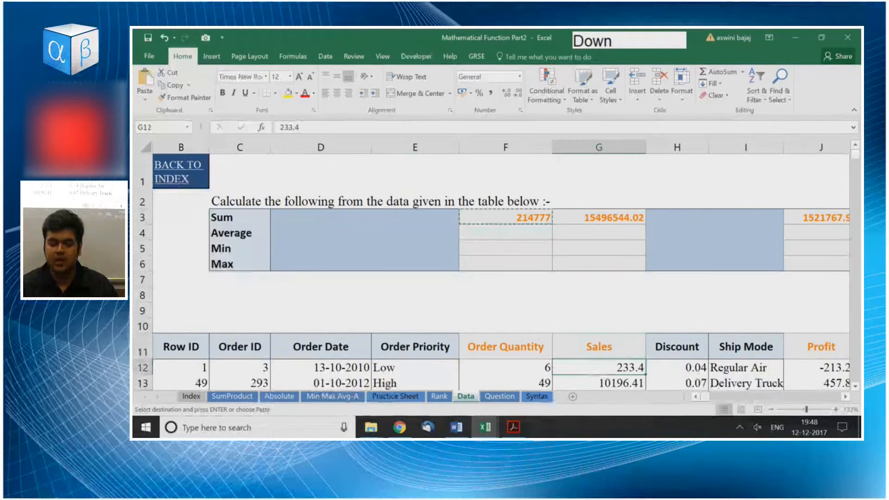
{"action": "key", "text": "ctrl+shift+Down"}
{"action": "key", "text": "ctrl+Up"}
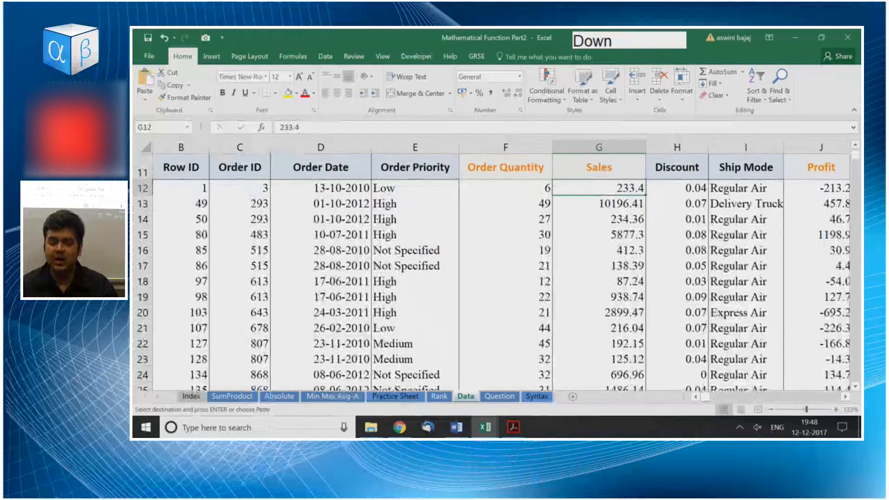
Compare the Question sheet table with the Data sheet's Sales column, from its summary cells down to the first order rows.
{"action": "key", "text": "ctrl+Page_Down"}
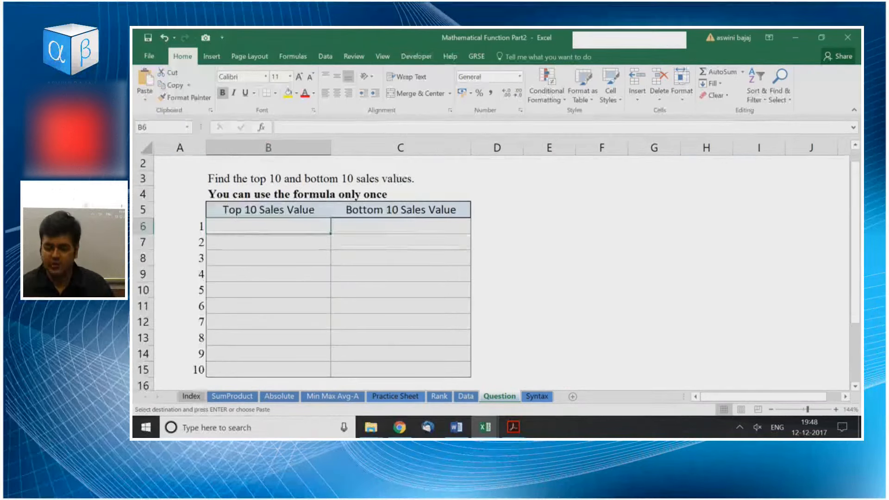
{"action": "key", "text": "ctrl+Page_Up"}
{"action": "key", "text": "ctrl+Up"}
{"action": "key", "text": "ctrl+Up"}
{"action": "key", "text": "ctrl+Up"}
{"action": "key", "text": "Down"}
{"action": "key", "text": "Down"}
{"action": "key", "text": "Down"}
{"action": "key", "text": "Down"}
{"action": "key", "text": "Down"}
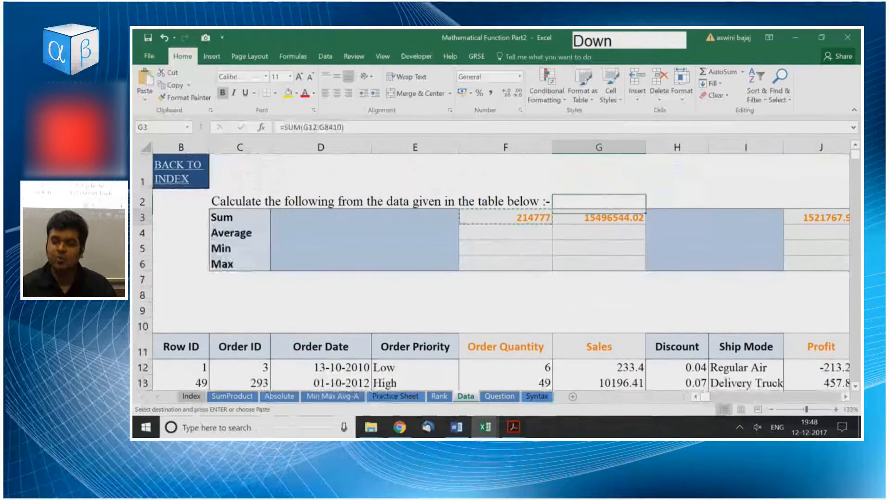
{"action": "key", "text": "Down"}
{"action": "key", "text": "Down"}
{"action": "key", "text": "Down"}
{"action": "key", "text": "Down"}
{"action": "key", "text": "Down"}
{"action": "key", "text": "Down"}
{"action": "key", "text": "Down"}
{"action": "key", "text": "Down"}
{"action": "key", "text": "Down"}
{"action": "key", "text": "Down"}
{"action": "key", "text": "Down"}
{"action": "key", "text": "Up"}
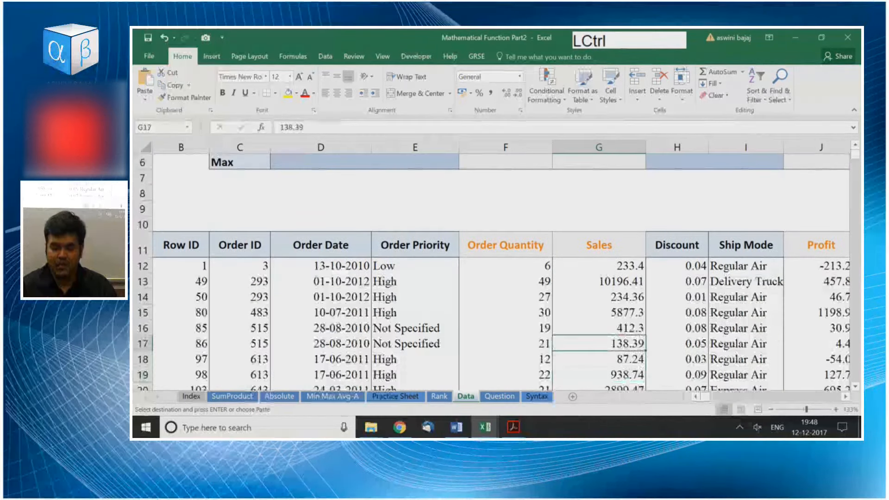
Return to the Question sheet, check the rank number in A6 and select B6, the first Top 10 Sales Value cell.
{"action": "key", "text": "ctrl+Page_Down"}
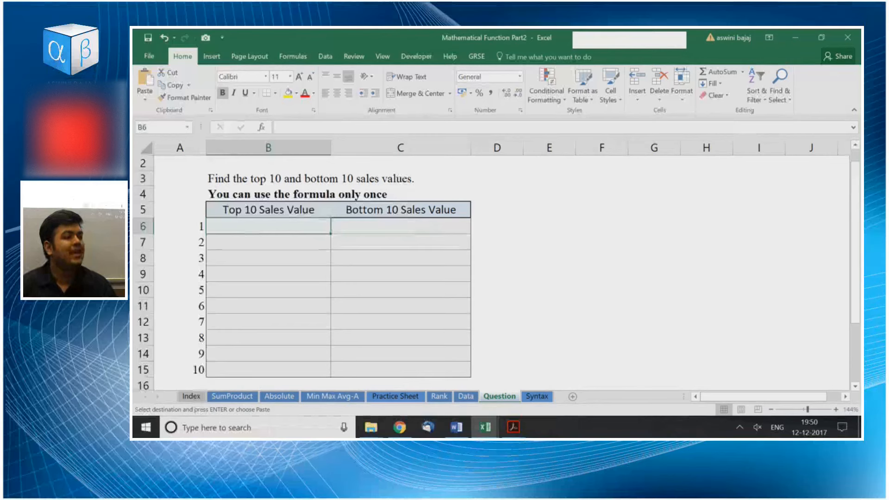
{"action": "key", "text": "Left"}
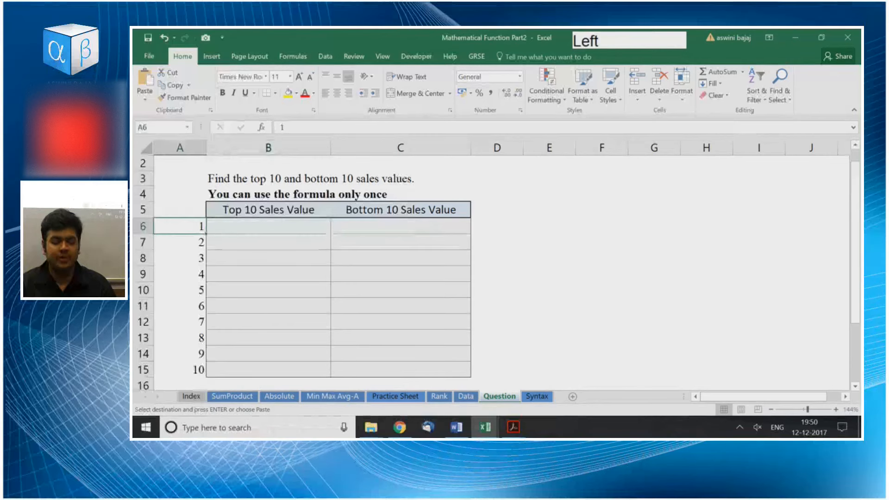
{"action": "key", "text": "Right"}
{"action": "key", "text": "Caps_Lock"}
{"action": "type", "text": "=LARG"}
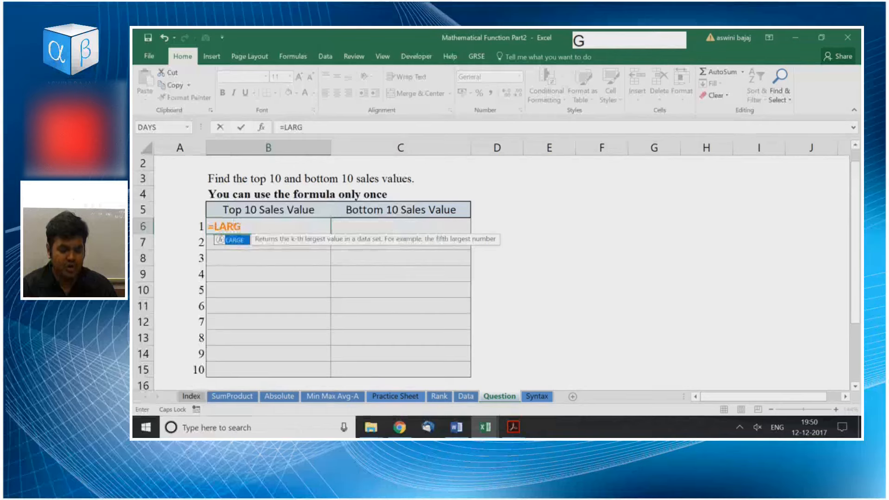
{"action": "key", "text": "Escape"}
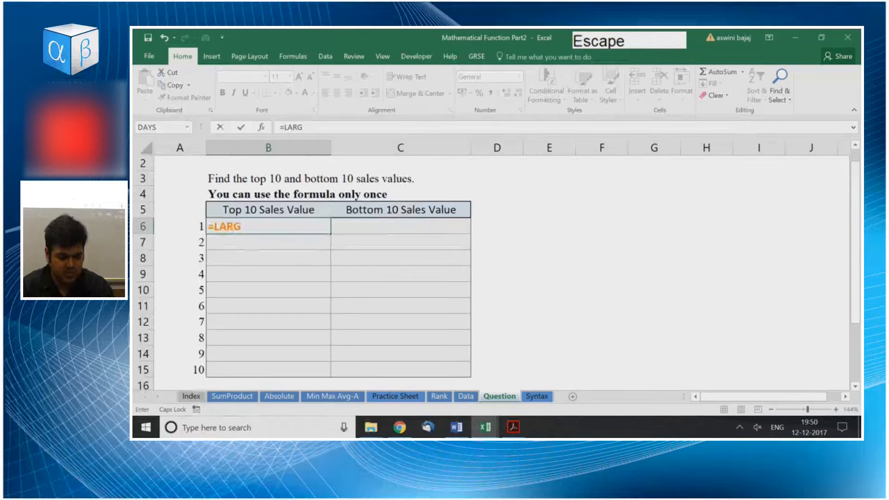
{"action": "key", "text": "Escape"}
Start a LARGE formula in B6 with the Data sheet's sales range locked as $G$12:$G$8410 for its array.
{"action": "scroll", "coordinate": [491, 264], "scroll_direction": "up", "scroll_amount": 4}
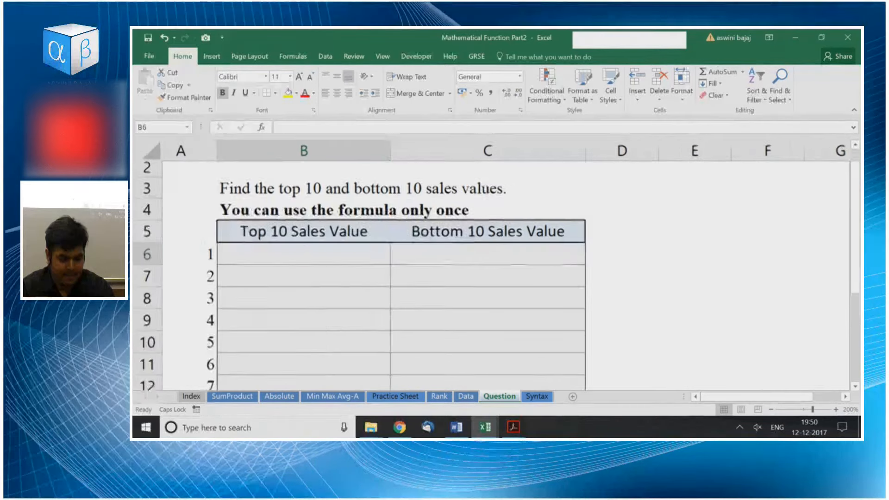
{"action": "type", "text": "=LARGE"}
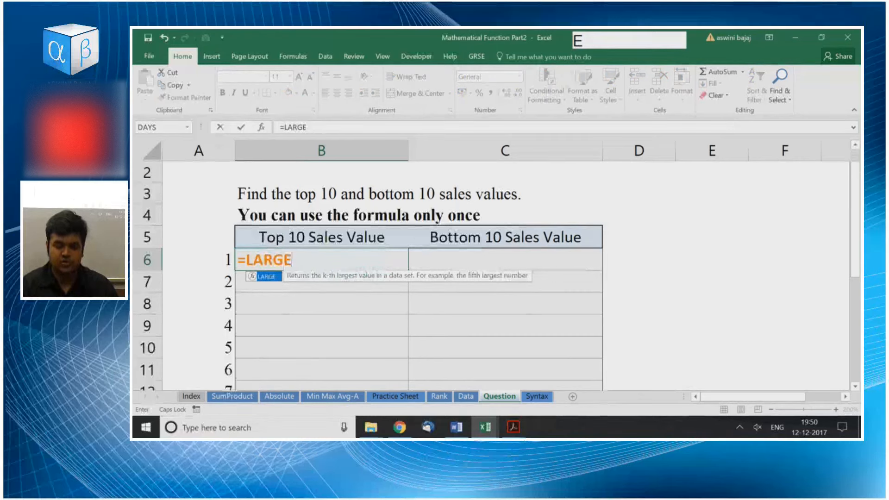
{"action": "key", "text": "Tab"}
{"action": "key", "text": "ctrl"}
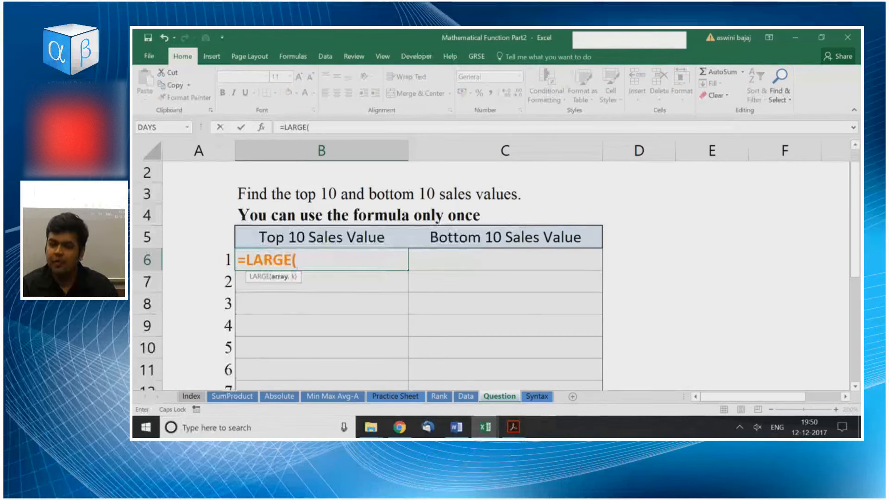
{"action": "key", "text": "ctrl+Page_Up"}
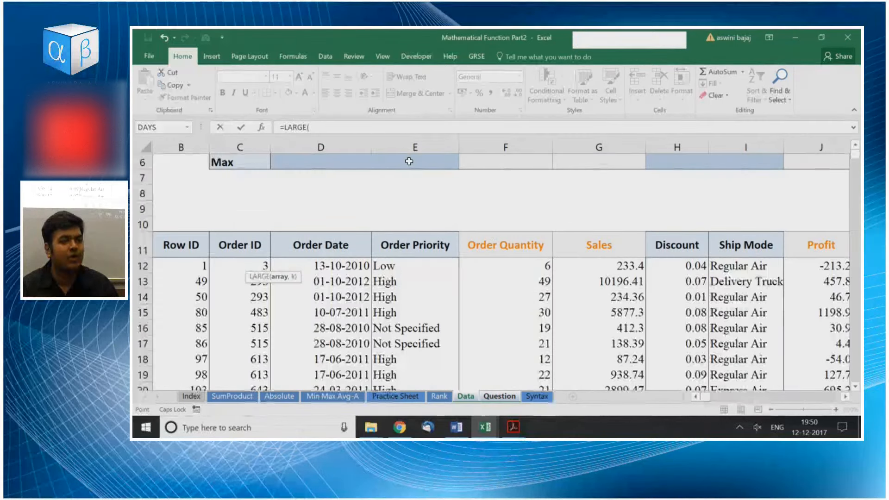
{"action": "left_click", "coordinate": [611, 265]}
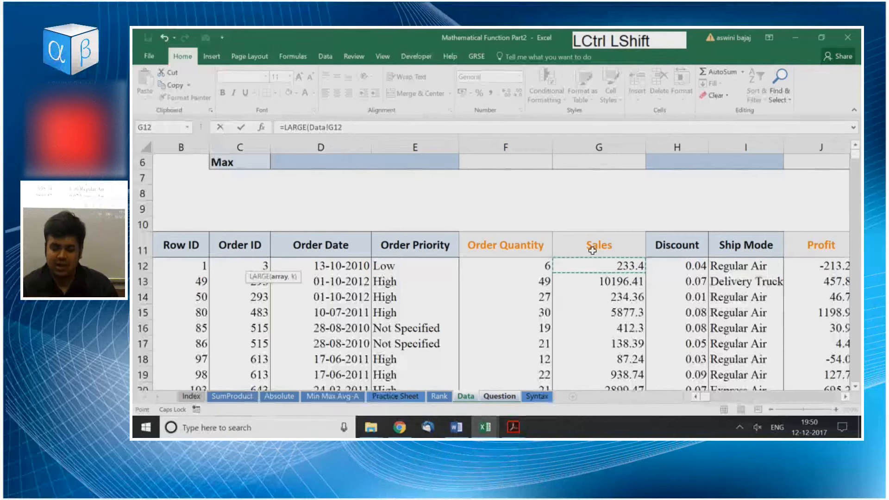
{"action": "key", "text": "ctrl+shift+Down"}
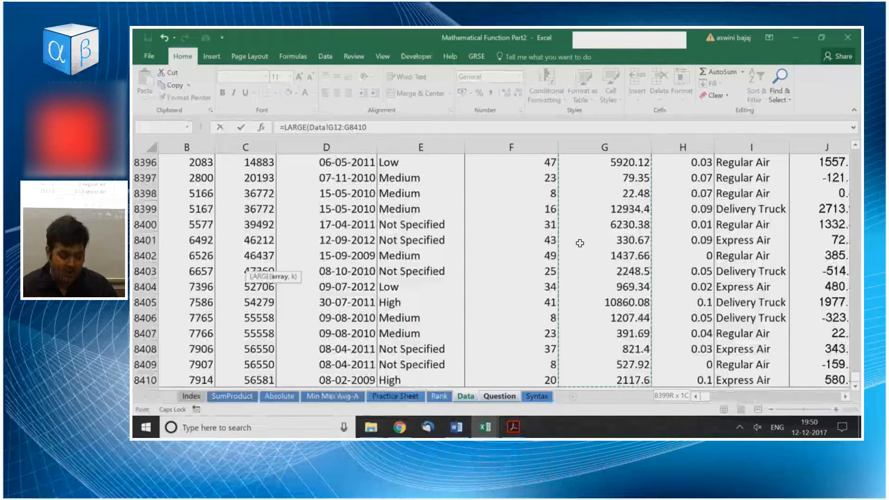
{"action": "key", "text": "F4"}
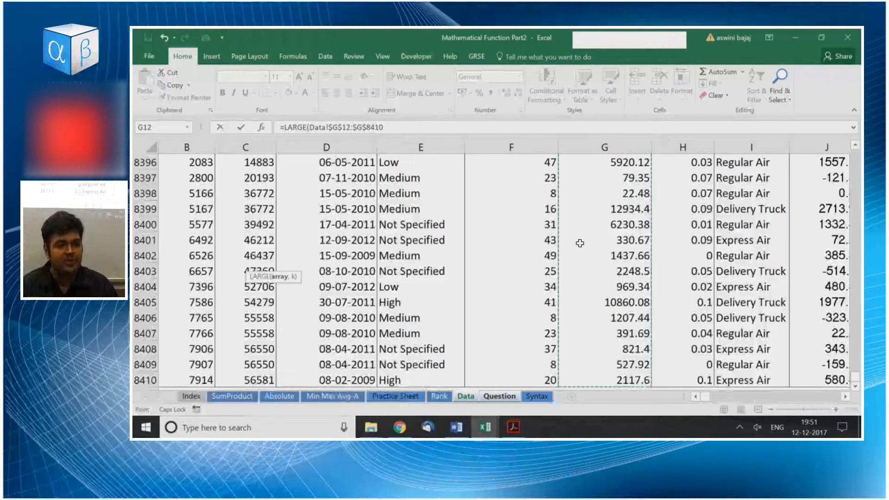
Complete the B6 formula with the rank cell A6 on the Question sheet as its k argument.
{"action": "type", "text": ","}
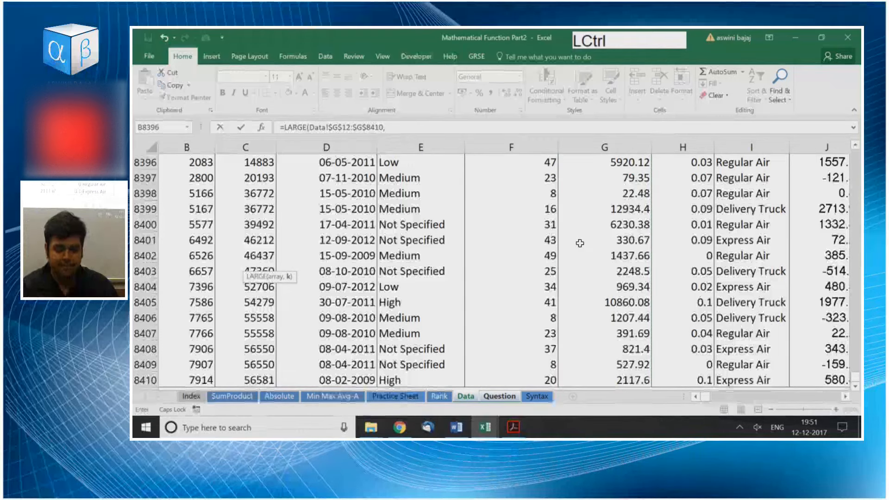
{"action": "key", "text": "ctrl+Page_Down"}
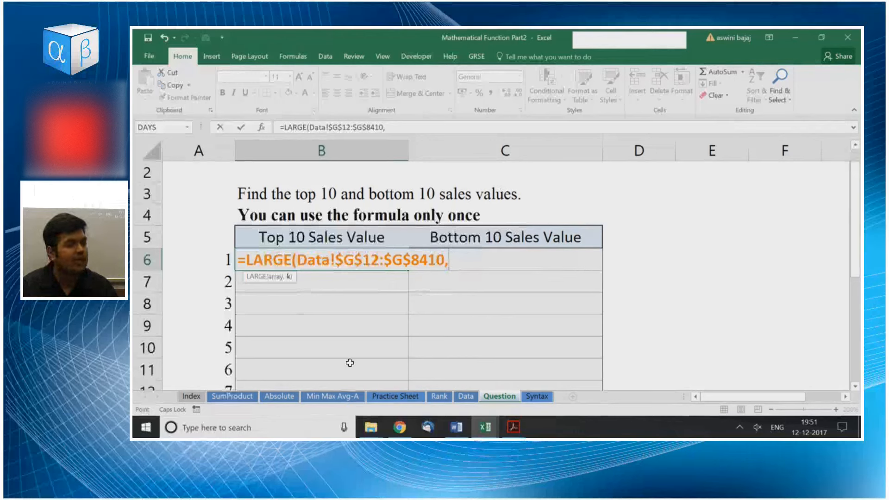
{"action": "left_click", "coordinate": [213, 256]}
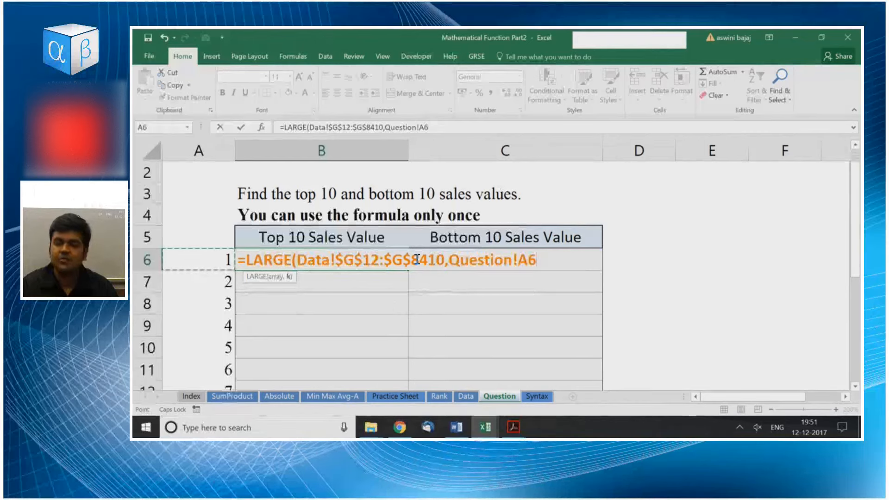
{"action": "key", "text": "Return"}
Fill the LARGE formula from B6 down through B15.
{"action": "key", "text": "Up"}
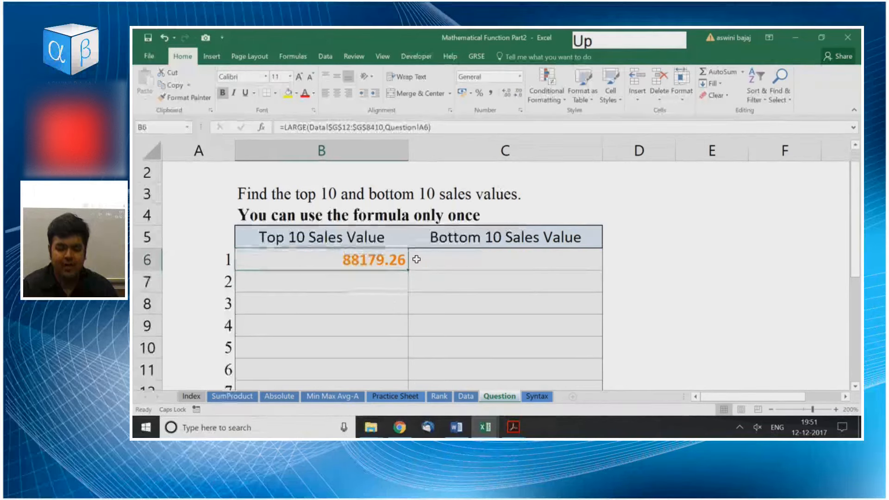
{"action": "key", "text": "shift+Down"}
{"action": "key", "text": "shift+Down"}
{"action": "key", "text": "shift+Down"}
{"action": "key", "text": "shift+Down"}
{"action": "key", "text": "shift+Down"}
{"action": "key", "text": "shift+Down"}
{"action": "key", "text": "shift+Down"}
{"action": "key", "text": "shift+Down"}
{"action": "key", "text": "shift+Down"}
{"action": "key", "text": "ctrl+s"}
{"action": "key", "text": "ctrl+d"}
{"action": "key", "text": "ctrl+Up"}
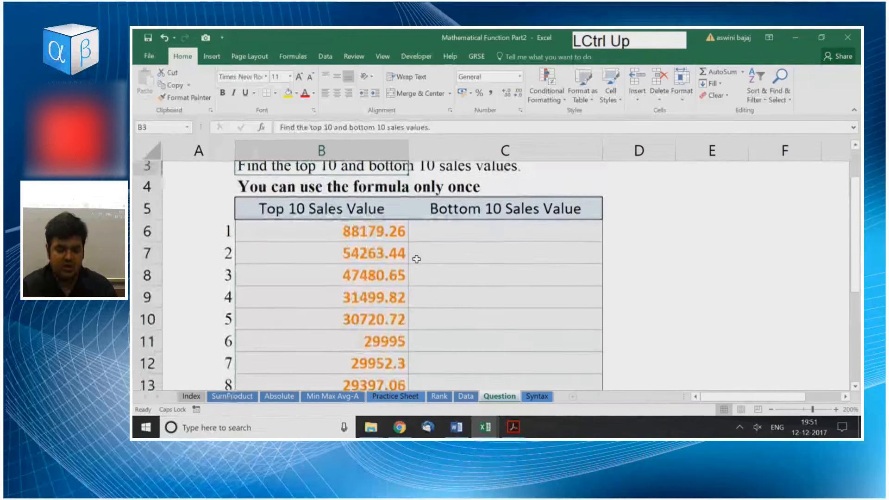
Inspect the filled LARGE formulas one by one from B6 to B11, checking the array and rank references.
{"action": "key", "text": "Down"}
{"action": "key", "text": "Down"}
{"action": "key", "text": "Down"}
{"action": "key", "text": "Down"}
{"action": "key", "text": "Up"}
{"action": "key", "text": "F2"}
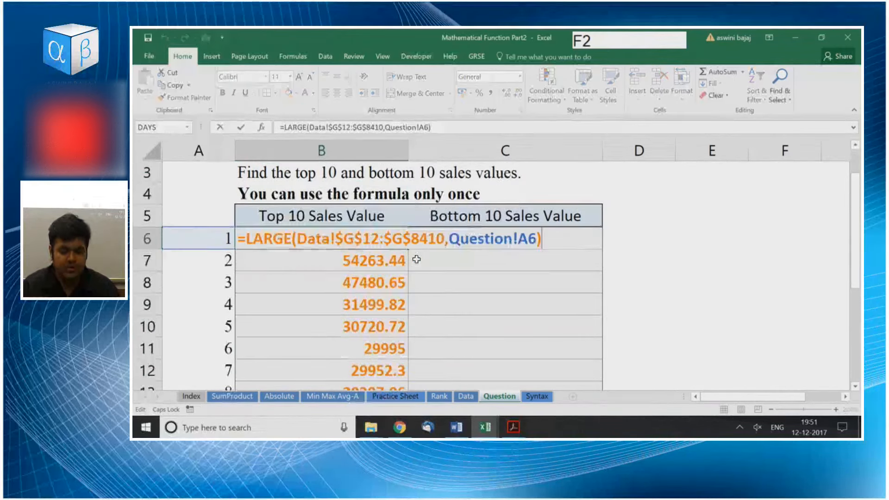
{"action": "key", "text": "Return"}
{"action": "key", "text": "F2"}
{"action": "key", "text": "Return"}
{"action": "key", "text": "F2"}
{"action": "key", "text": "Return"}
{"action": "key", "text": "F2"}
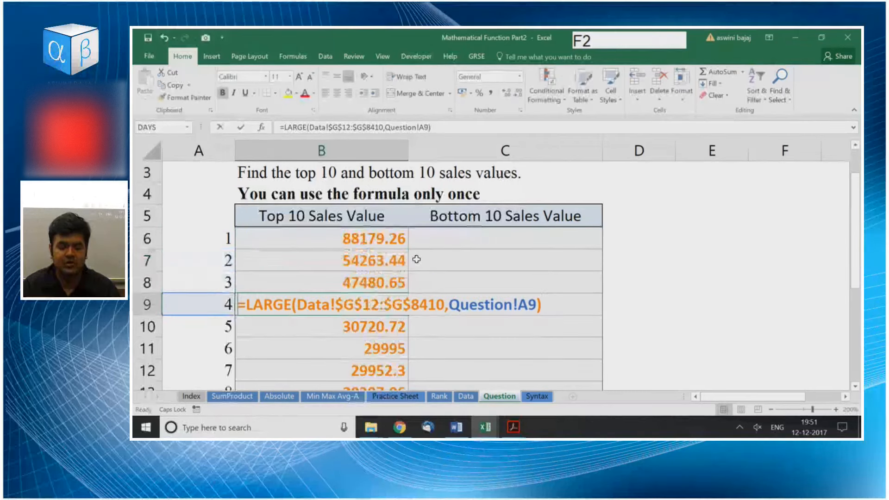
{"action": "key", "text": "Return"}
{"action": "key", "text": "F2"}
{"action": "key", "text": "Return"}
{"action": "key", "text": "F2"}
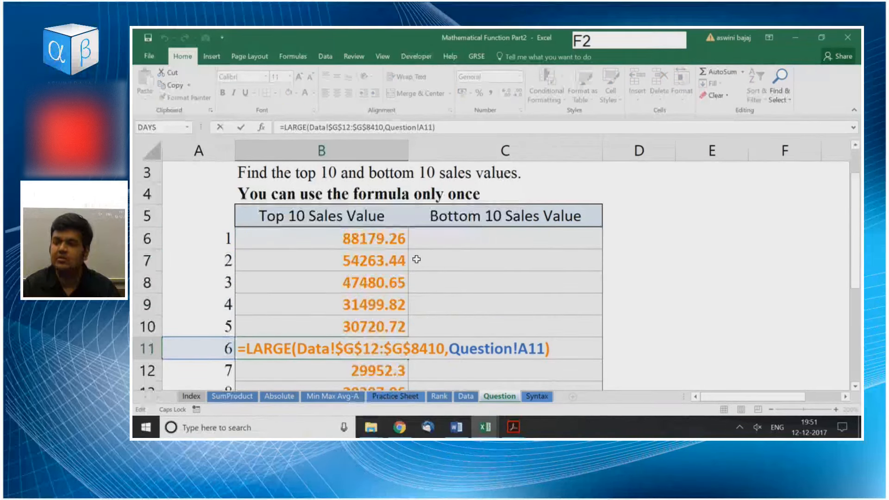
{"action": "key", "text": "Return"}
Return to B6 and examine the Question!A6 reference in its formula, leaving the formula as it is.
{"action": "key", "text": "Up"}
{"action": "key", "text": "Up"}
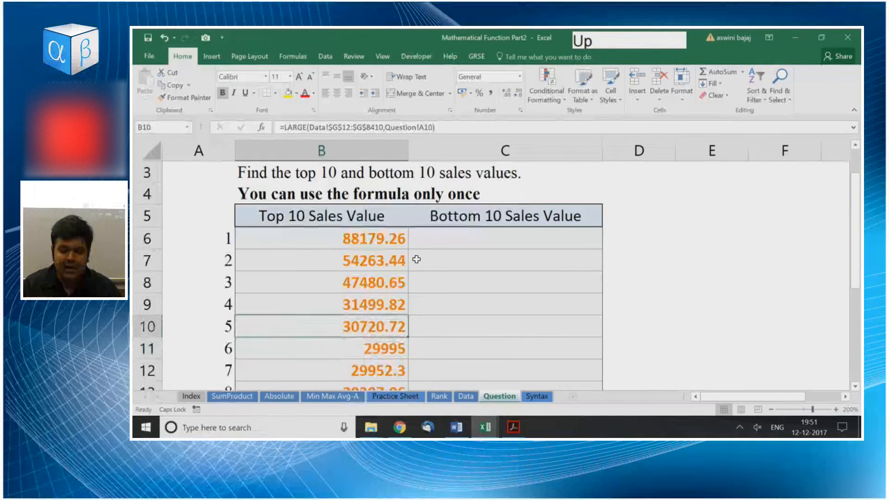
{"action": "key", "text": "Up"}
{"action": "key", "text": "Up"}
{"action": "key", "text": "Up"}
{"action": "key", "text": "Up"}
{"action": "key", "text": "Up"}
{"action": "key", "text": "Down"}
{"action": "key", "text": "F2"}
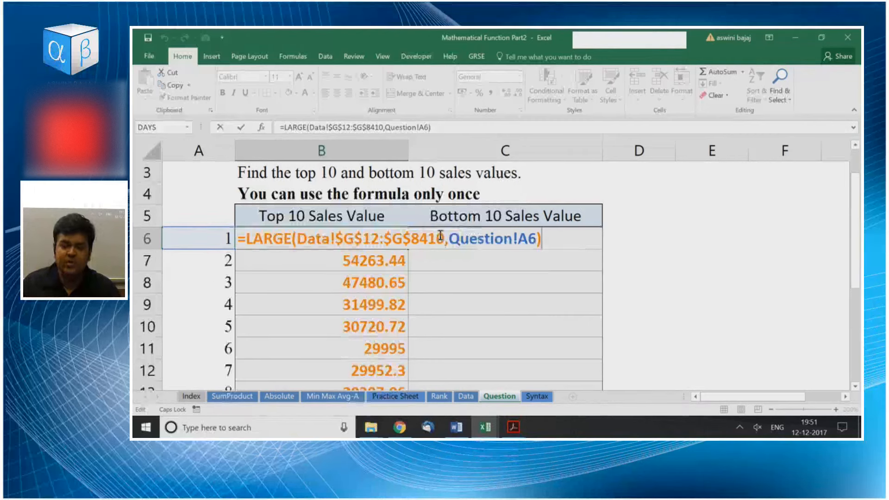
{"action": "left_click_drag", "start_coordinate": [448, 238], "coordinate": [533, 240]}
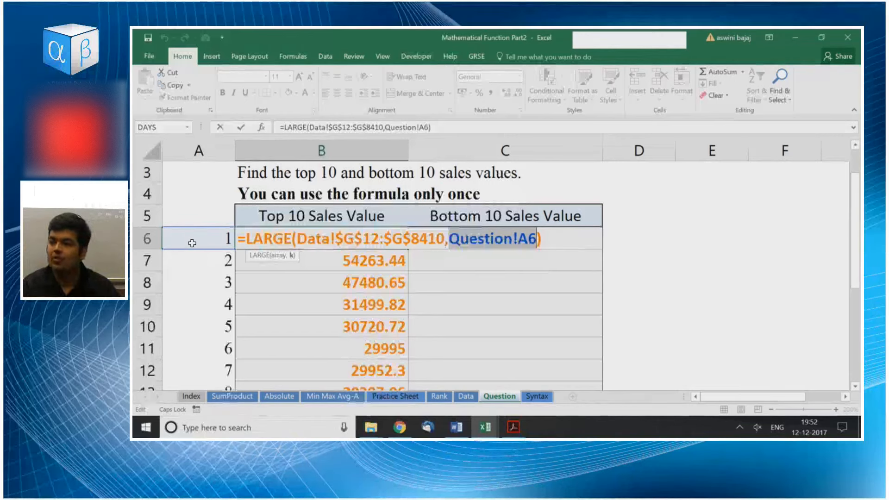
{"action": "key", "text": "Escape"}
Clear the rank numbers in A7:A15, keeping the 1 in A6.
{"action": "key", "text": "Left"}
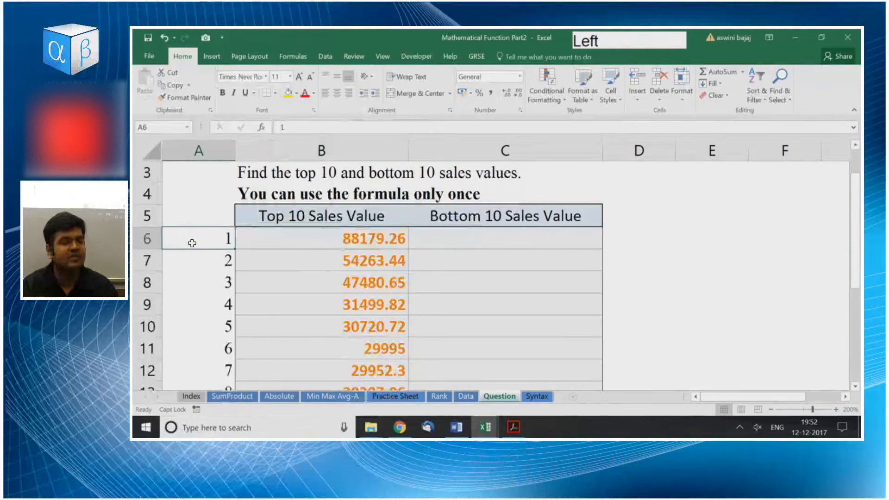
{"action": "key", "text": "Down"}
{"action": "key", "text": "ctrl+shift+Down"}
{"action": "key", "text": "Delete"}
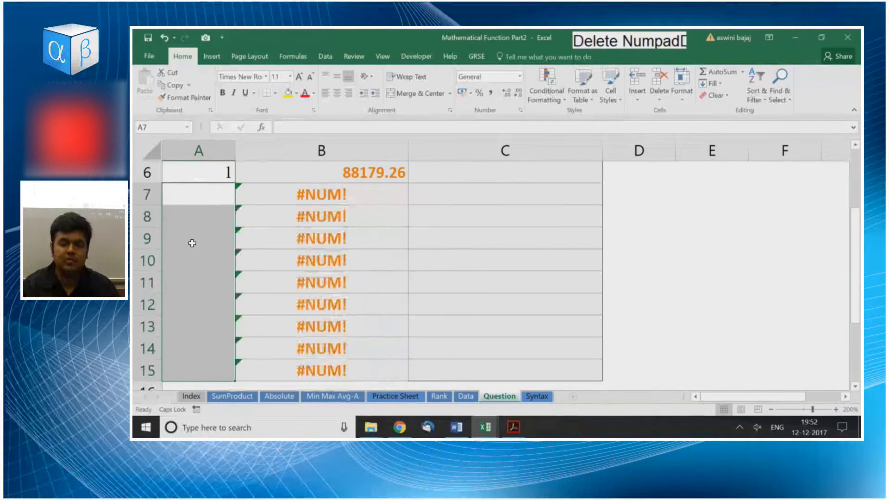
Enter the formula =A6+1 in A7 to generate the second rank number.
{"action": "key", "text": "Up"}
{"action": "key", "text": "Up"}
{"action": "key", "text": "Down"}
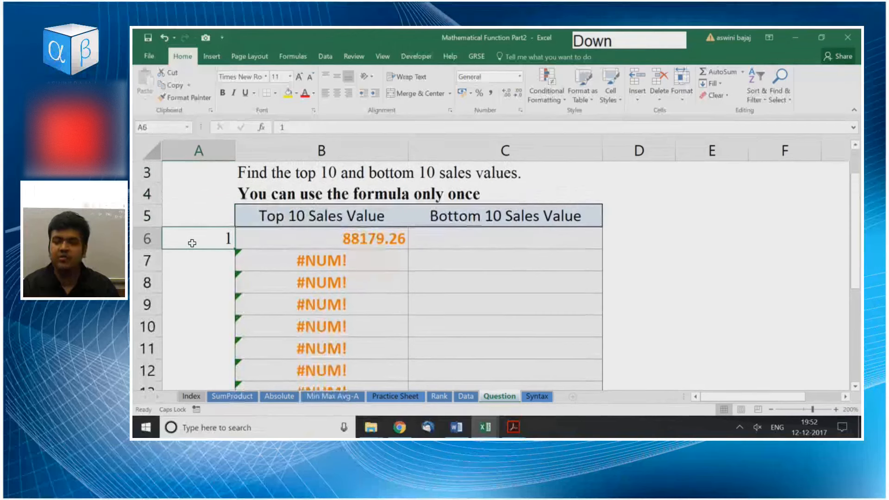
{"action": "key", "text": "Down"}
{"action": "type", "text": "="}
{"action": "key", "text": "Up"}
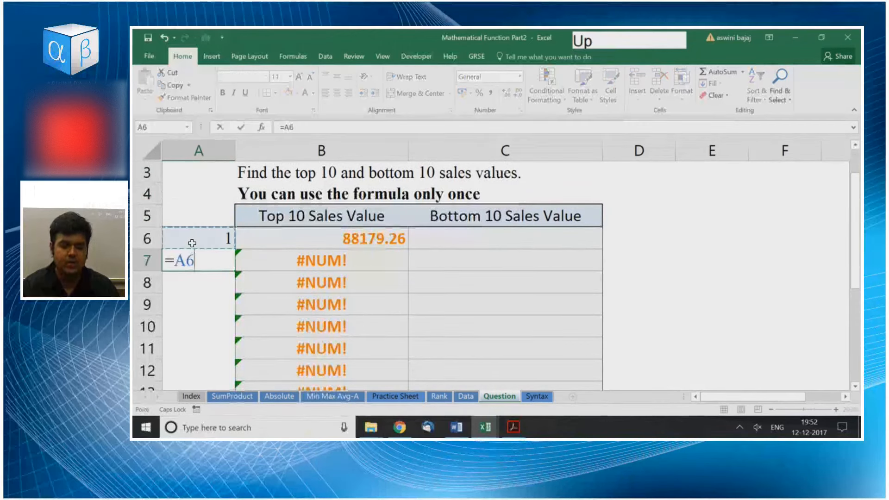
{"action": "type", "text": "+1"}
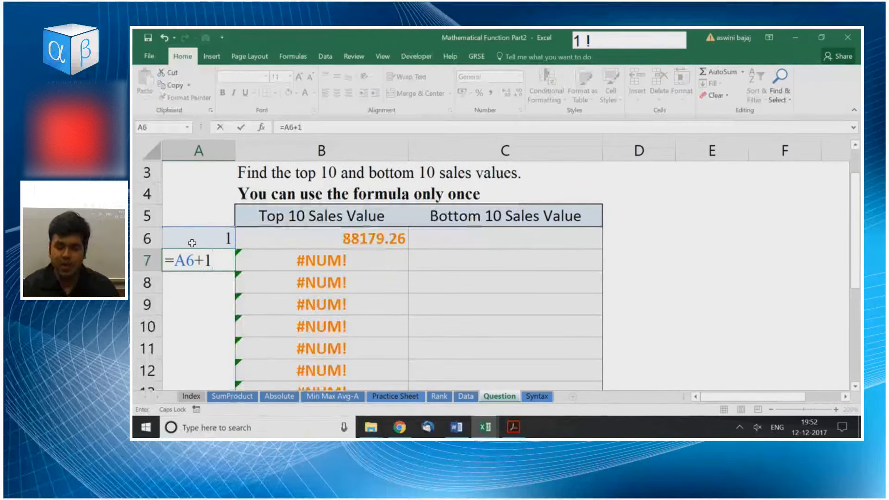
{"action": "key", "text": "Return"}
Fill the rank formula from A7 down through A15.
{"action": "key", "text": "Up"}
{"action": "key", "text": "shift+Down"}
{"action": "key", "text": "shift+Down"}
{"action": "key", "text": "shift+Down"}
{"action": "key", "text": "shift+Down"}
{"action": "key", "text": "shift+Down"}
{"action": "key", "text": "shift+Down"}
{"action": "key", "text": "shift+Down"}
{"action": "key", "text": "shift+Down"}
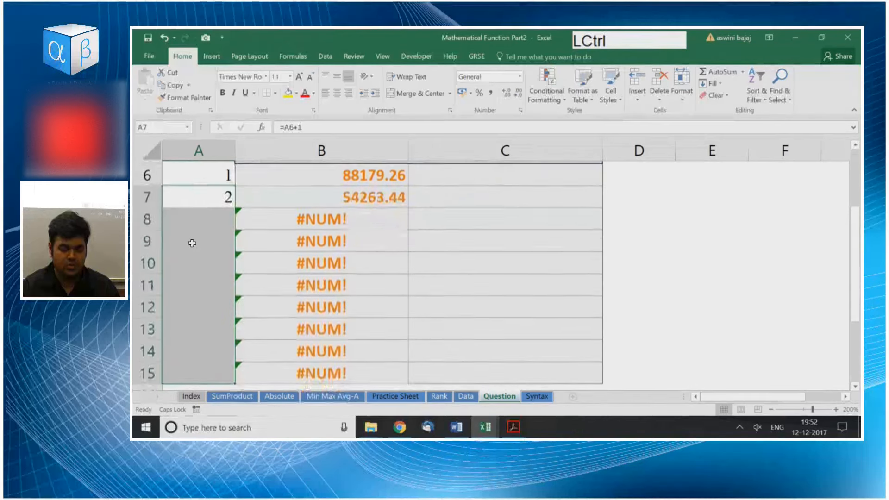
{"action": "key", "text": "ctrl+d"}
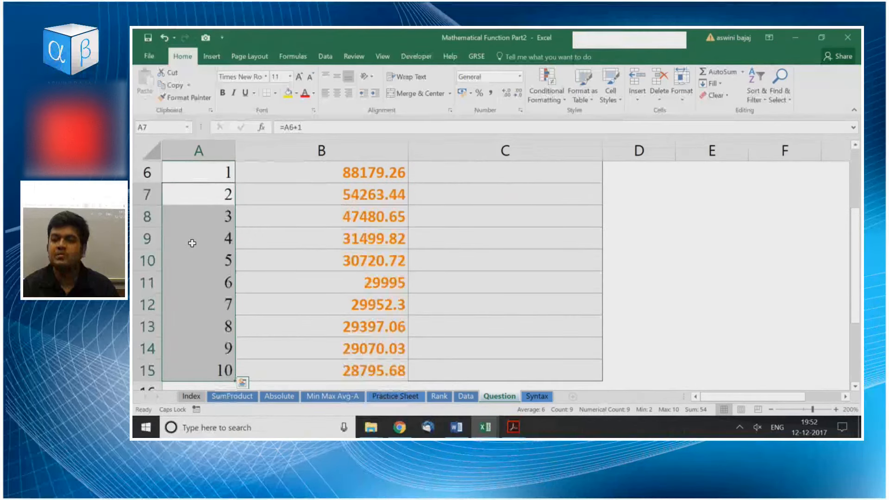
Inspect the rank formulas in A7, A8 and A9 to check how each refers to the cell above.
{"action": "key", "text": "Up"}
{"action": "key", "text": "Up"}
{"action": "key", "text": "Down"}
{"action": "key", "text": "Down"}
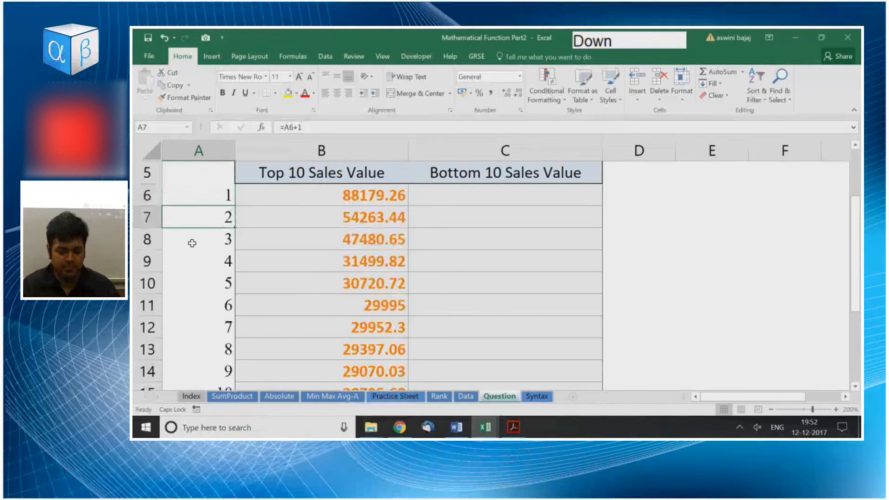
{"action": "key", "text": "F2"}
{"action": "key", "text": "Return"}
{"action": "key", "text": "F2"}
{"action": "key", "text": "Return"}
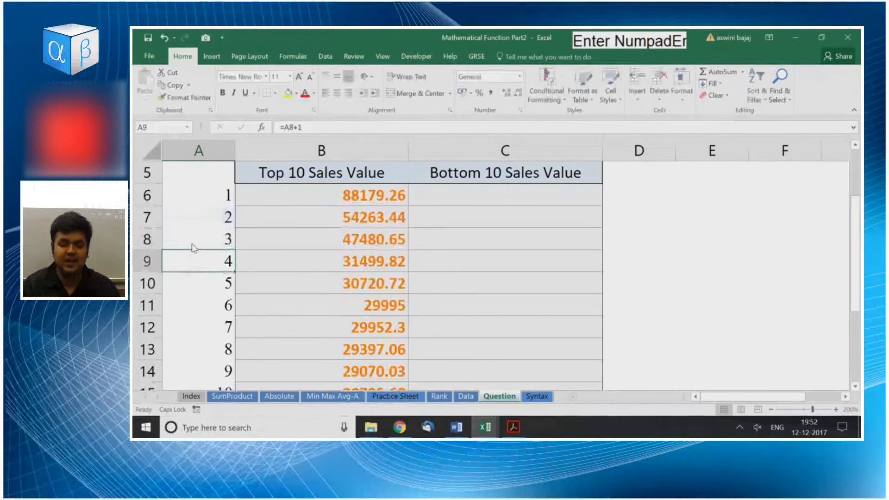
{"action": "key", "text": "F2"}
{"action": "key", "text": "Return"}
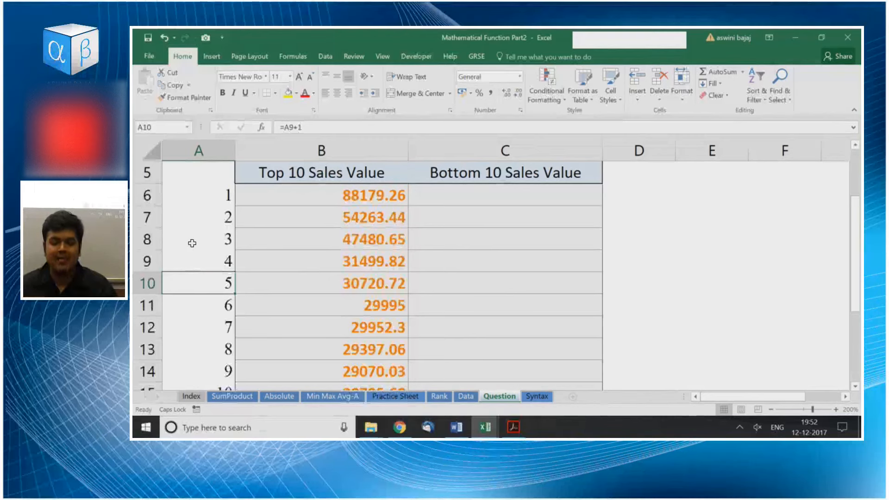
Start a SMALL formula in C6, the first Bottom 10 Sales Value cell.
{"action": "key", "text": "Right"}
{"action": "key", "text": "Right"}
{"action": "key", "text": "Right"}
{"action": "key", "text": "Right"}
{"action": "key", "text": "Up"}
{"action": "key", "text": "Up"}
{"action": "key", "text": "Up"}
{"action": "key", "text": "Up"}
{"action": "key", "text": "Left"}
{"action": "key", "text": "Left"}
{"action": "type", "text": "="}
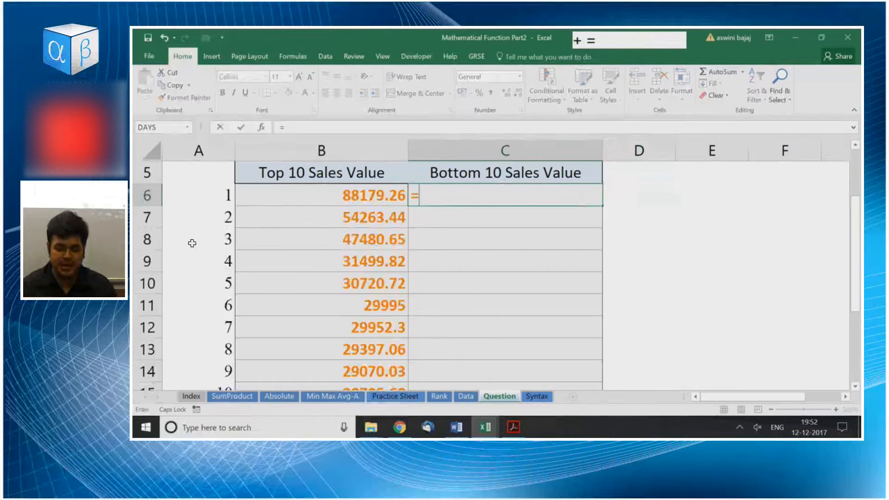
{"action": "type", "text": "SMA"}
{"action": "key", "text": "Tab"}
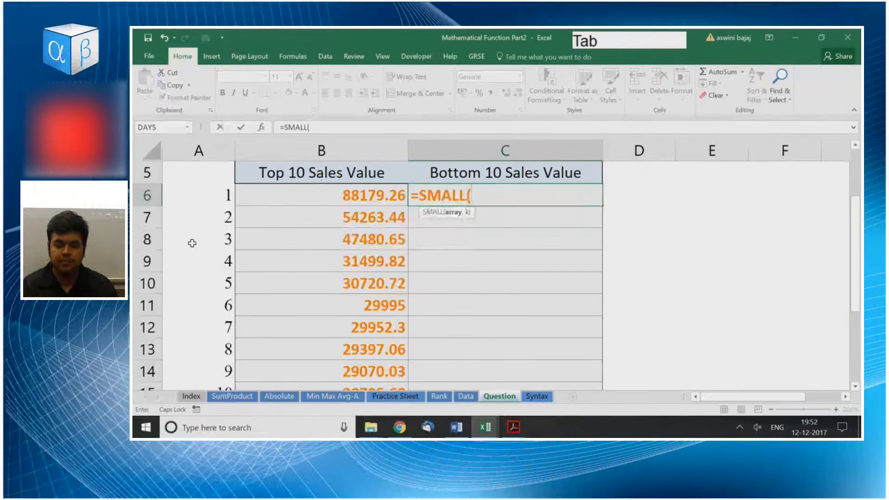
Set the SMALL formula's array to the Data sheet's sales range, locked as $G$12:$G$8410.
{"action": "key", "text": "ctrl+Page_Up"}
{"action": "key", "text": "ctrl+Up"}
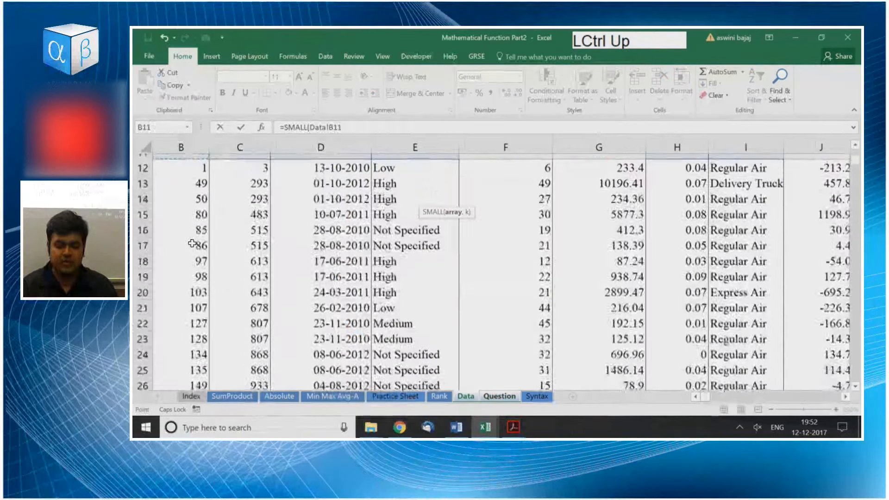
{"action": "key", "text": "Right"}
{"action": "key", "text": "Right"}
{"action": "key", "text": "Right"}
{"action": "key", "text": "Right"}
{"action": "key", "text": "Right"}
{"action": "key", "text": "Down"}
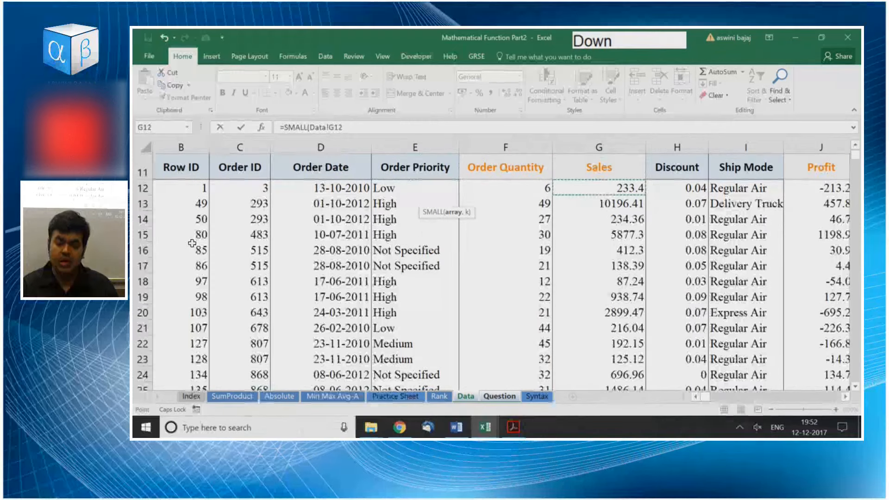
{"action": "key", "text": "Up"}
{"action": "key", "text": "Down"}
{"action": "key", "text": "ctrl+shift+Down"}
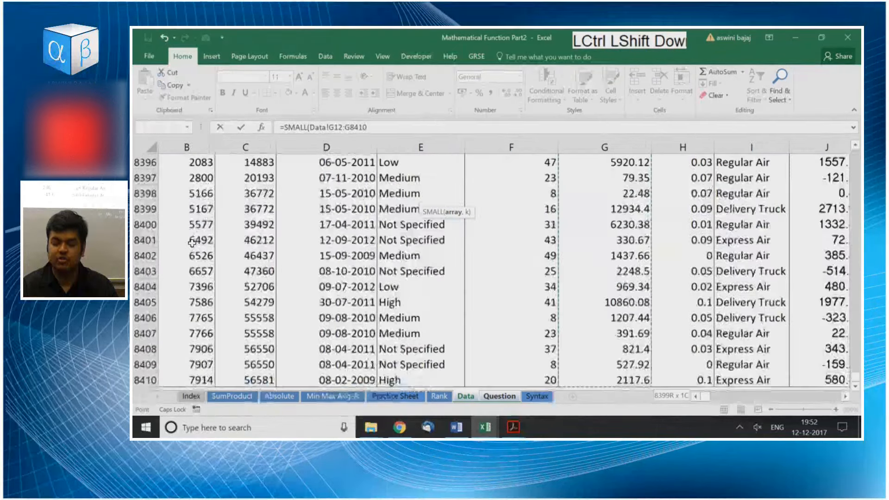
{"action": "key", "text": "F4"}
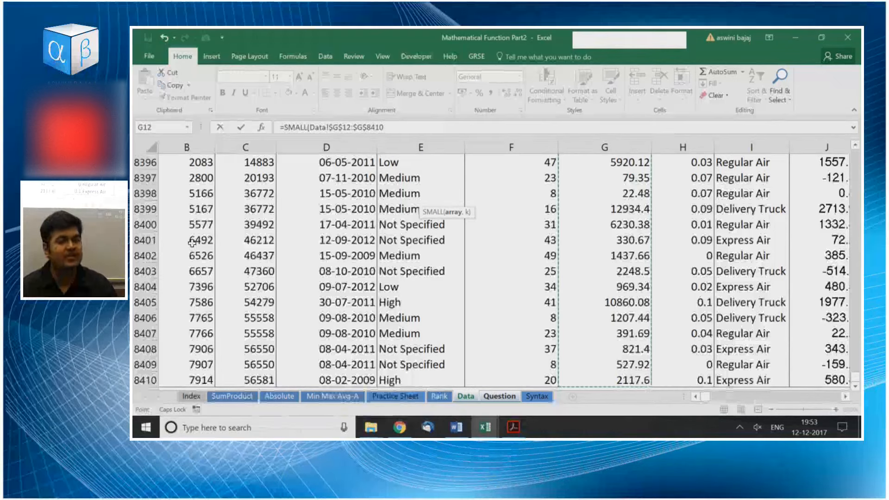
Complete the C6 formula with the rank cell A6 on the Question sheet as its k argument.
{"action": "type", "text": ","}
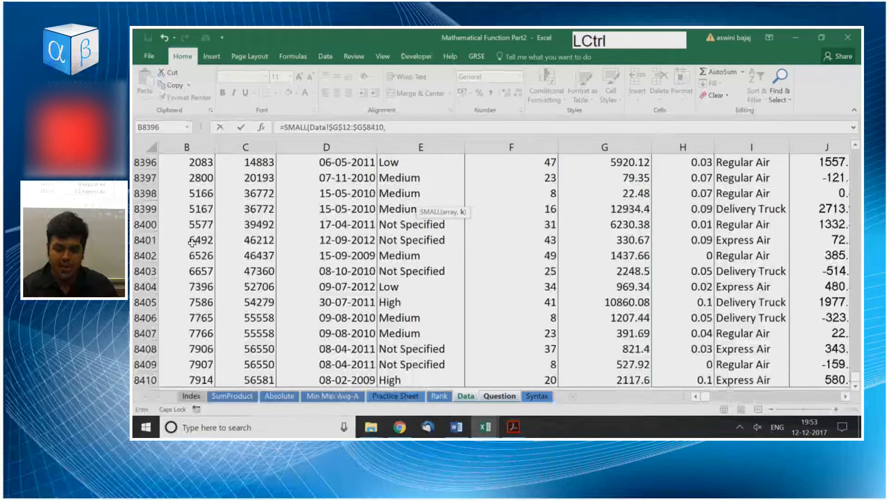
{"action": "key", "text": "ctrl+Page_Down"}
{"action": "key", "text": "Left"}
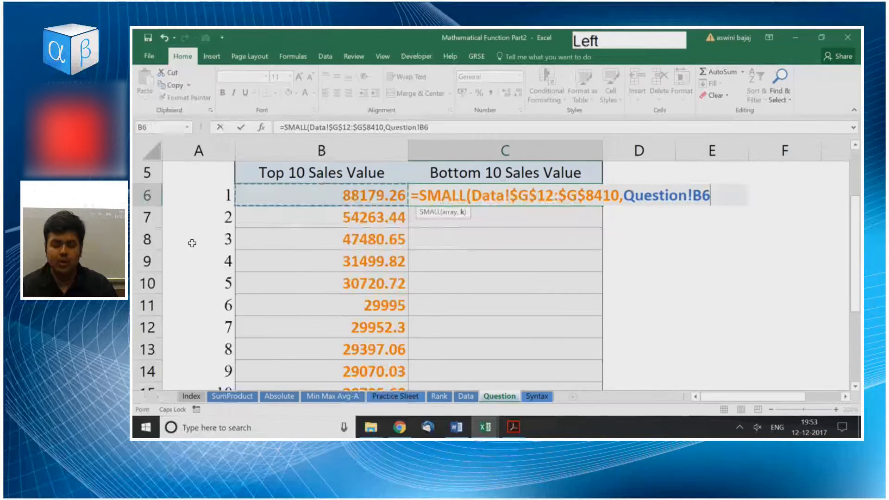
{"action": "key", "text": "Left"}
{"action": "key", "text": "Return"}
Fill the SMALL formula from C6 down through C15.
{"action": "key", "text": "Left"}
{"action": "key", "text": "ctrl+Down"}
{"action": "key", "text": "Right"}
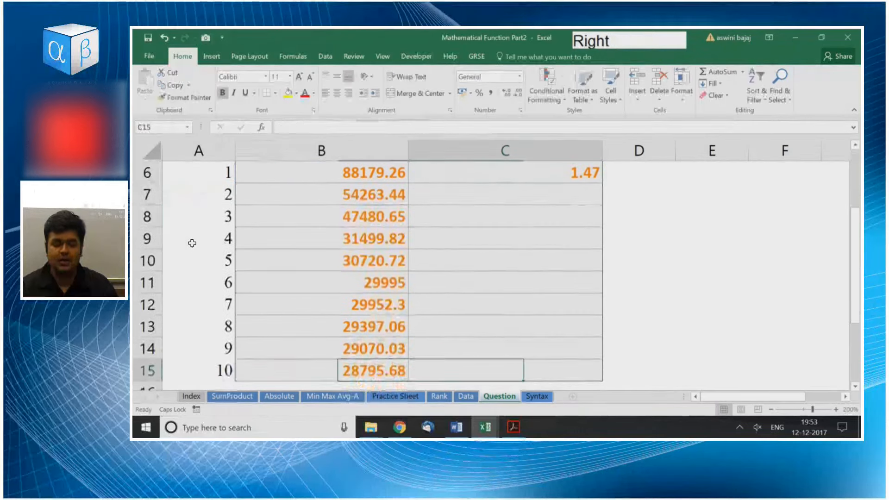
{"action": "key", "text": "ctrl+shift+Up"}
{"action": "key", "text": "ctrl+d"}
Open the SMALL formula in C6 to check its array and rank references.
{"action": "key", "text": "ctrl+Up"}
{"action": "key", "text": "Down"}
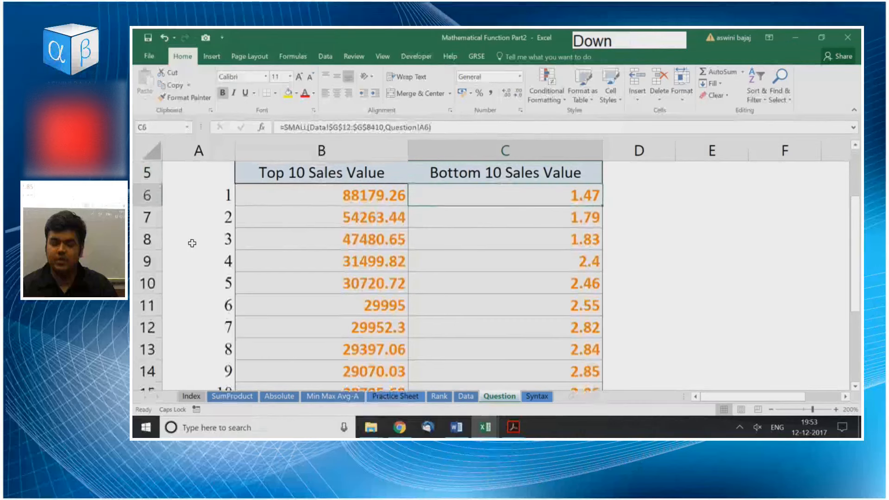
{"action": "key", "text": "F2"}
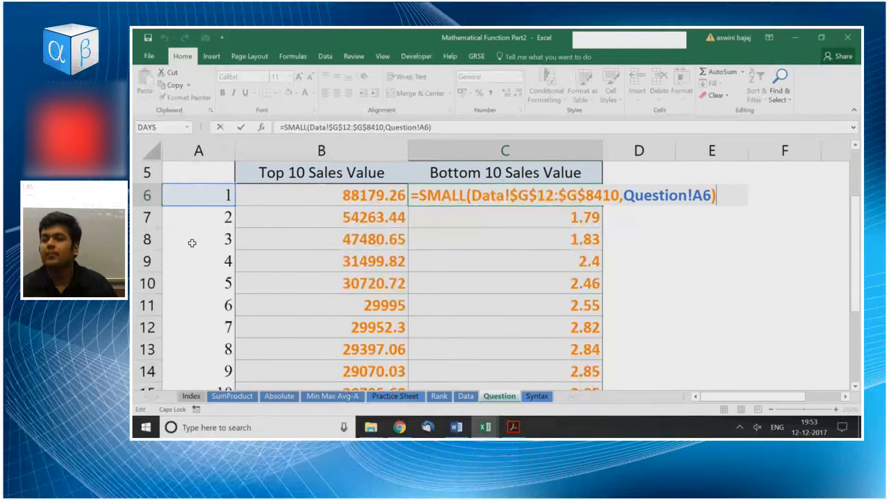